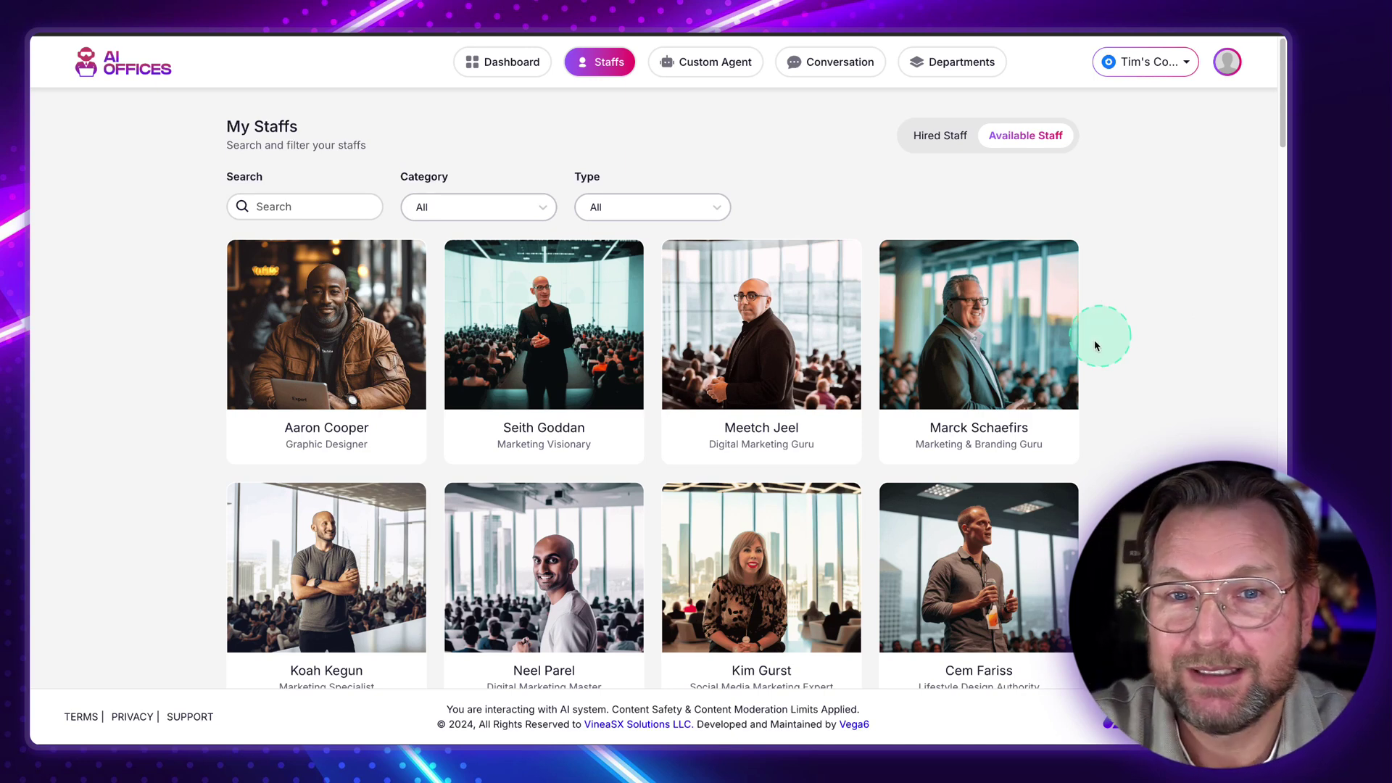
Scroll down Tim Verdouw's review page to the Funnel / Pricing / Coupons section.
{"action": "scroll", "coordinate": [1089, 367], "scroll_direction": "down", "scroll_amount": 4}
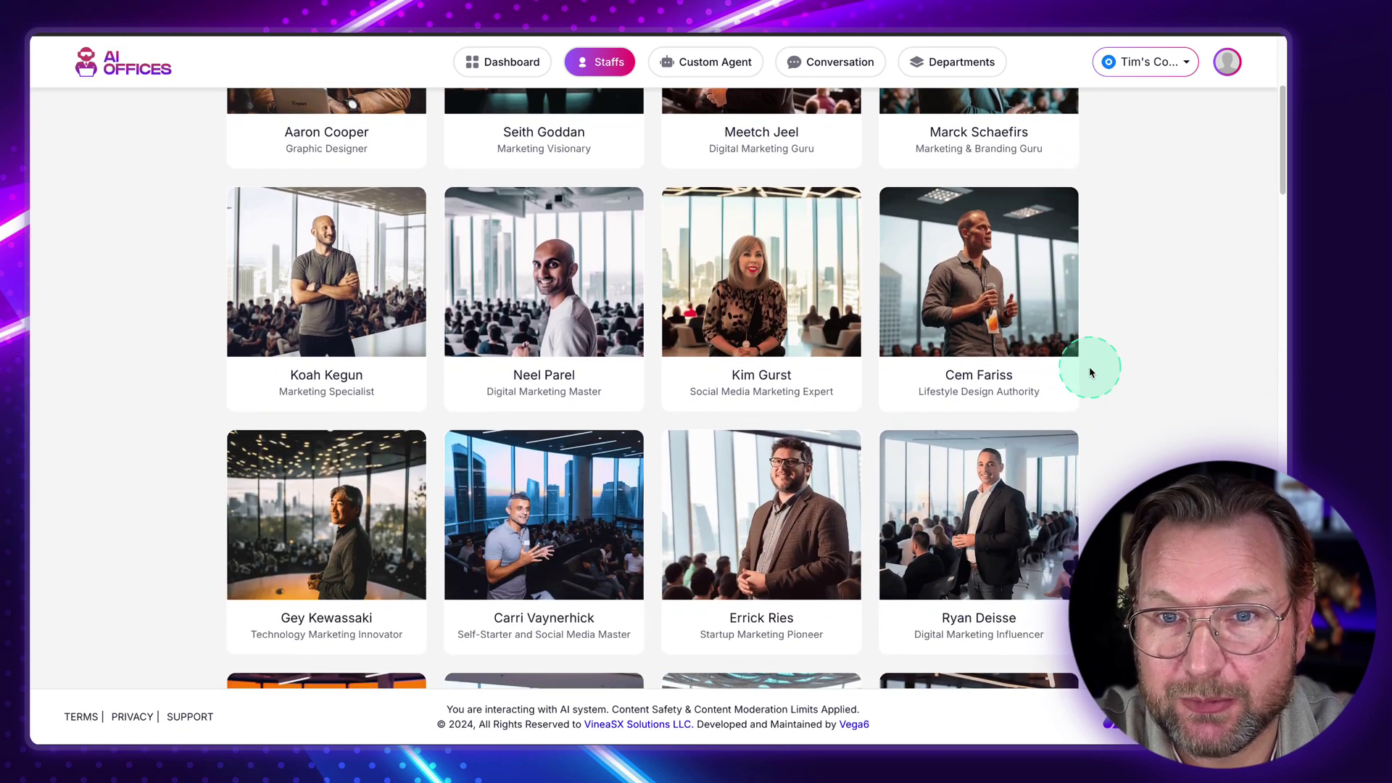
{"action": "scroll", "coordinate": [1090, 372], "scroll_direction": "down", "scroll_amount": 7}
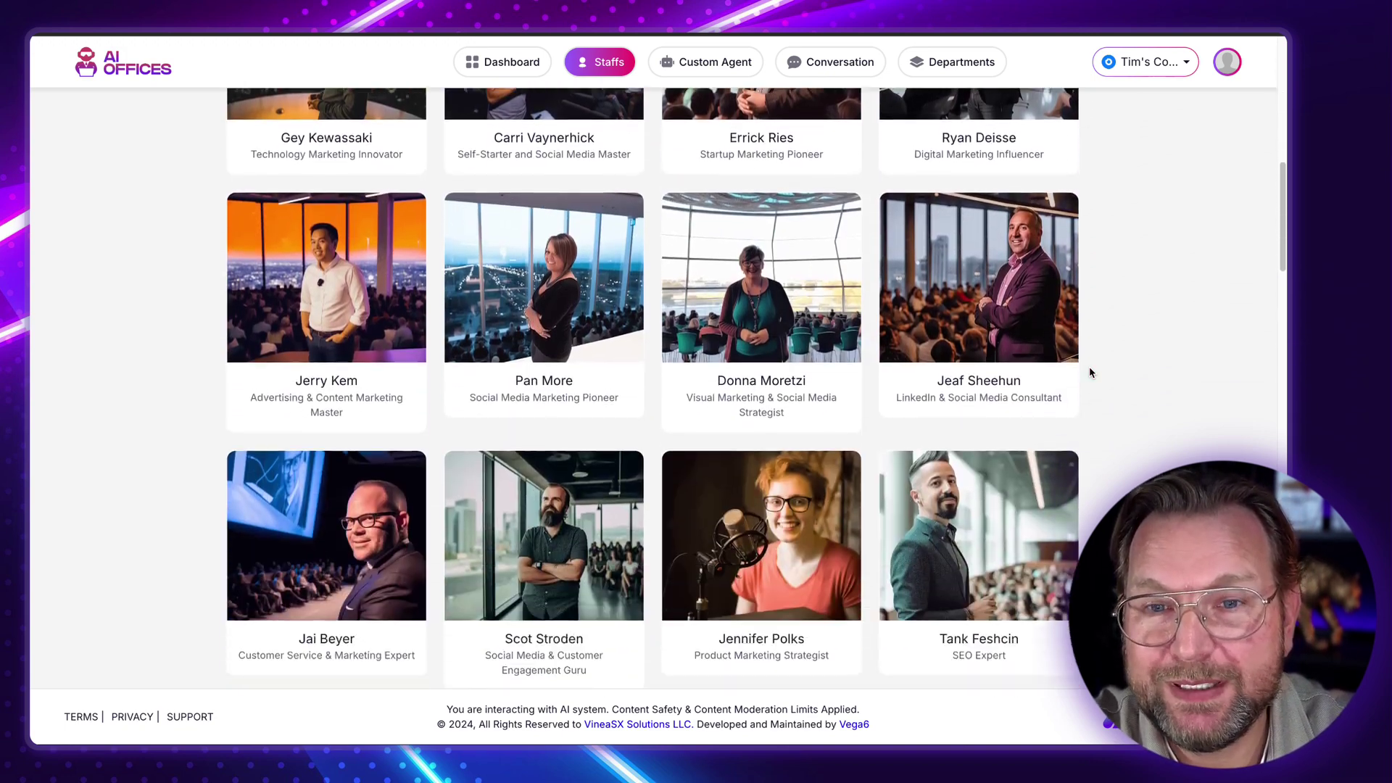
{"action": "scroll", "coordinate": [1090, 372], "scroll_direction": "down", "scroll_amount": 5}
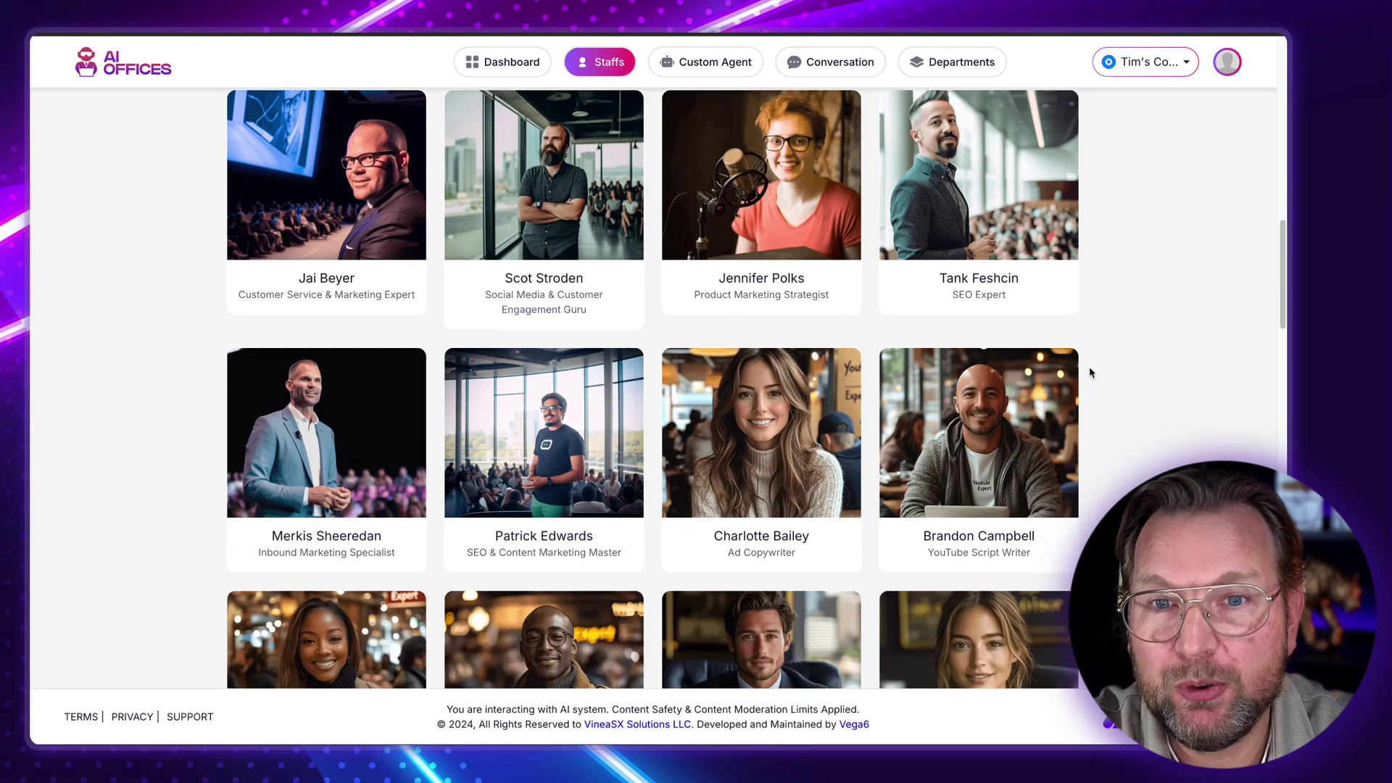
{"action": "scroll", "coordinate": [1089, 372], "scroll_direction": "down", "scroll_amount": 6}
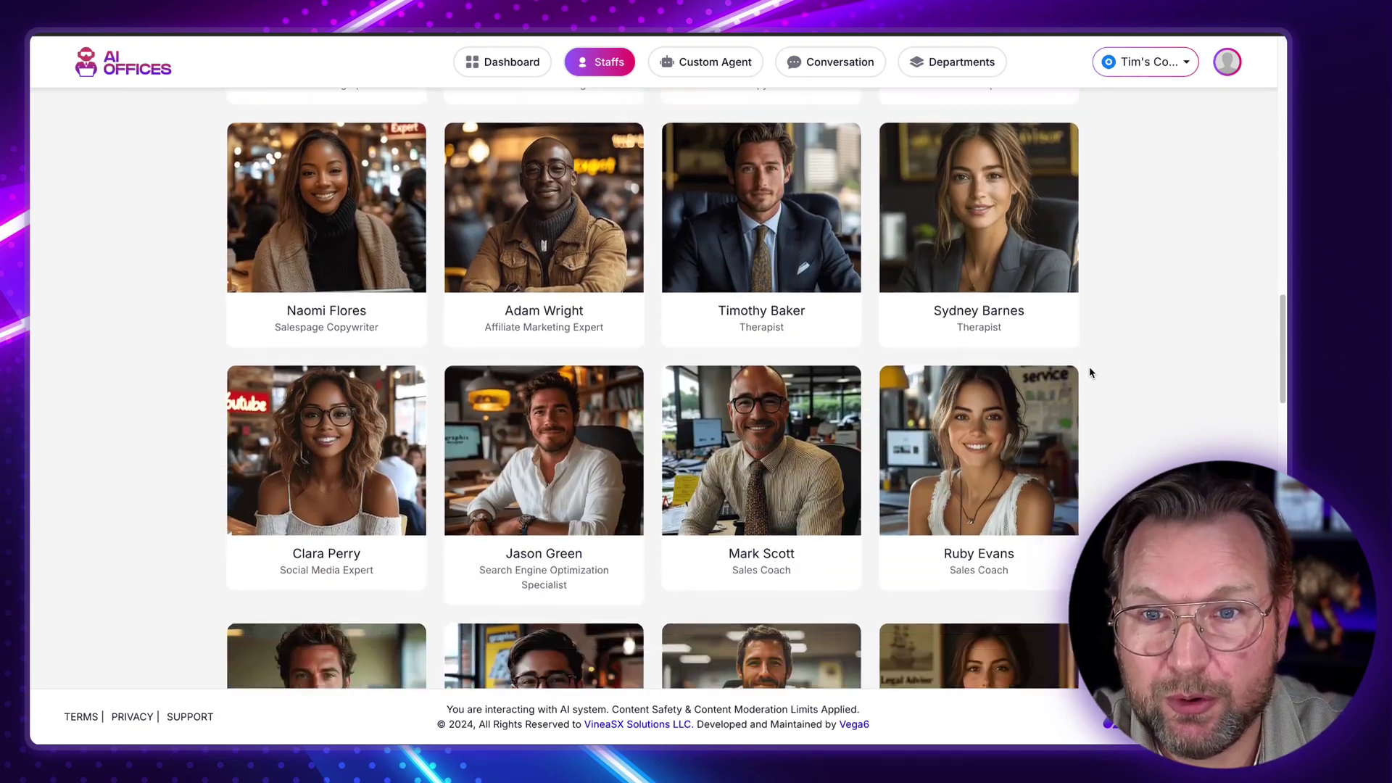
{"action": "scroll", "coordinate": [1089, 372], "scroll_direction": "down", "scroll_amount": 3}
{"action": "scroll", "coordinate": [1089, 372], "scroll_direction": "up", "scroll_amount": 6}
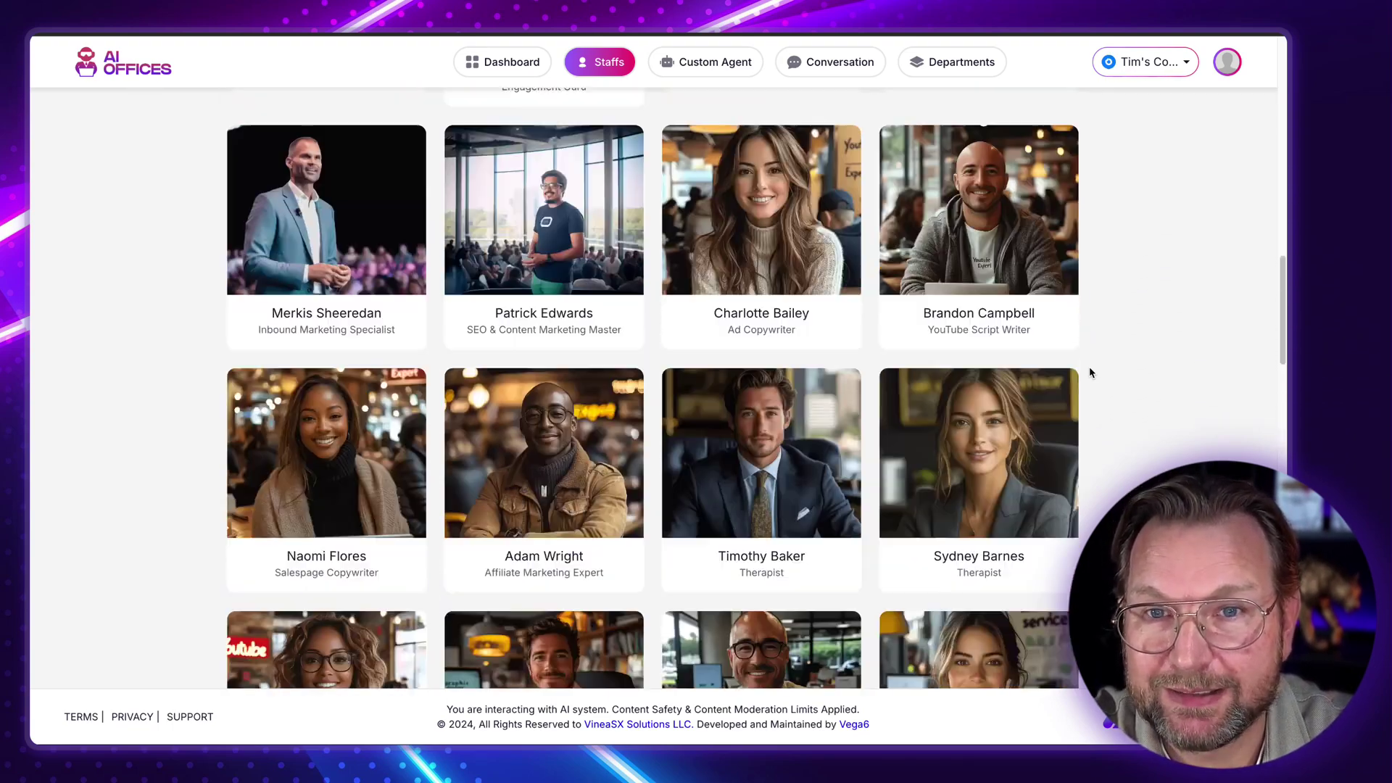
{"action": "scroll", "coordinate": [1089, 373], "scroll_direction": "up", "scroll_amount": 10}
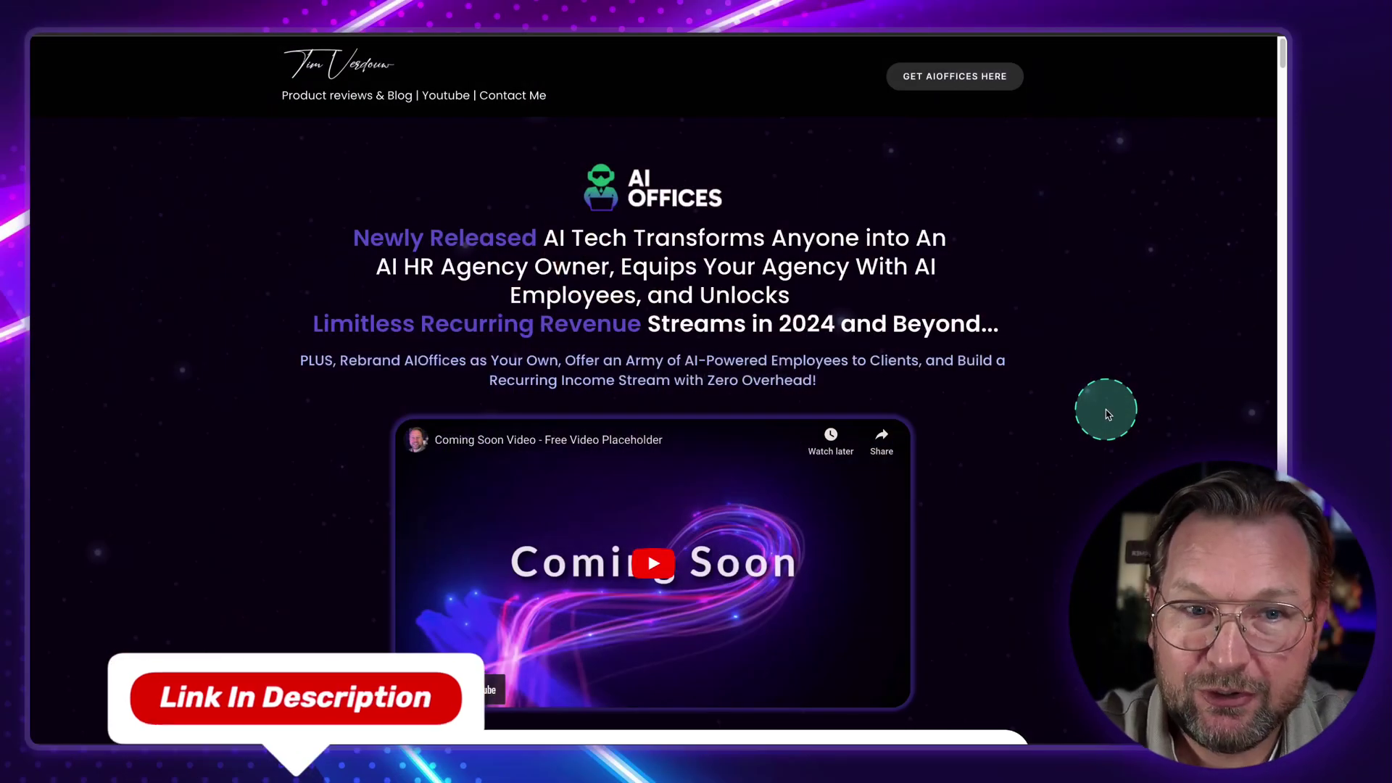
{"action": "scroll", "coordinate": [1107, 413], "scroll_direction": "down", "scroll_amount": 20}
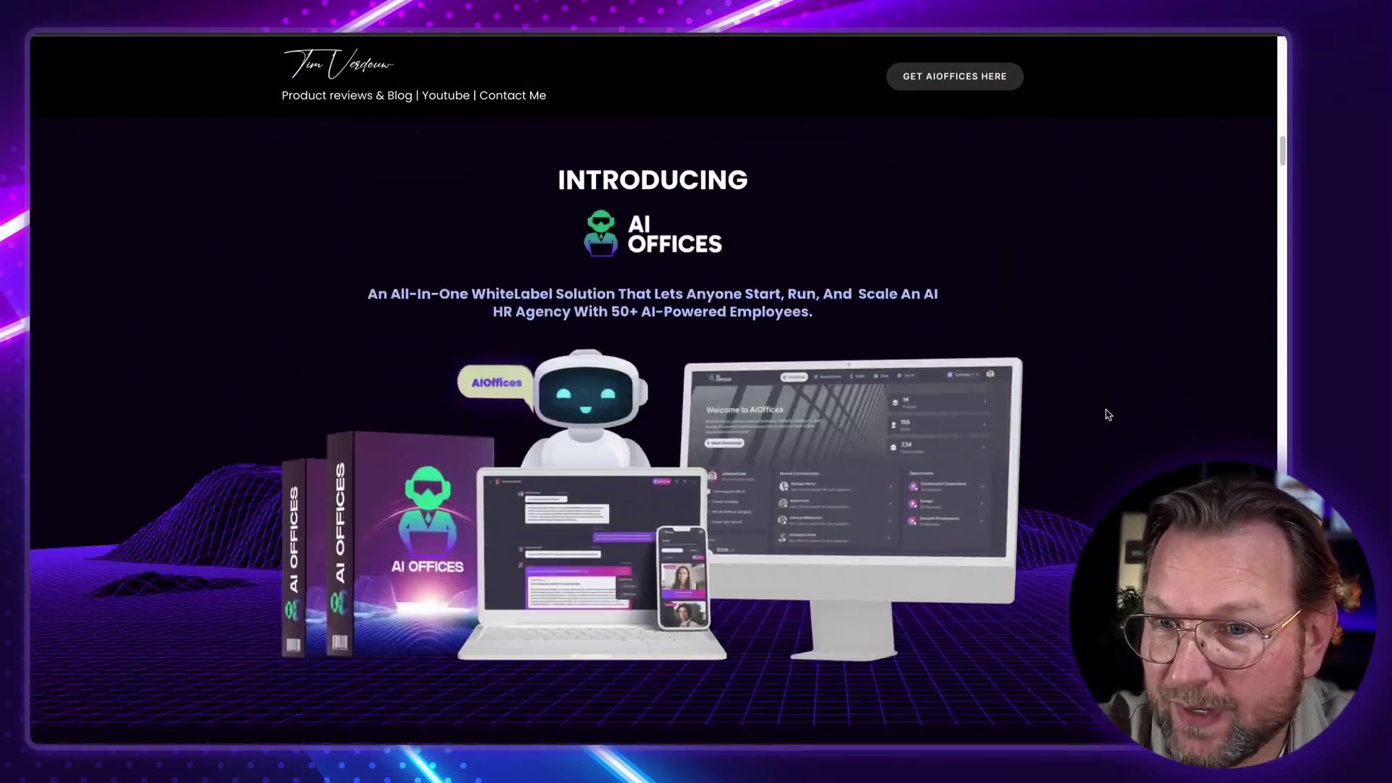
{"action": "scroll", "coordinate": [1107, 414], "scroll_direction": "down", "scroll_amount": 20}
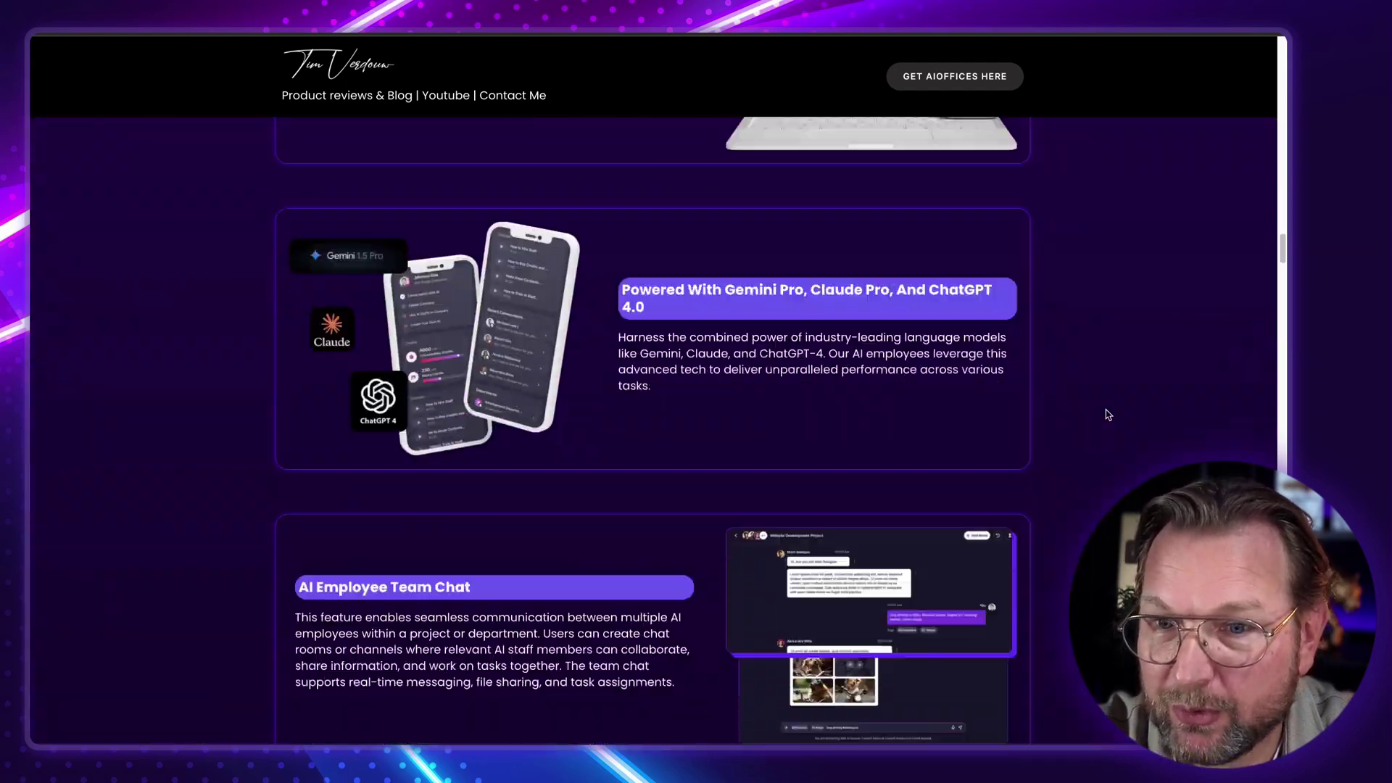
{"action": "scroll", "coordinate": [1107, 414], "scroll_direction": "down", "scroll_amount": 20}
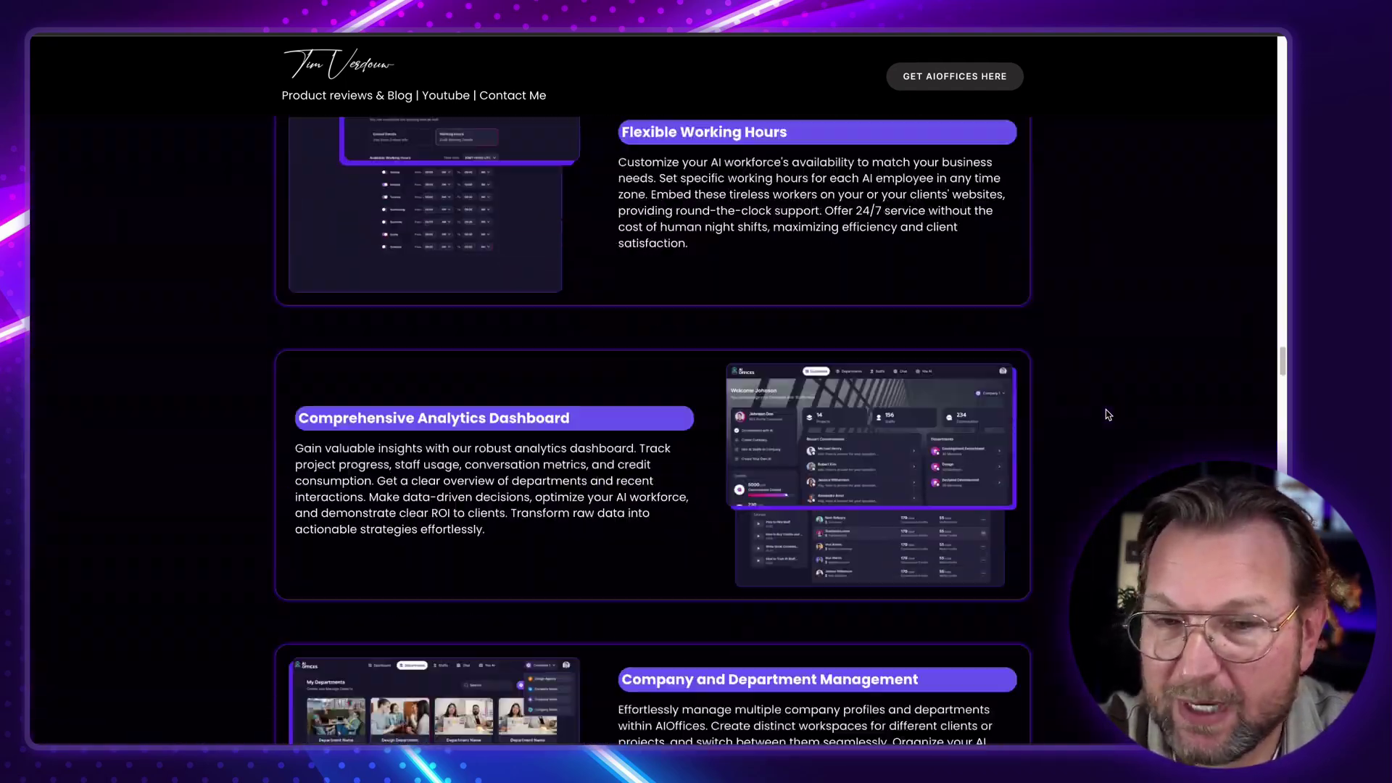
{"action": "scroll", "coordinate": [1107, 414], "scroll_direction": "down", "scroll_amount": 20}
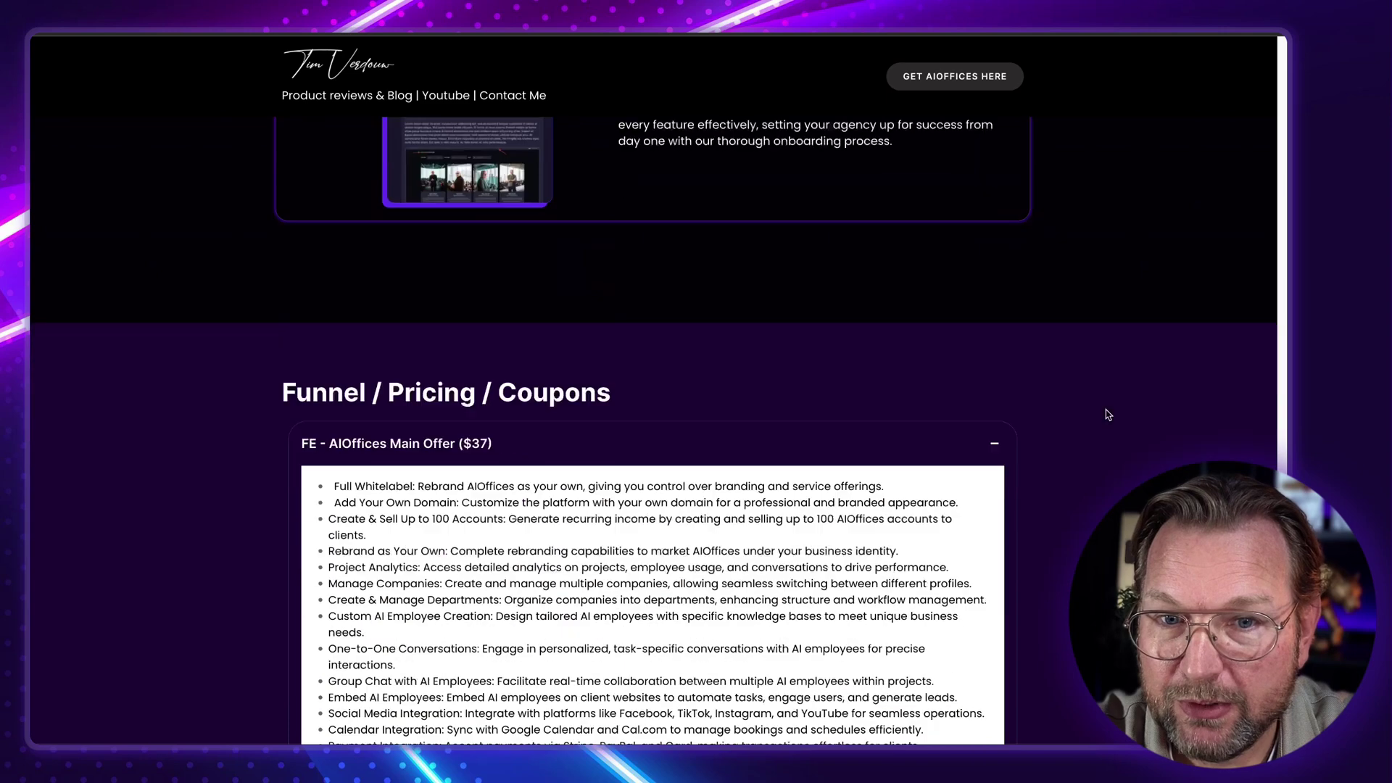
{"action": "scroll", "coordinate": [1108, 414], "scroll_direction": "down", "scroll_amount": 5}
Collapse the $37 FE Main Offer and expand the OTO1: AIOffices Unlimited ($230) details.
{"action": "left_click", "coordinate": [1013, 298]}
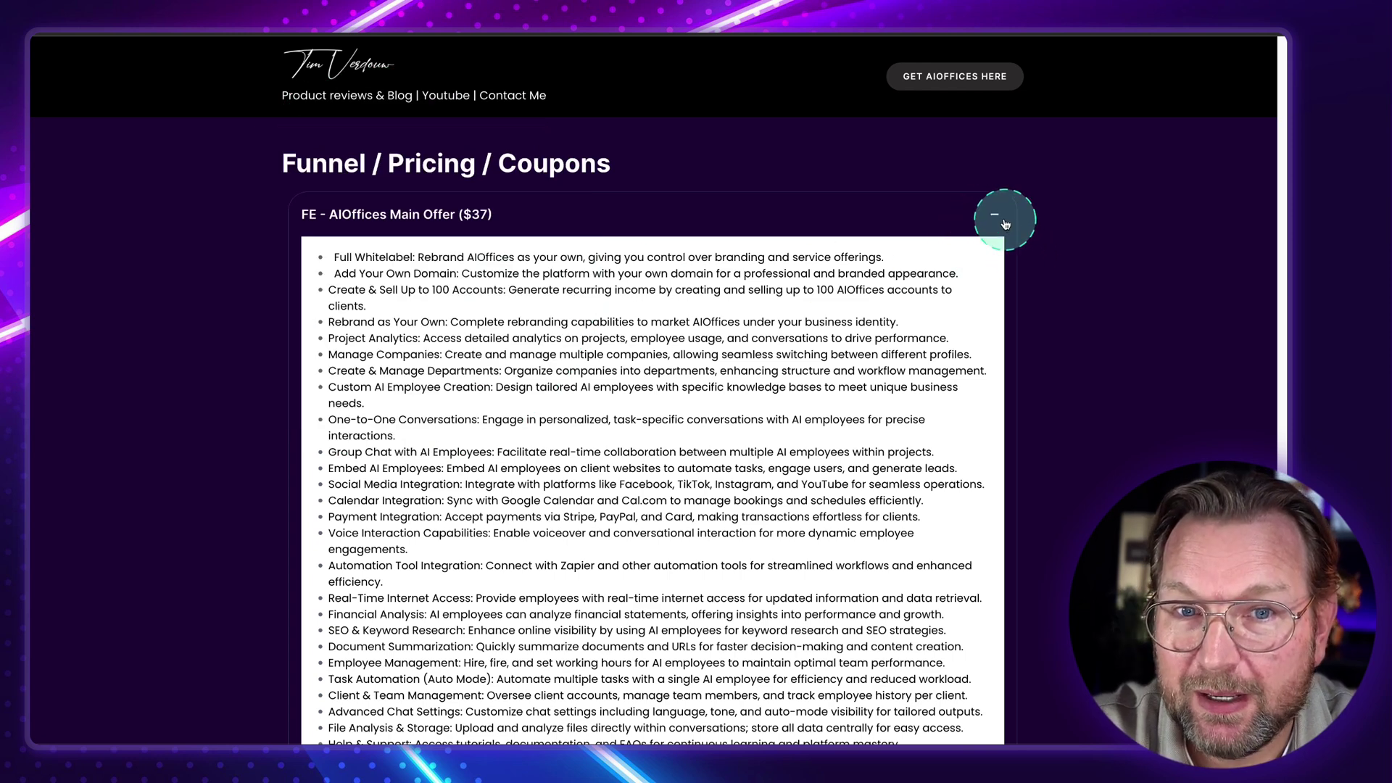
{"action": "left_click", "coordinate": [1005, 224]}
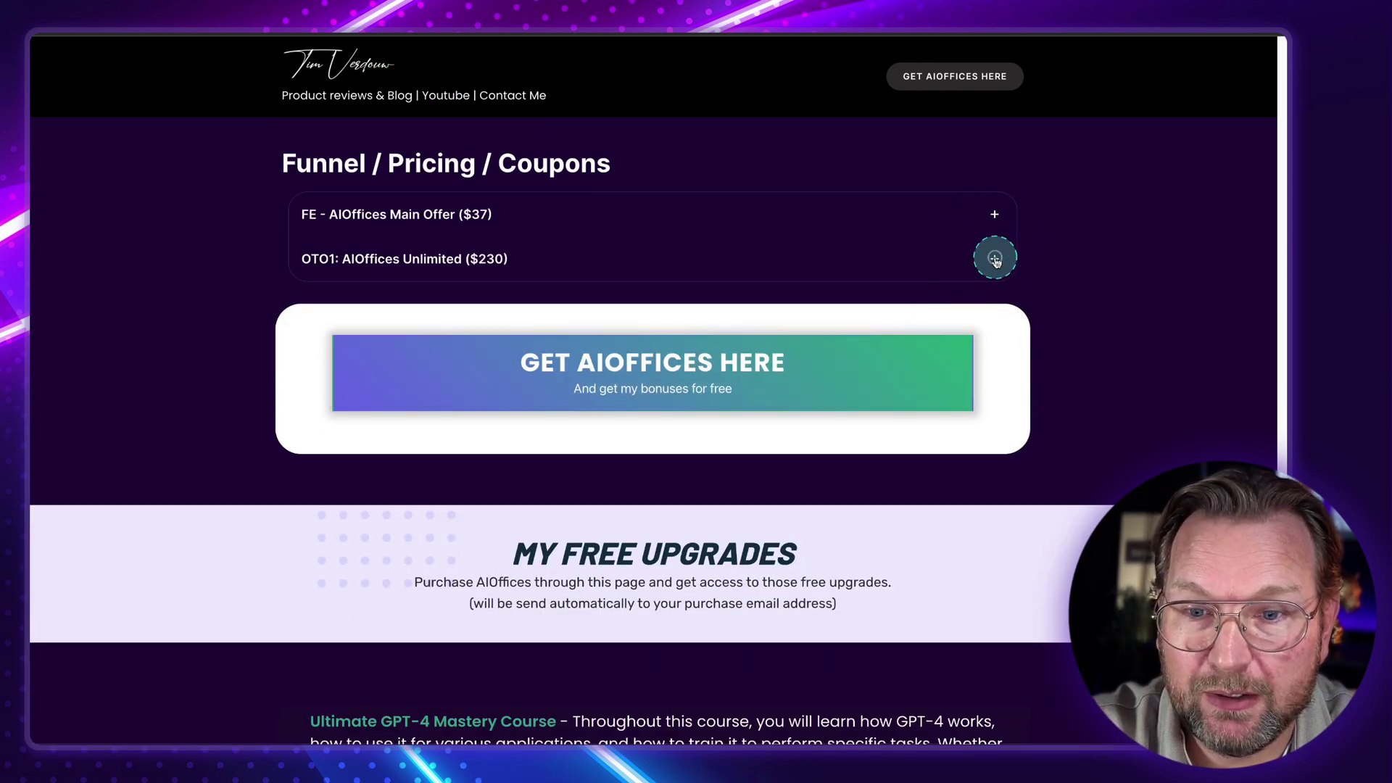
{"action": "left_click", "coordinate": [995, 258]}
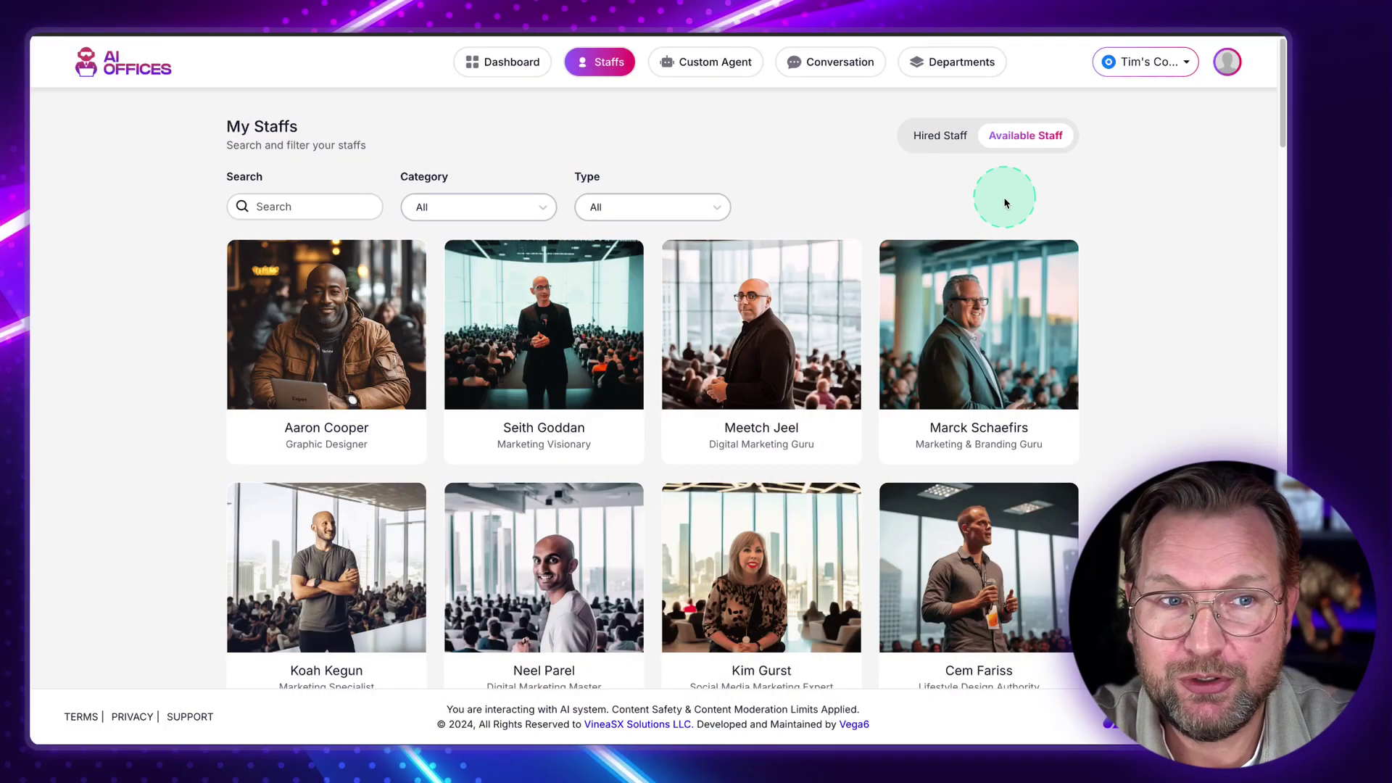
Start a new company and fill in the Coolcat name, description, email and website.
{"action": "scroll", "coordinate": [1208, 372], "scroll_direction": "down", "scroll_amount": 1}
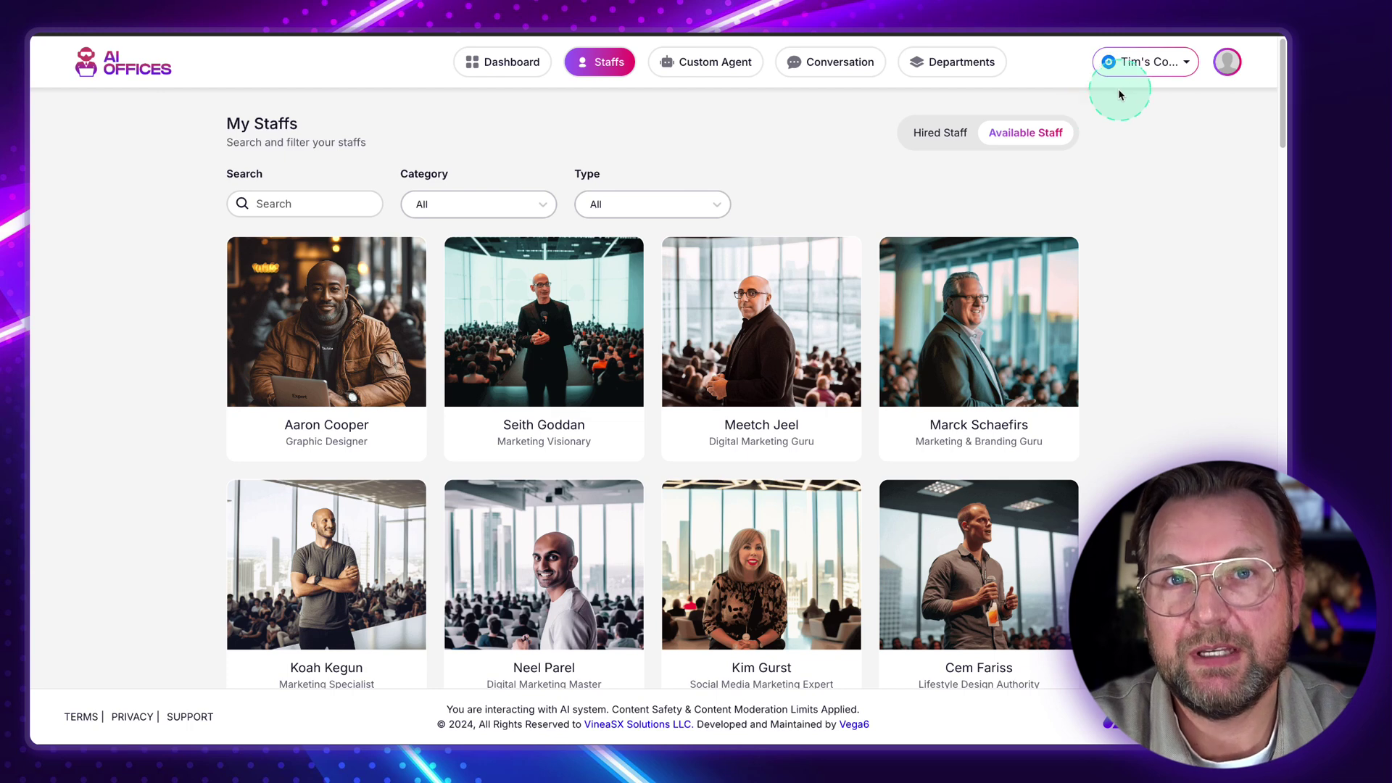
{"action": "left_click", "coordinate": [1152, 64]}
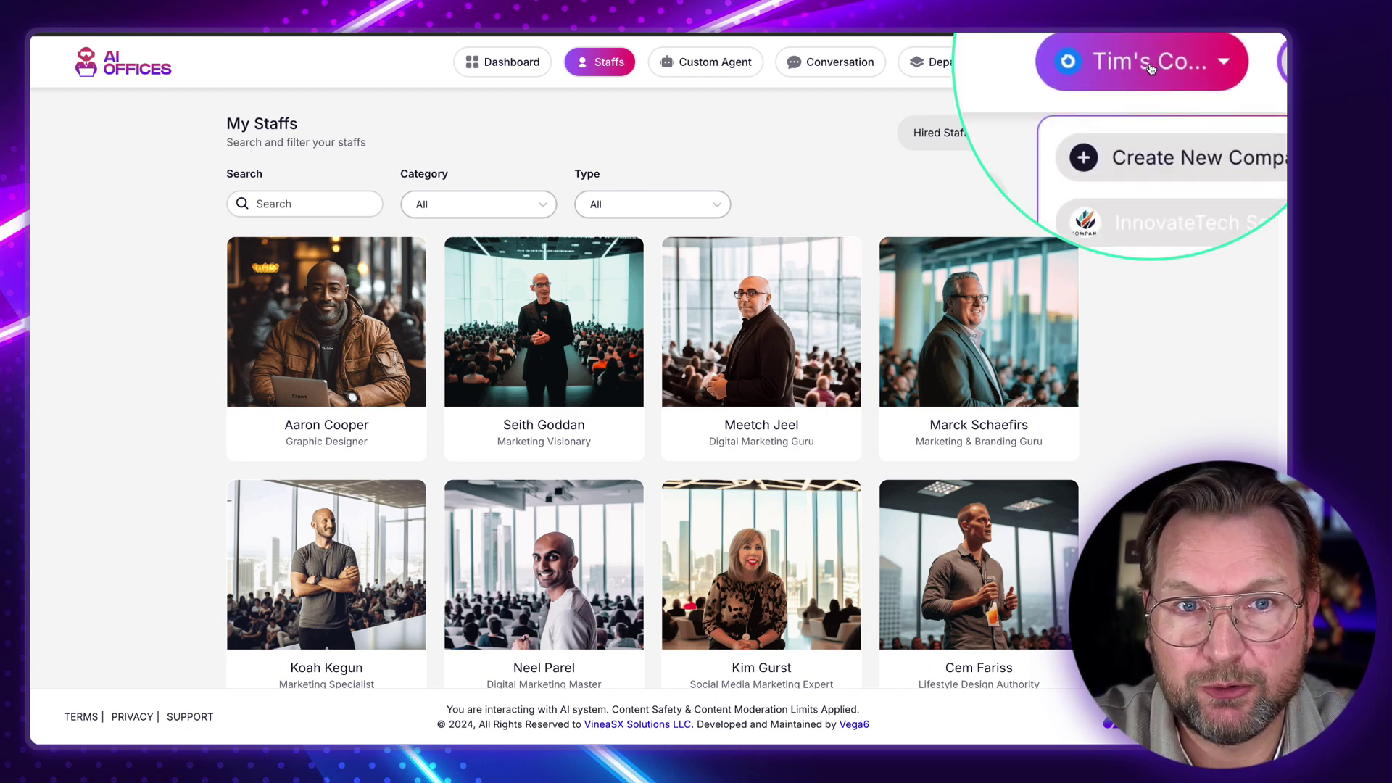
{"action": "left_click", "coordinate": [1168, 116]}
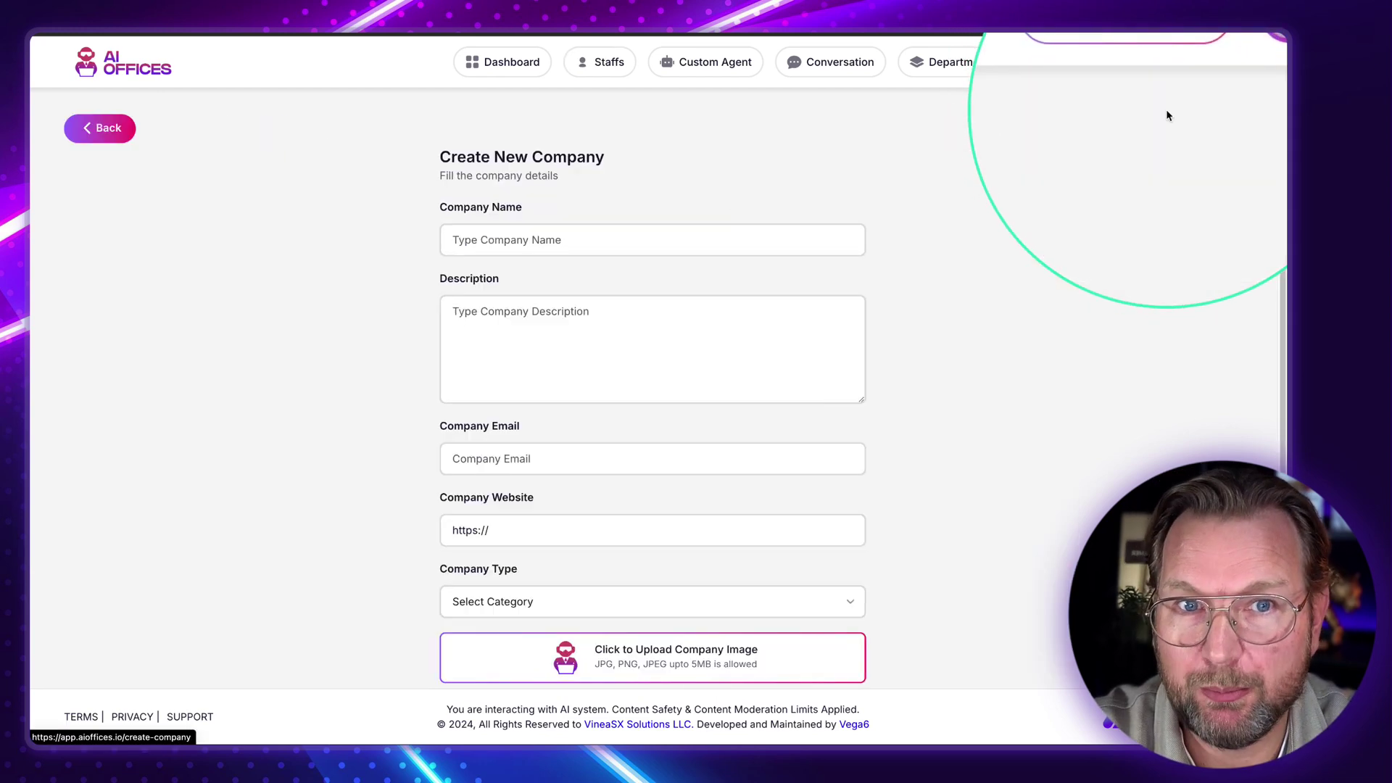
{"action": "left_click", "coordinate": [657, 308]}
{"action": "scroll", "coordinate": [659, 309], "scroll_direction": "down", "scroll_amount": 1}
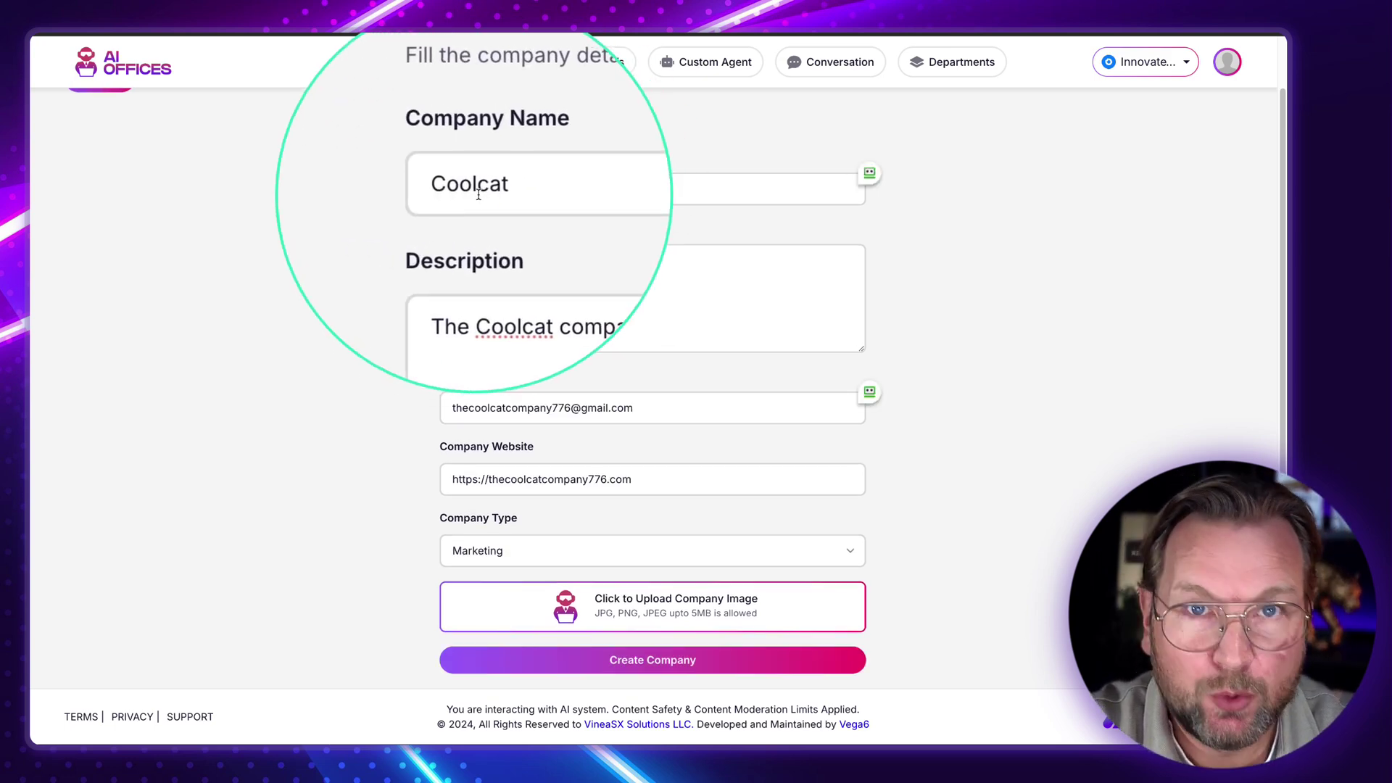
Set the company type to Marketing, upload a cat logo, and create Coolcat.
{"action": "left_click", "coordinate": [596, 558]}
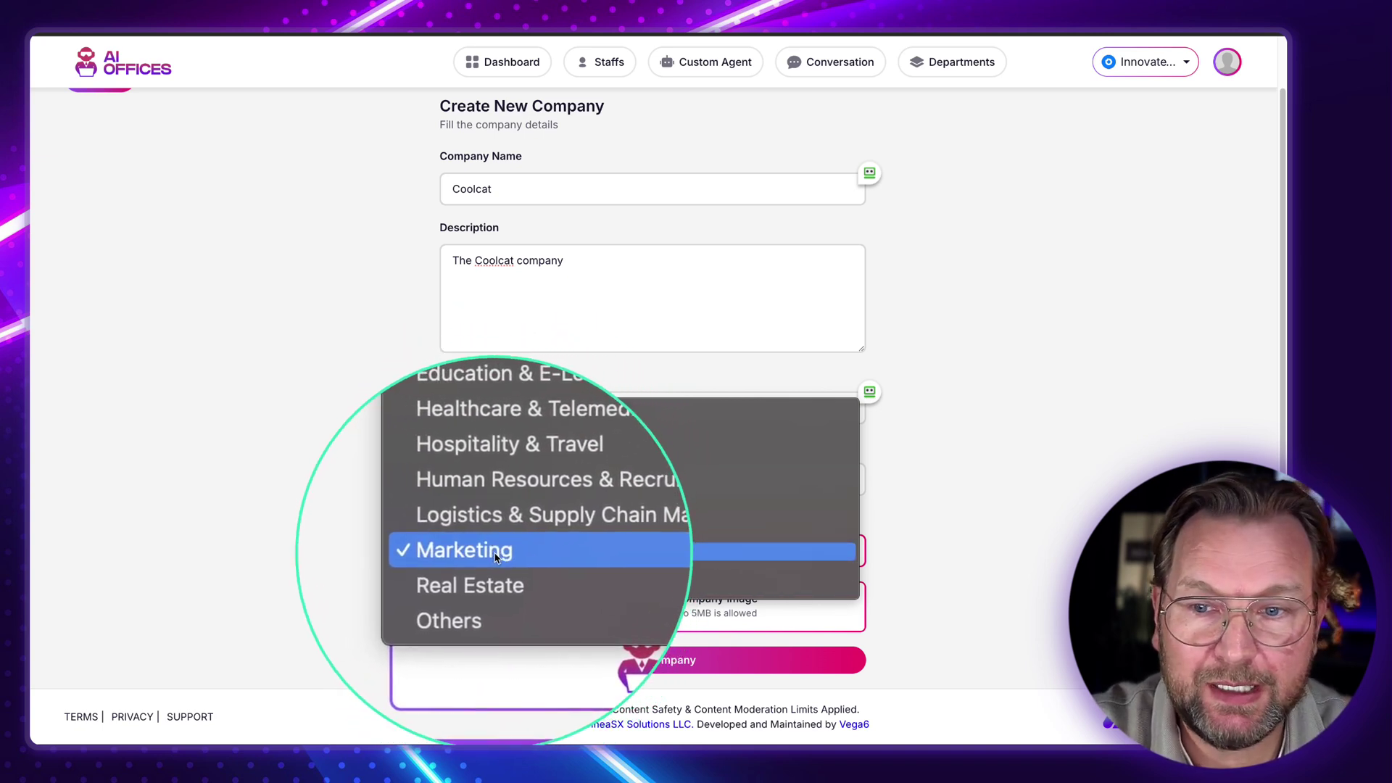
{"action": "left_click", "coordinate": [499, 550]}
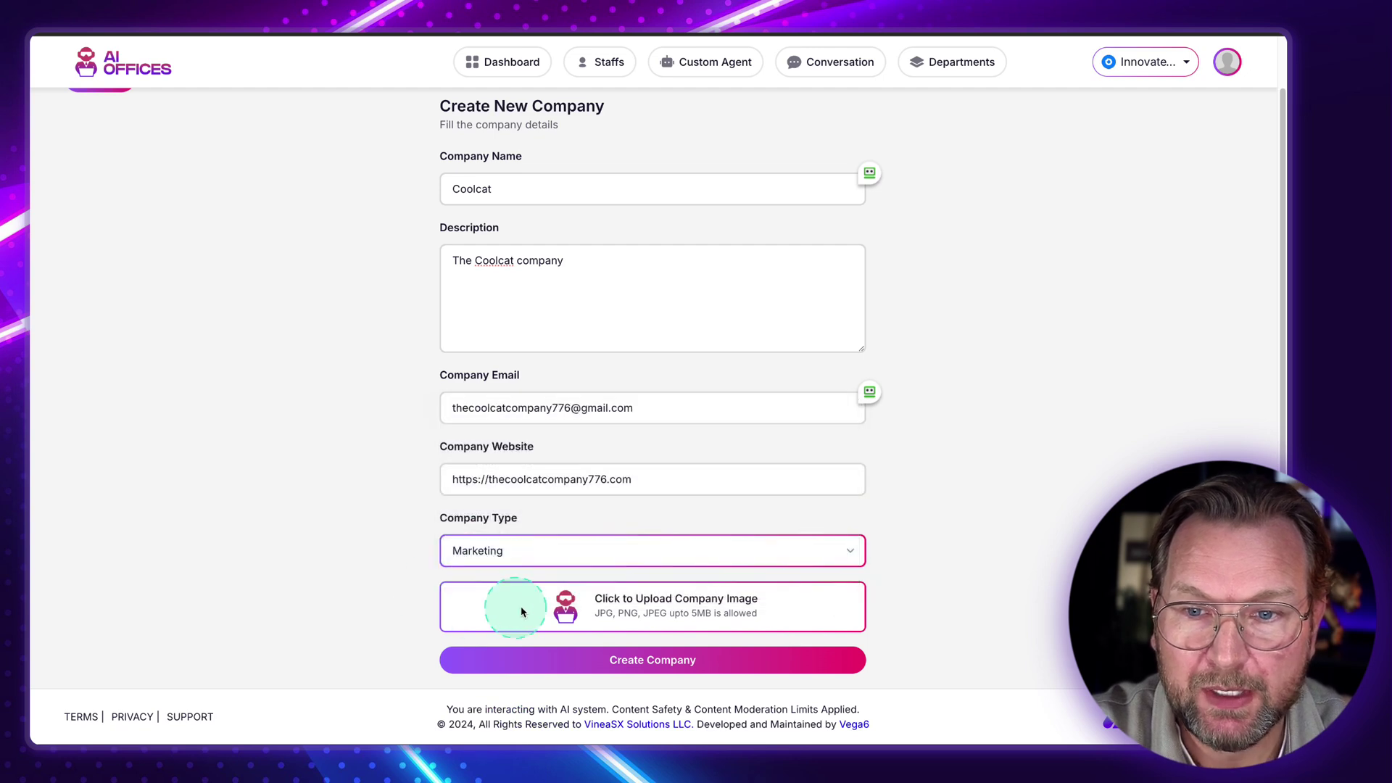
{"action": "left_click", "coordinate": [564, 607]}
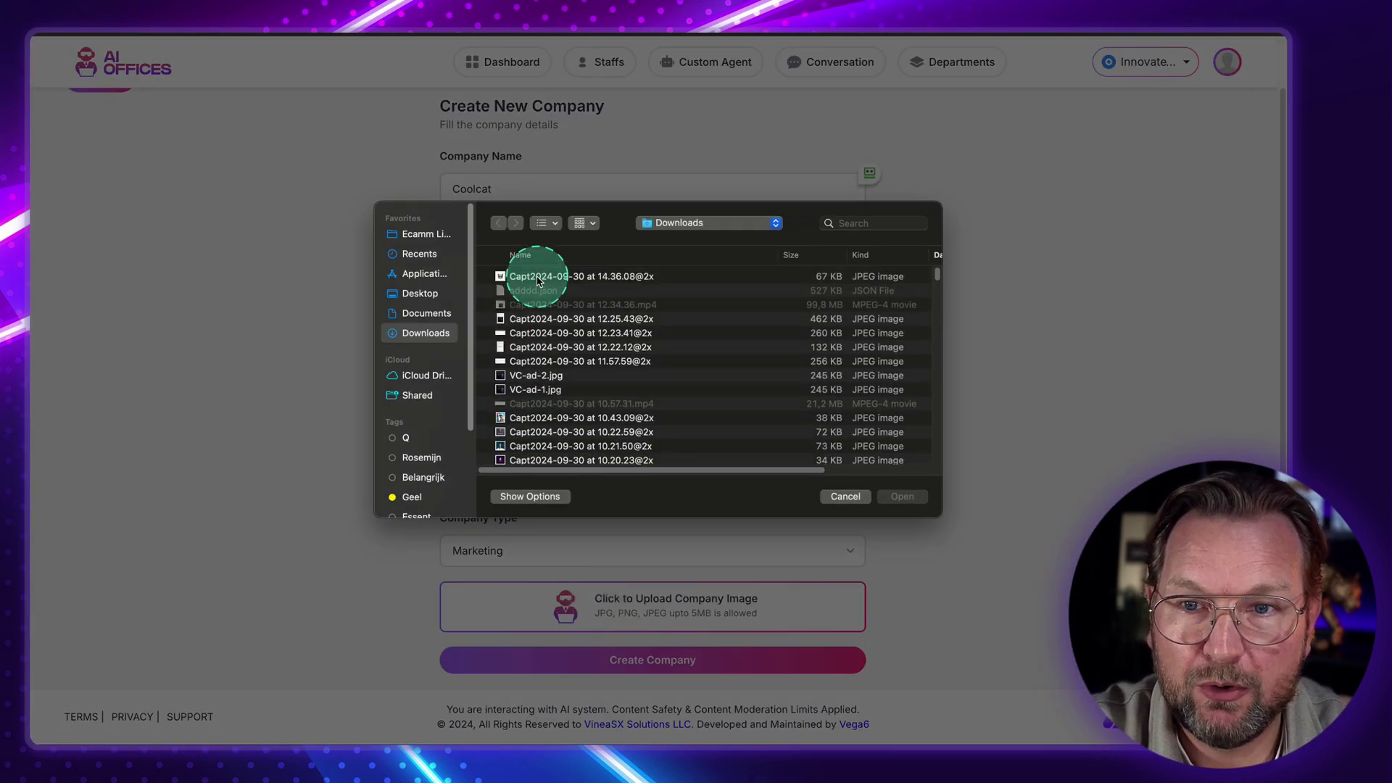
{"action": "double_click", "coordinate": [538, 282]}
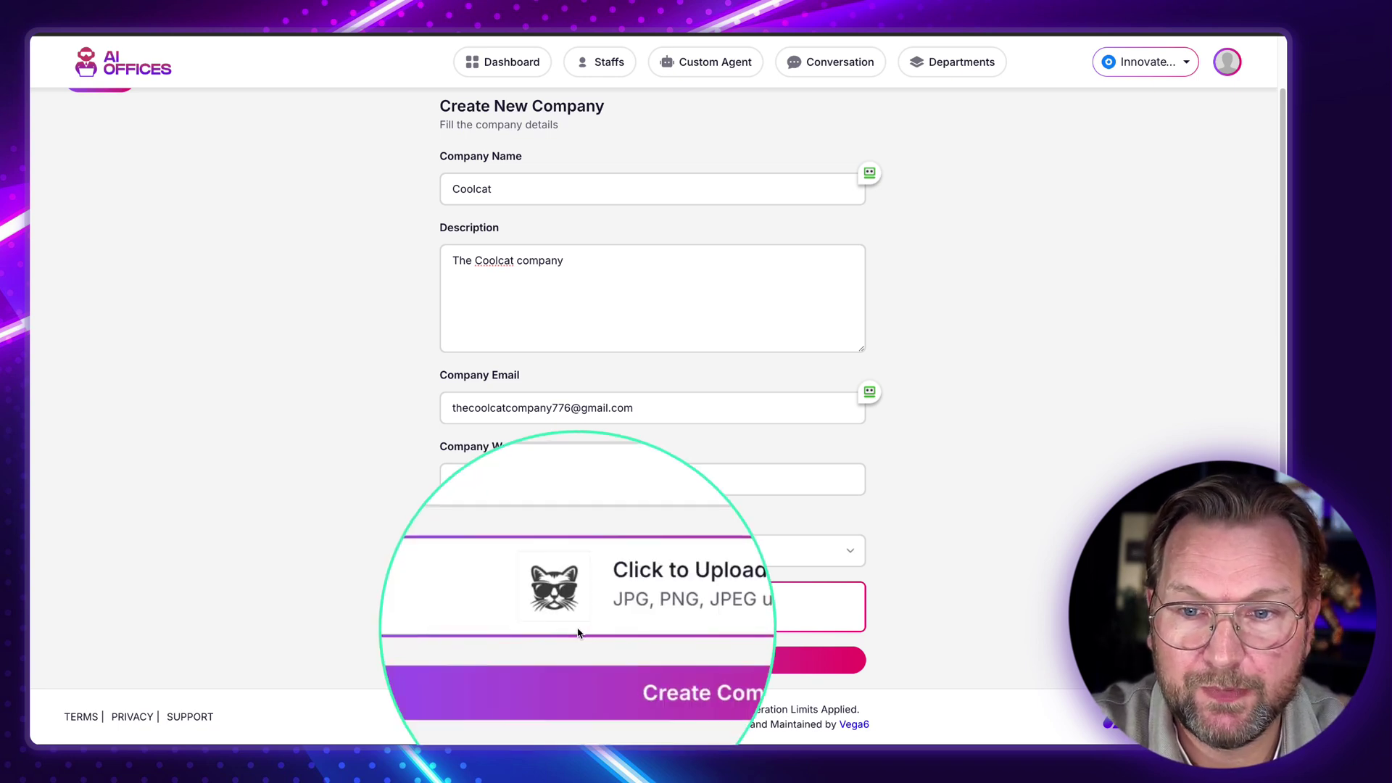
{"action": "left_click", "coordinate": [686, 666]}
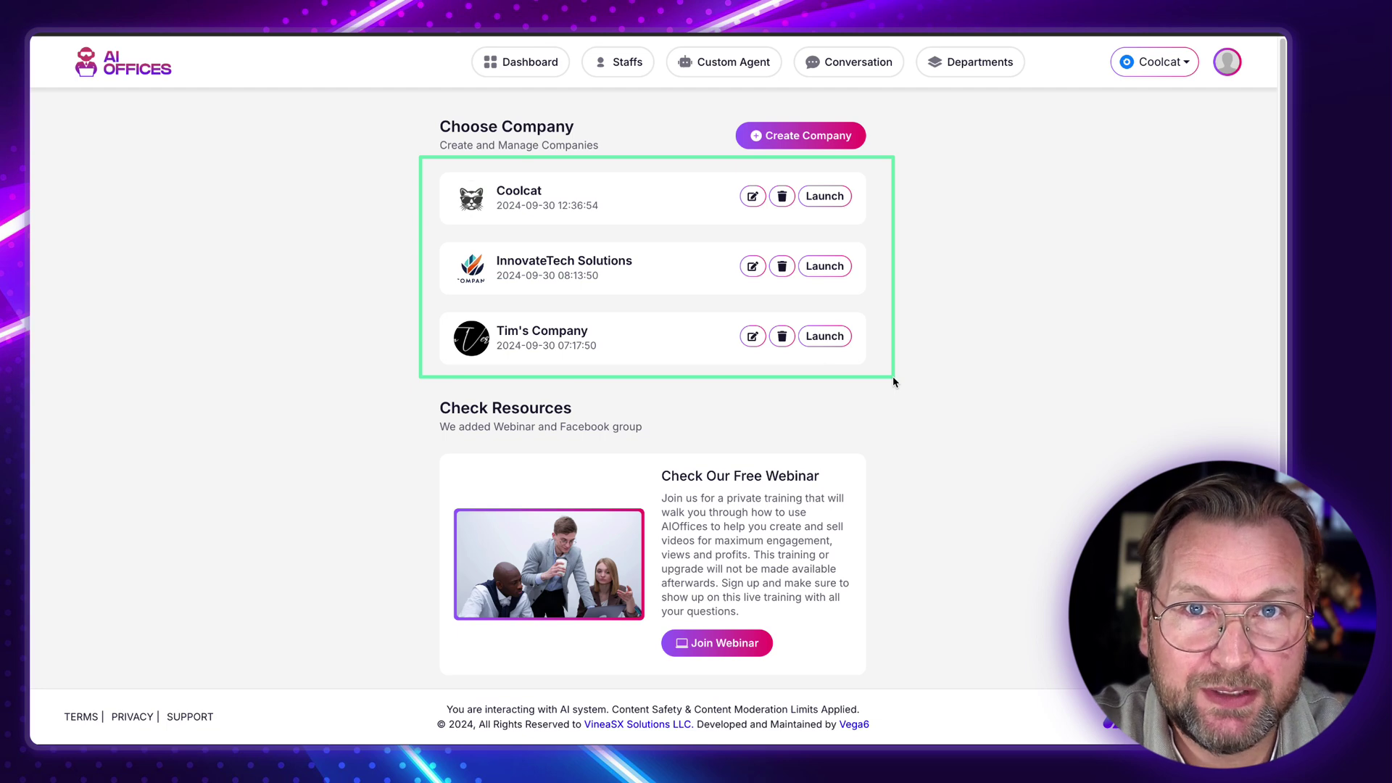
Launch Coolcat, note its empty Departments page, and go to the Staffs catalogue.
{"action": "left_click", "coordinate": [823, 201]}
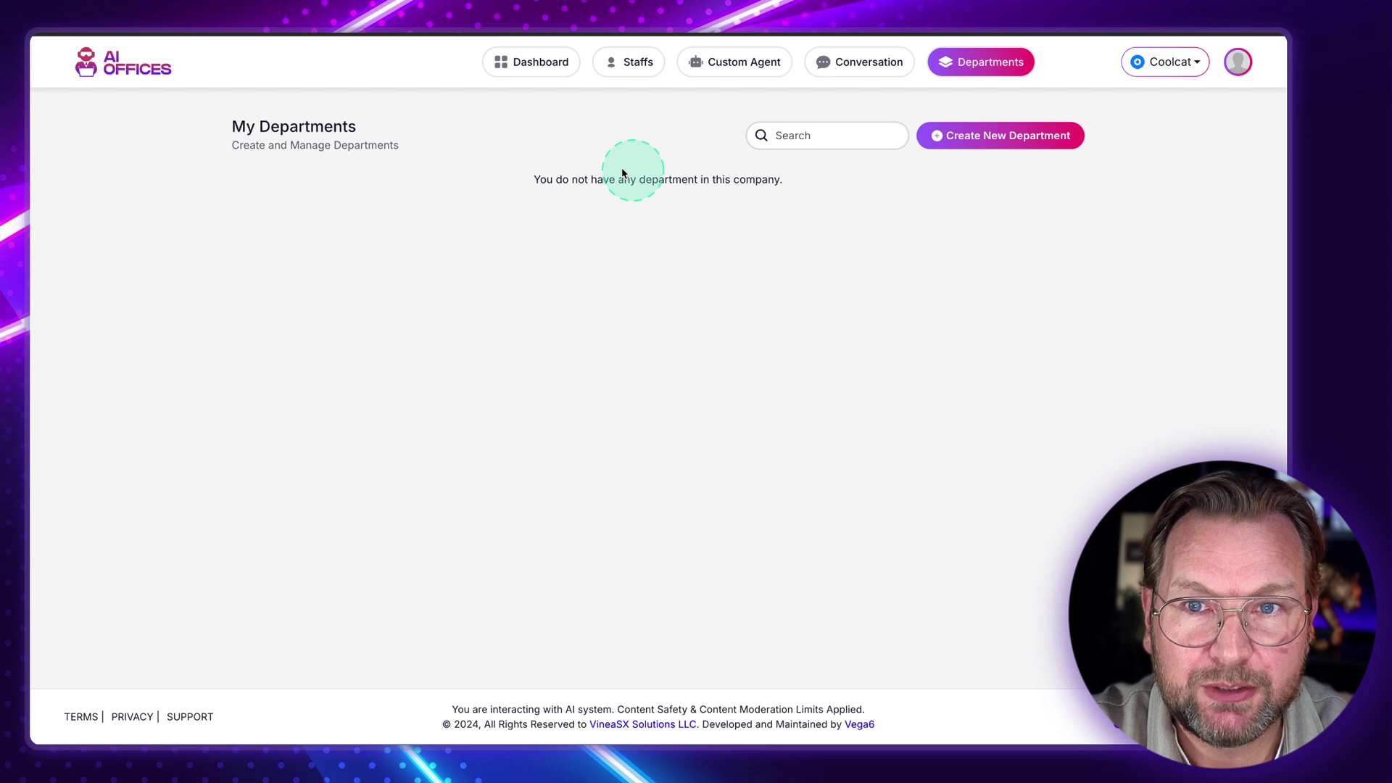
{"action": "left_click", "coordinate": [628, 67]}
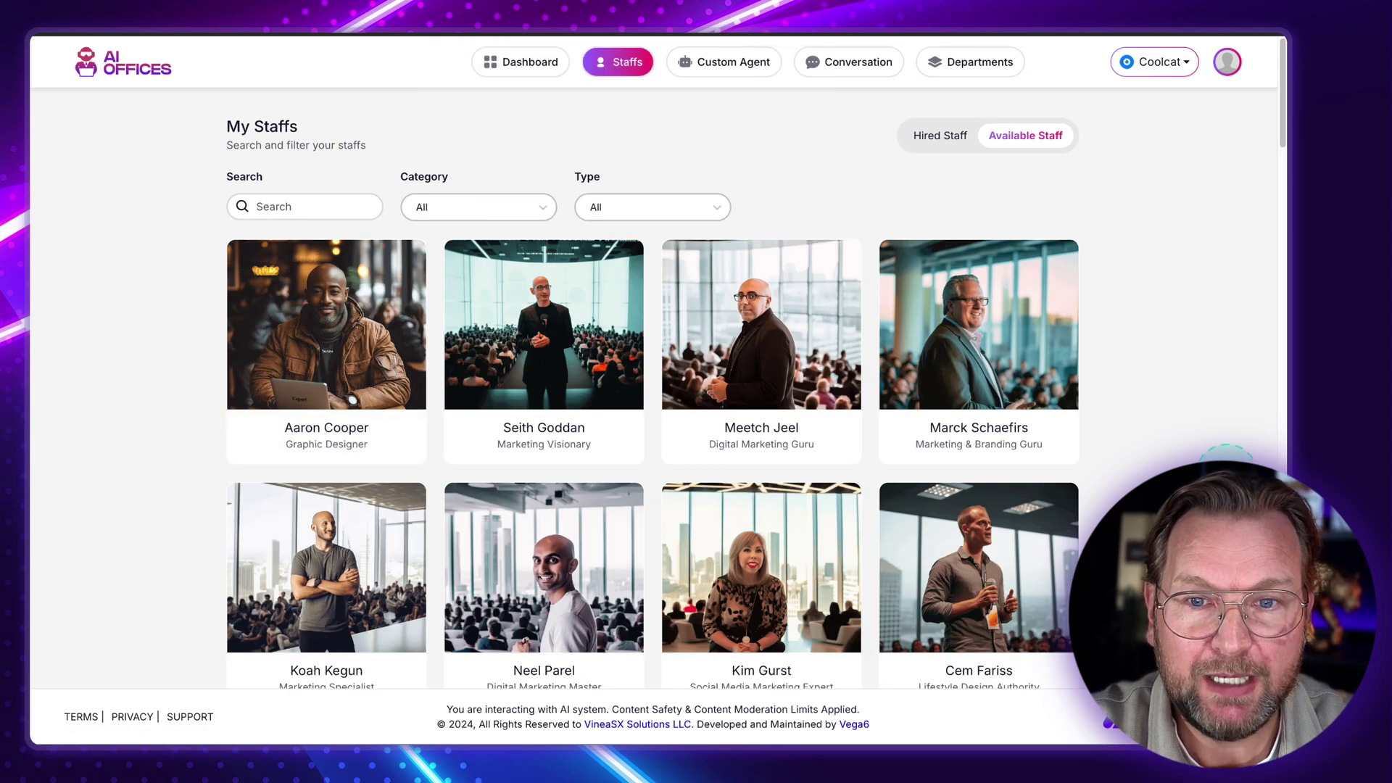
Browse through the Available Staff list on the Staffs page.
{"action": "scroll", "coordinate": [1175, 435], "scroll_direction": "down", "scroll_amount": 2}
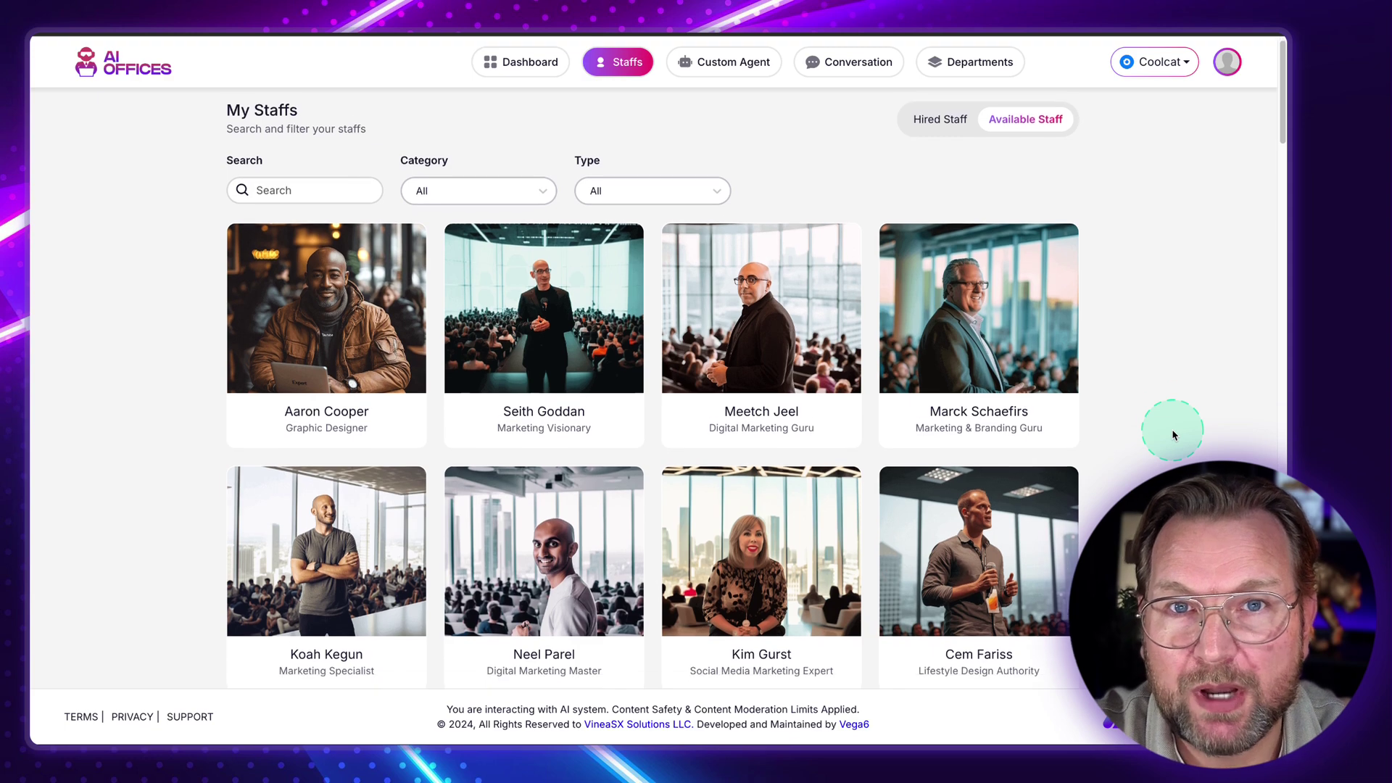
{"action": "scroll", "coordinate": [1175, 435], "scroll_direction": "up", "scroll_amount": 2}
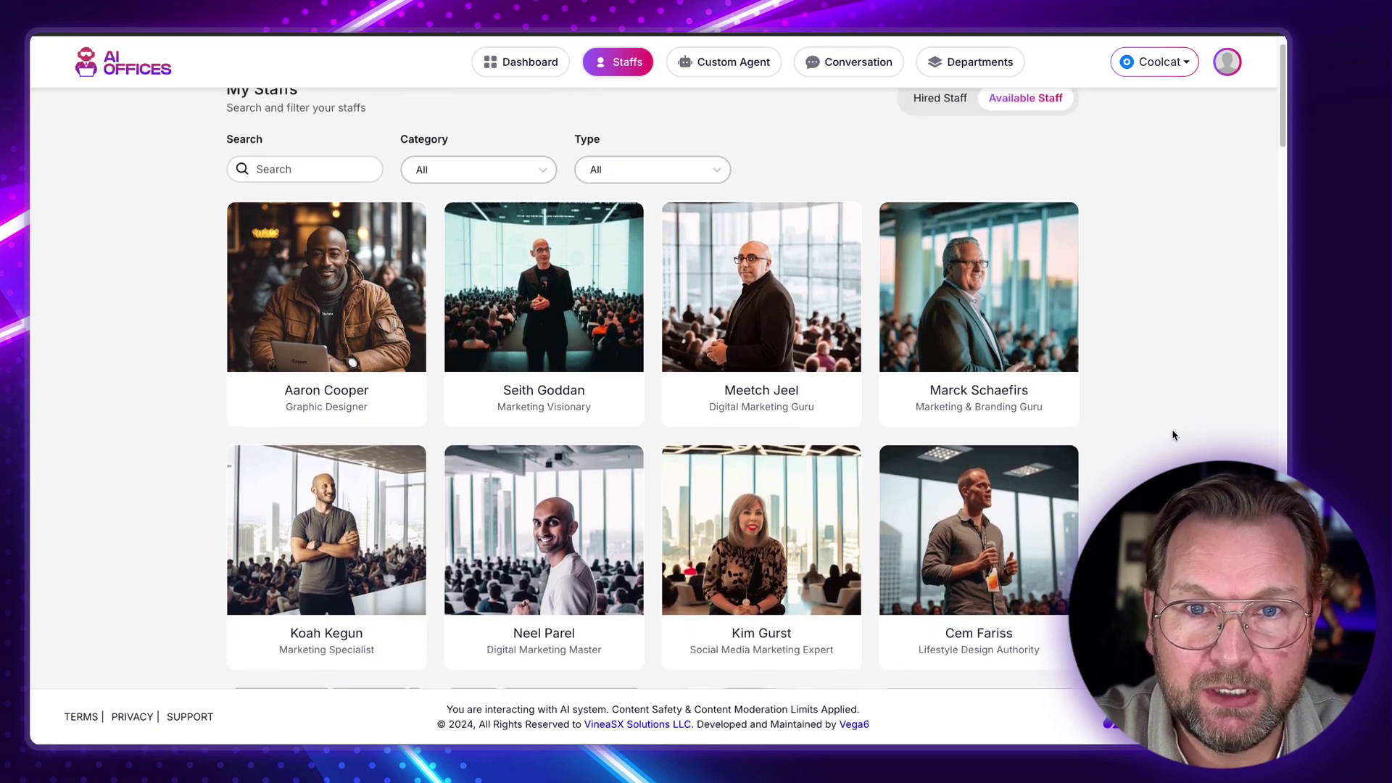
{"action": "mouse_move", "coordinate": [370, 304]}
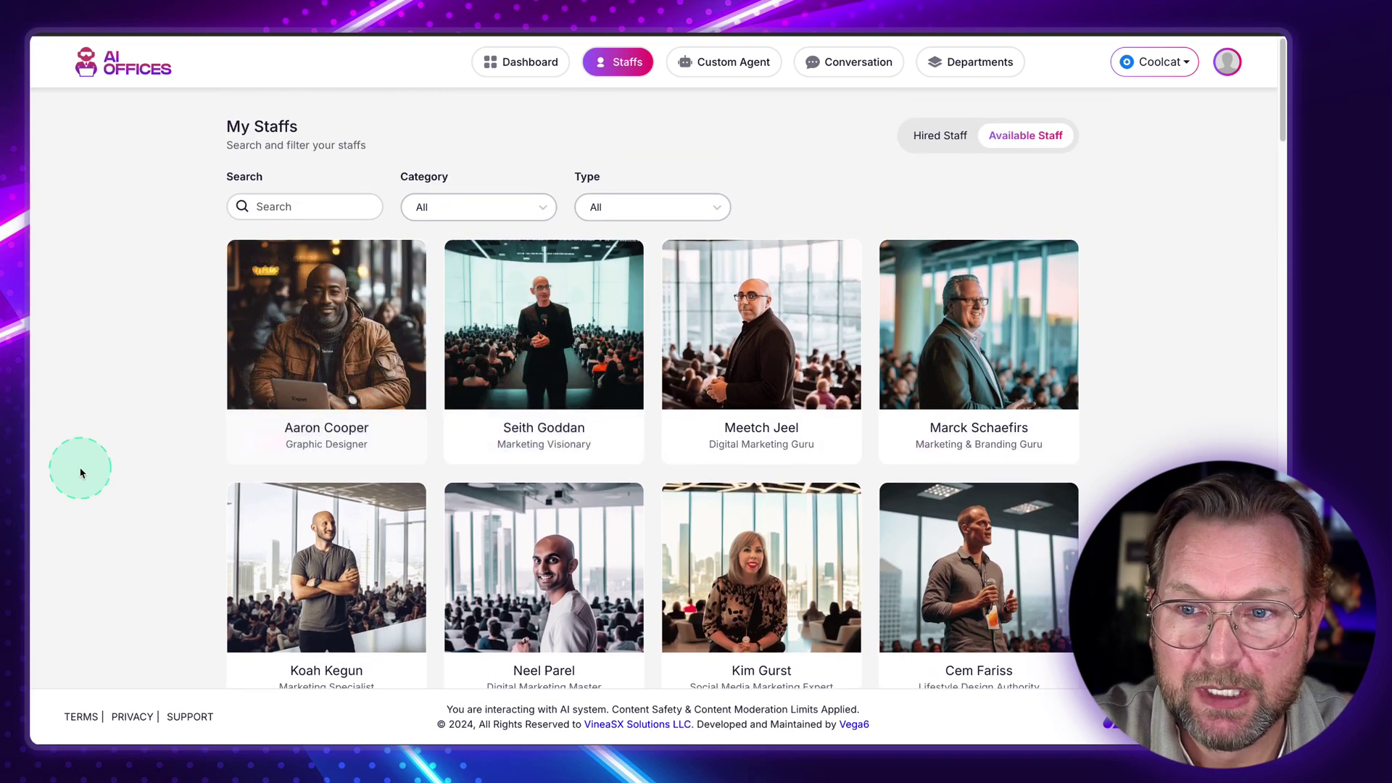
{"action": "scroll", "coordinate": [90, 471], "scroll_direction": "down", "scroll_amount": 3}
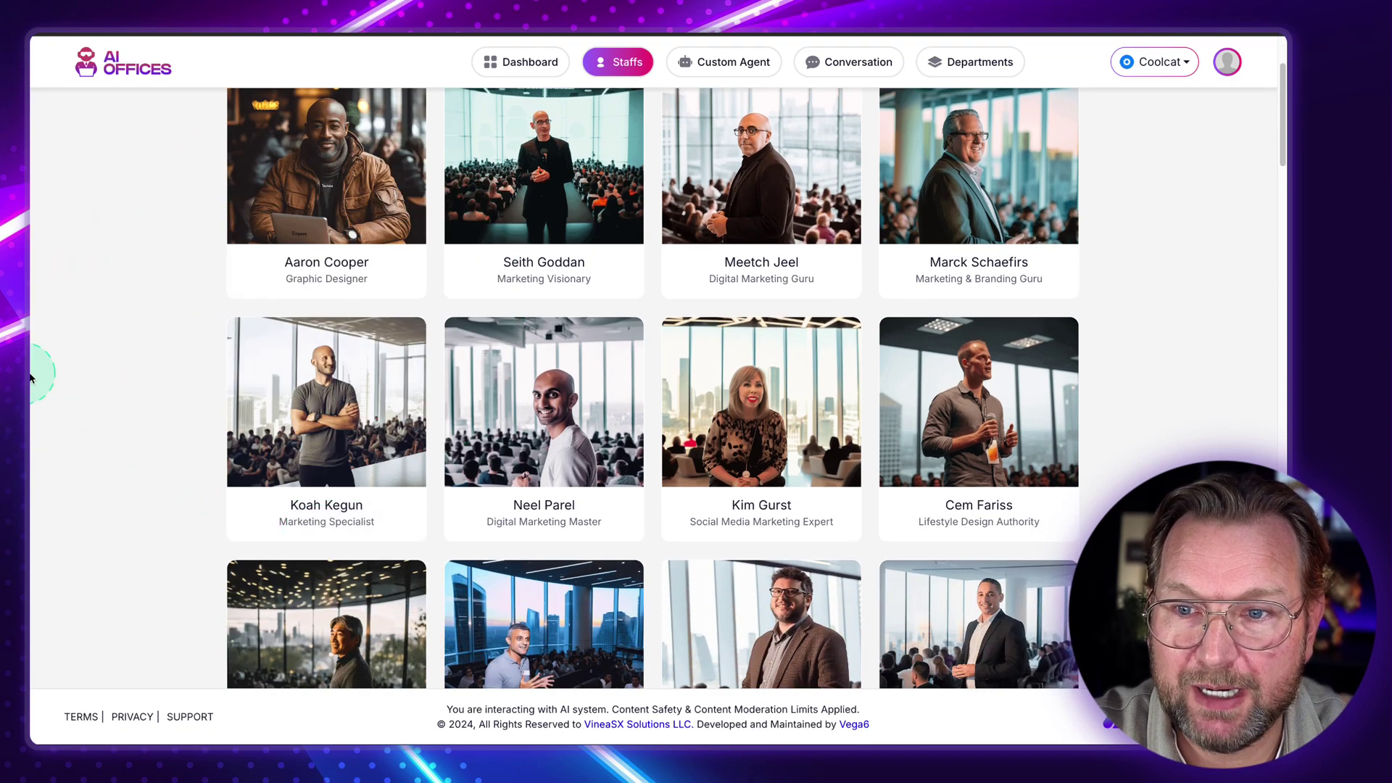
{"action": "scroll", "coordinate": [145, 370], "scroll_direction": "down", "scroll_amount": 3}
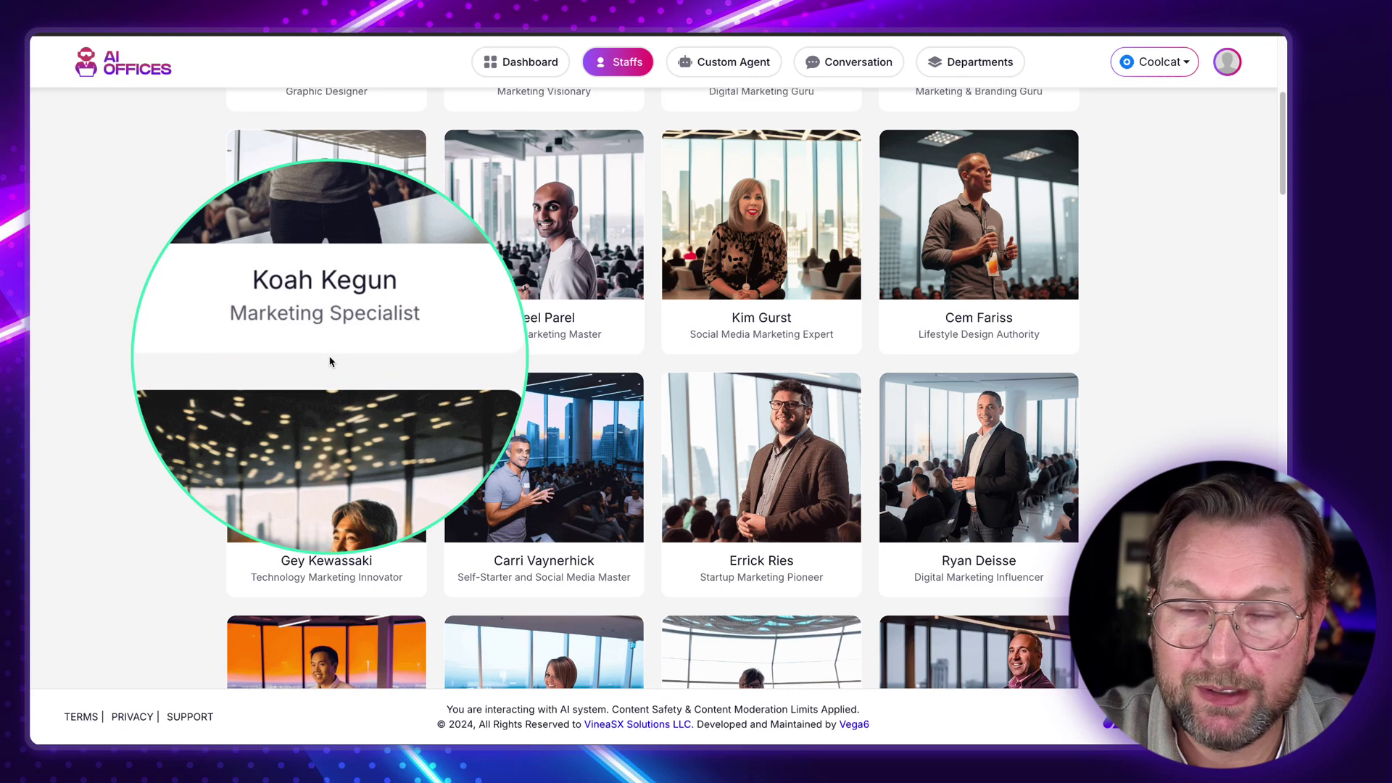
{"action": "scroll", "coordinate": [108, 373], "scroll_direction": "down", "scroll_amount": 3}
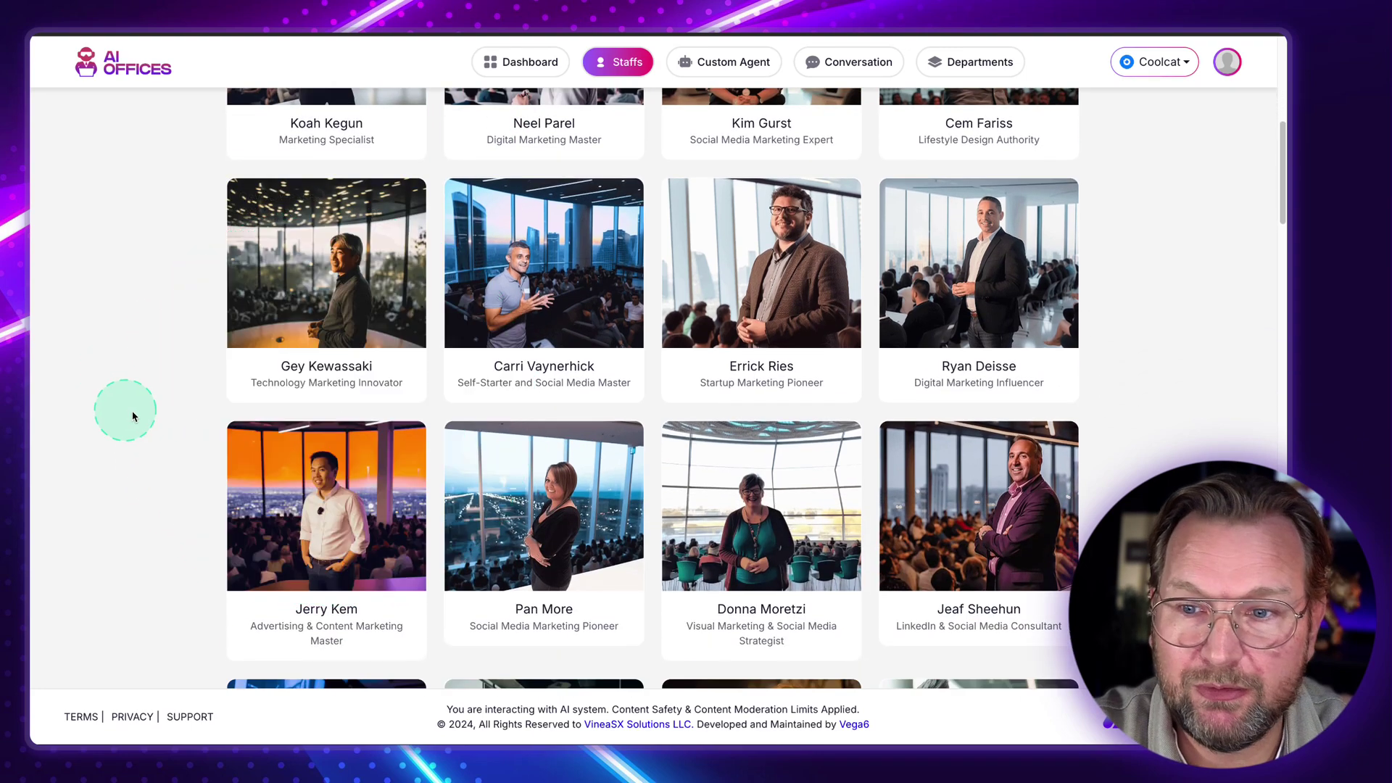
{"action": "scroll", "coordinate": [137, 412], "scroll_direction": "down", "scroll_amount": 4}
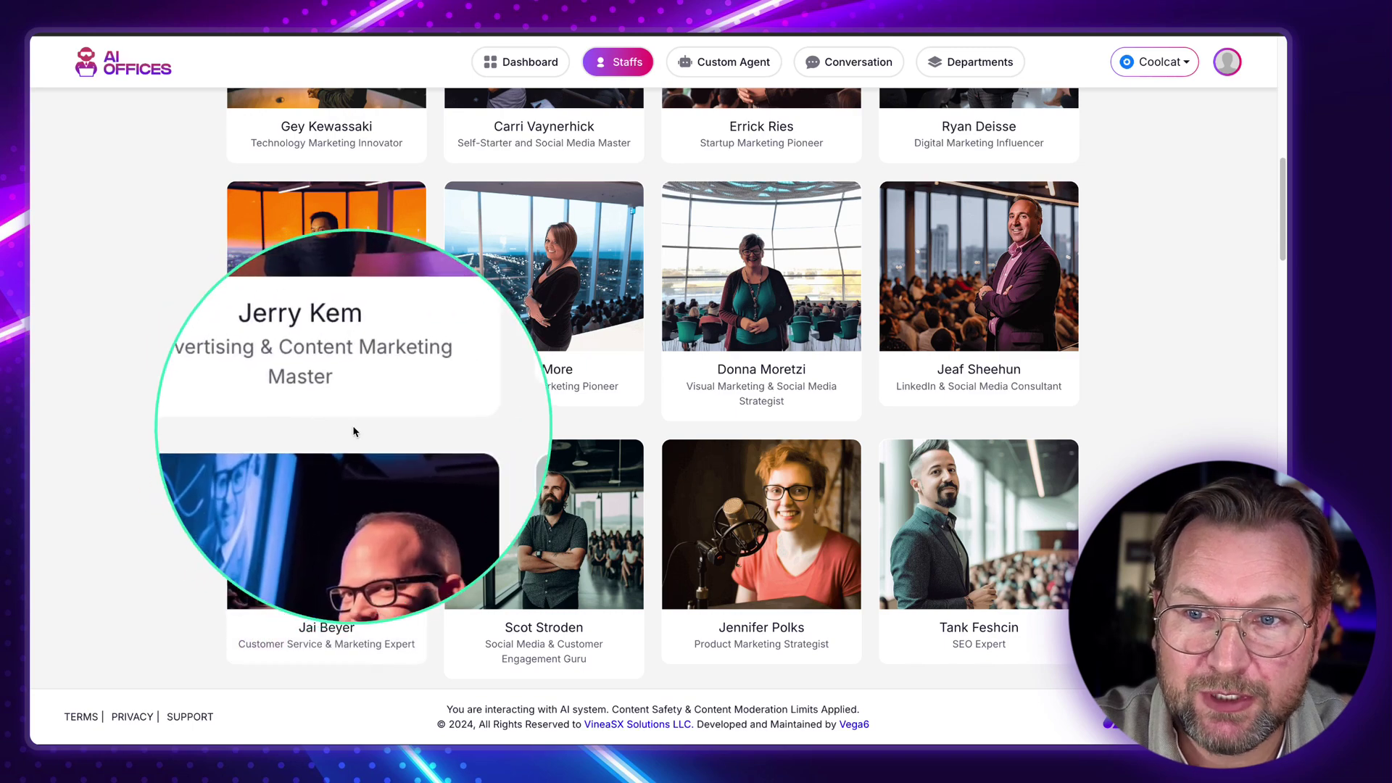
{"action": "scroll", "coordinate": [124, 444], "scroll_direction": "down", "scroll_amount": 5}
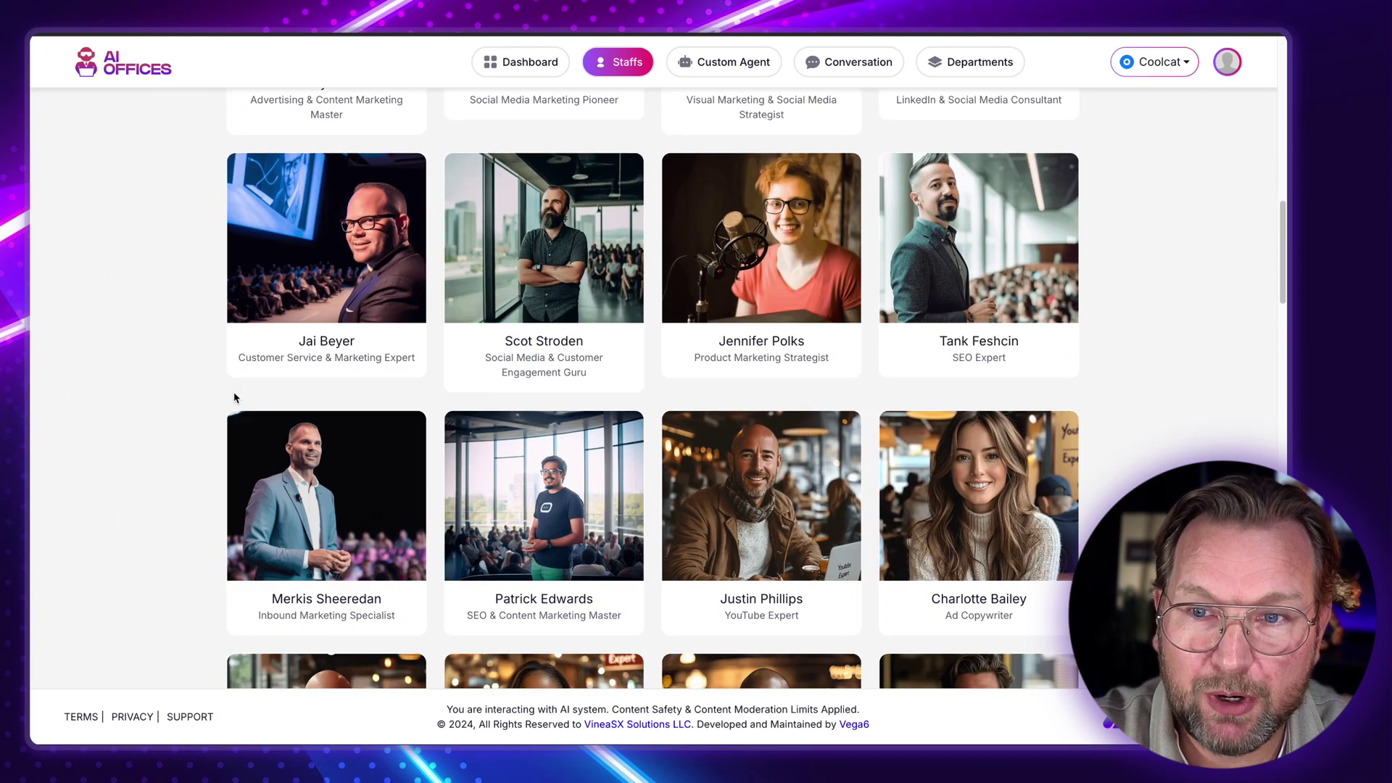
{"action": "scroll", "coordinate": [146, 408], "scroll_direction": "down", "scroll_amount": 2}
{"action": "scroll", "coordinate": [189, 435], "scroll_direction": "down", "scroll_amount": 3}
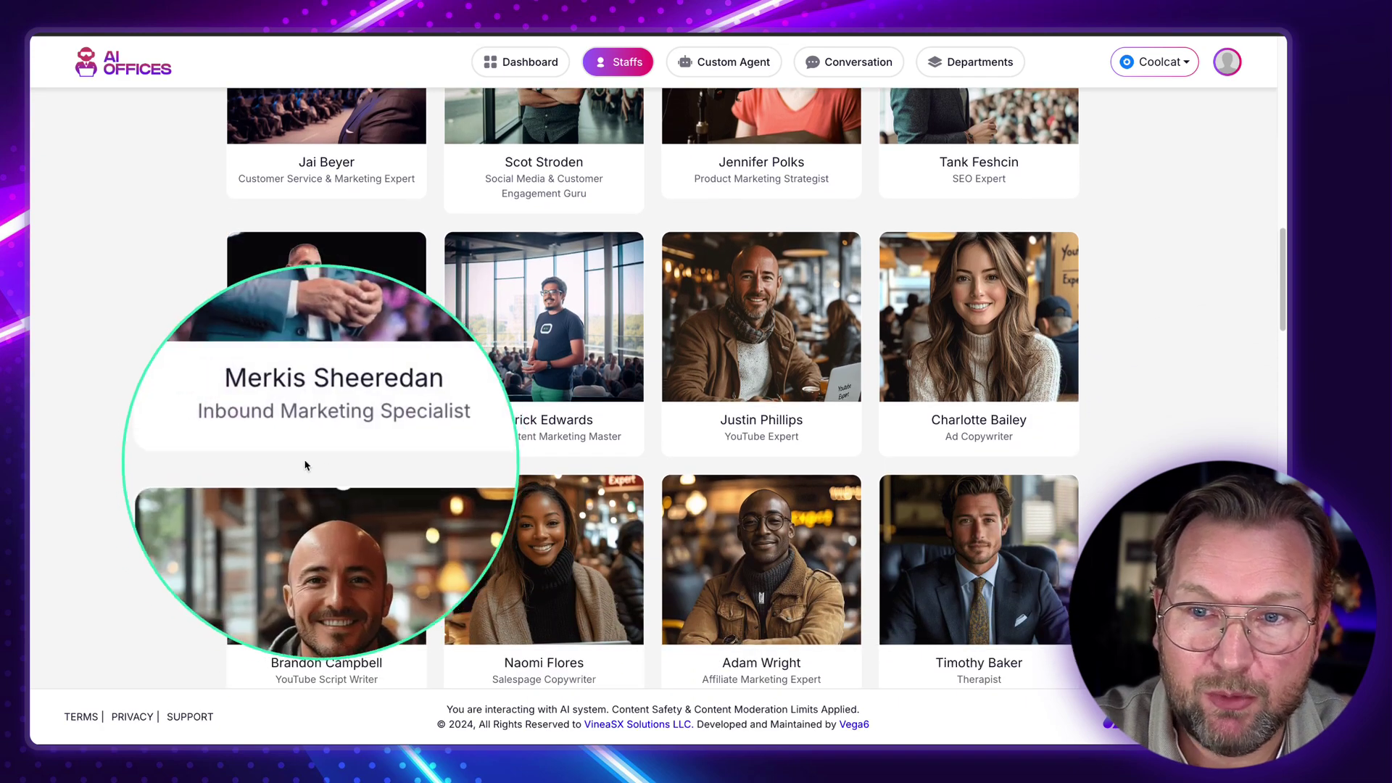
{"action": "scroll", "coordinate": [199, 455], "scroll_direction": "down", "scroll_amount": 1}
{"action": "scroll", "coordinate": [196, 455], "scroll_direction": "down", "scroll_amount": 3}
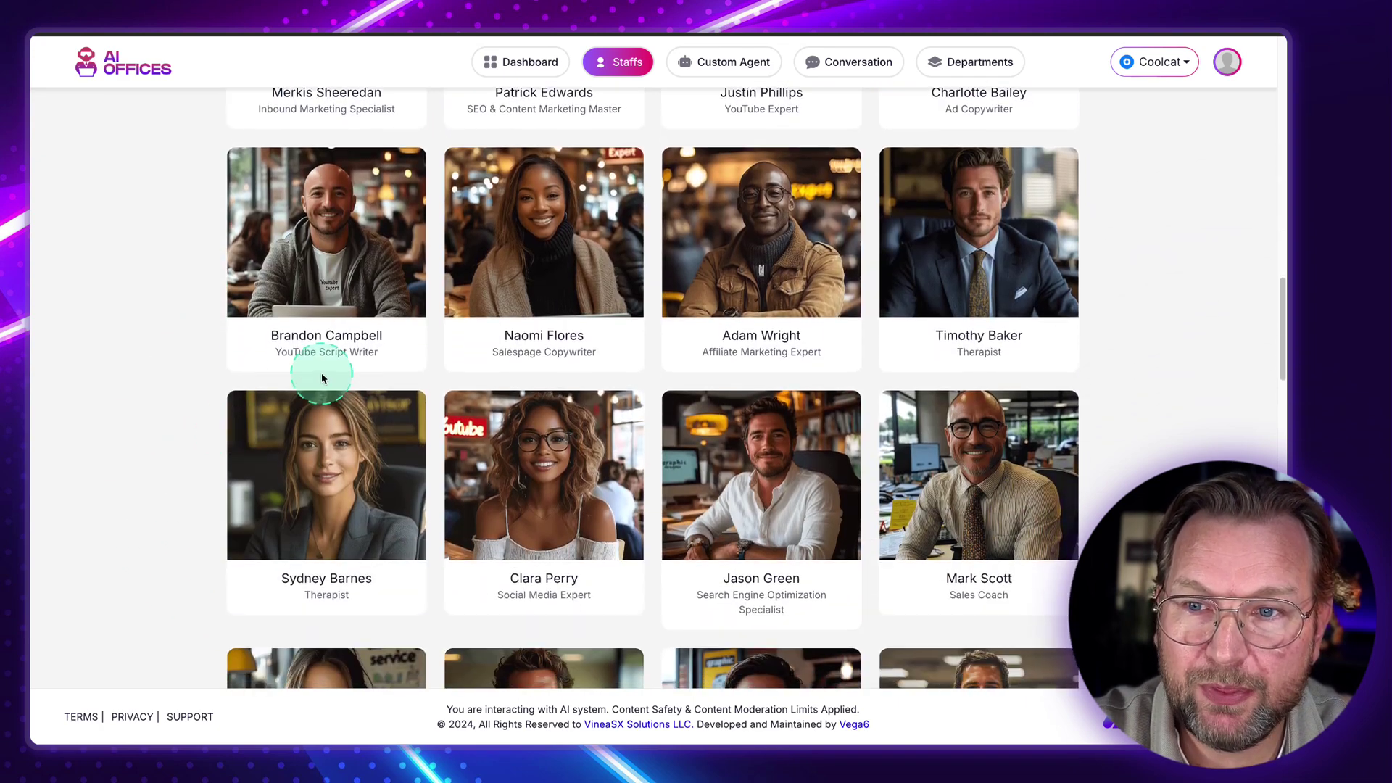
{"action": "scroll", "coordinate": [120, 383], "scroll_direction": "down", "scroll_amount": 3}
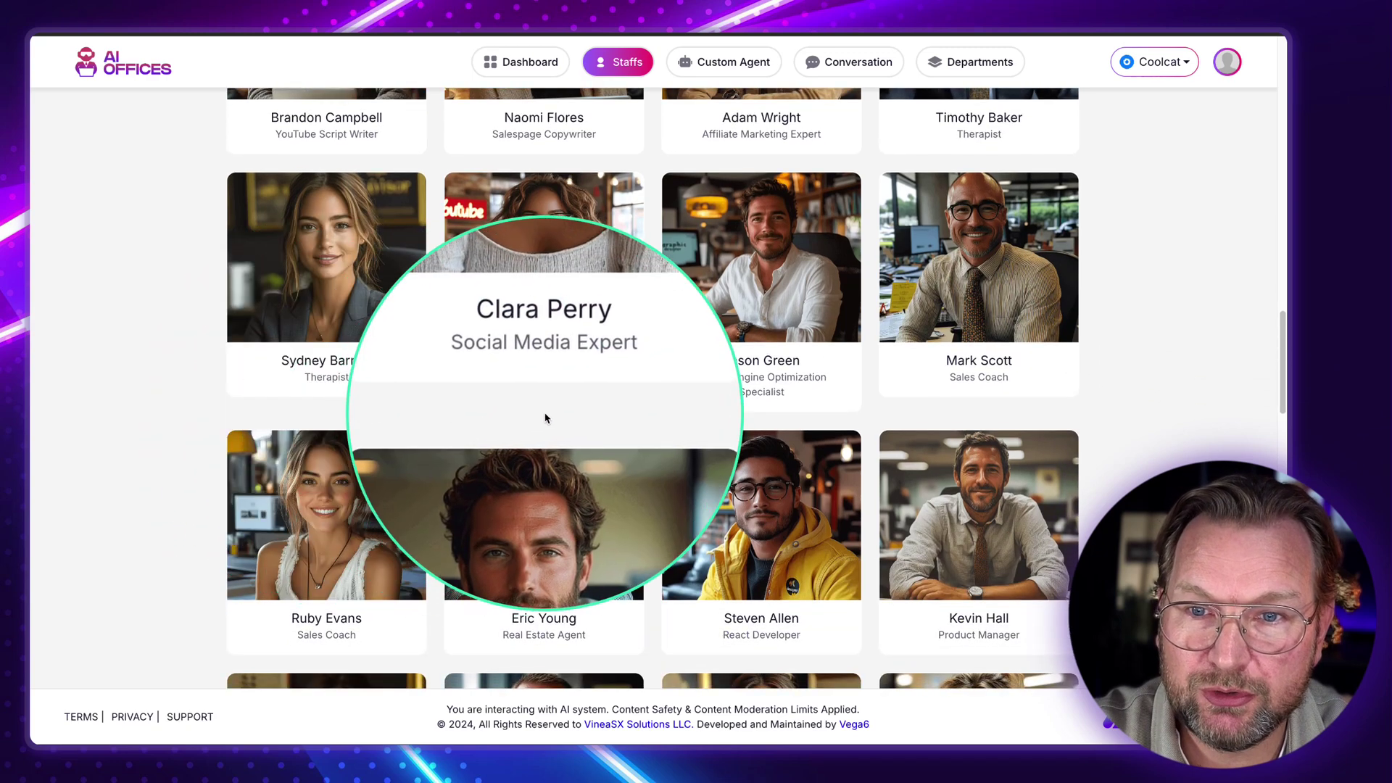
Open the prefilled Hire Your Staff form for the Marketing Specialist.
{"action": "left_click", "coordinate": [507, 419]}
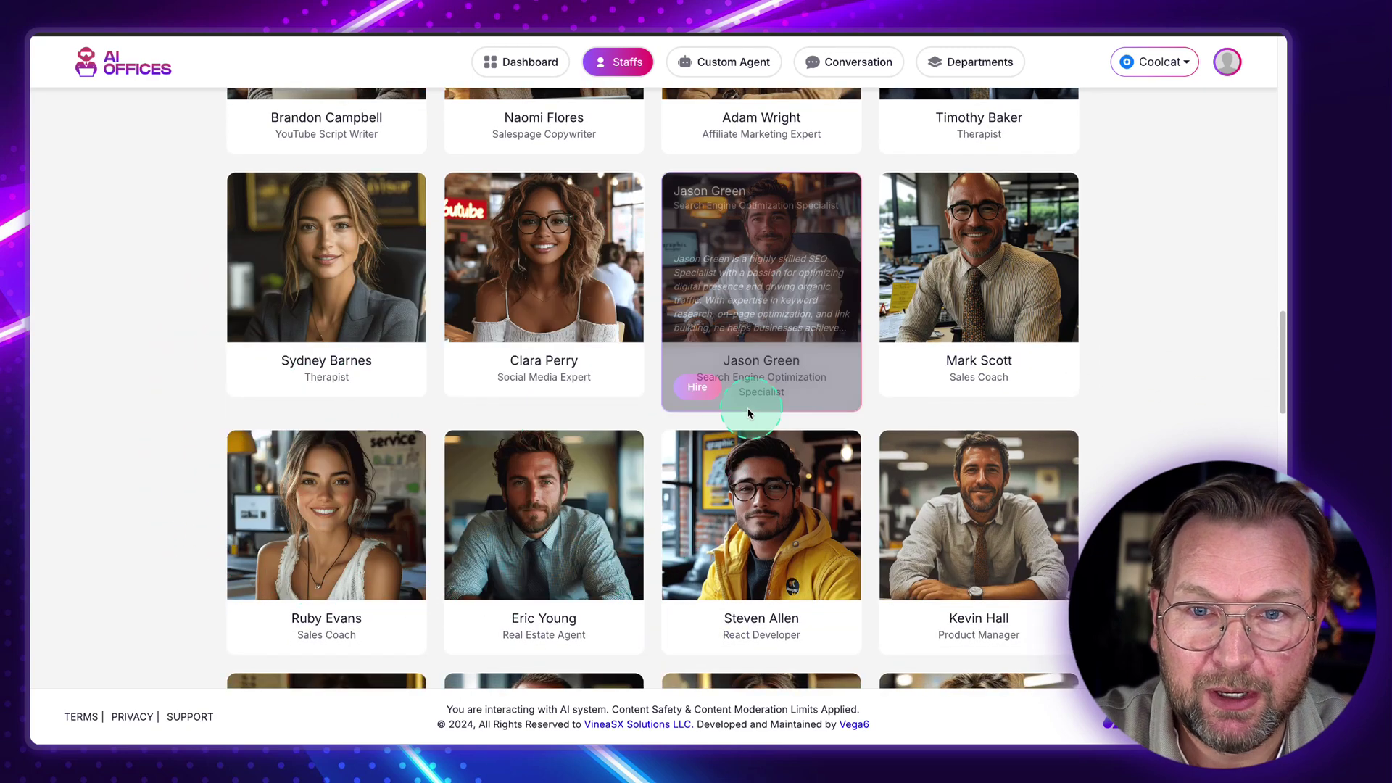
{"action": "left_click", "coordinate": [545, 413]}
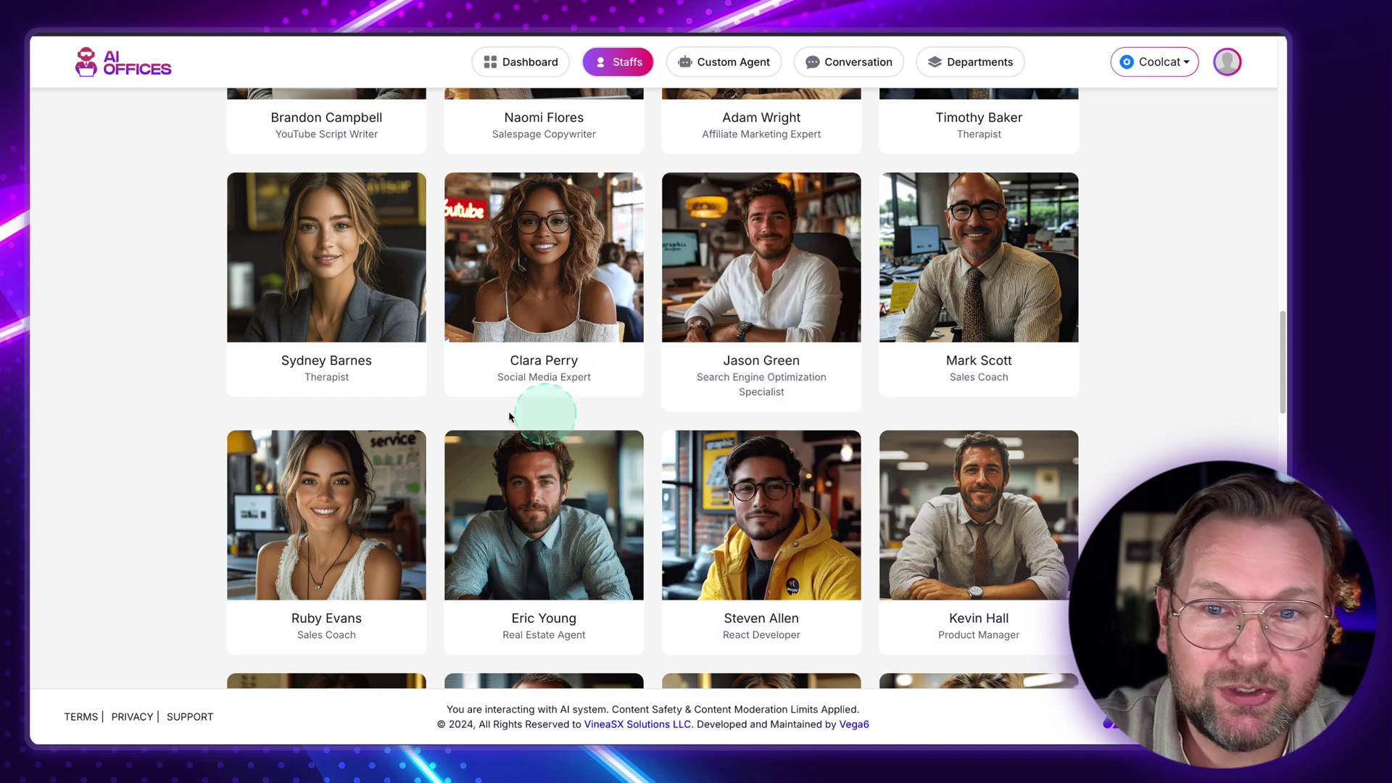
{"action": "scroll", "coordinate": [161, 441], "scroll_direction": "down", "scroll_amount": 7}
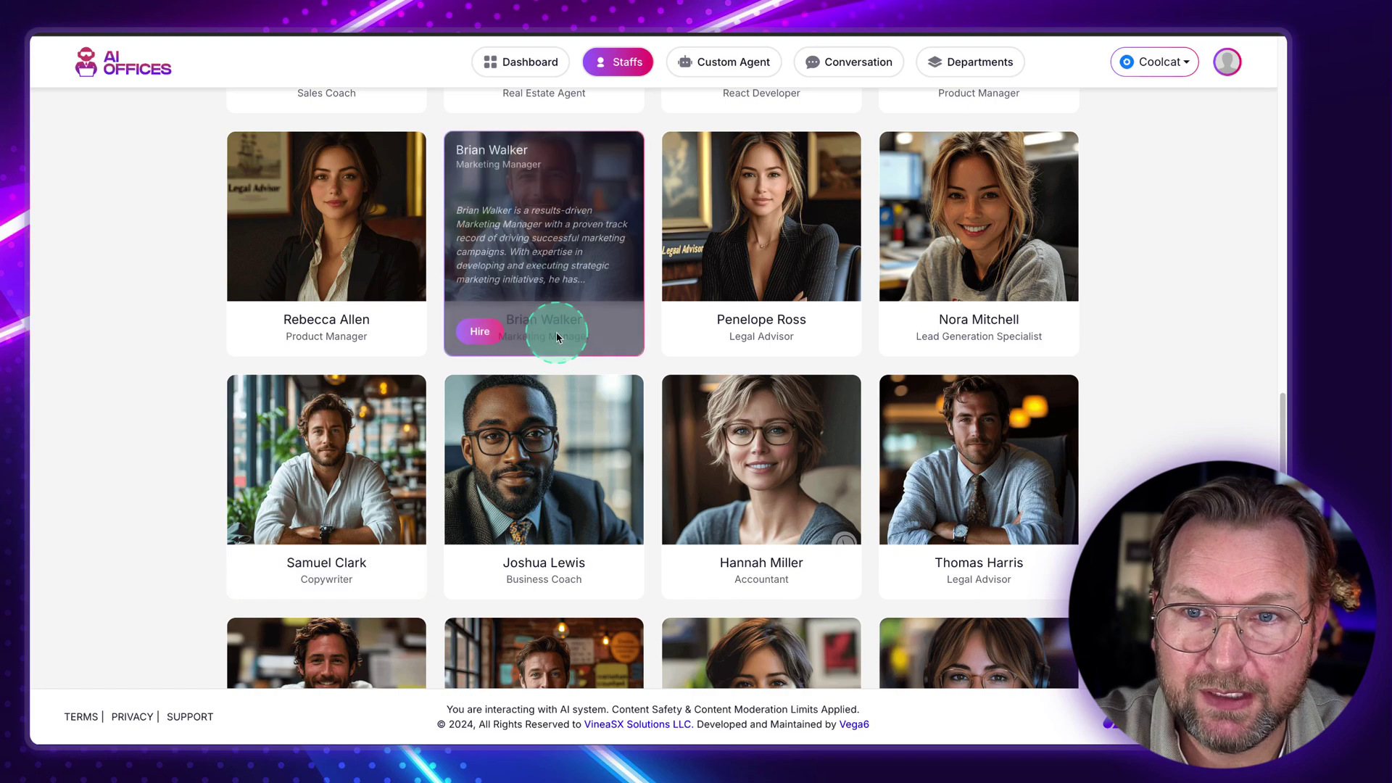
{"action": "scroll", "coordinate": [551, 362], "scroll_direction": "up", "scroll_amount": 15}
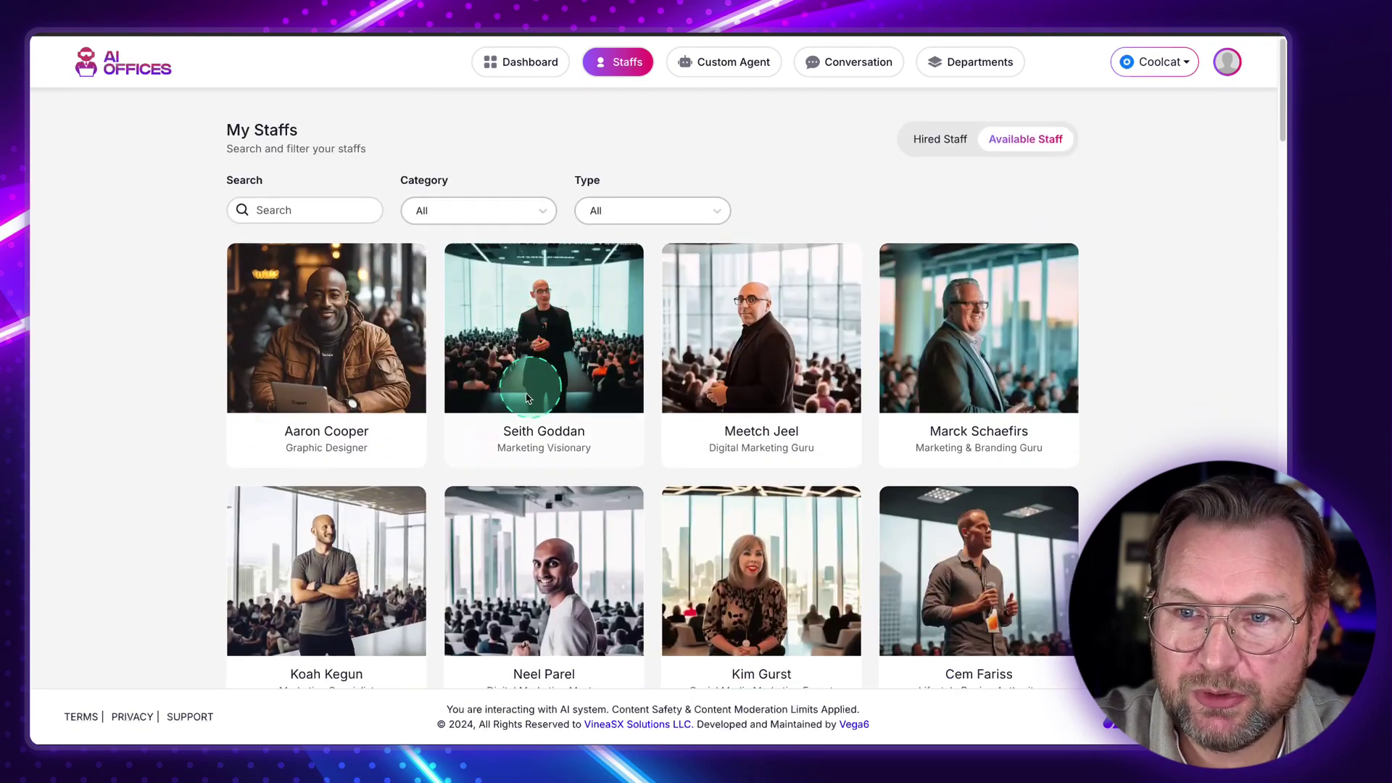
{"action": "scroll", "coordinate": [195, 500], "scroll_direction": "down", "scroll_amount": 3}
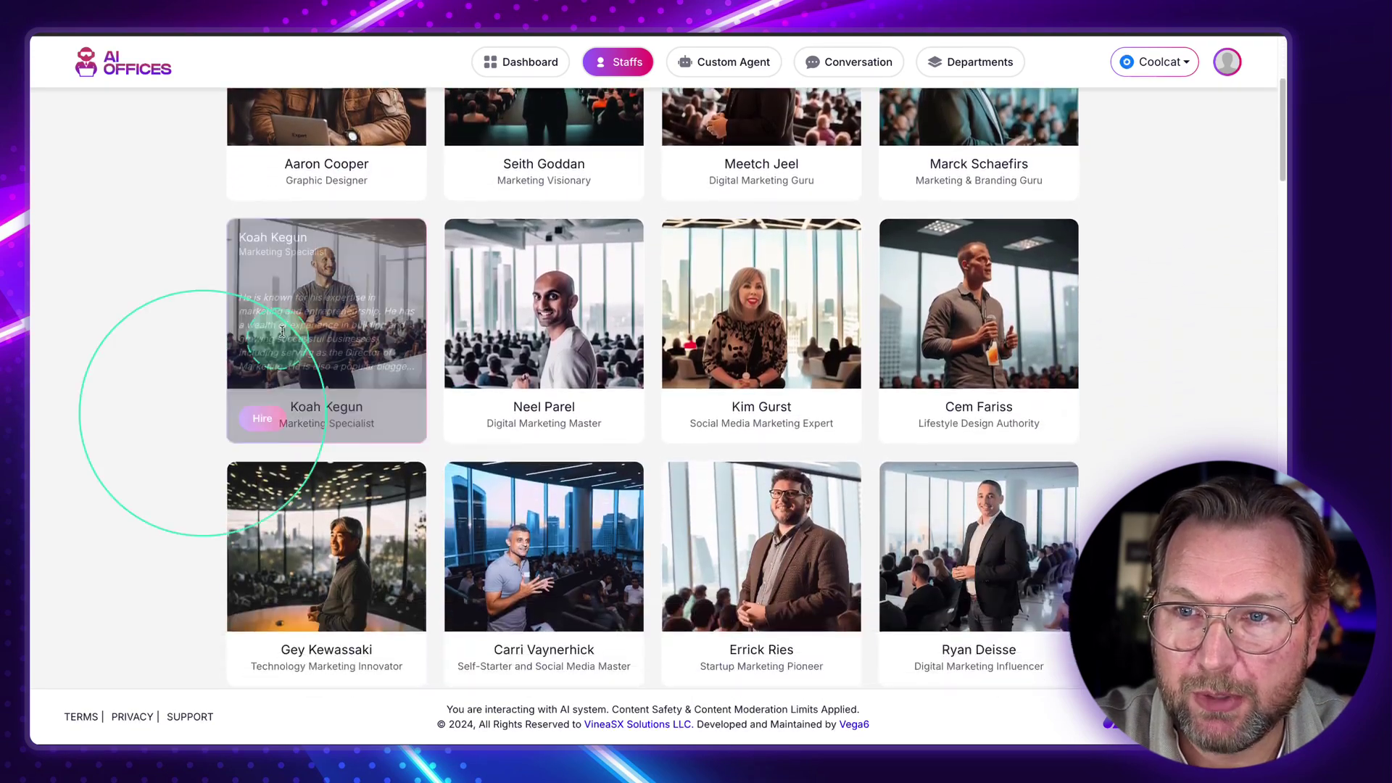
{"action": "left_click", "coordinate": [257, 418]}
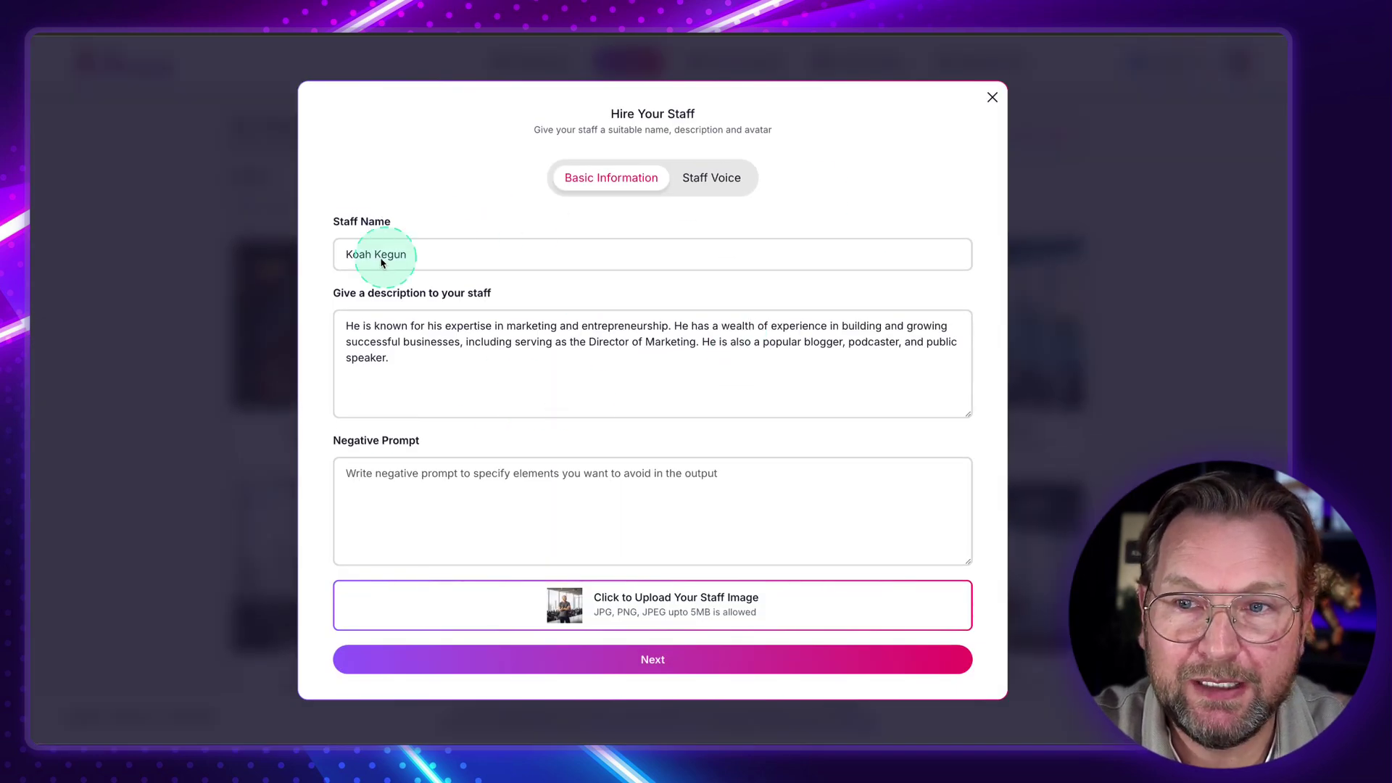
Append '(Marketing specialist)' to the staff name and choose the English professional US voice.
{"action": "left_click", "coordinate": [451, 258]}
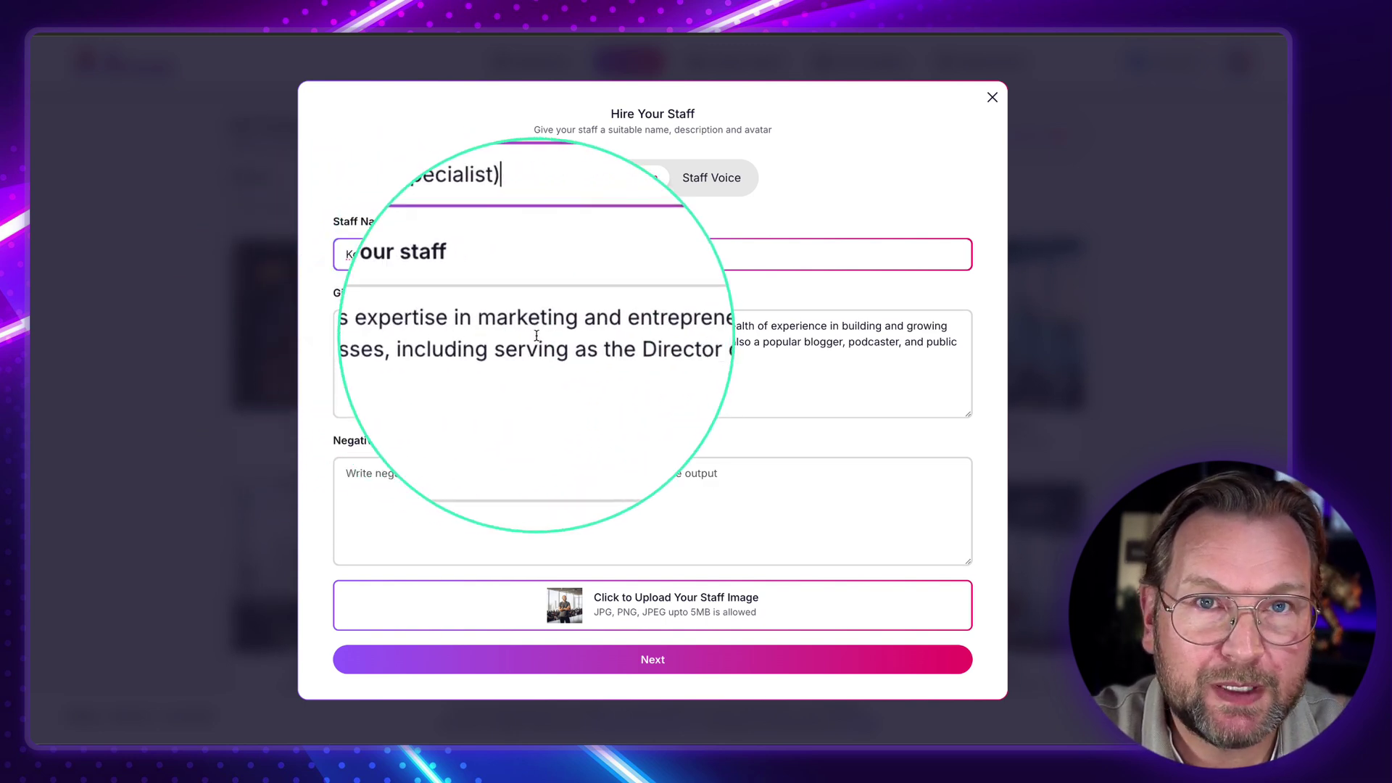
{"action": "left_click", "coordinate": [670, 664]}
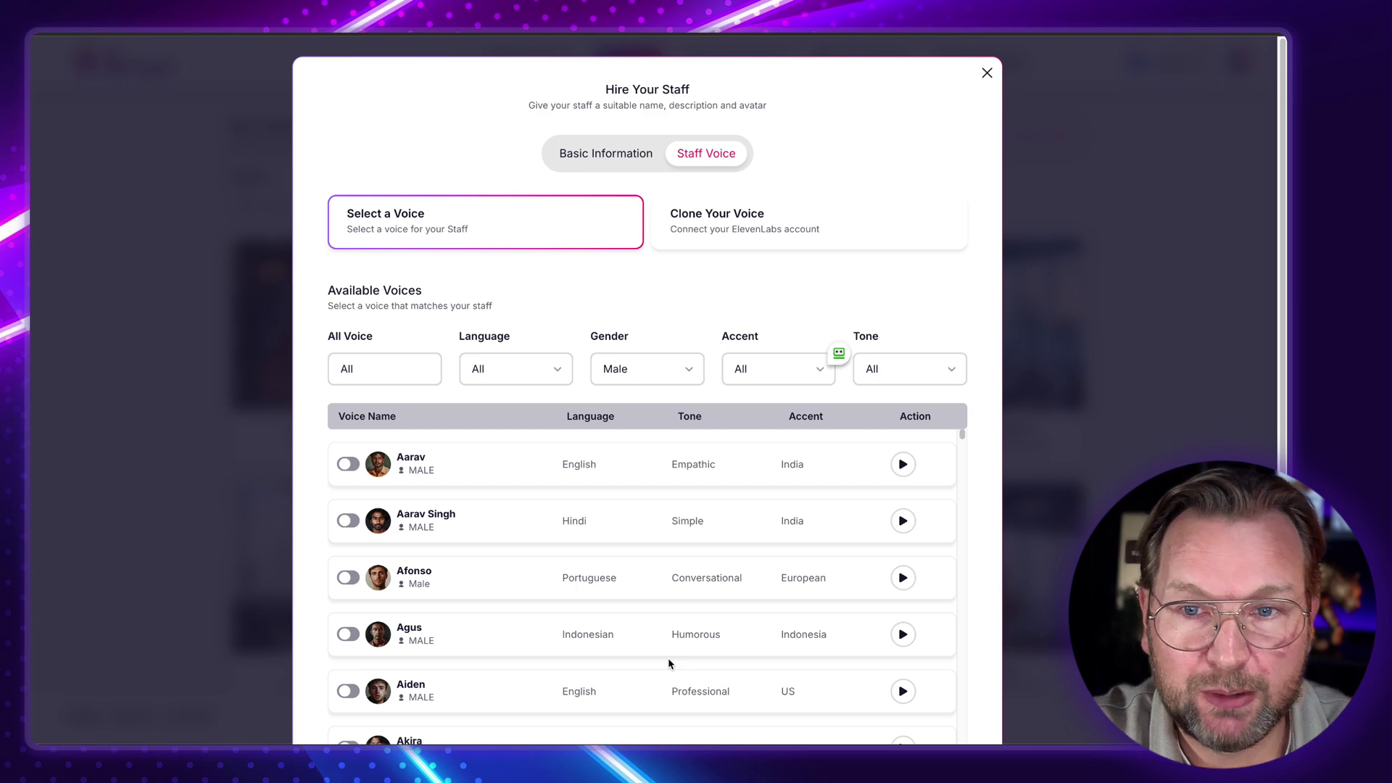
{"action": "scroll", "coordinate": [482, 632], "scroll_direction": "down", "scroll_amount": 1}
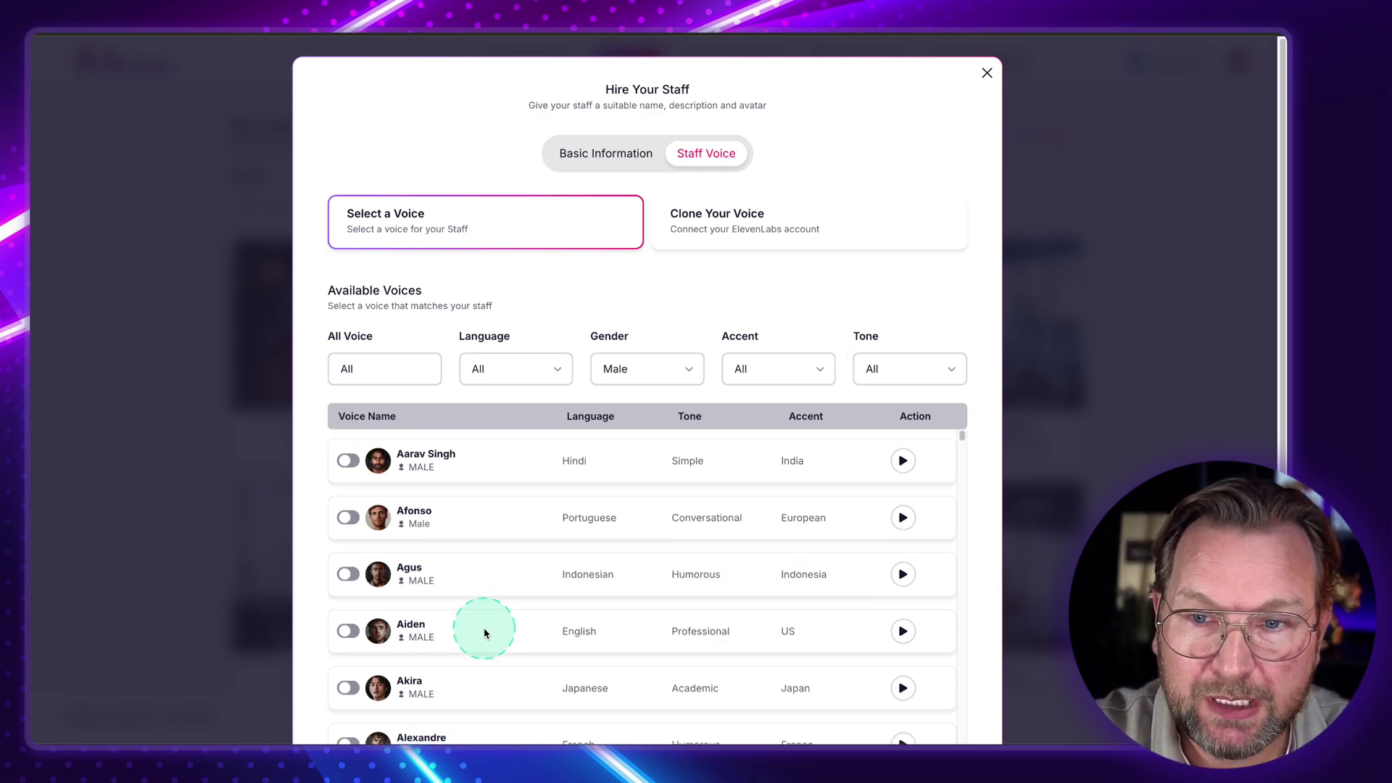
{"action": "scroll", "coordinate": [484, 631], "scroll_direction": "up", "scroll_amount": 1}
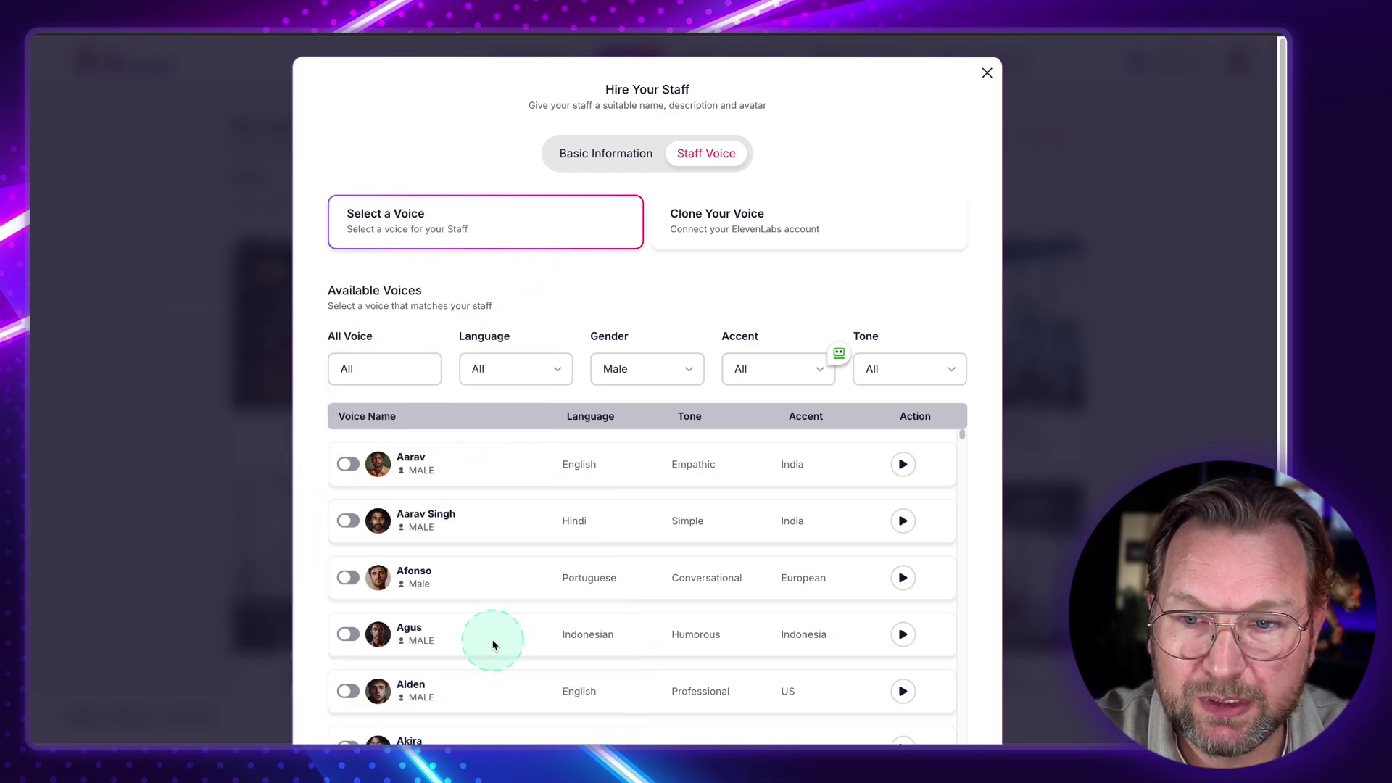
{"action": "left_click", "coordinate": [903, 635]}
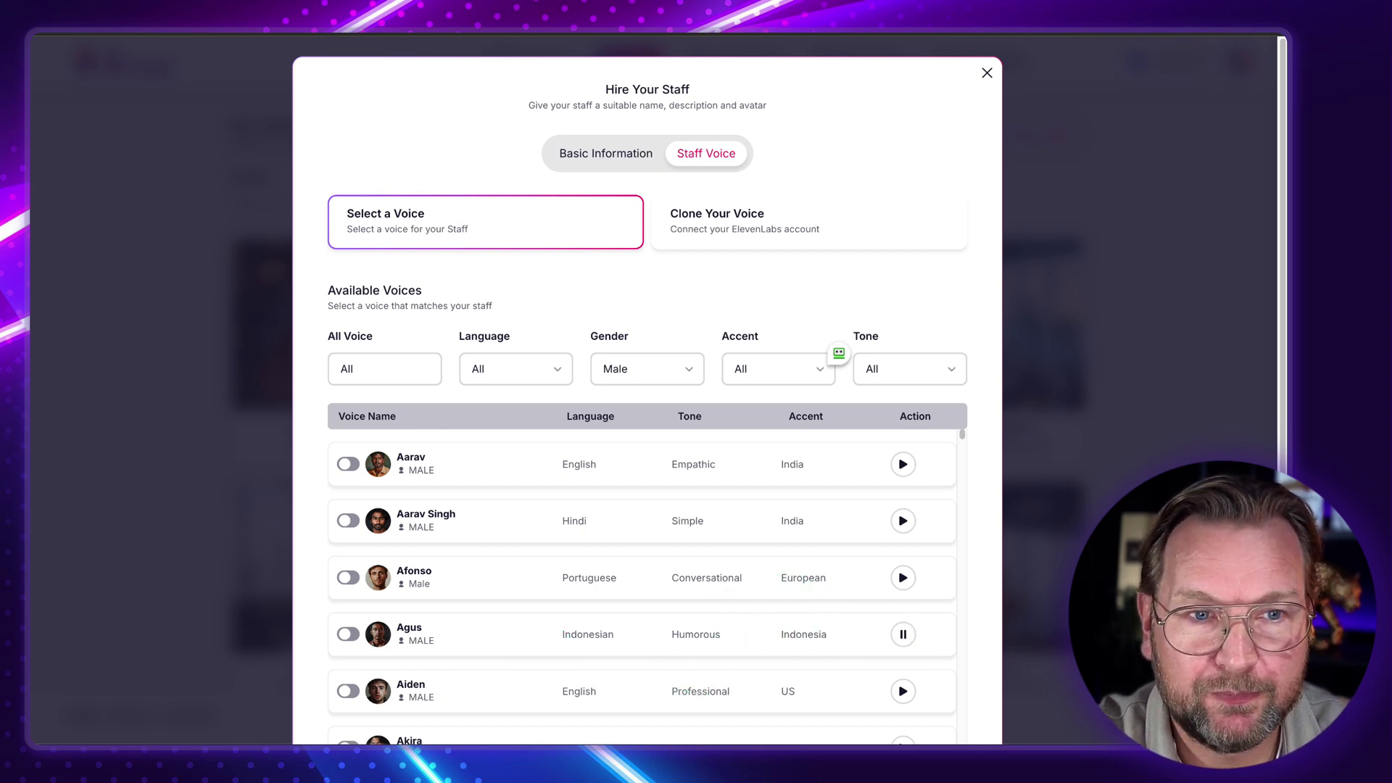
{"action": "left_click", "coordinate": [902, 635]}
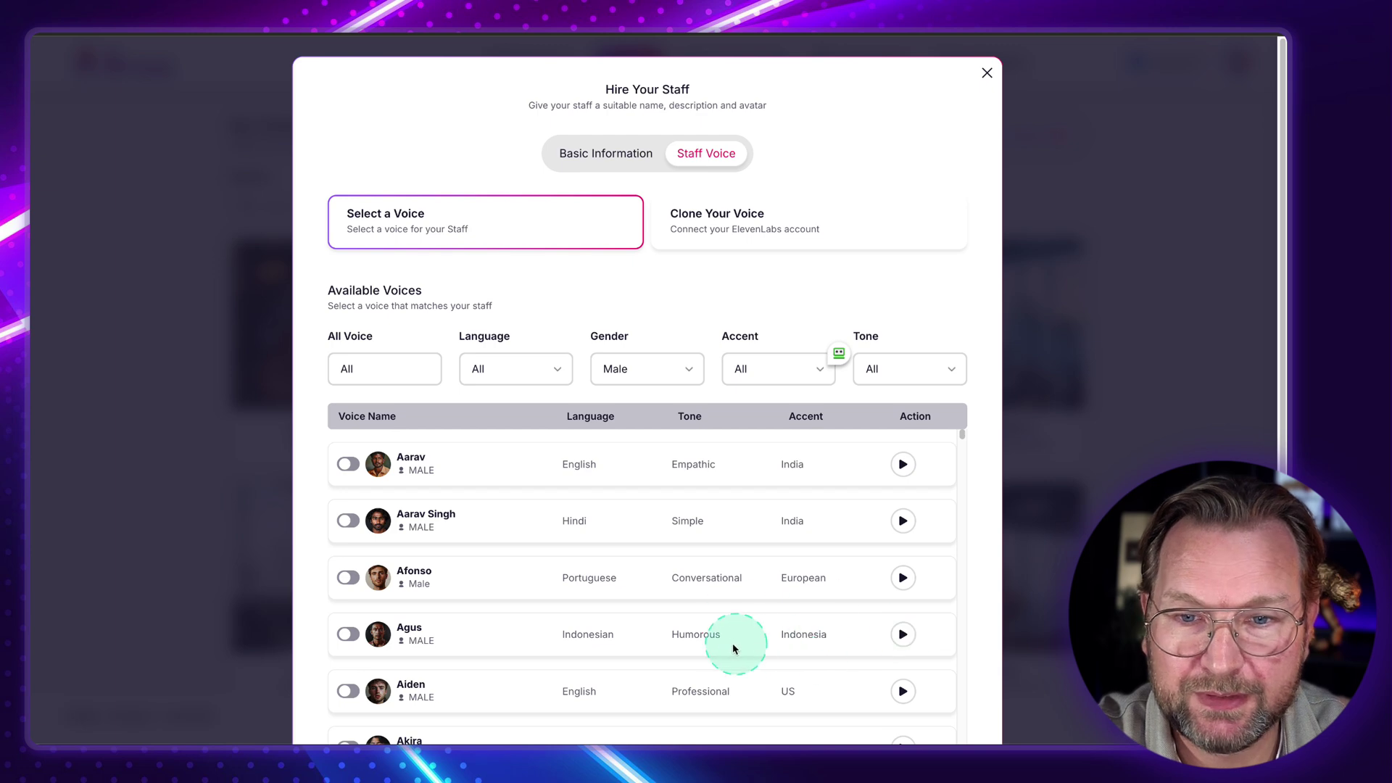
{"action": "scroll", "coordinate": [466, 580], "scroll_direction": "down", "scroll_amount": 2}
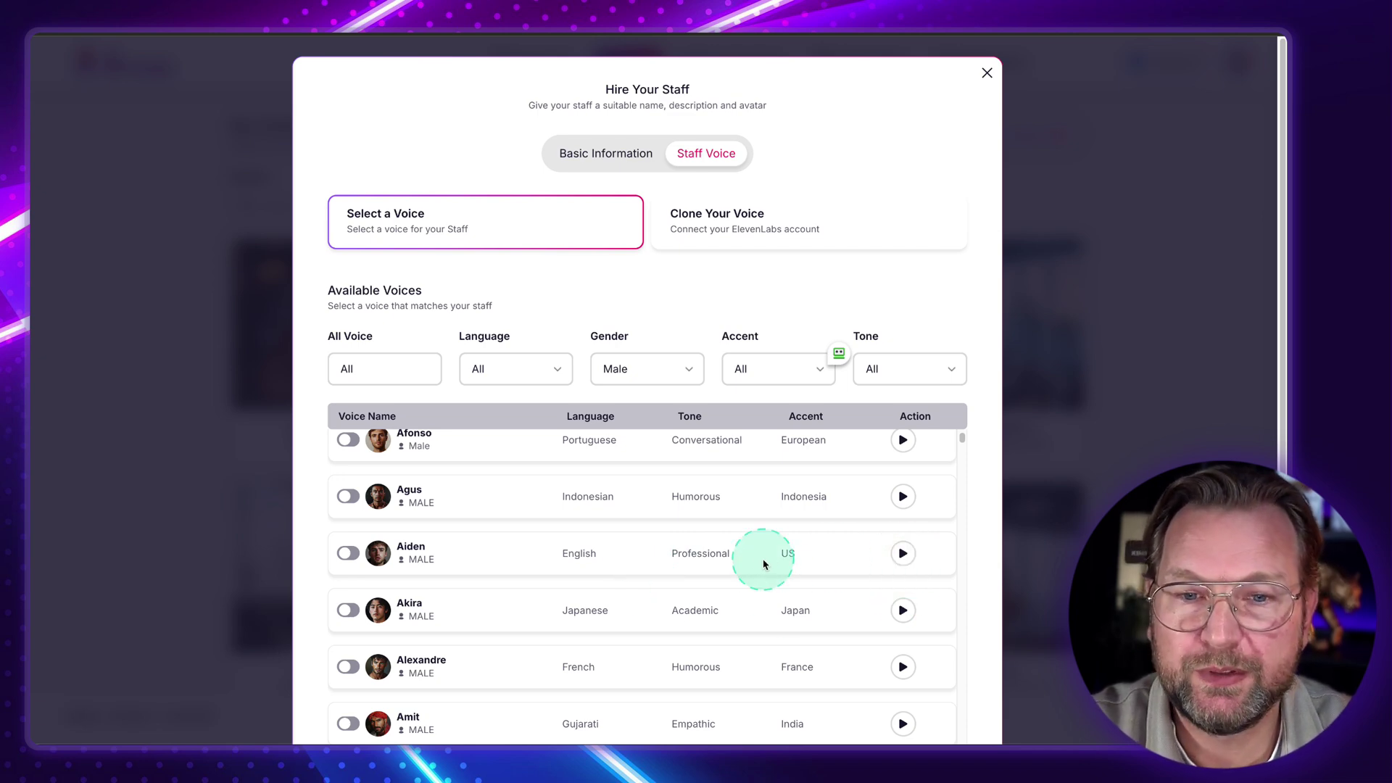
{"action": "left_click", "coordinate": [347, 553]}
{"action": "scroll", "coordinate": [833, 544], "scroll_direction": "down", "scroll_amount": 12}
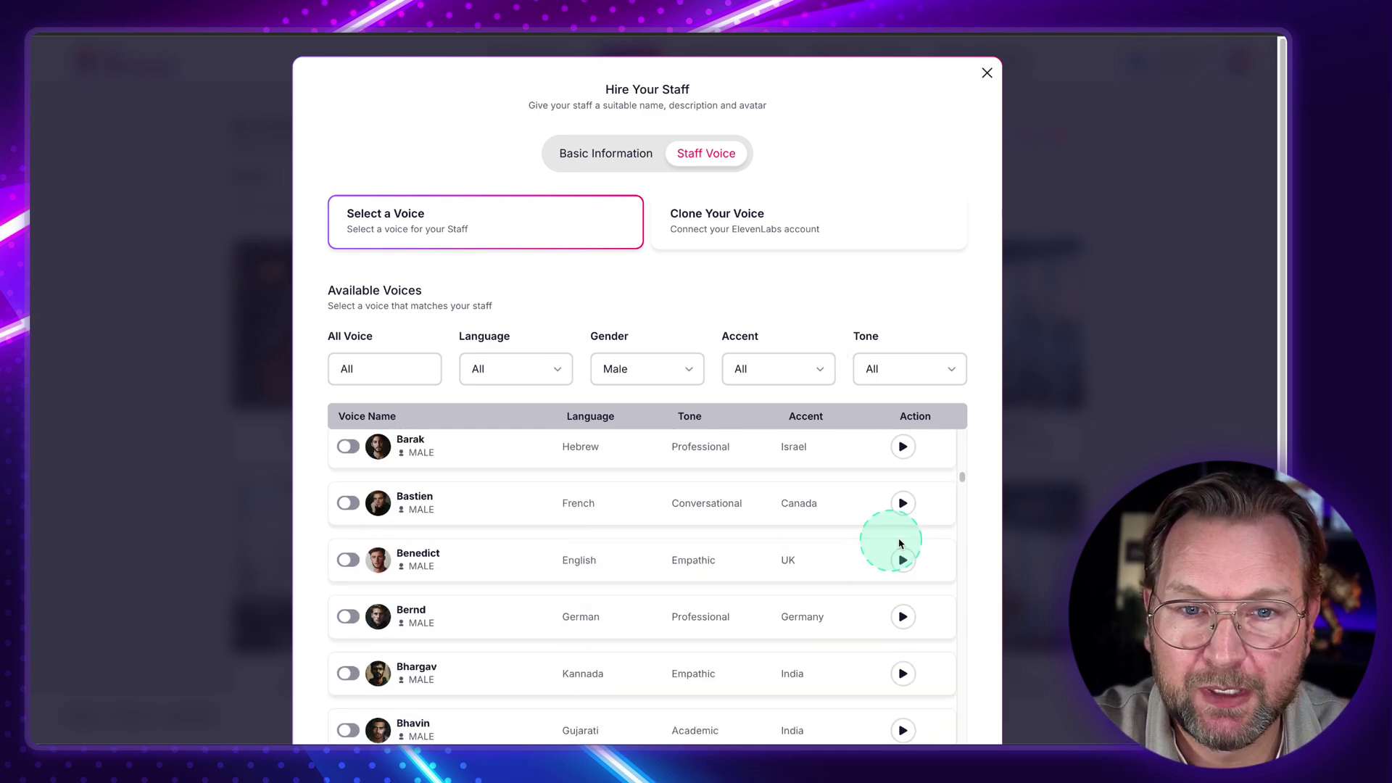
{"action": "scroll", "coordinate": [900, 544], "scroll_direction": "down", "scroll_amount": 5}
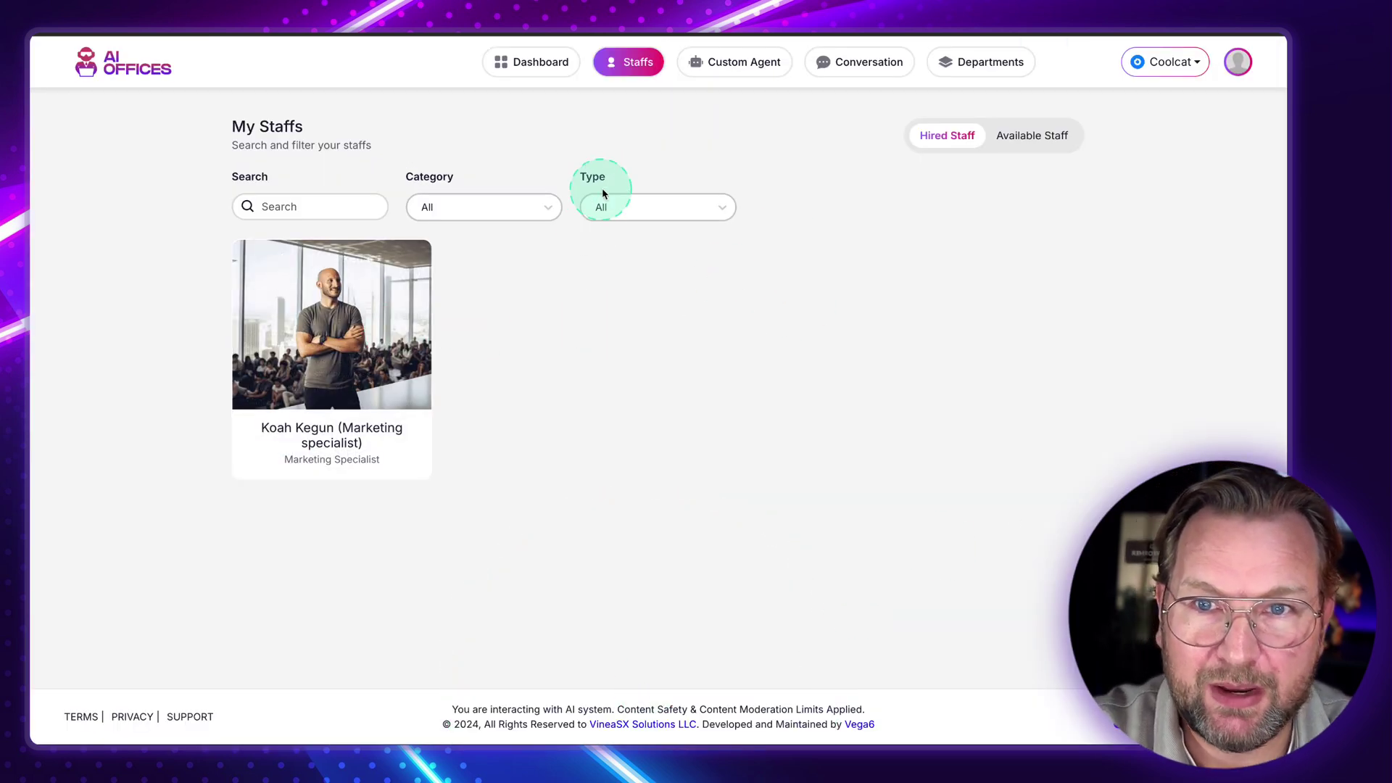
Glance at Available Staff, then view the four hired staff under Hired Staff.
{"action": "left_click", "coordinate": [1027, 145]}
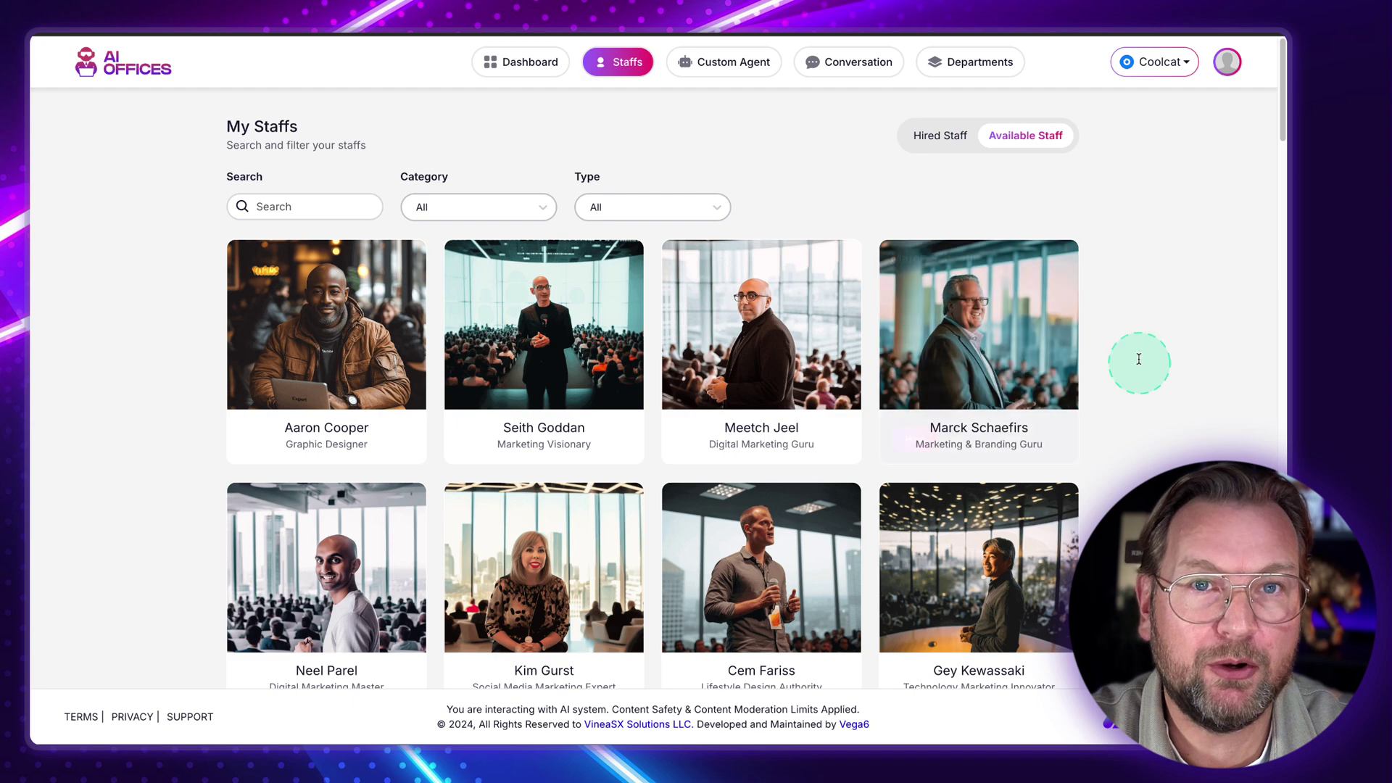
{"action": "mouse_move", "coordinate": [979, 305]}
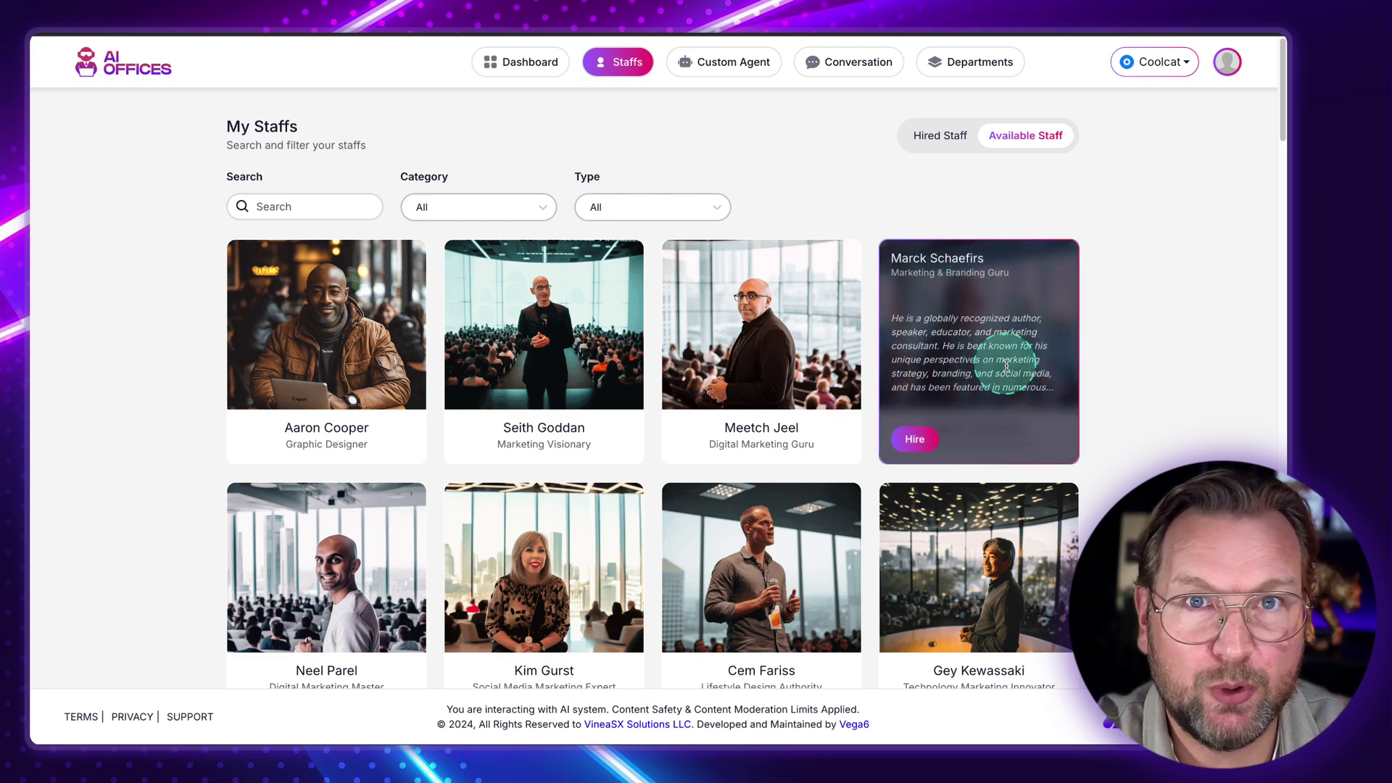
{"action": "left_click", "coordinate": [941, 136]}
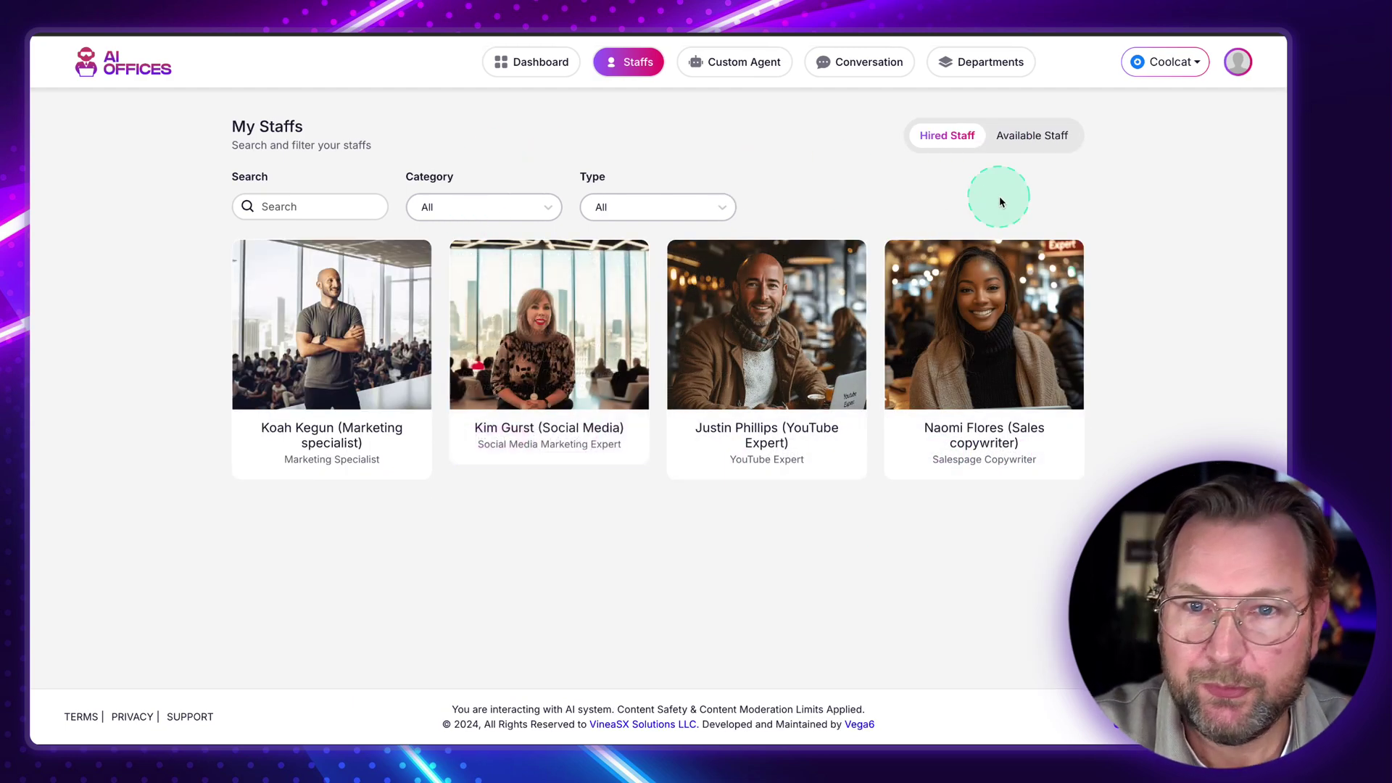
{"action": "mouse_move", "coordinate": [1124, 227]}
{"action": "left_mouse_down"}
{"action": "mouse_move", "coordinate": [498, 490]}
{"action": "mouse_move", "coordinate": [464, 528]}
{"action": "mouse_move", "coordinate": [451, 520]}
{"action": "left_mouse_up"}
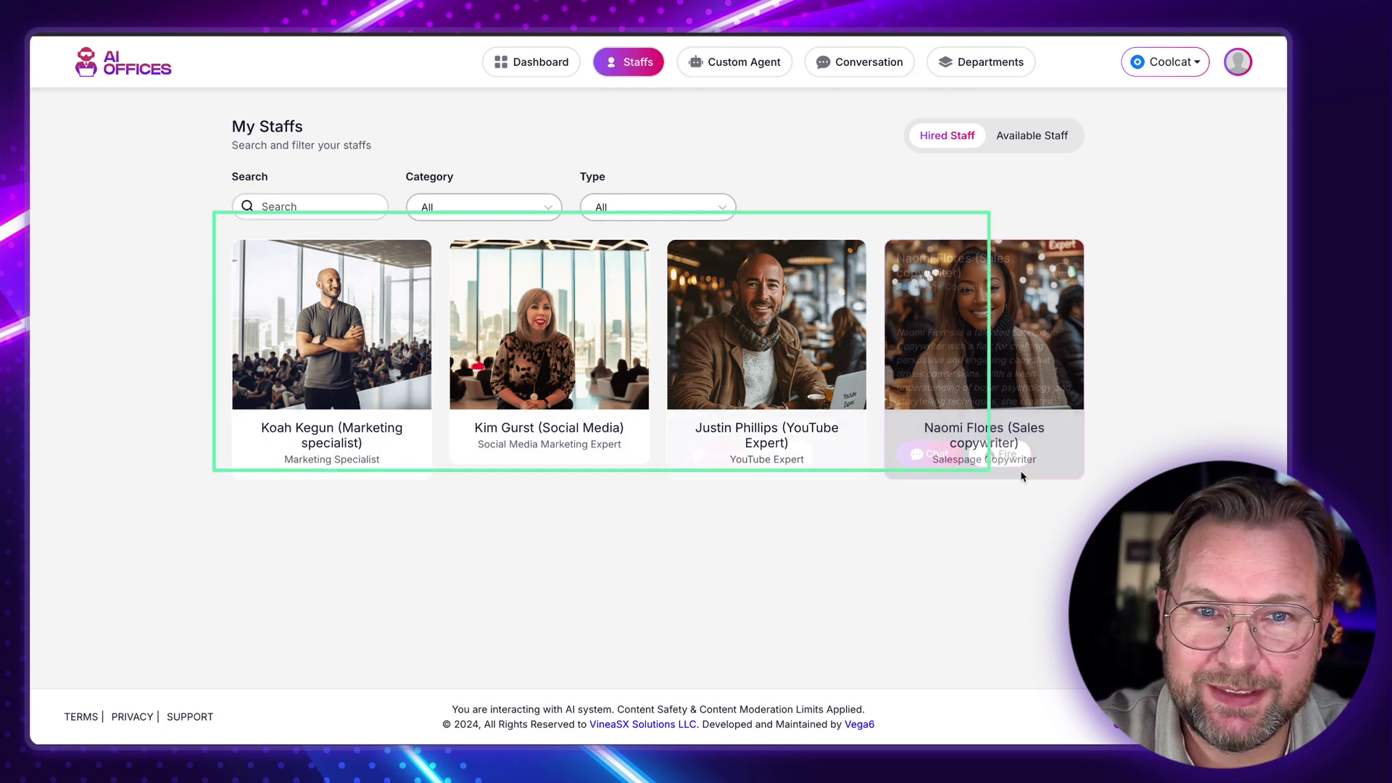
Create a male custom agent 'FaceForm Expert' with matching role, short description and avatar image.
{"action": "left_click", "coordinate": [736, 63]}
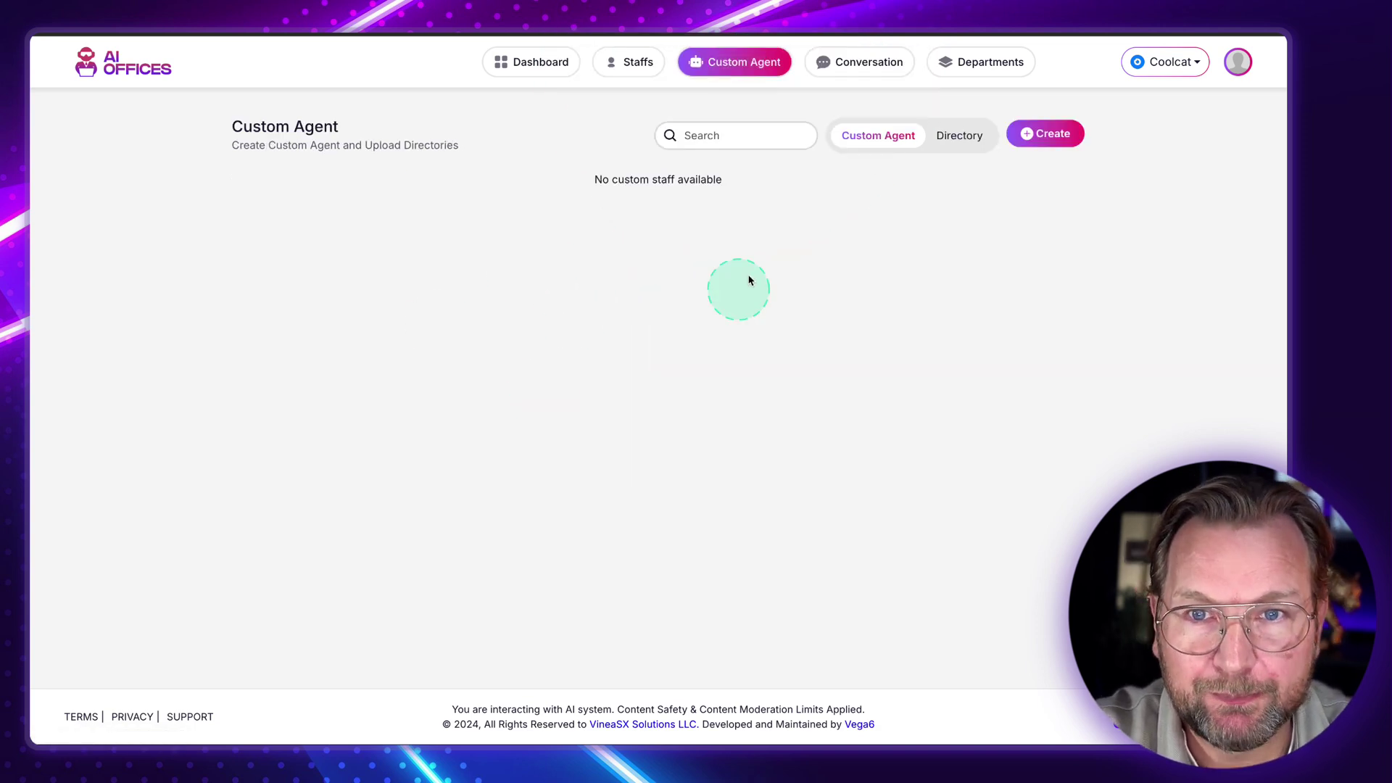
{"action": "left_click", "coordinate": [1036, 139]}
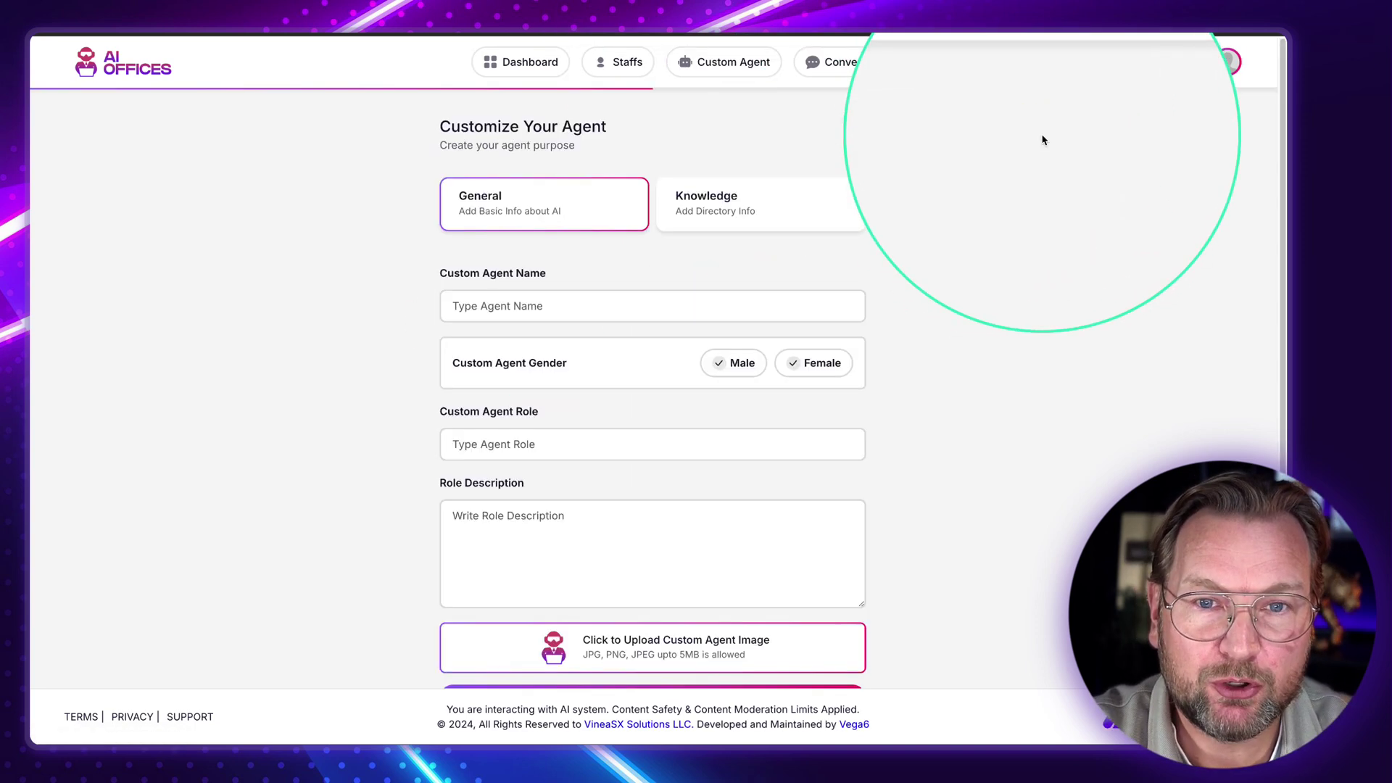
{"action": "scroll", "coordinate": [602, 267], "scroll_direction": "down", "scroll_amount": 1}
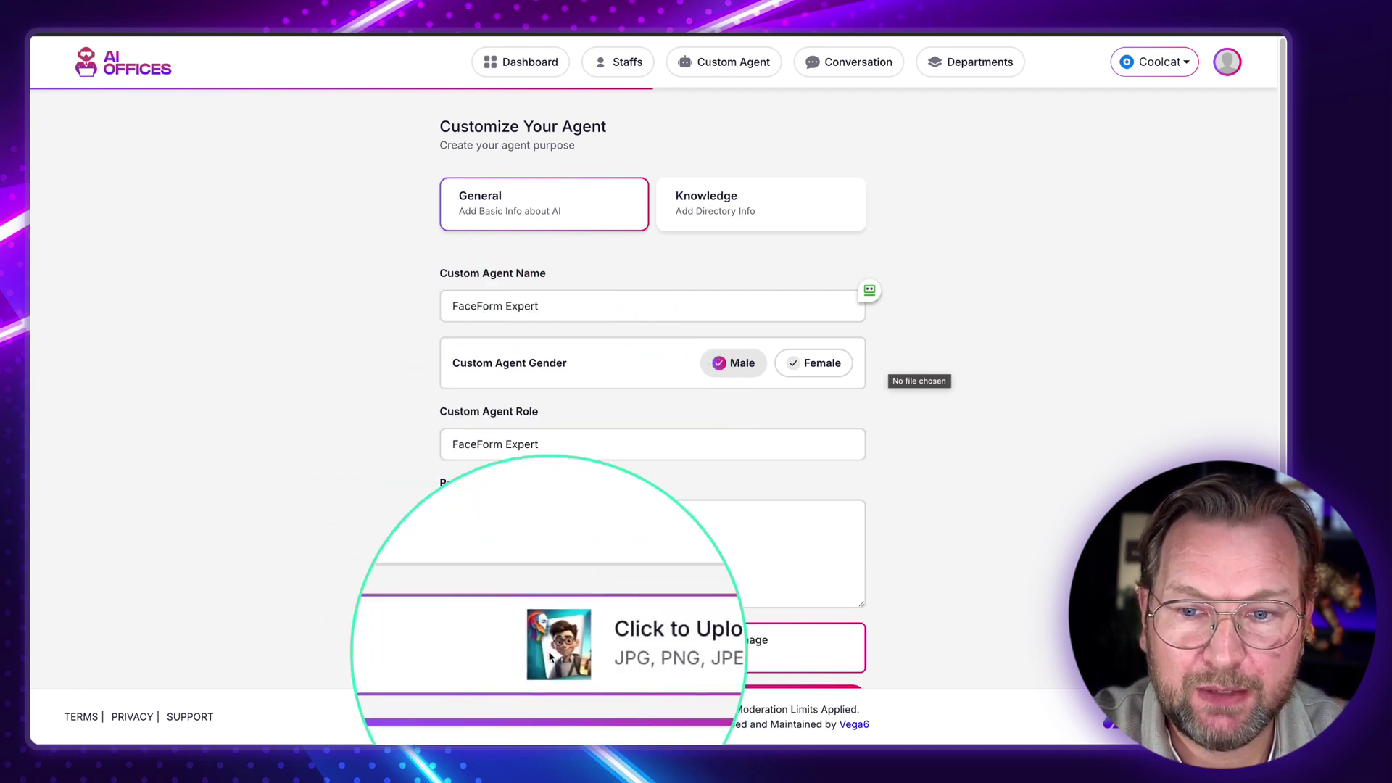
{"action": "left_click", "coordinate": [618, 609]}
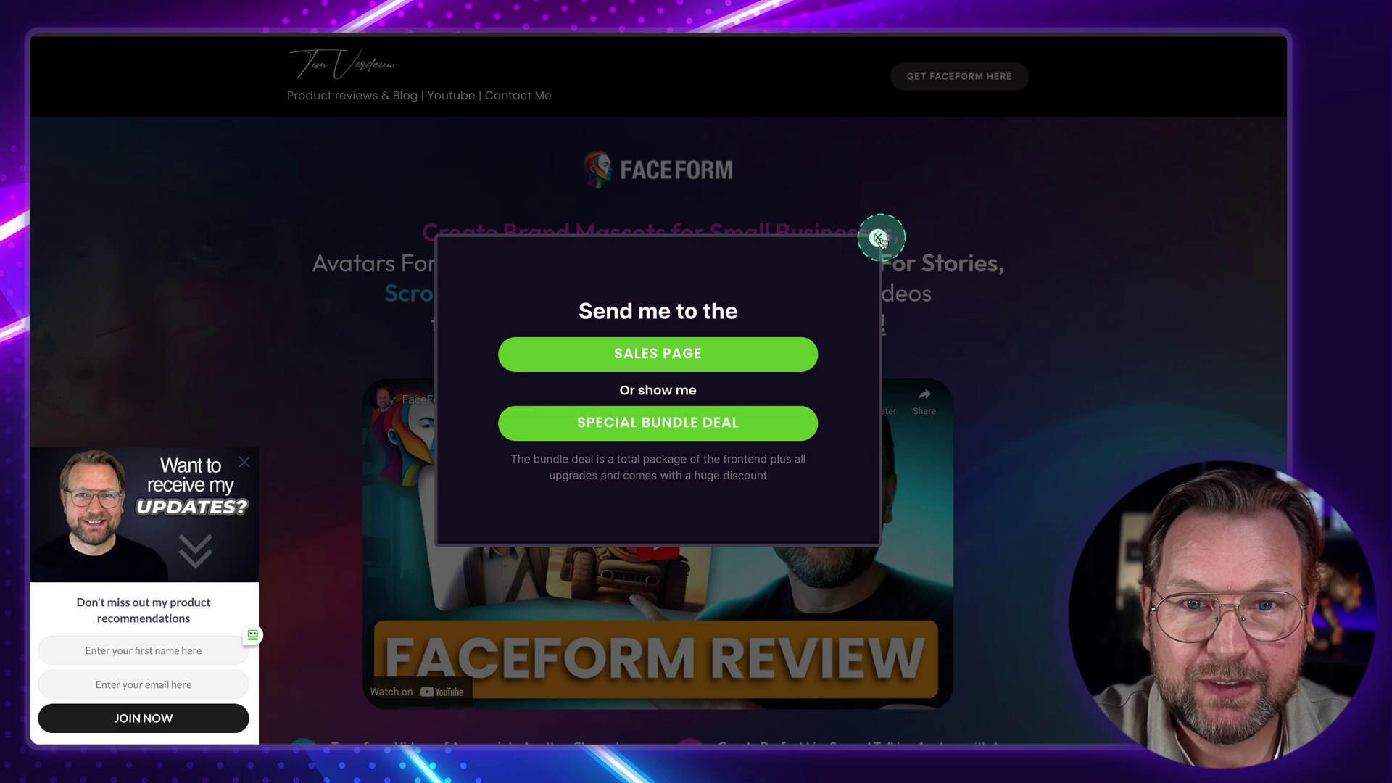
{"action": "left_click", "coordinate": [880, 240]}
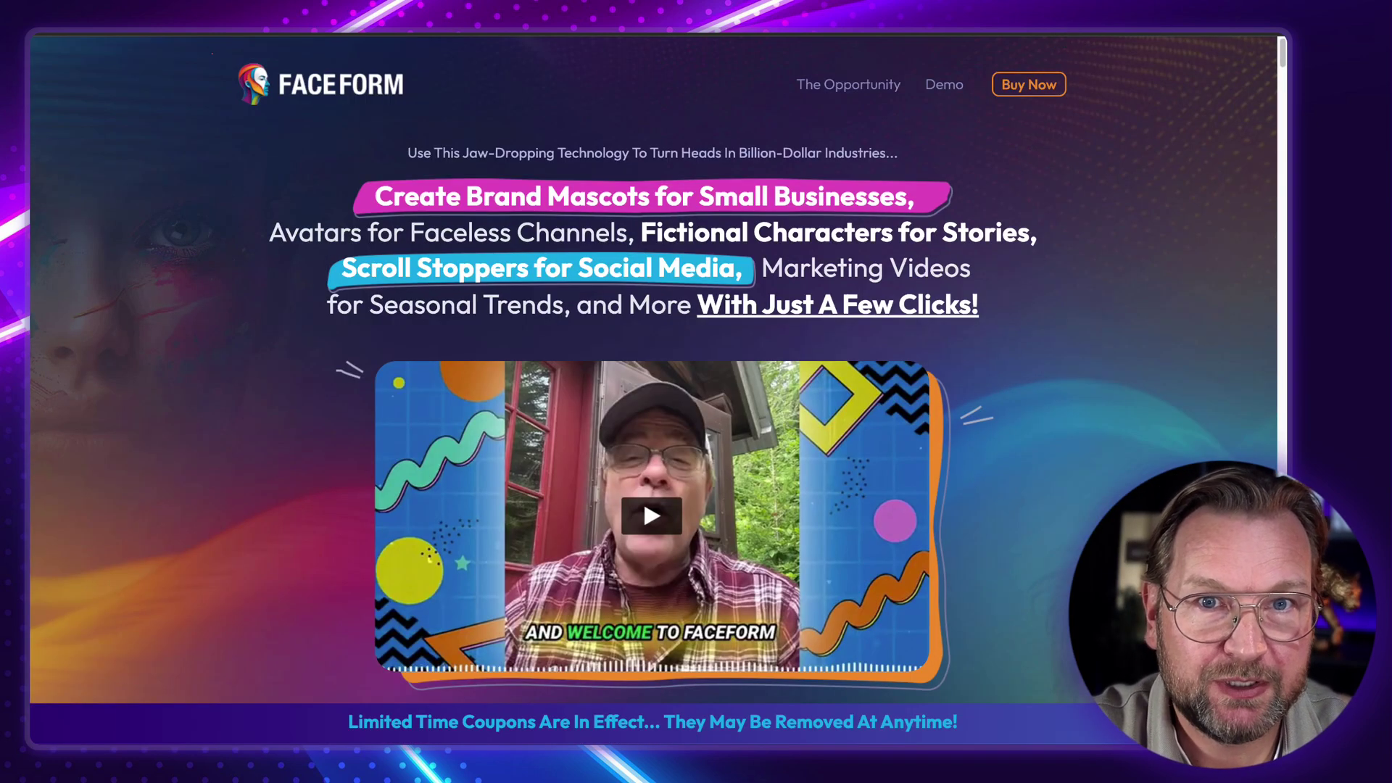
{"action": "left_click", "coordinate": [936, 15]}
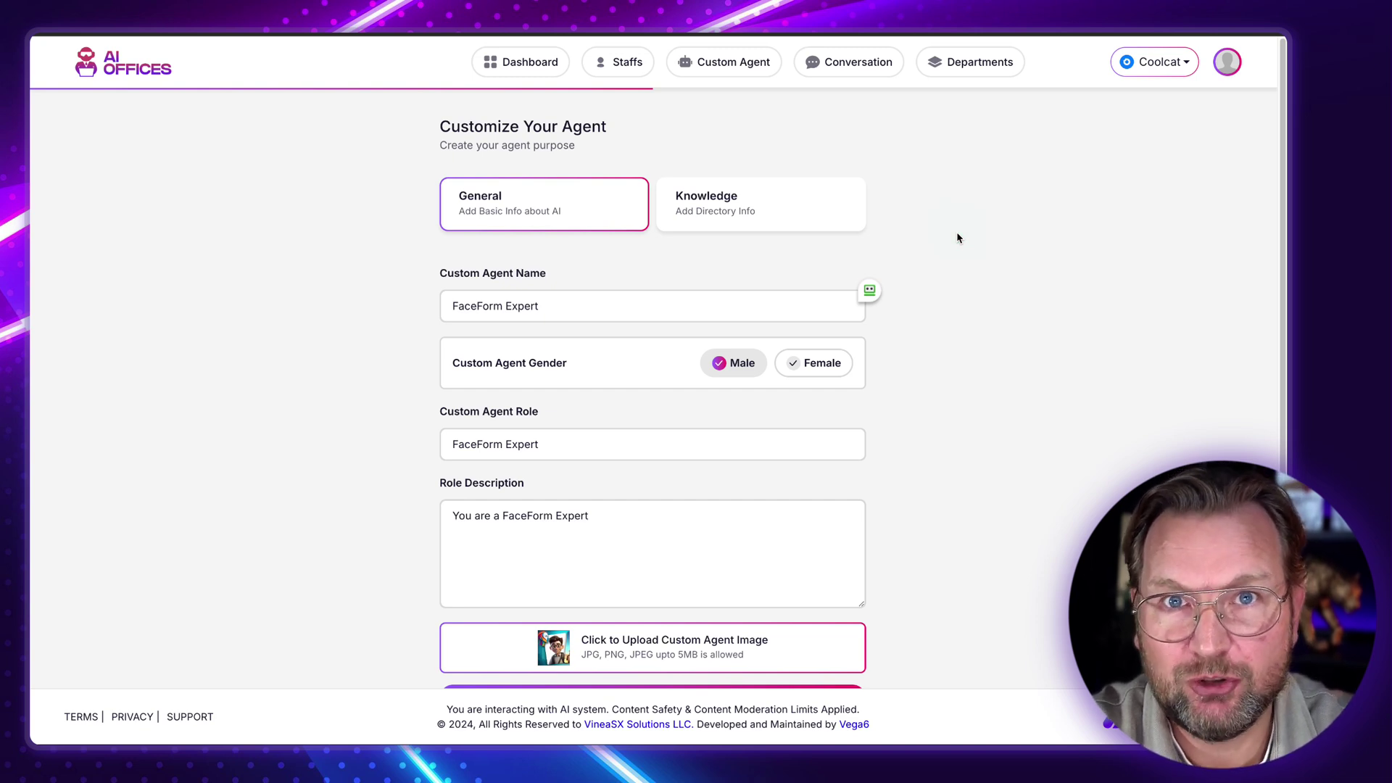
Give the agent Professional tone and Creative style, and begin a new knowledge directory.
{"action": "scroll", "coordinate": [950, 326], "scroll_direction": "down", "scroll_amount": 1}
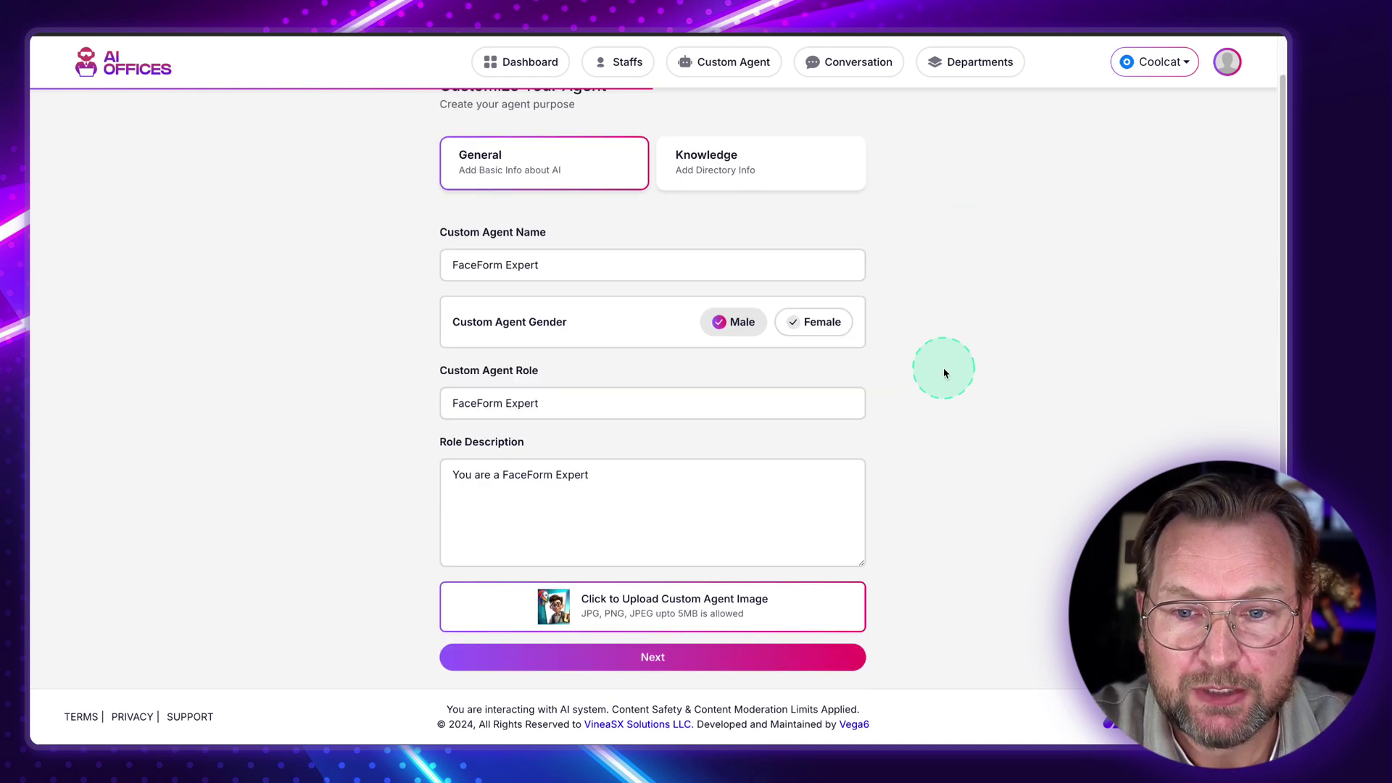
{"action": "left_click", "coordinate": [658, 664]}
{"action": "left_click", "coordinate": [737, 305]}
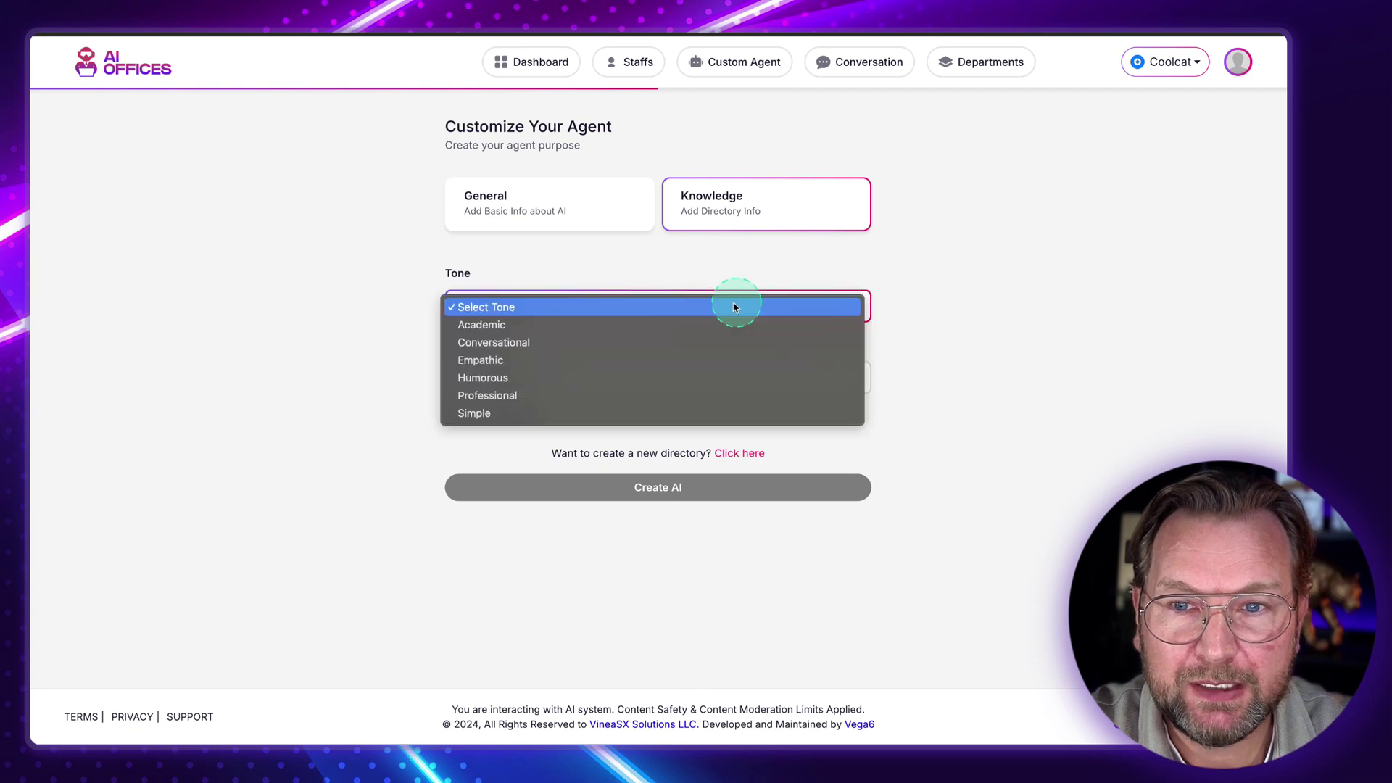
{"action": "left_click", "coordinate": [492, 403]}
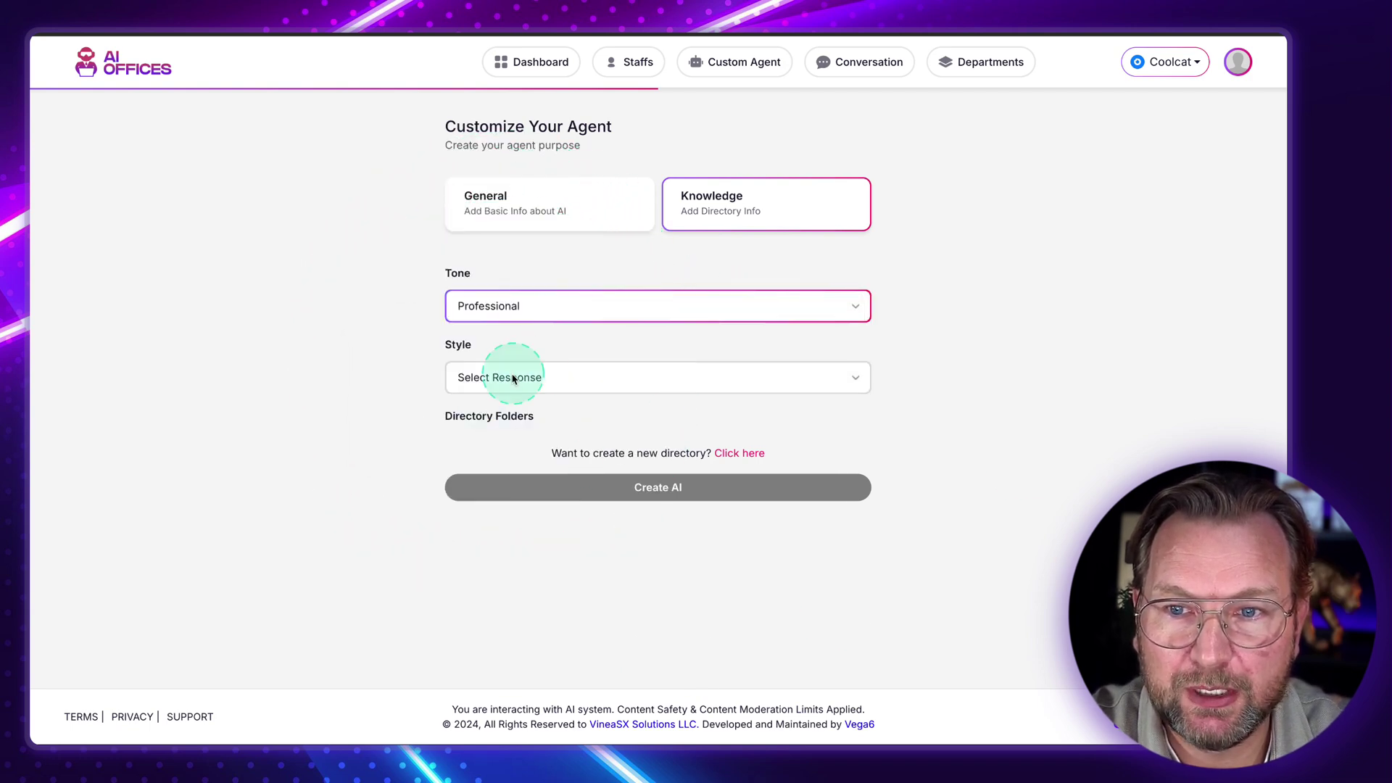
{"action": "left_click", "coordinate": [498, 377]}
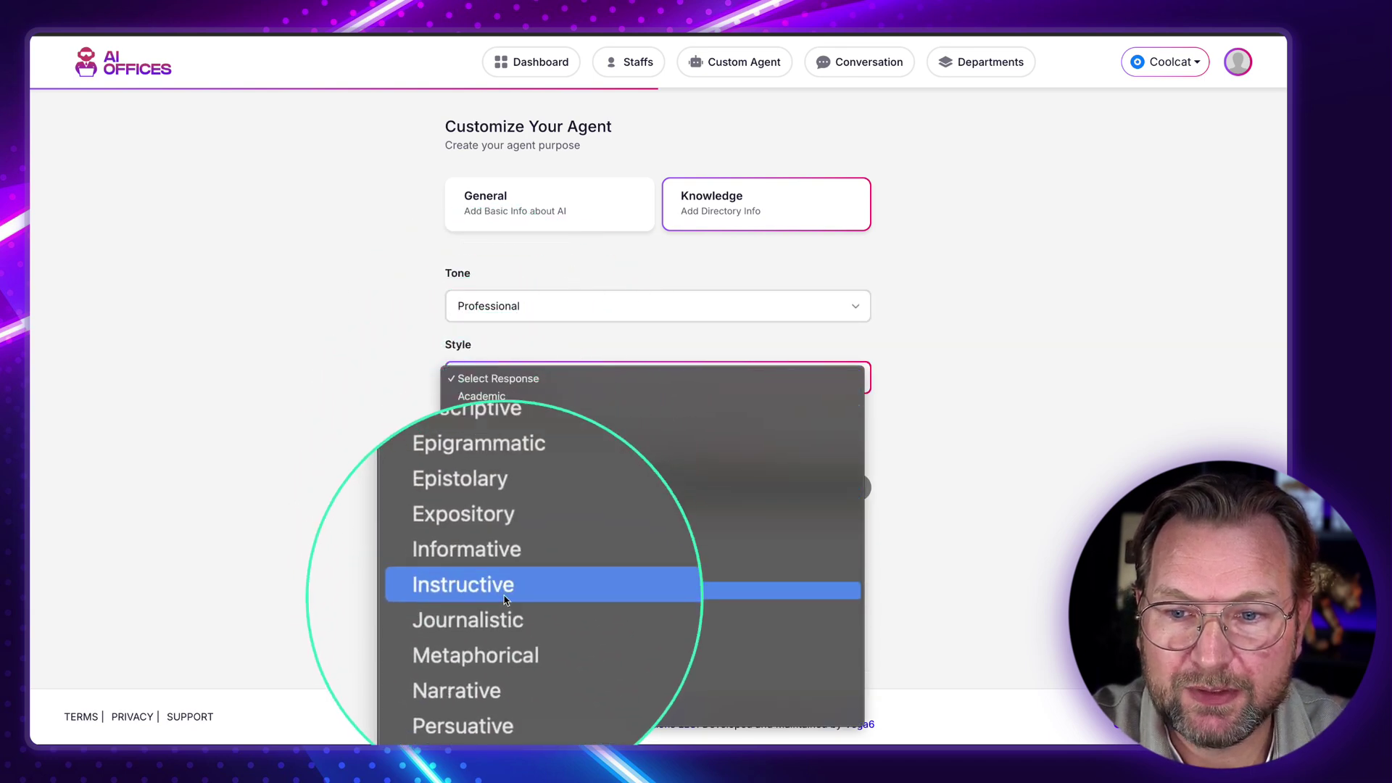
{"action": "left_click", "coordinate": [505, 467]}
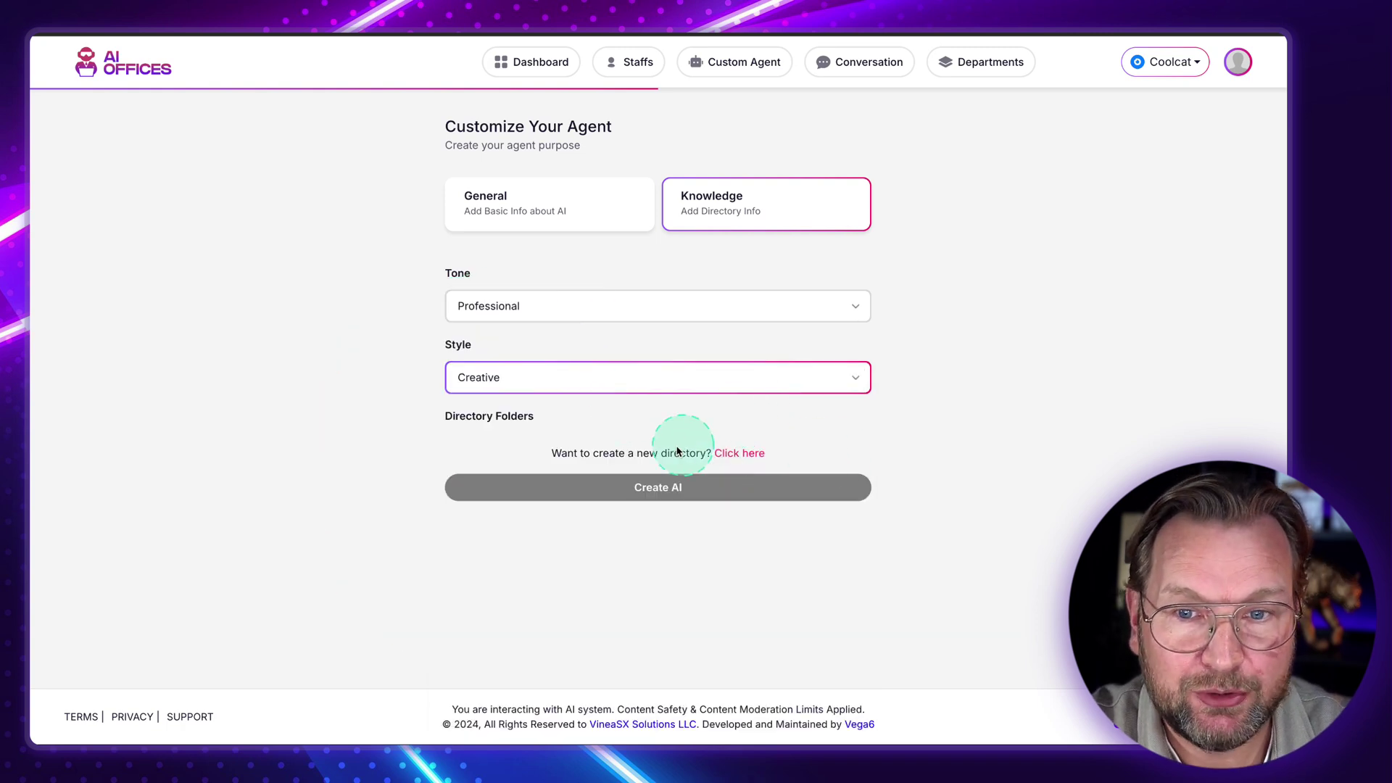
{"action": "left_click", "coordinate": [727, 457]}
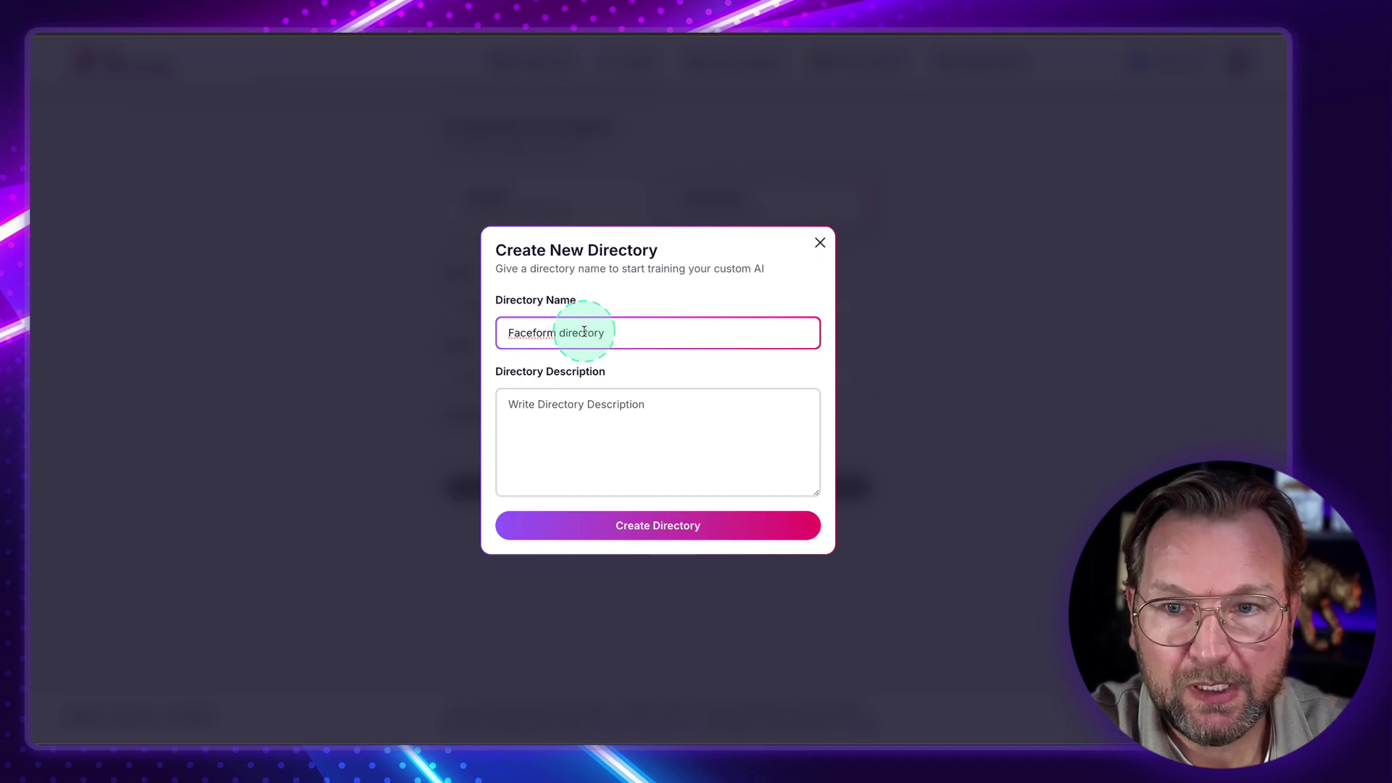
Name the directory 'Faceform directory' and paste the same text in as its description.
{"action": "left_click_drag", "start_coordinate": [616, 333], "coordinate": [481, 320]}
{"action": "key", "text": "ctrl+c"}
{"action": "left_click", "coordinate": [541, 404]}
{"action": "key", "text": "ctrl+v"}
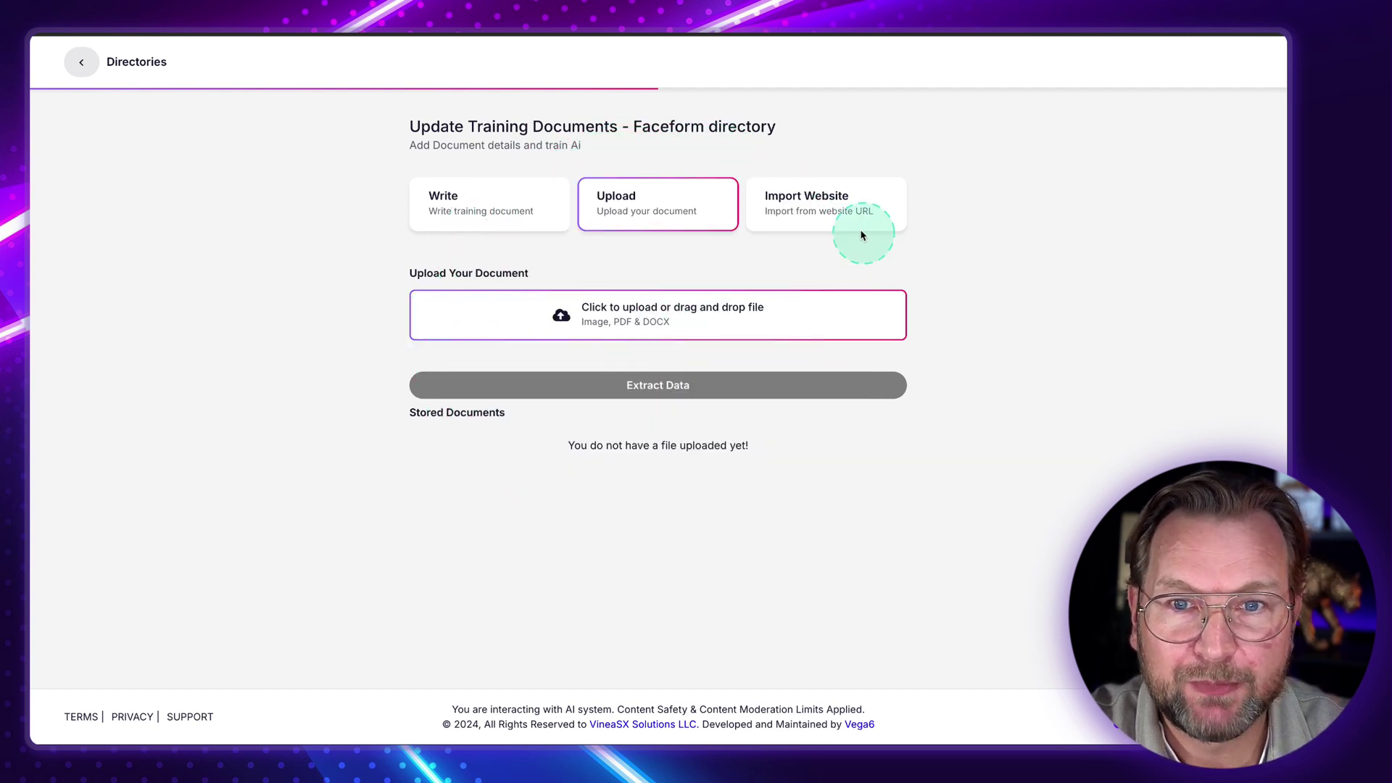
Save a written training document with the FaceForm sales-page headline about brand mascots and marketing videos.
{"action": "left_click", "coordinate": [837, 210]}
{"action": "left_click", "coordinate": [522, 211]}
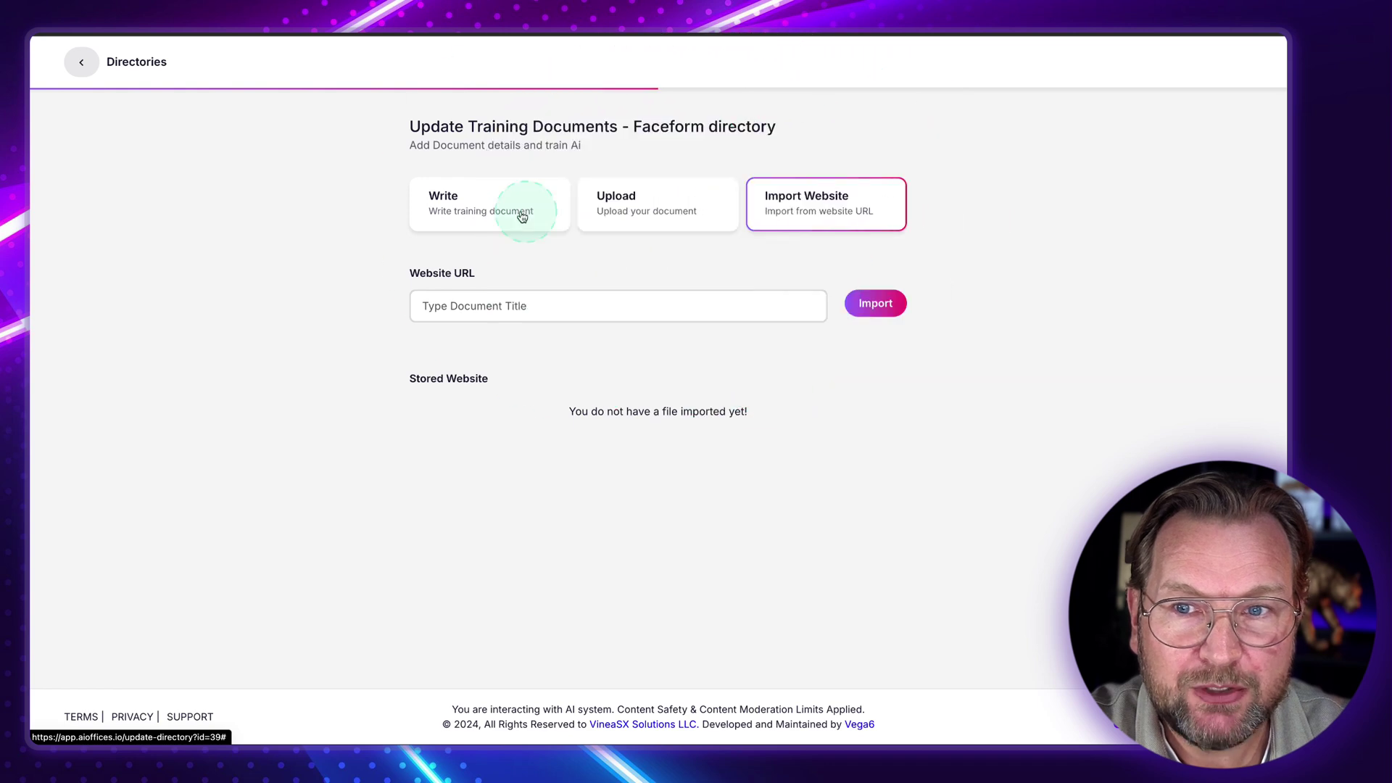
{"action": "left_click", "coordinate": [515, 331]}
{"action": "left_click", "coordinate": [535, 333]}
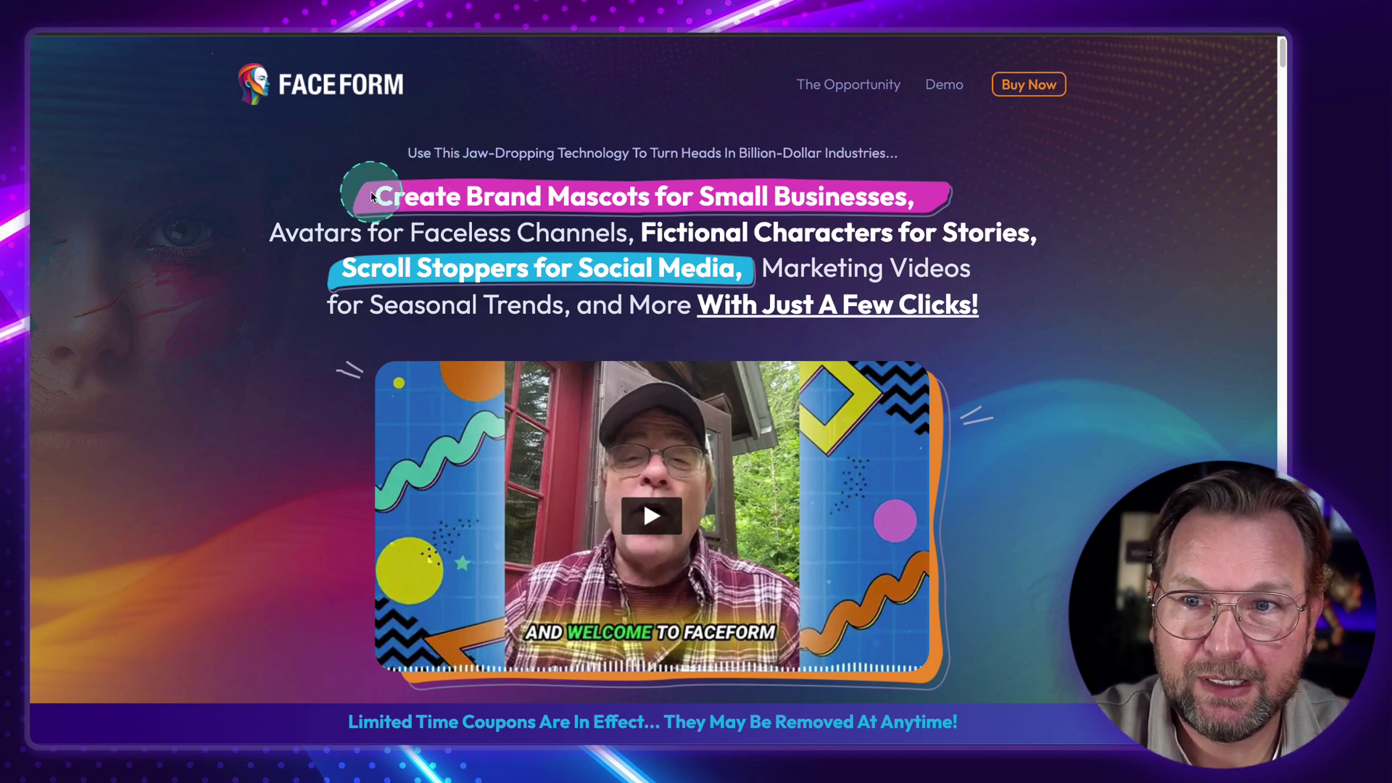
{"action": "left_click_drag", "start_coordinate": [372, 196], "coordinate": [458, 196]}
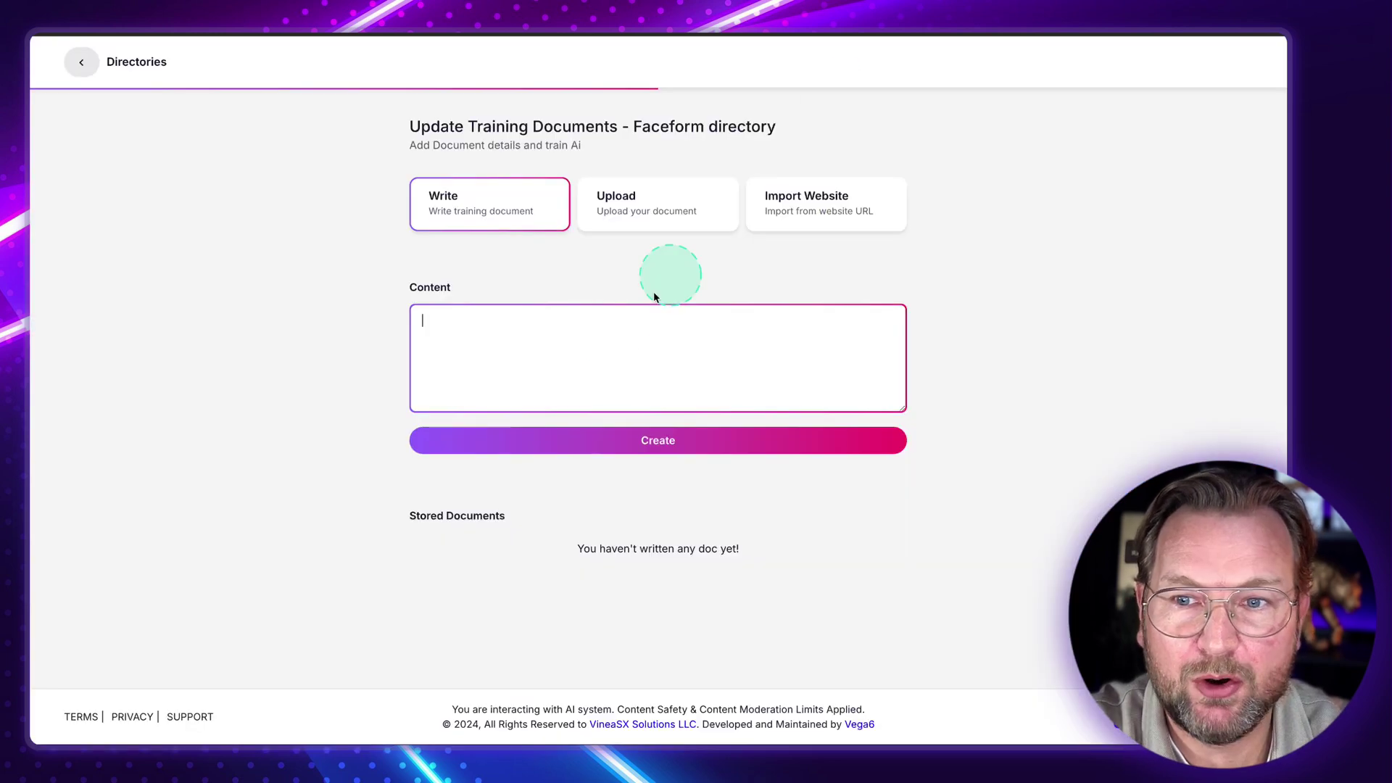
{"action": "key", "text": "ctrl+v"}
{"action": "scroll", "coordinate": [625, 371], "scroll_direction": "up", "scroll_amount": 5}
{"action": "scroll", "coordinate": [625, 371], "scroll_direction": "up", "scroll_amount": 20}
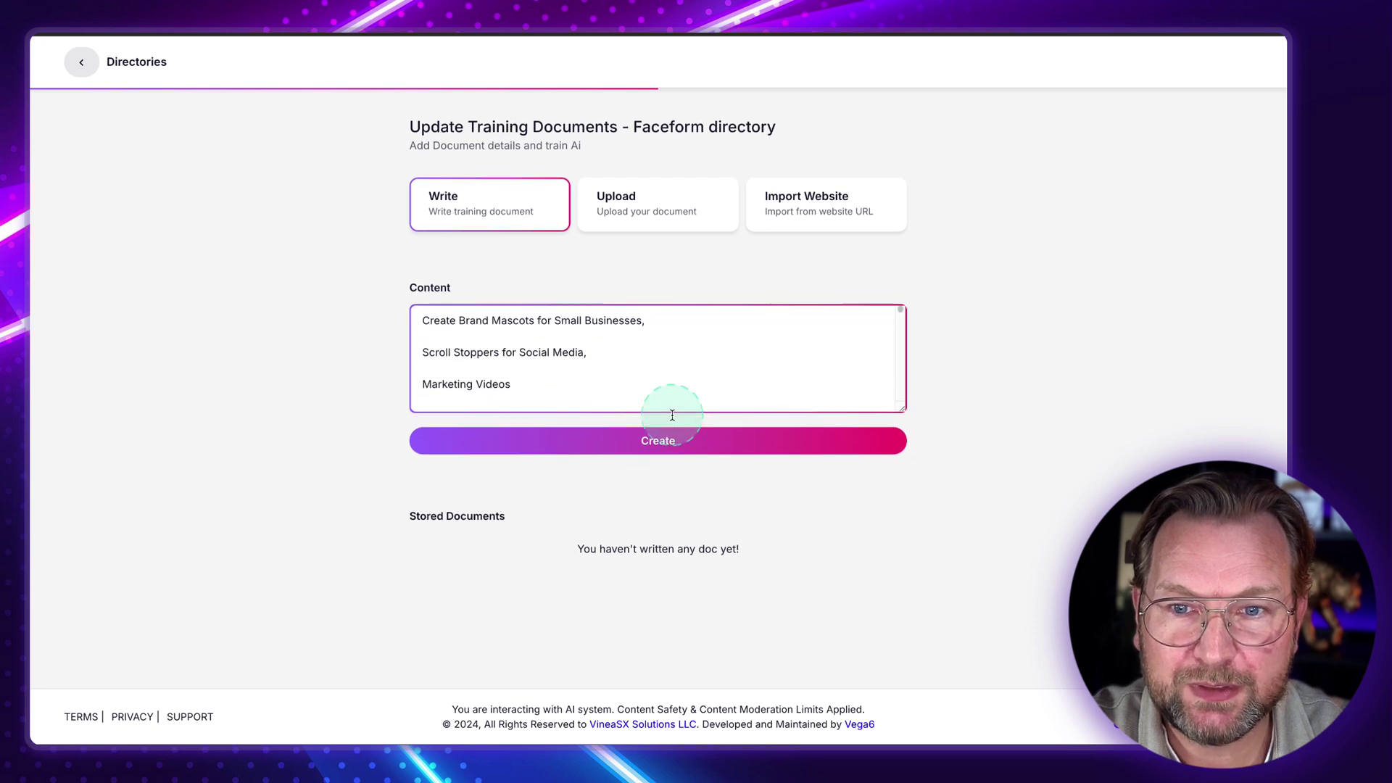
{"action": "left_click", "coordinate": [681, 448]}
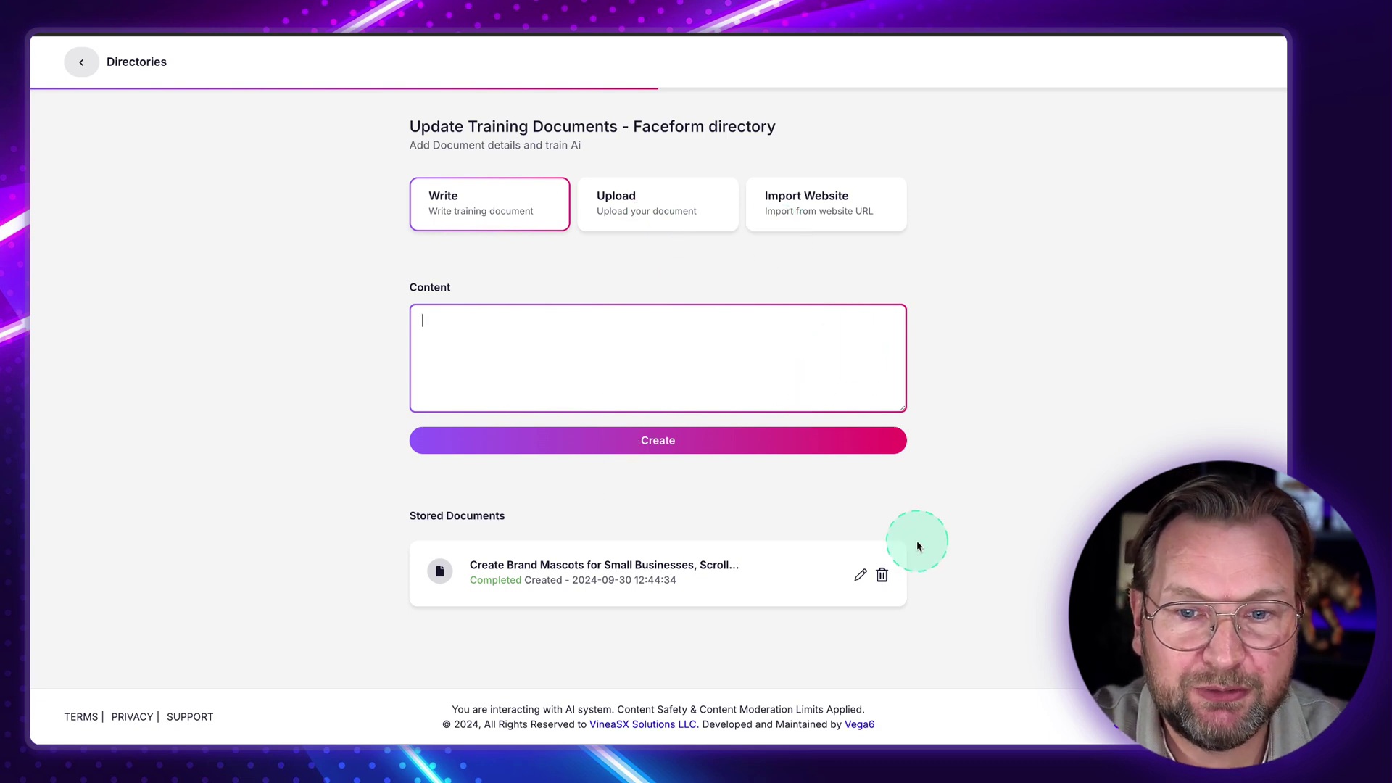
Return to the agent form, attach the Faceform directory, and create the FaceForm Expert agent.
{"action": "left_click", "coordinate": [81, 62]}
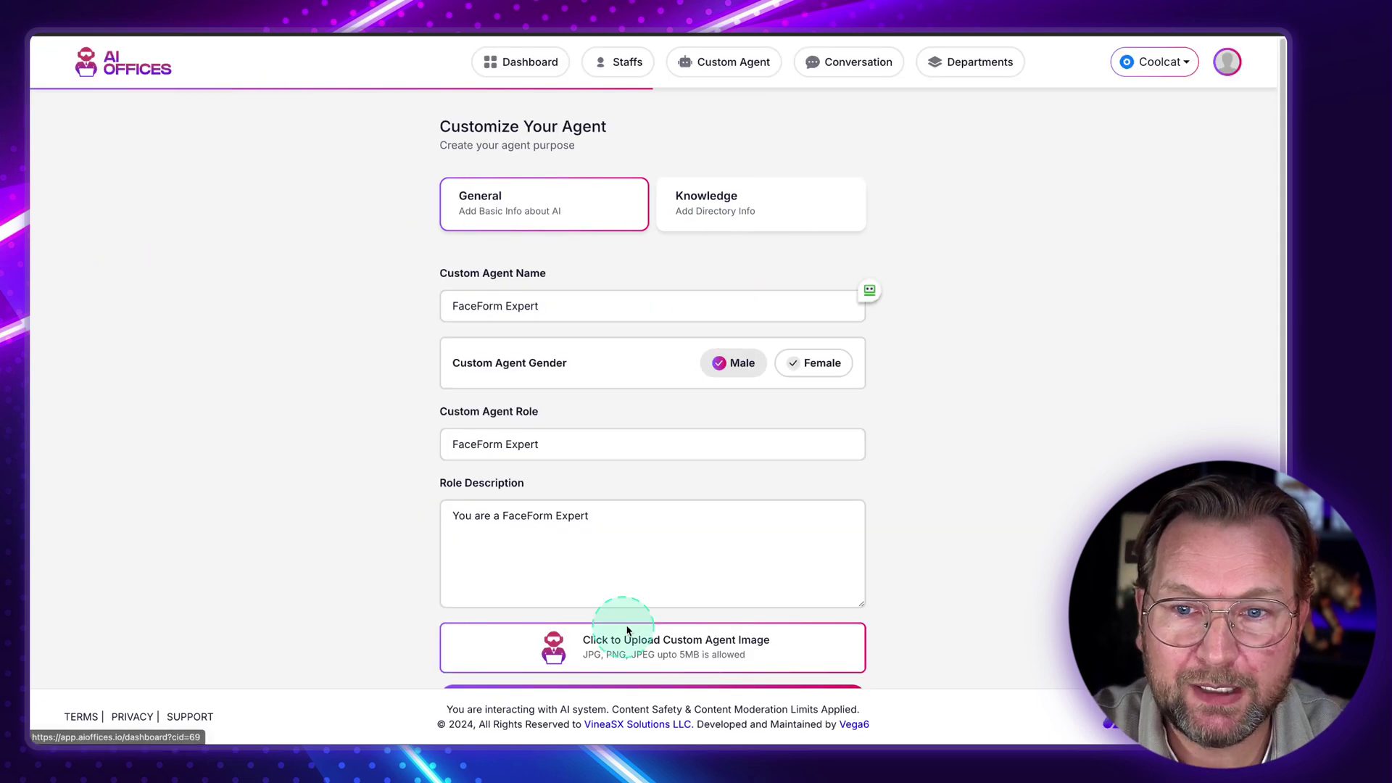
{"action": "scroll", "coordinate": [642, 622], "scroll_direction": "down", "scroll_amount": 1}
{"action": "scroll", "coordinate": [642, 622], "scroll_direction": "up", "scroll_amount": 1}
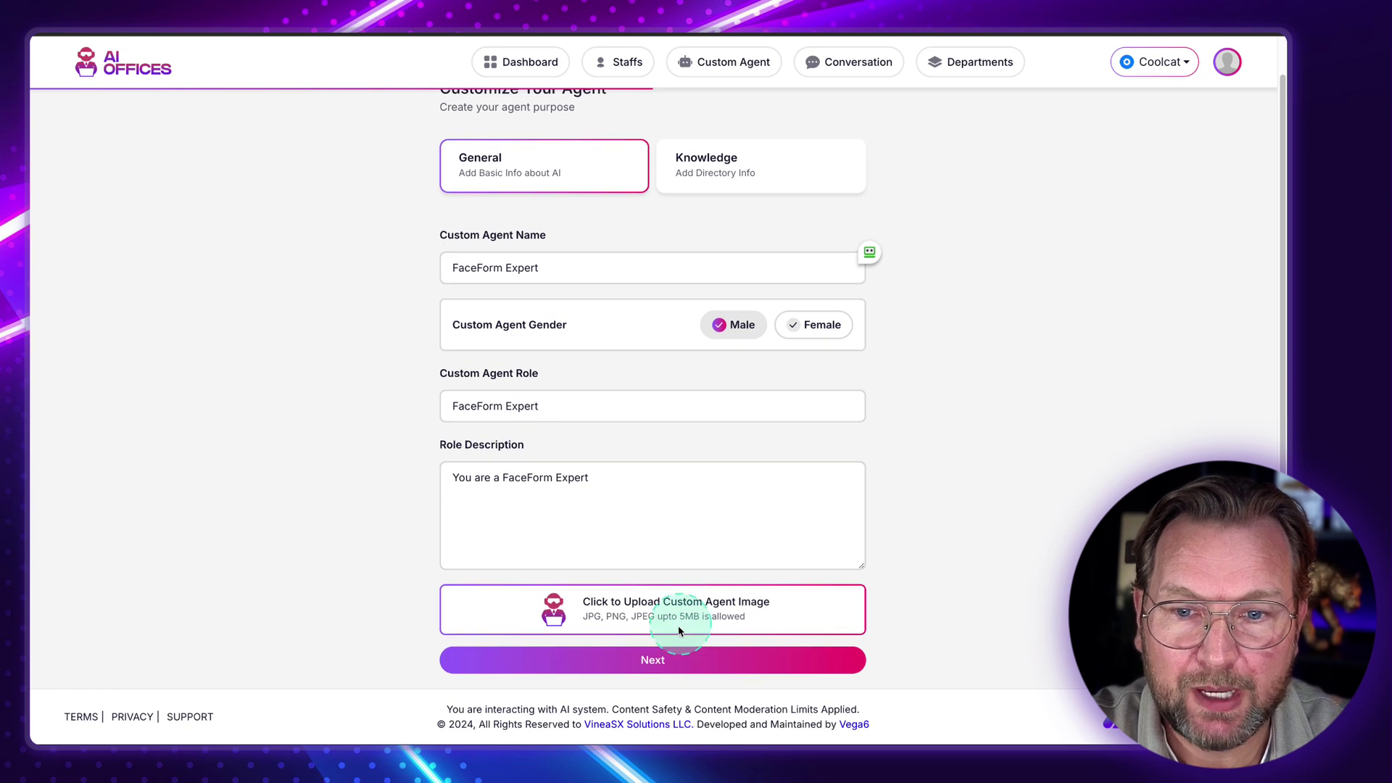
{"action": "left_click", "coordinate": [669, 666]}
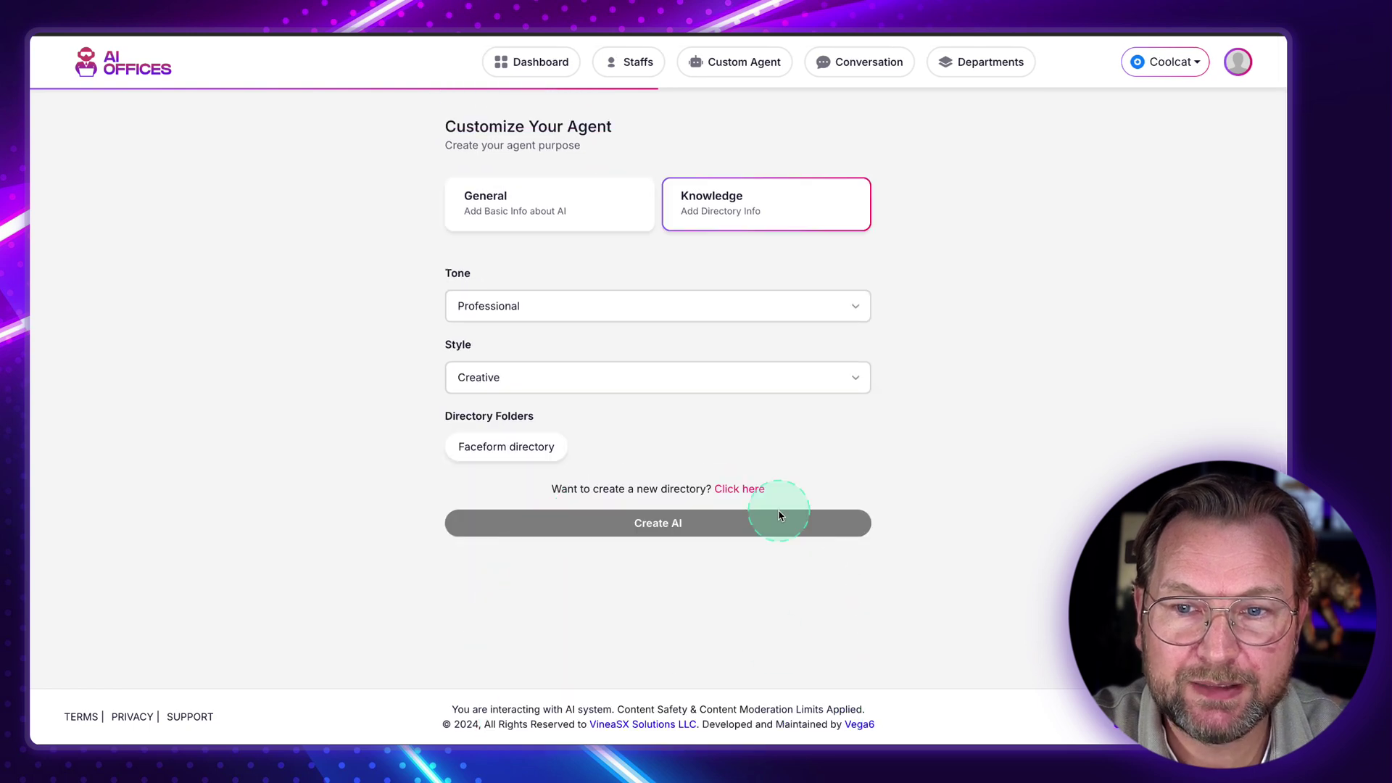
{"action": "left_click", "coordinate": [518, 452]}
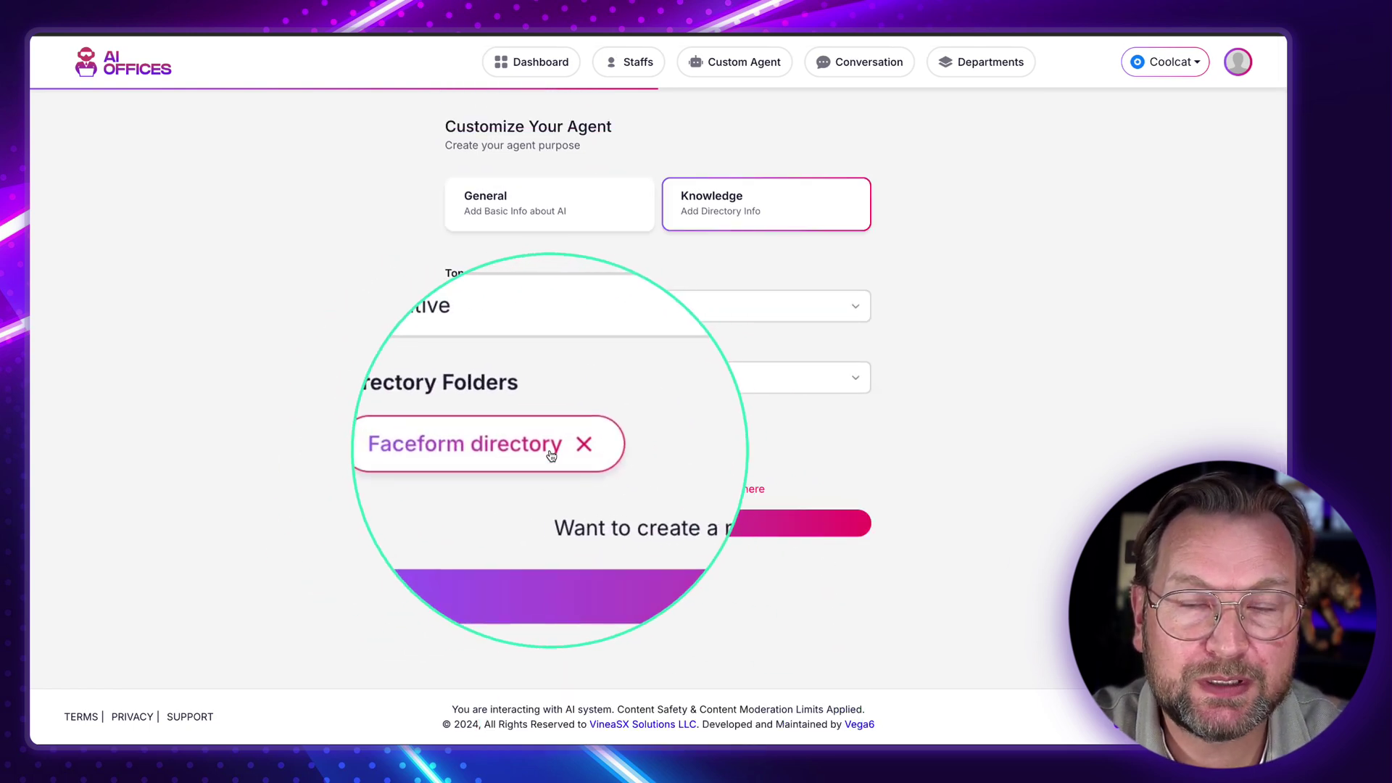
{"action": "left_click", "coordinate": [652, 522]}
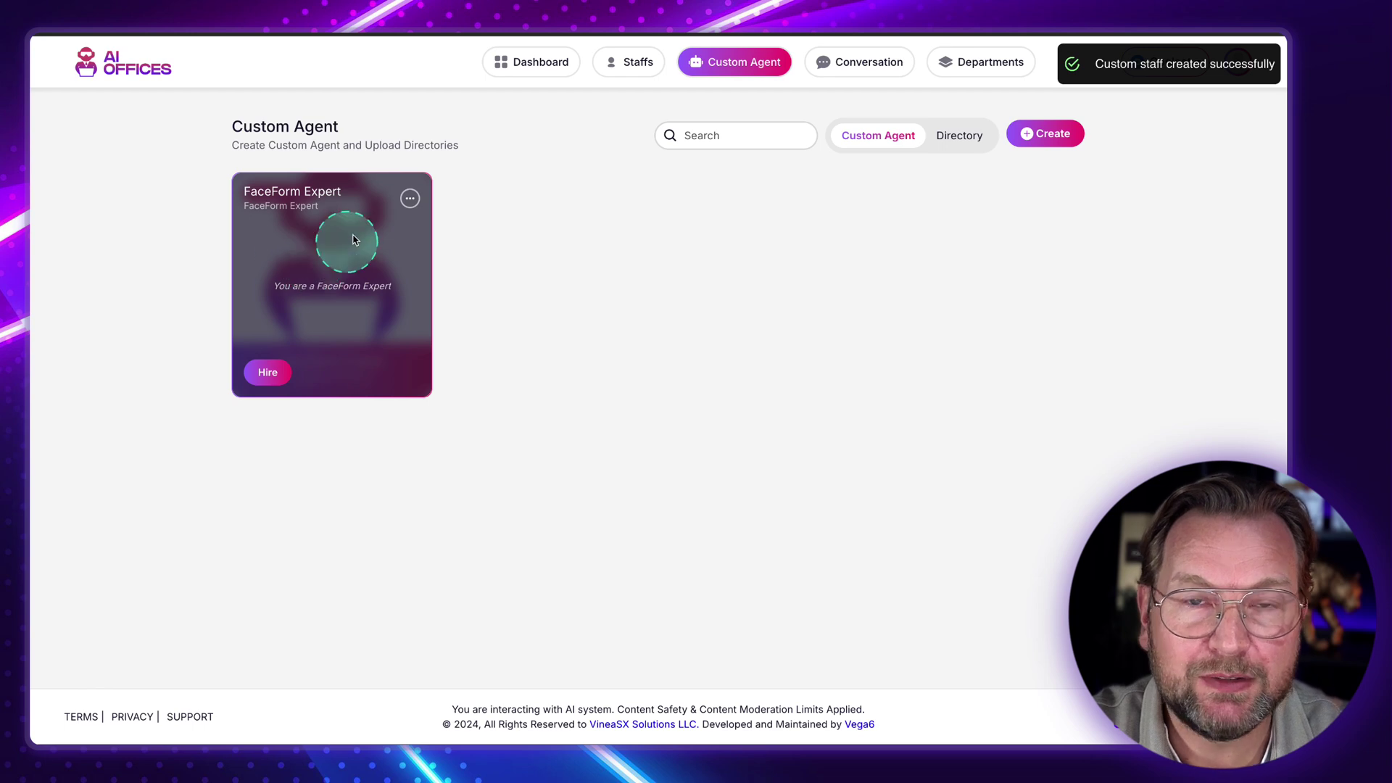
Edit FaceForm Expert's details and upload the screenshot image as its avatar.
{"action": "left_click", "coordinate": [410, 198]}
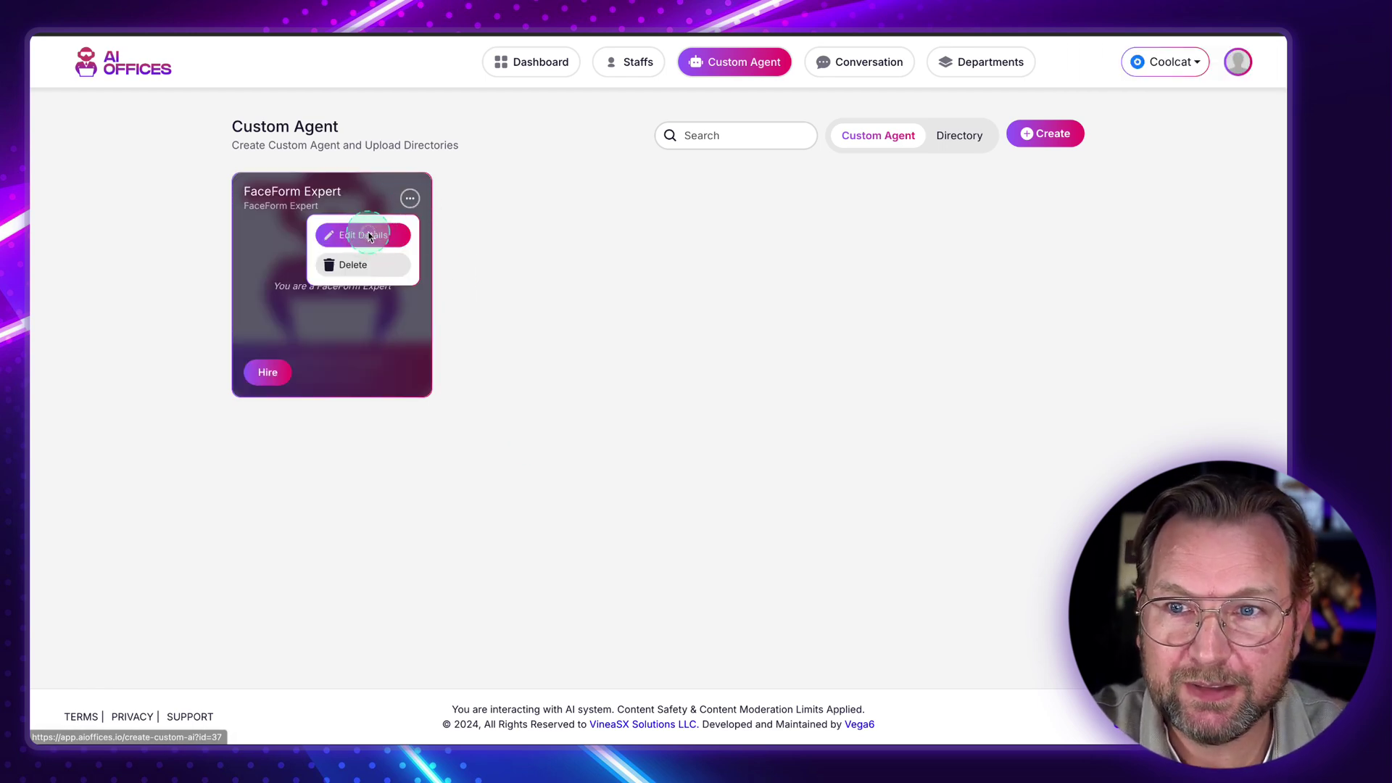
{"action": "left_click", "coordinate": [391, 232]}
{"action": "scroll", "coordinate": [702, 488], "scroll_direction": "down", "scroll_amount": 2}
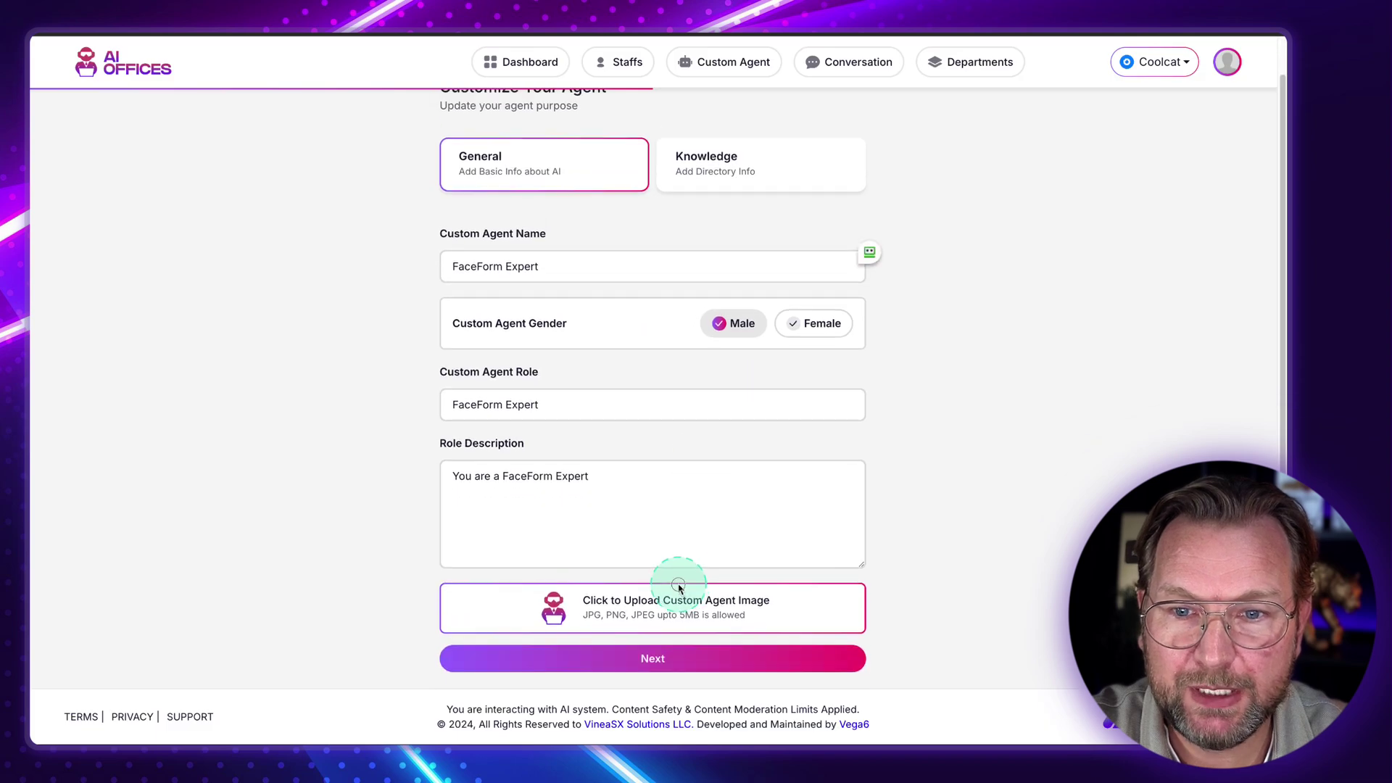
{"action": "left_click", "coordinate": [678, 600]}
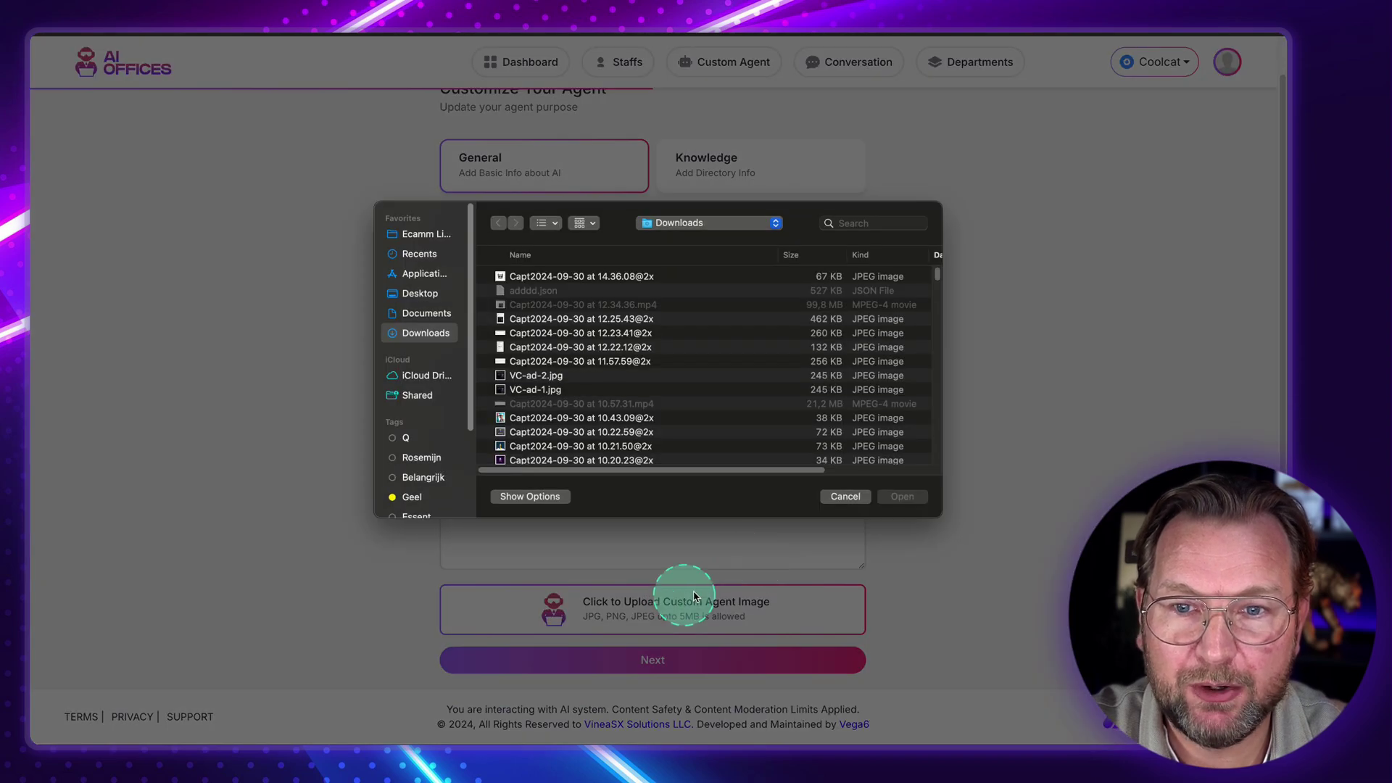
{"action": "double_click", "coordinate": [538, 433]}
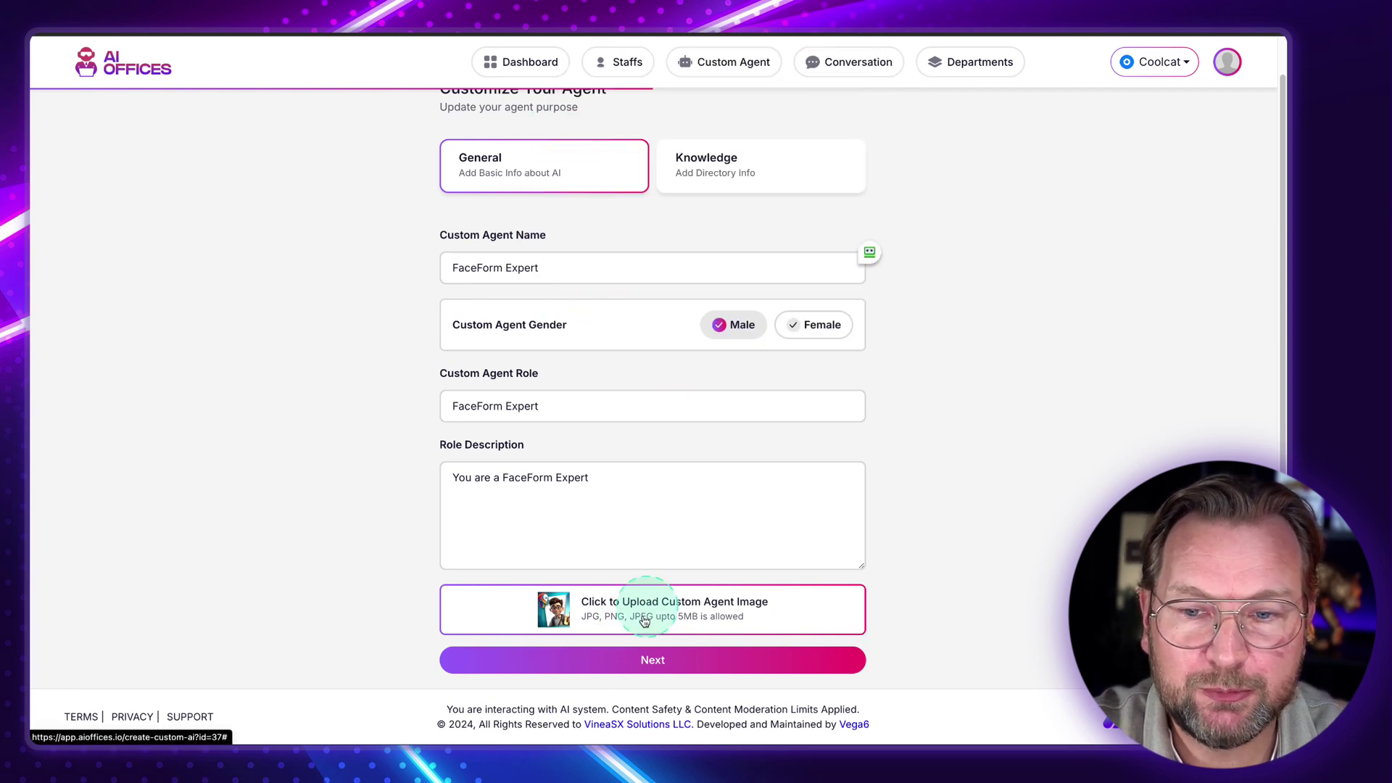
Keep the Faceform directory selected and save the updated agent.
{"action": "left_click", "coordinate": [646, 660]}
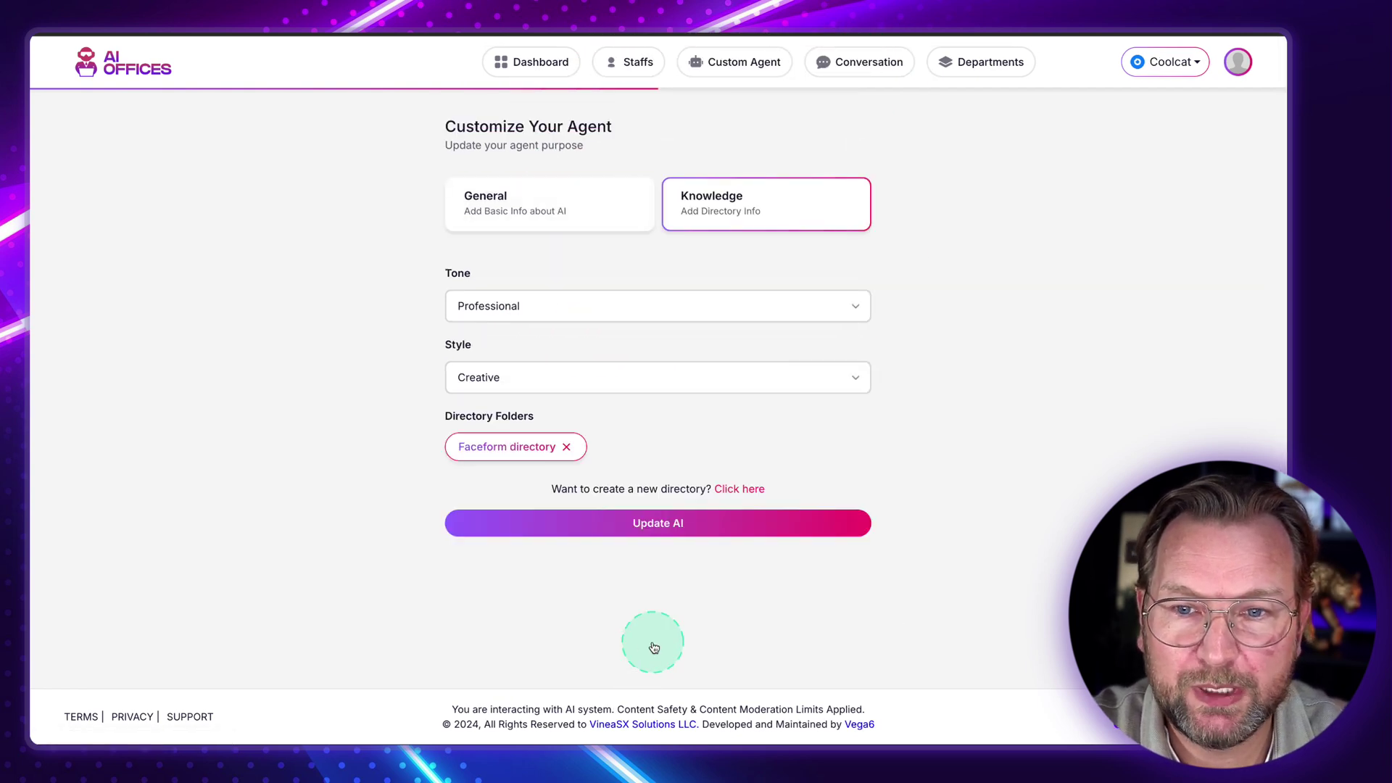
{"action": "left_click", "coordinate": [531, 449]}
{"action": "left_click", "coordinate": [512, 445]}
{"action": "left_click", "coordinate": [711, 523]}
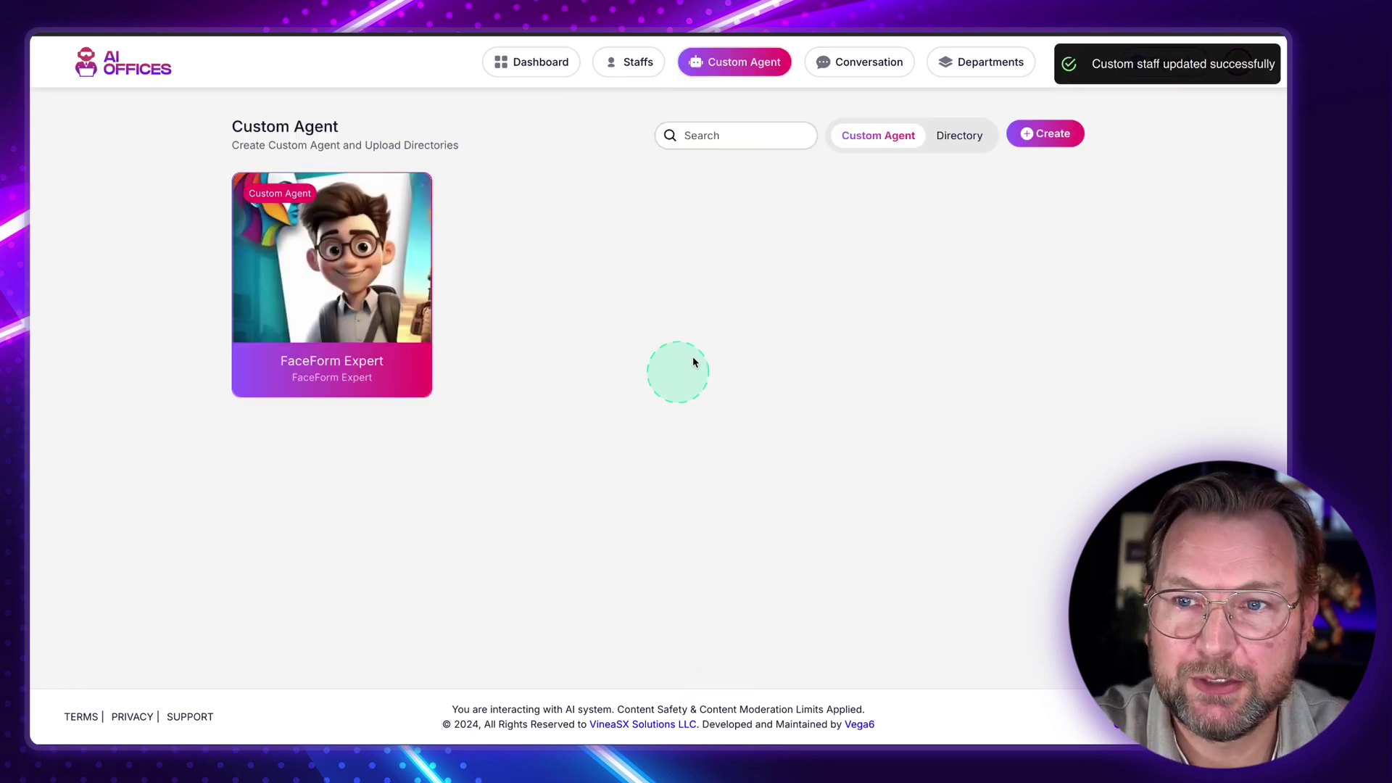
{"action": "left_click", "coordinate": [376, 261]}
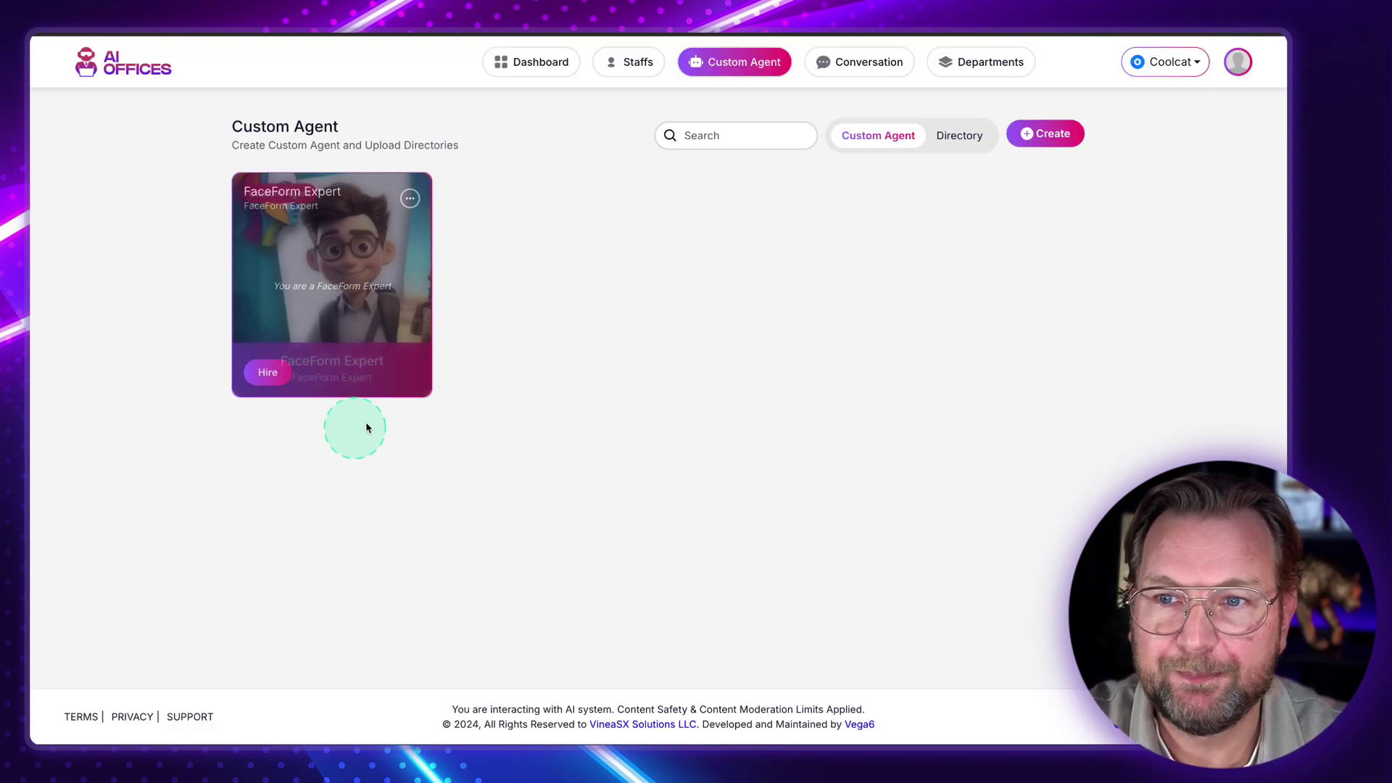
Start hiring FaceForm Expert as staff named 'FaceForm Expert Tim' and browse the voice options.
{"action": "left_click", "coordinate": [270, 375]}
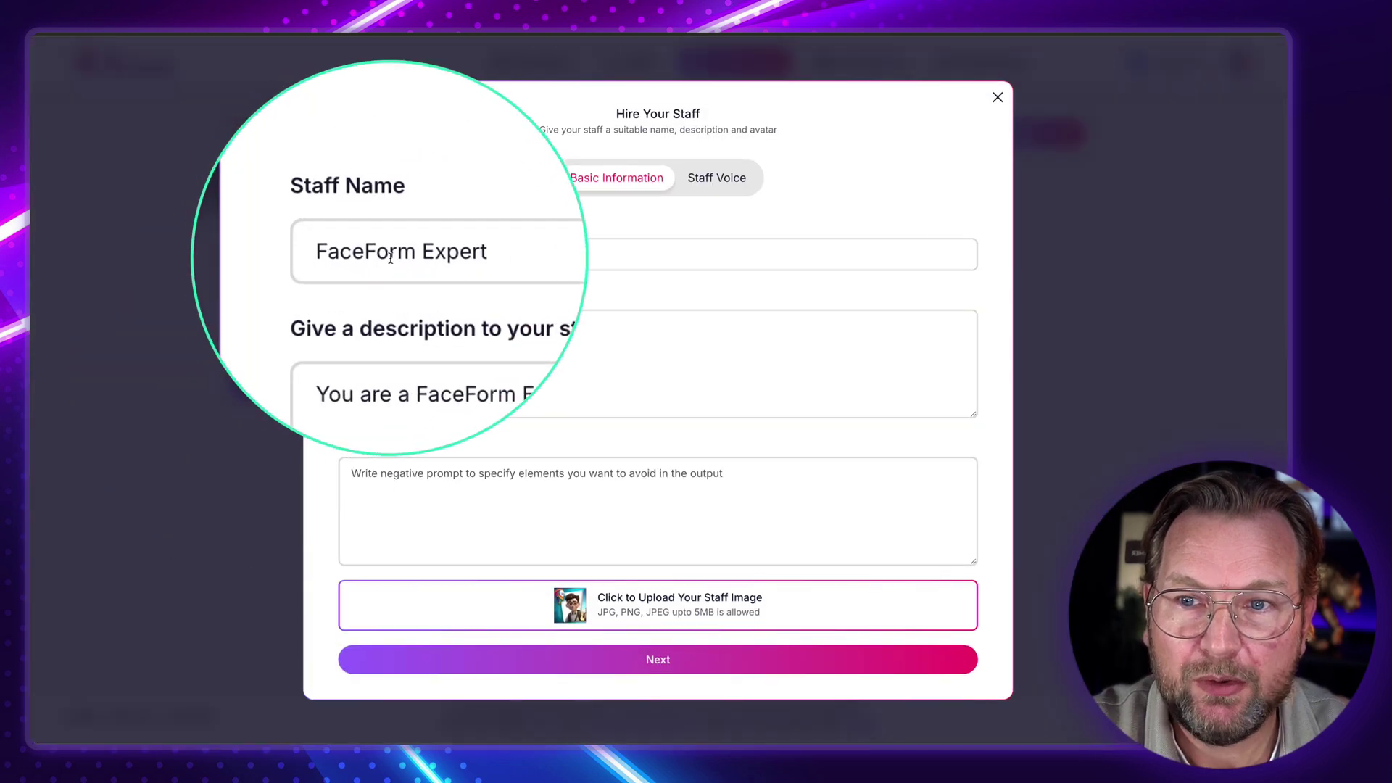
{"action": "left_click", "coordinate": [527, 254]}
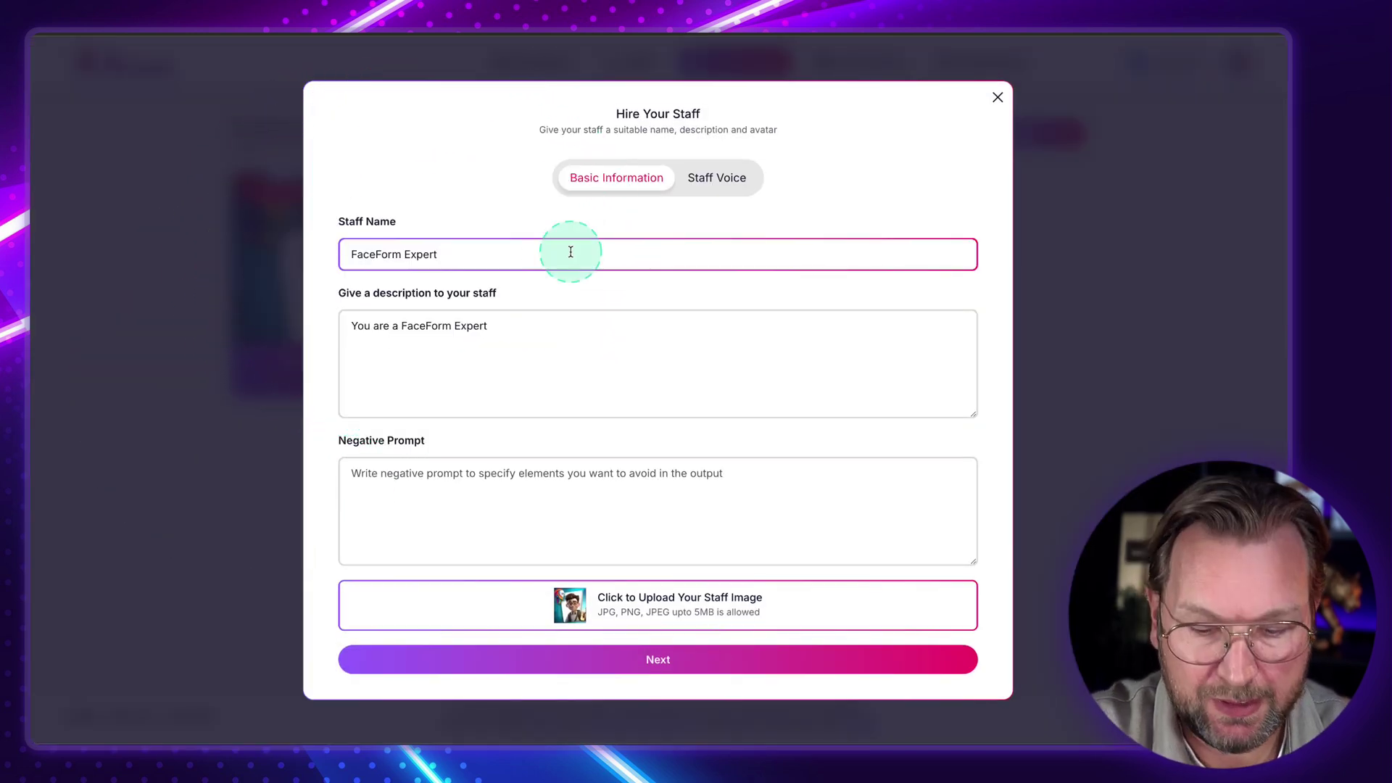
{"action": "type", "text": "Tim"}
{"action": "left_click", "coordinate": [673, 666]}
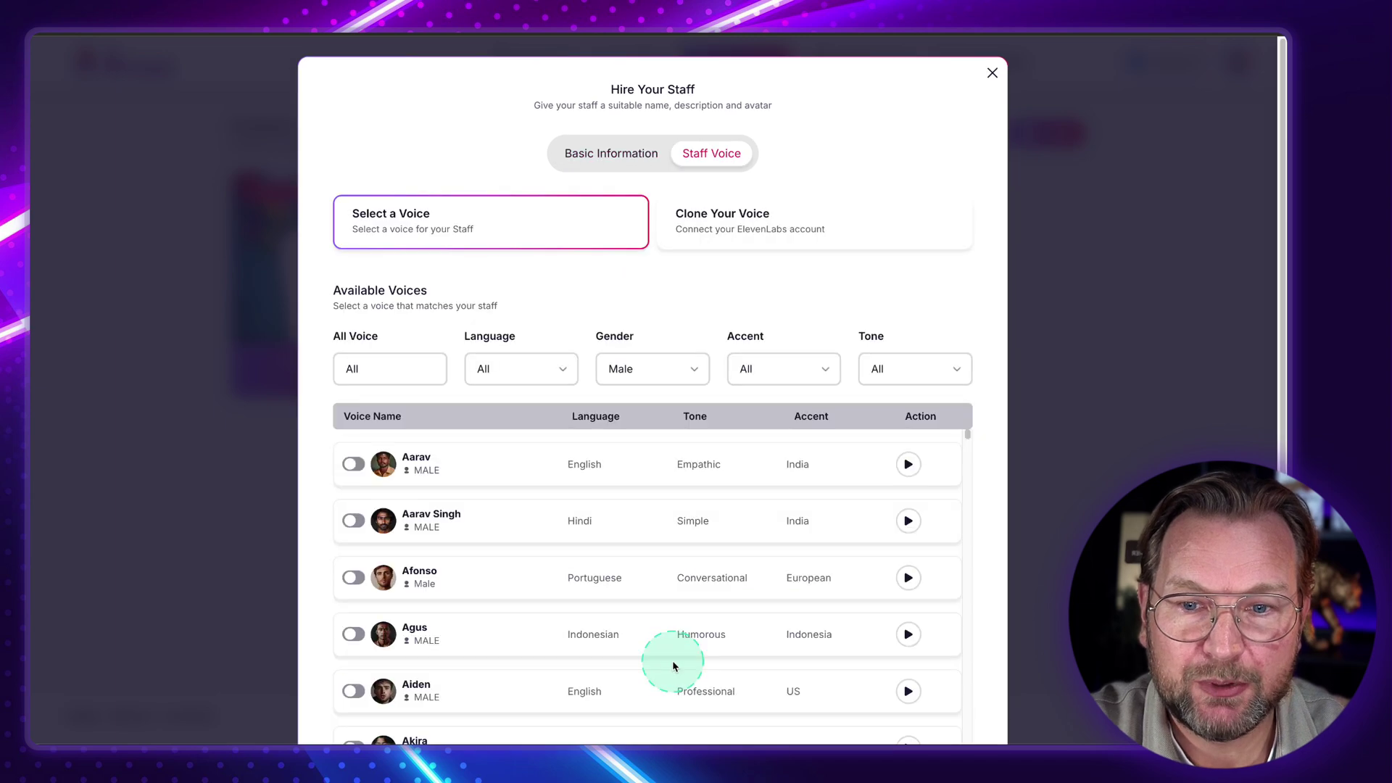
{"action": "scroll", "coordinate": [580, 578], "scroll_direction": "down", "scroll_amount": 2}
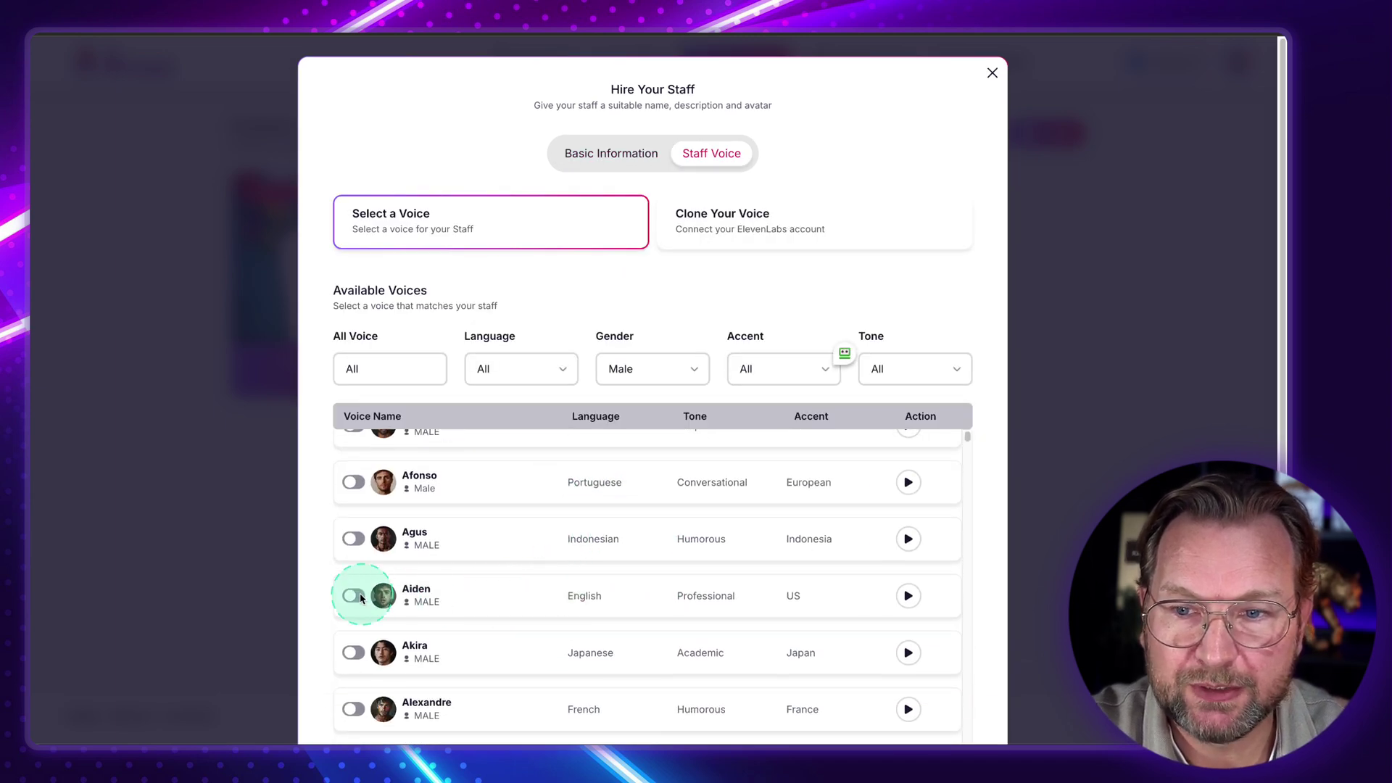
{"action": "scroll", "coordinate": [986, 457], "scroll_direction": "down", "scroll_amount": 2}
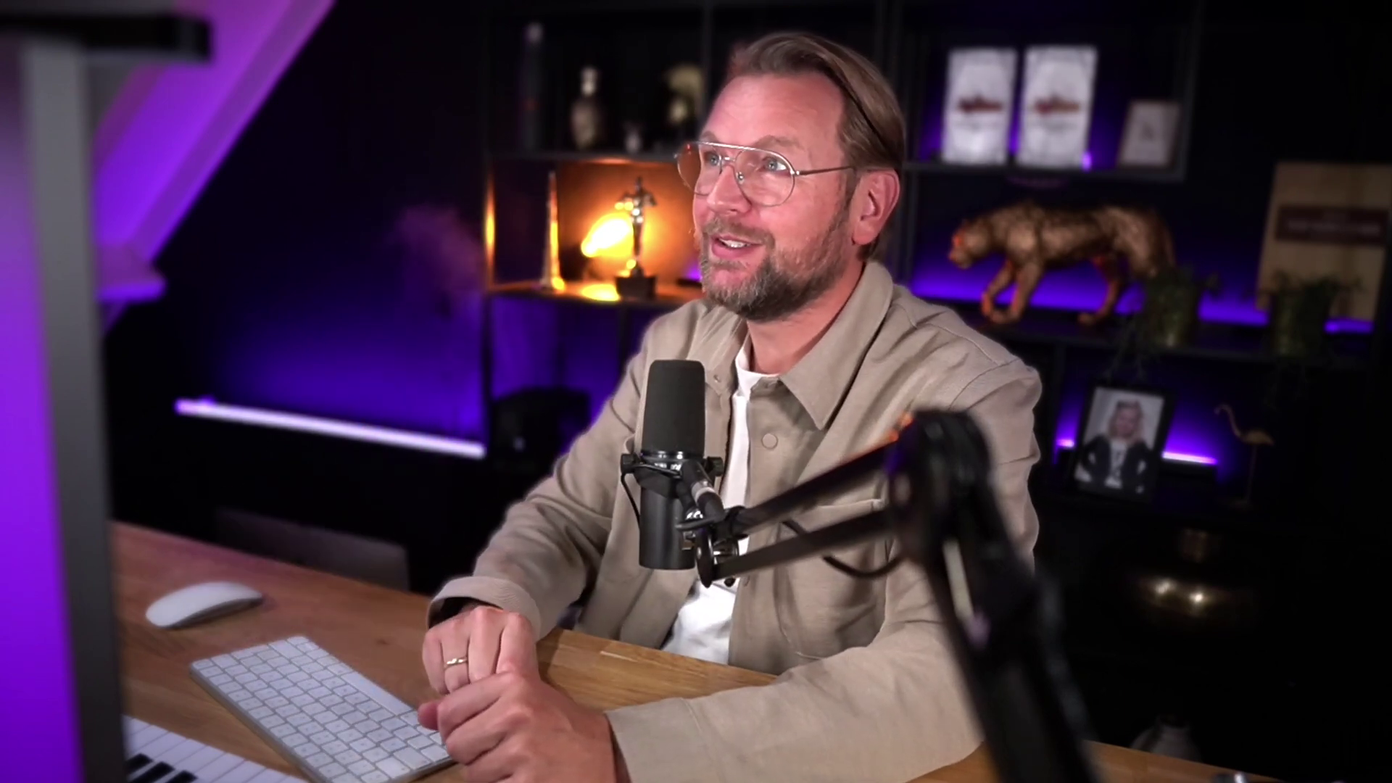
Confirm FaceForm Expert Tim appears among hired staff, then go to the Departments page.
{"action": "left_click", "coordinate": [651, 70]}
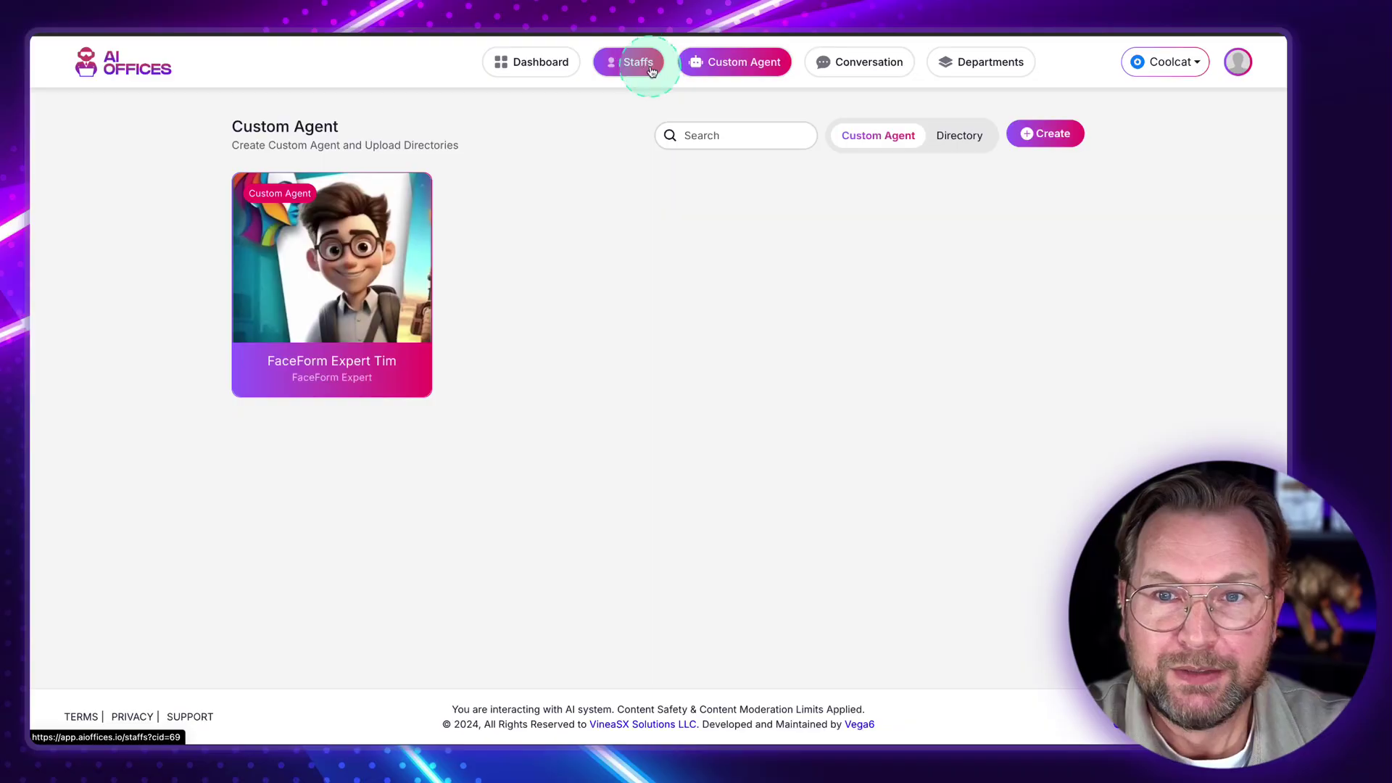
{"action": "left_click", "coordinate": [632, 66]}
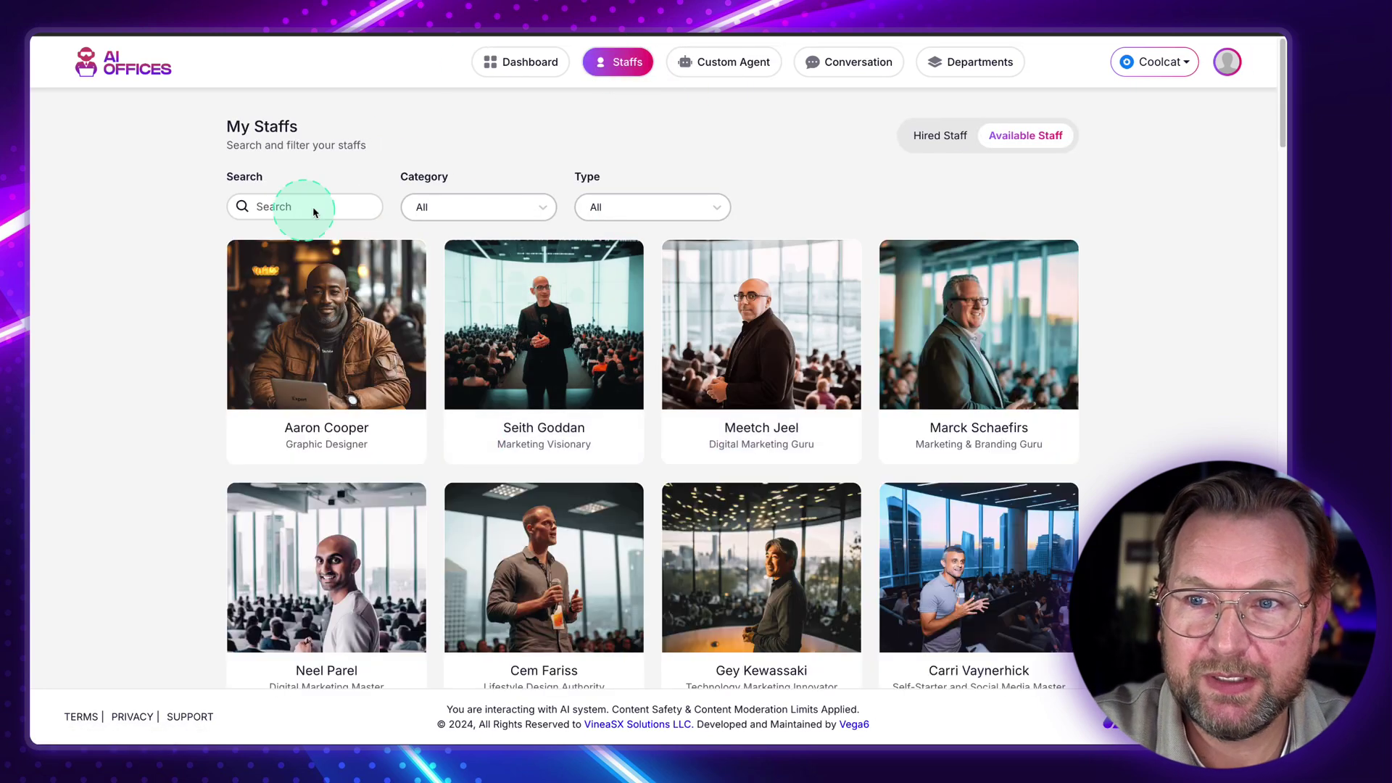
{"action": "left_click", "coordinate": [941, 139]}
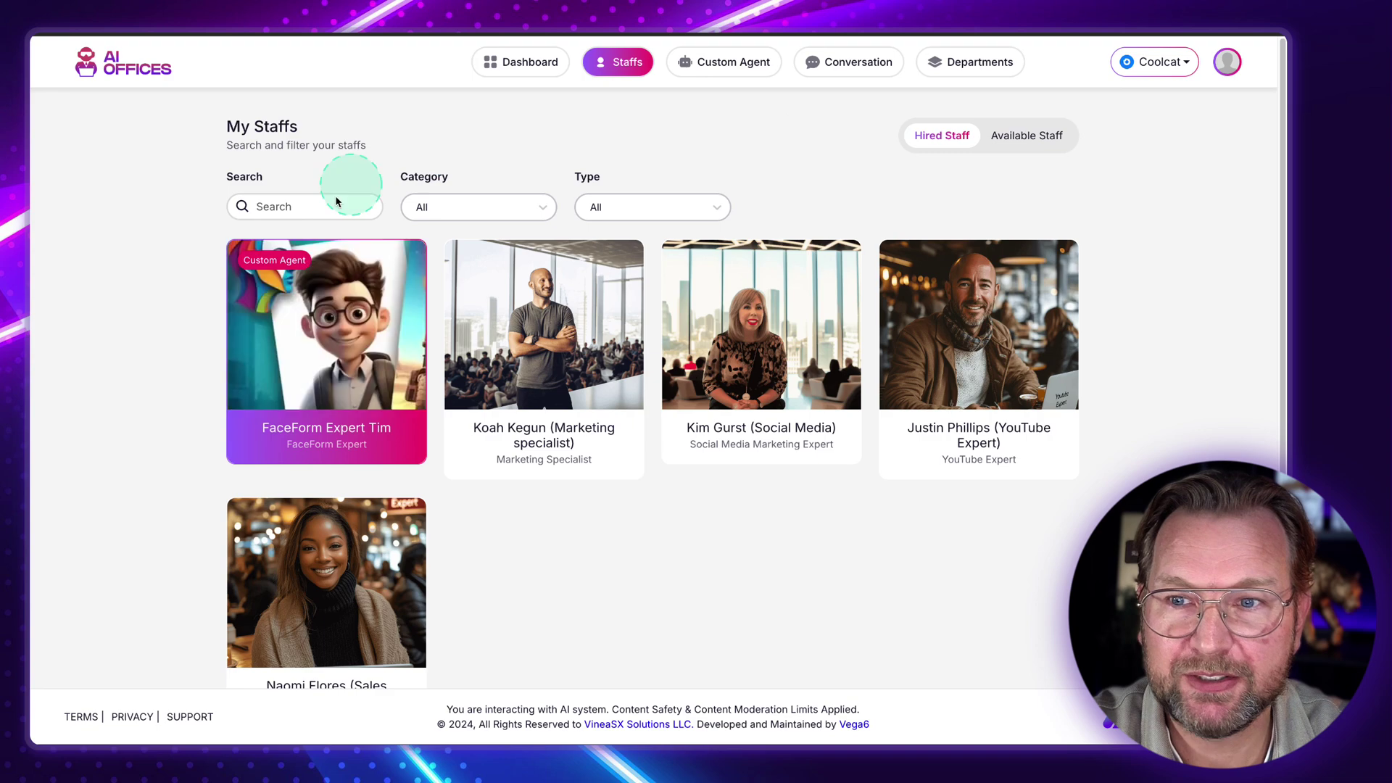
{"action": "mouse_move", "coordinate": [270, 385]}
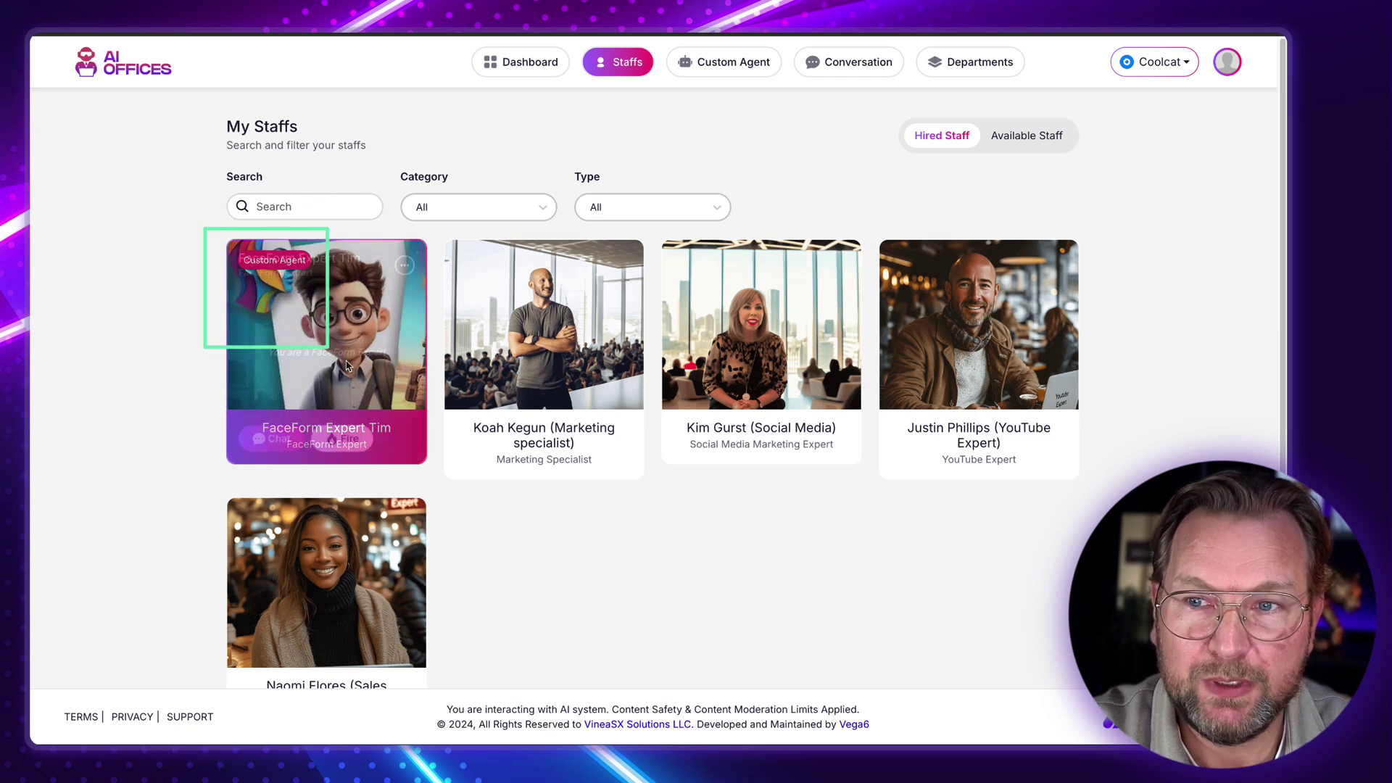
{"action": "left_click", "coordinate": [977, 69]}
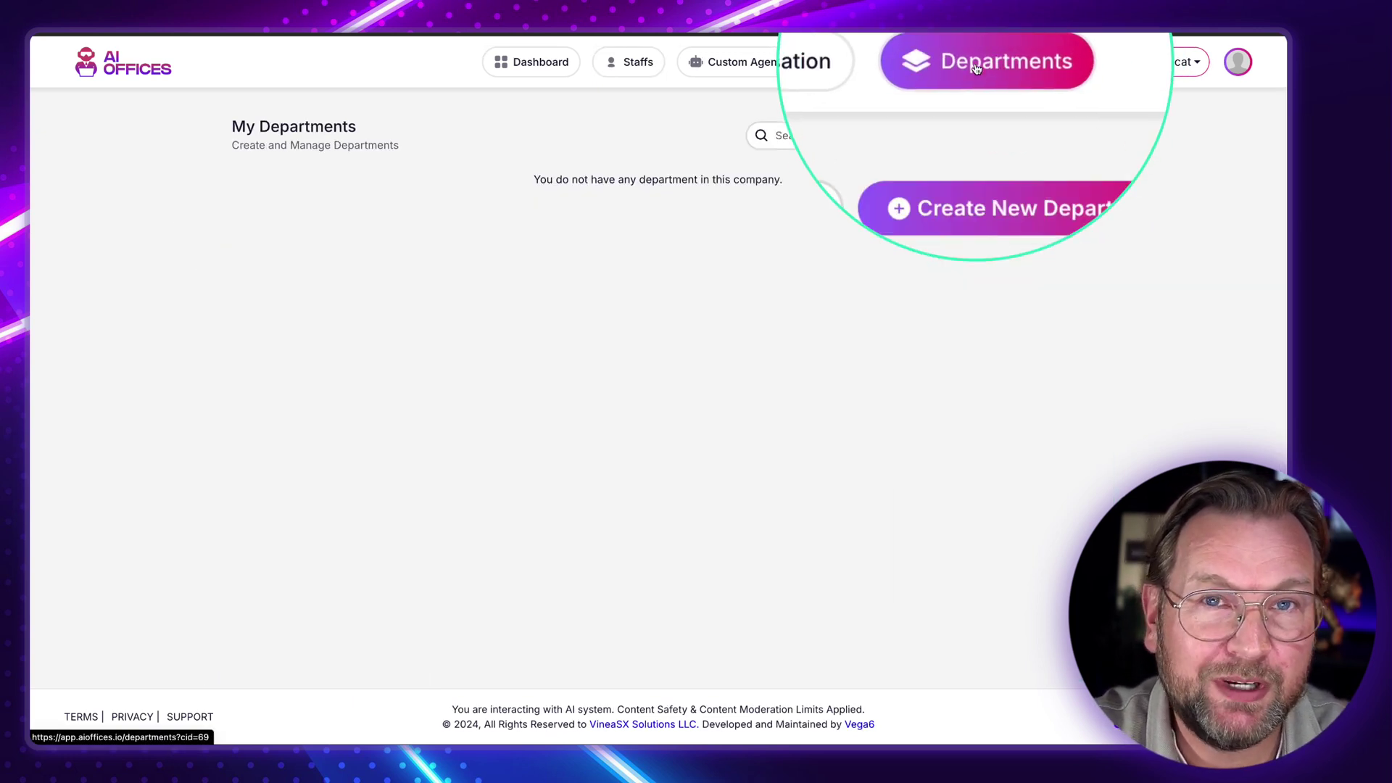
Start a new department named YouTube with YouTube as its description.
{"action": "left_click", "coordinate": [994, 139]}
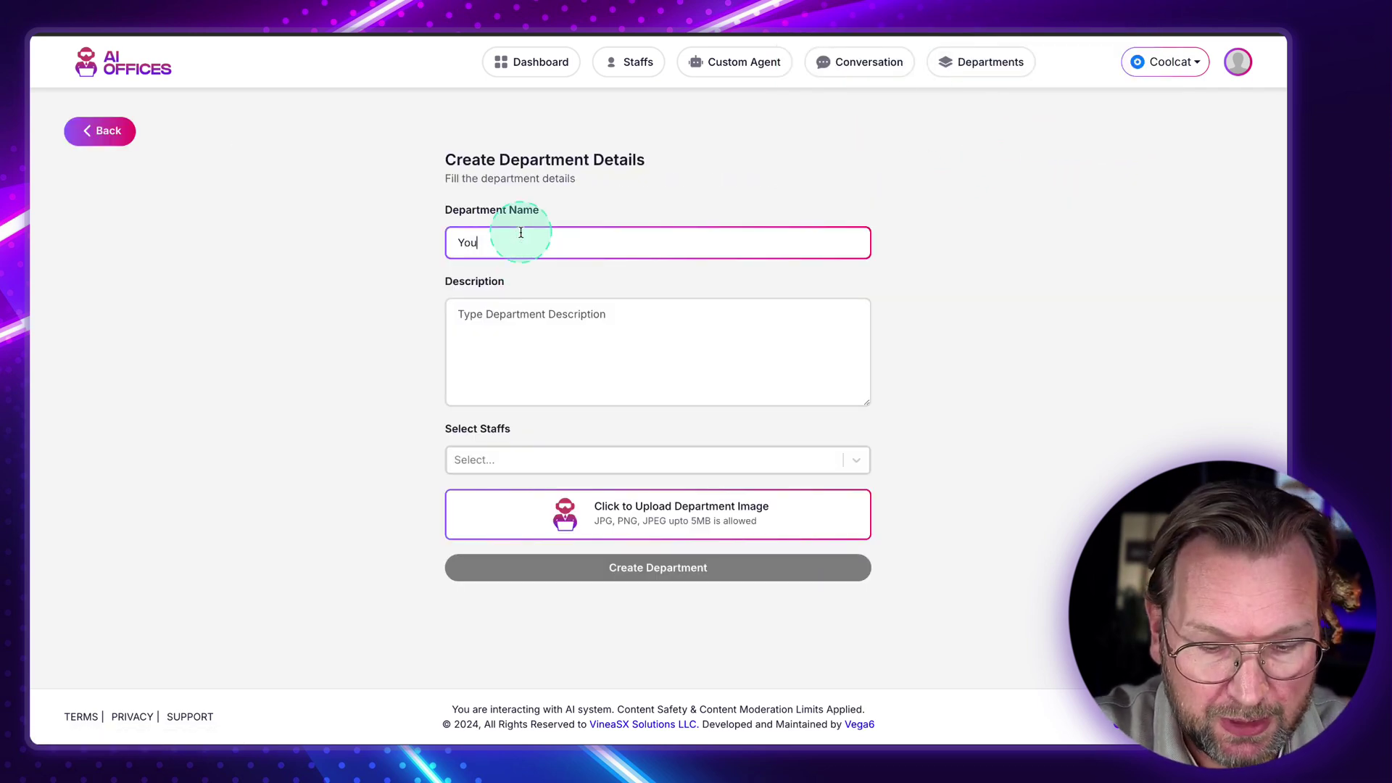
{"action": "left_click_drag", "start_coordinate": [417, 250], "coordinate": [530, 248]}
{"action": "key", "text": "ctrl+c"}
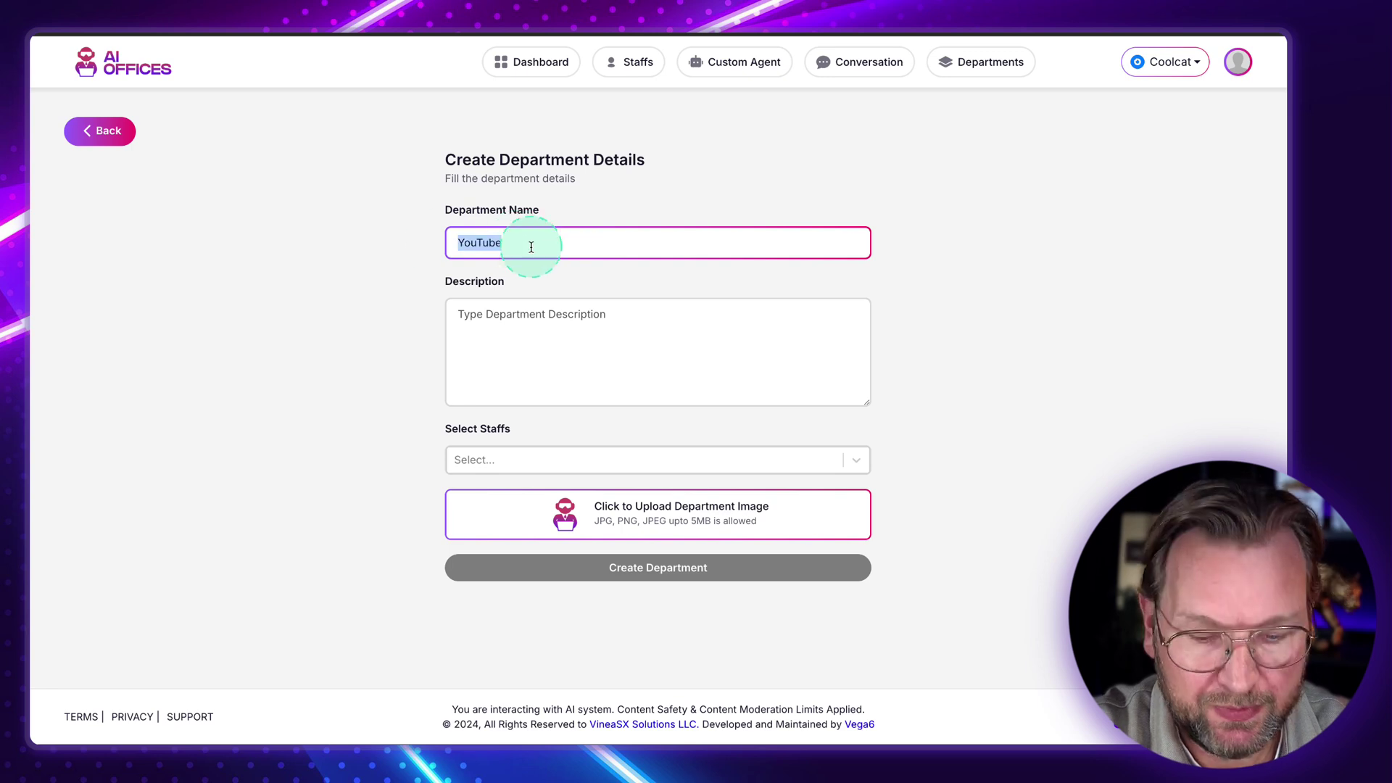
{"action": "left_click", "coordinate": [559, 304]}
{"action": "key", "text": "ctrl+v"}
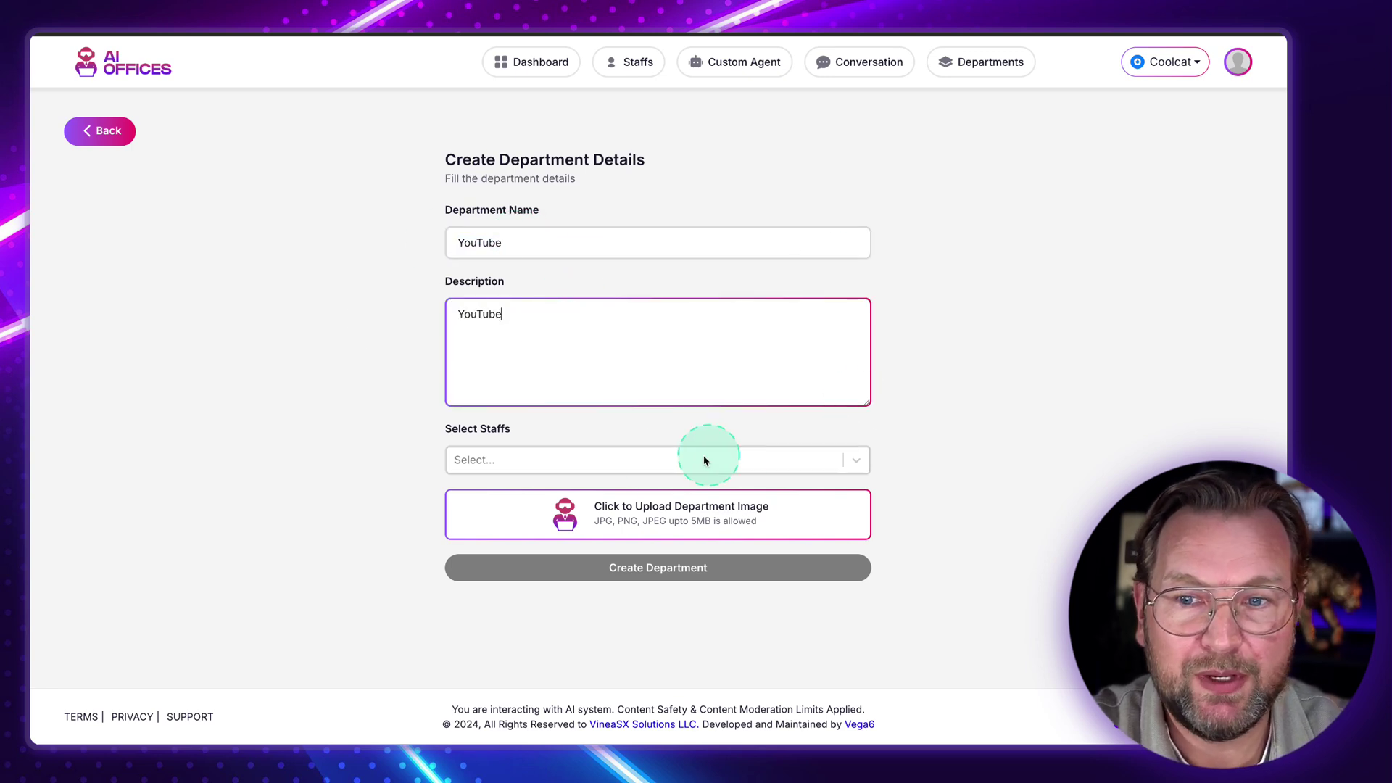
Assign FaceForm Expert Tim and two other staff members to the YouTube department.
{"action": "left_click", "coordinate": [639, 464]}
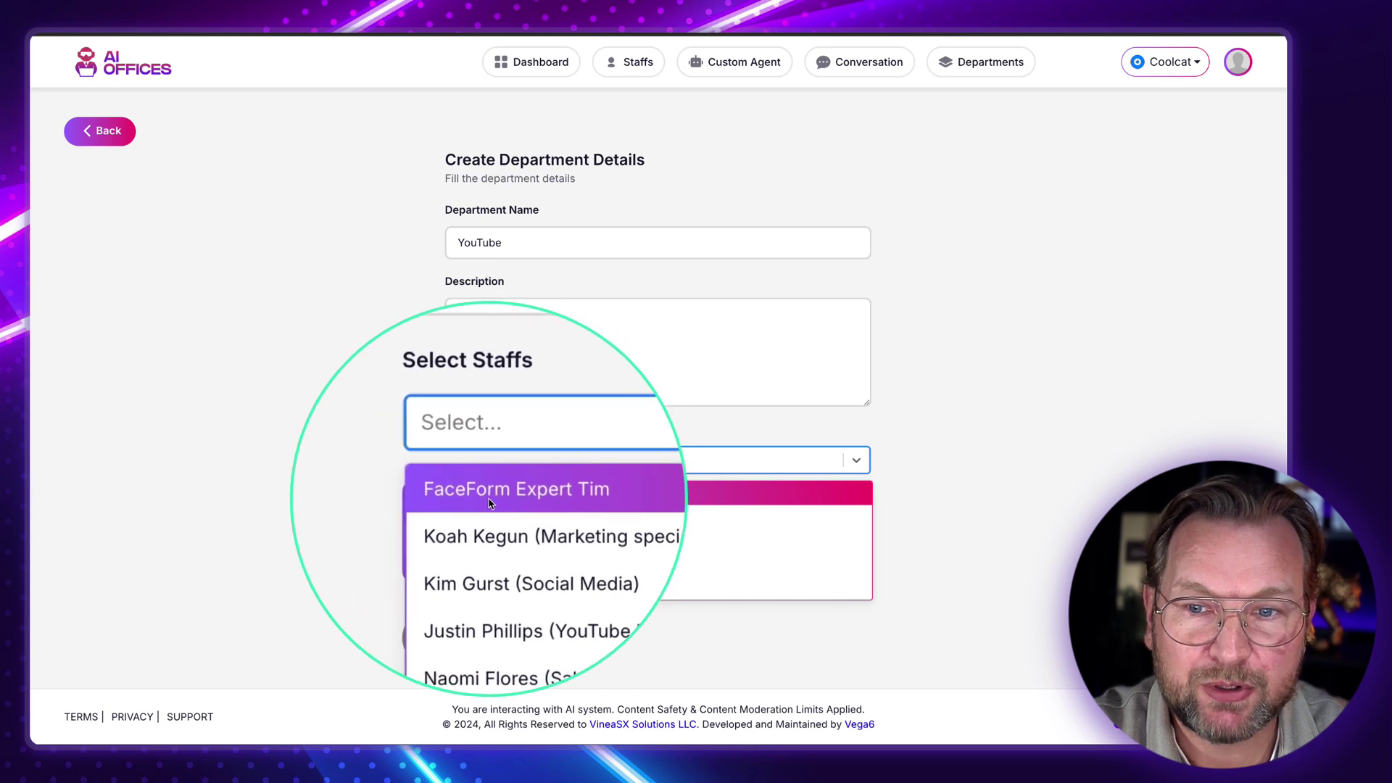
{"action": "left_click", "coordinate": [501, 500]}
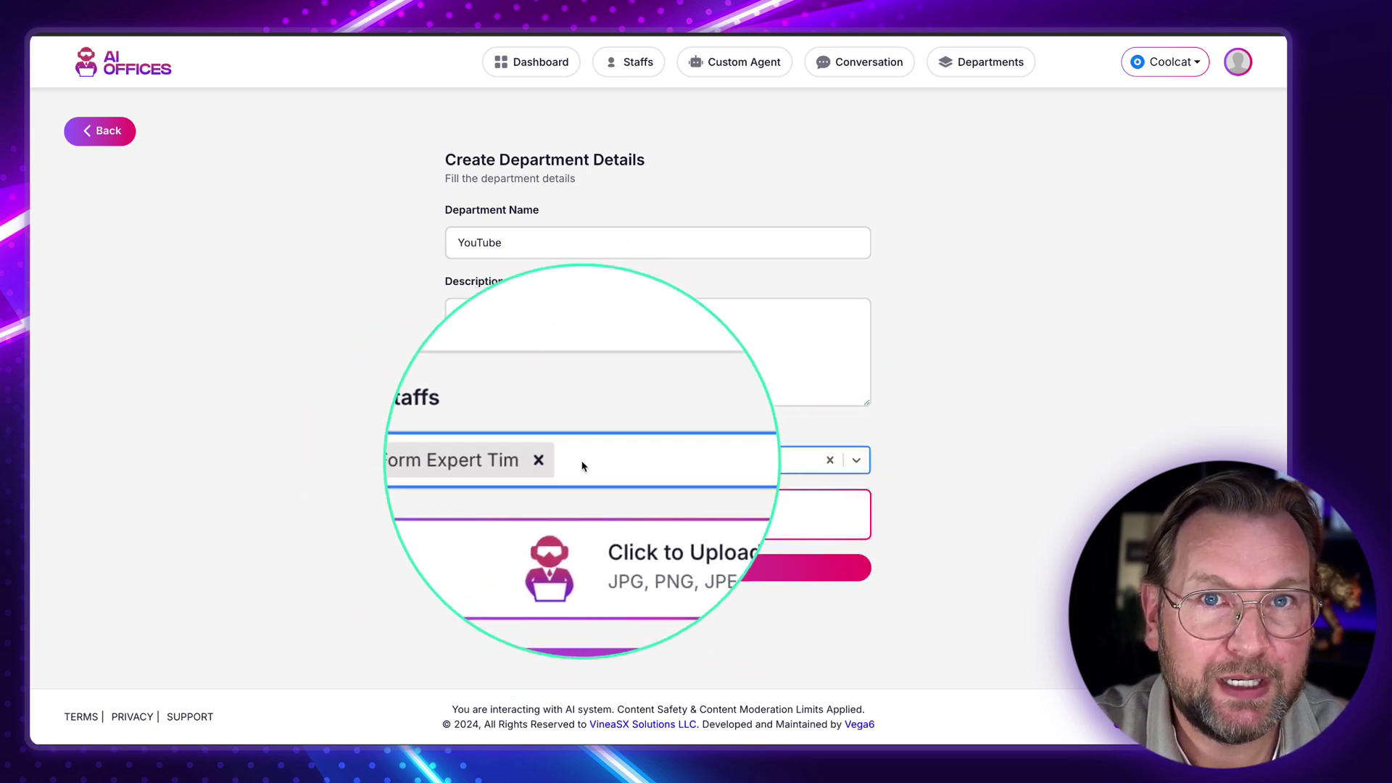
{"action": "left_click", "coordinate": [591, 477]}
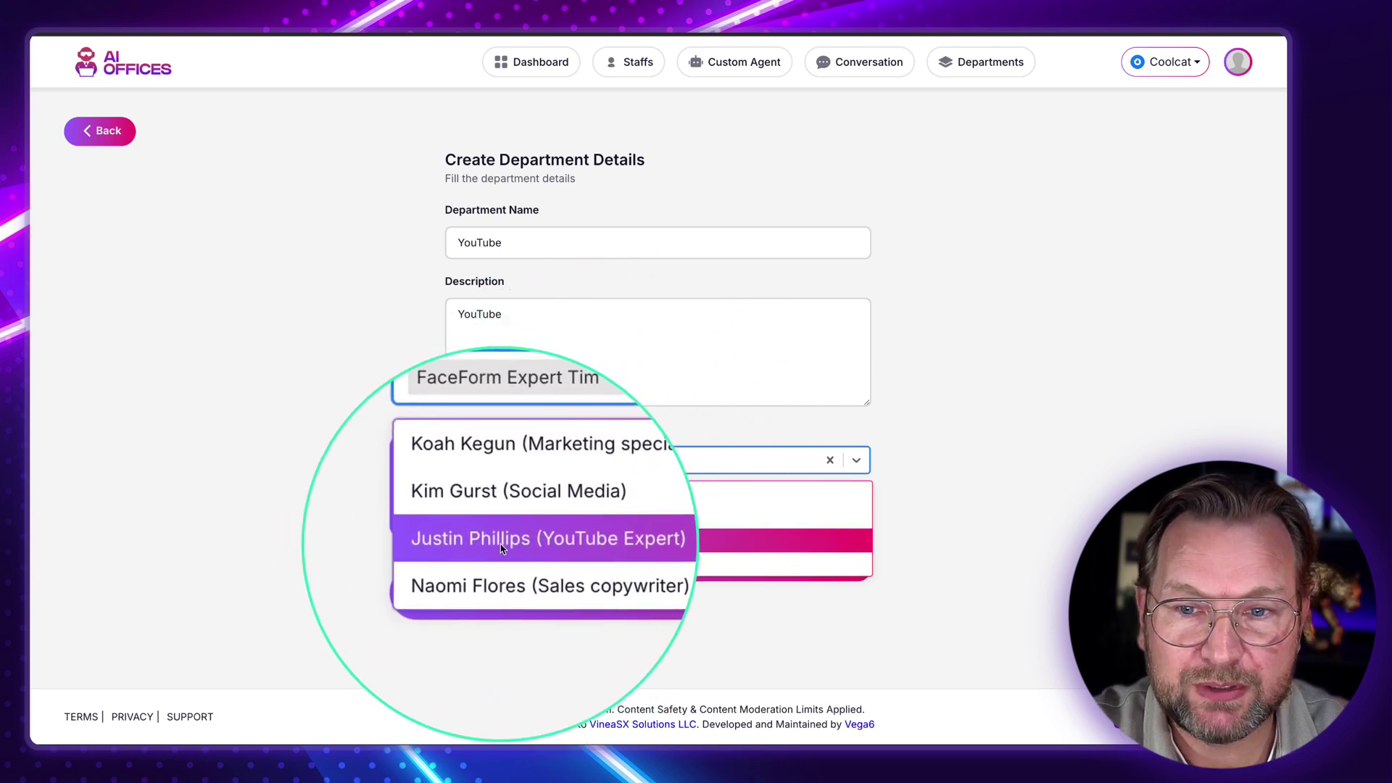
{"action": "left_click", "coordinate": [528, 550]}
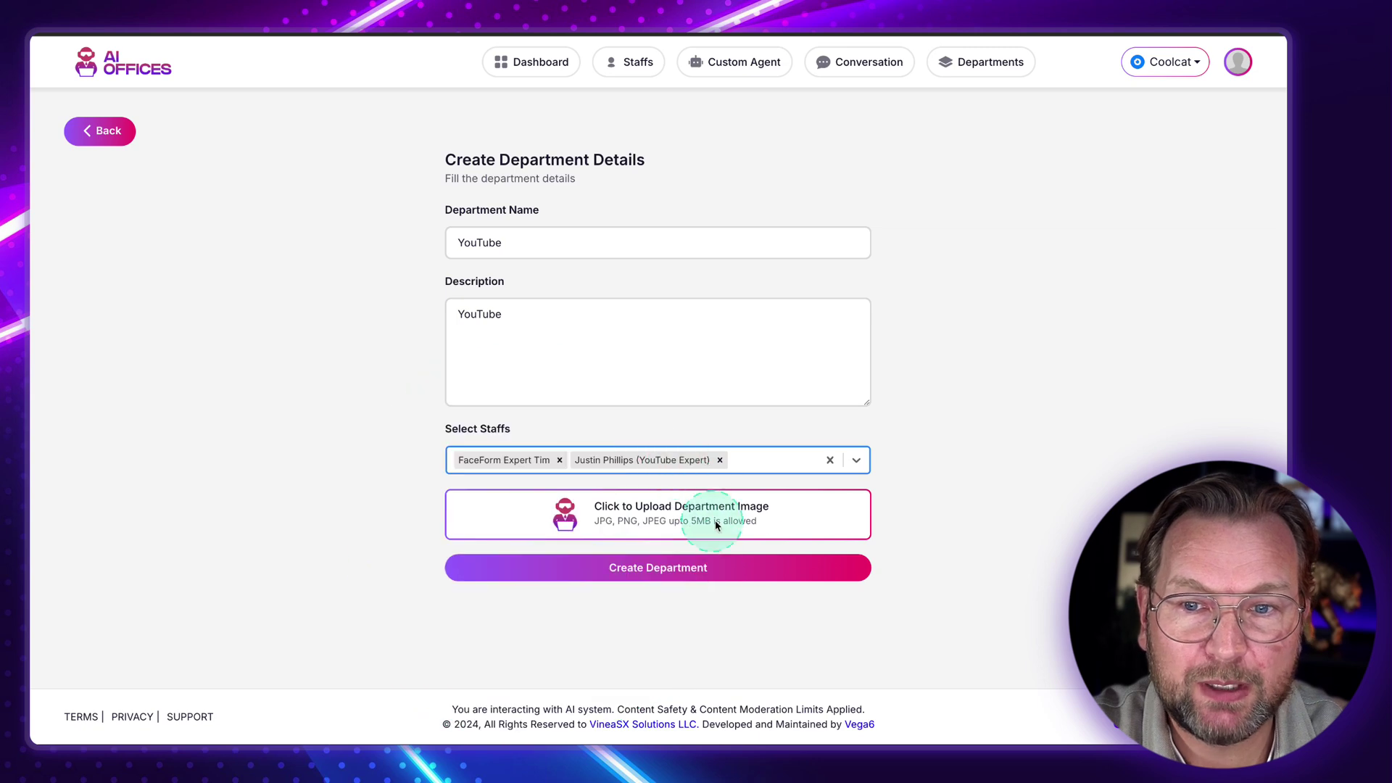
{"action": "left_click", "coordinate": [761, 458]}
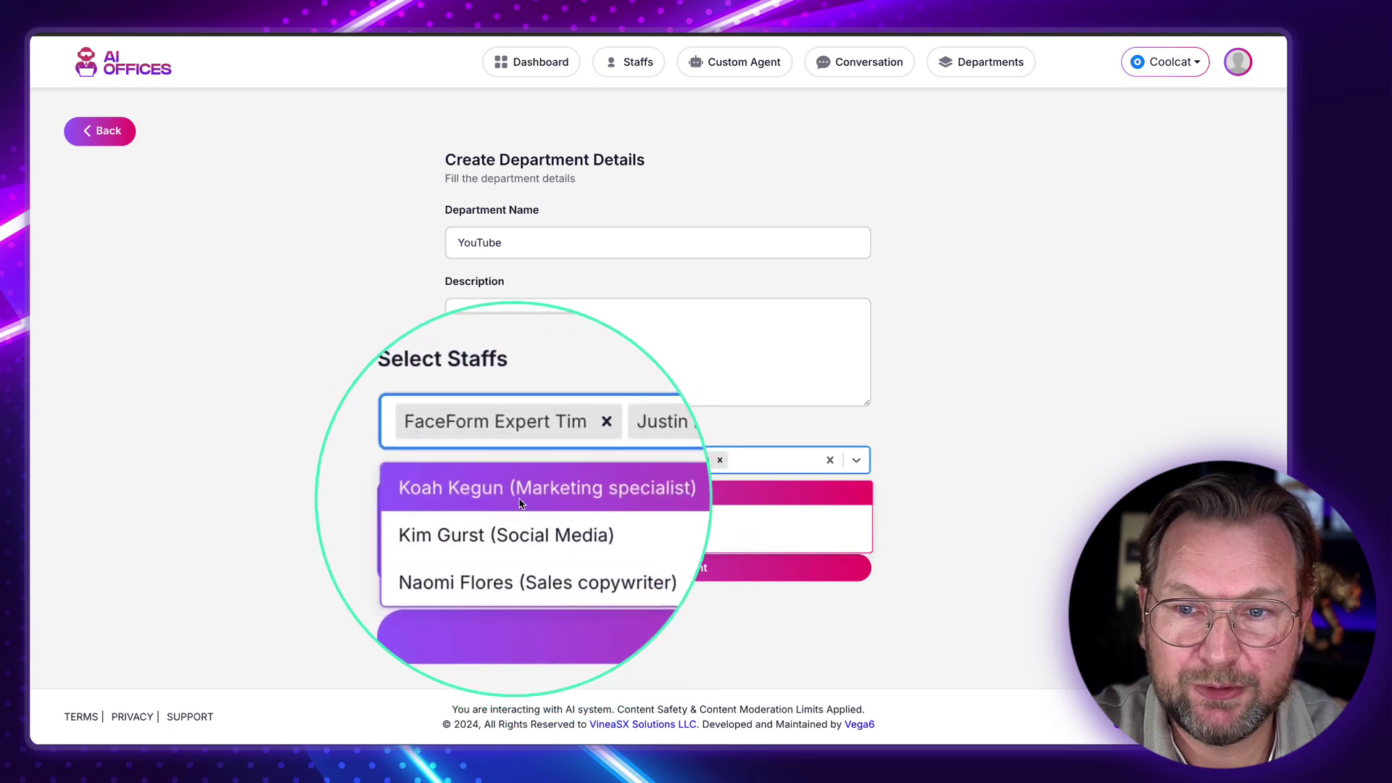
{"action": "left_click", "coordinate": [547, 495]}
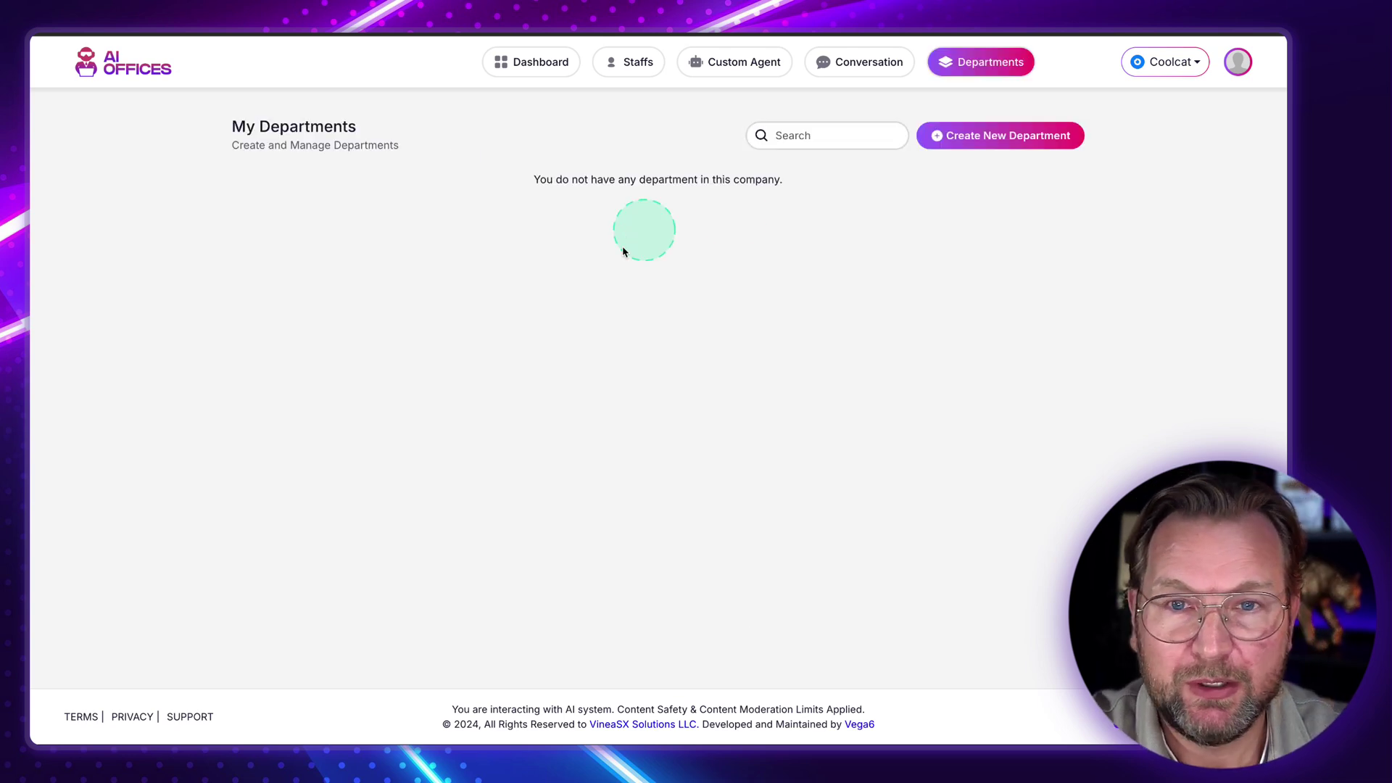
Open the YouTube department's projects from its card.
{"action": "mouse_move", "coordinate": [361, 251]}
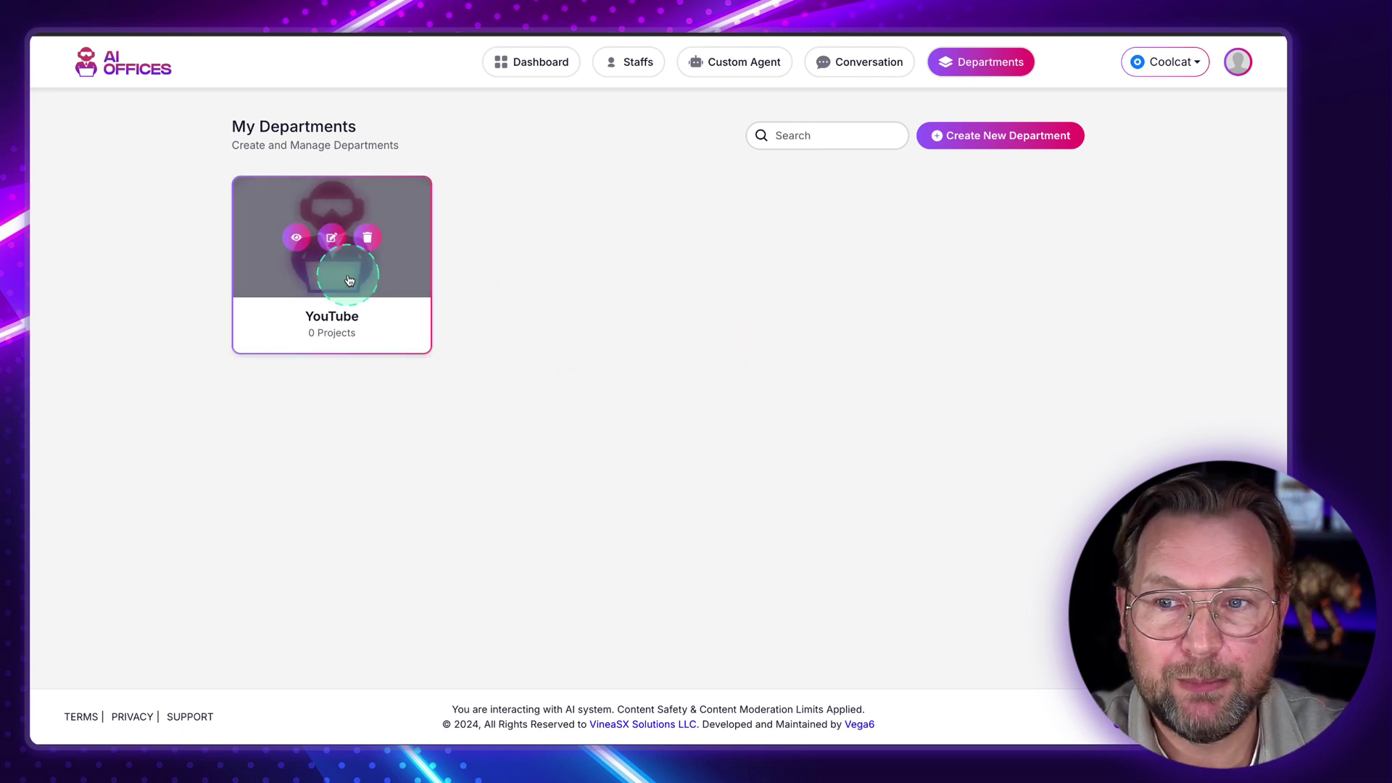
{"action": "left_click", "coordinate": [296, 240]}
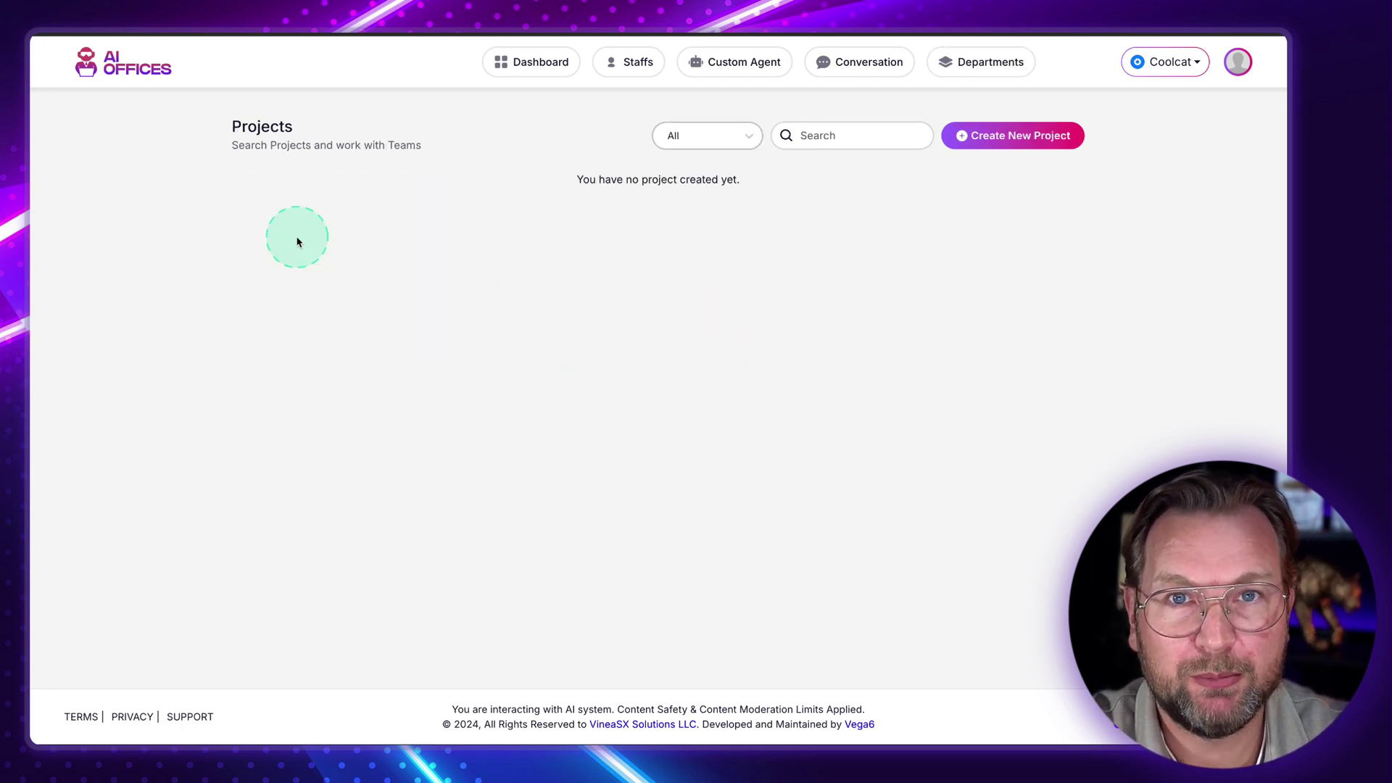
Create the project 'FaceForm Promotion' with 'FaceForm Promotion' as its description.
{"action": "left_click", "coordinate": [1032, 136]}
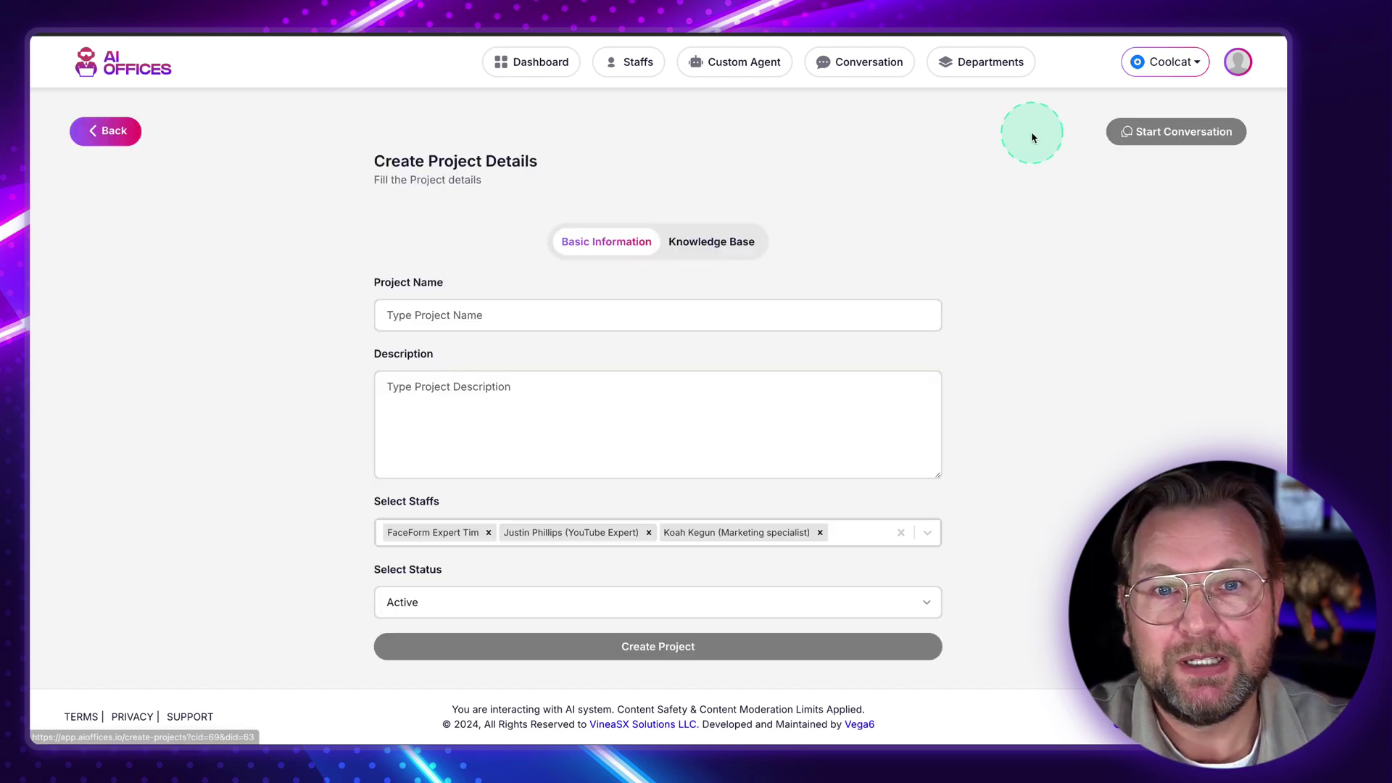
{"action": "left_click", "coordinate": [587, 314]}
{"action": "type", "text": "FaceForm"}
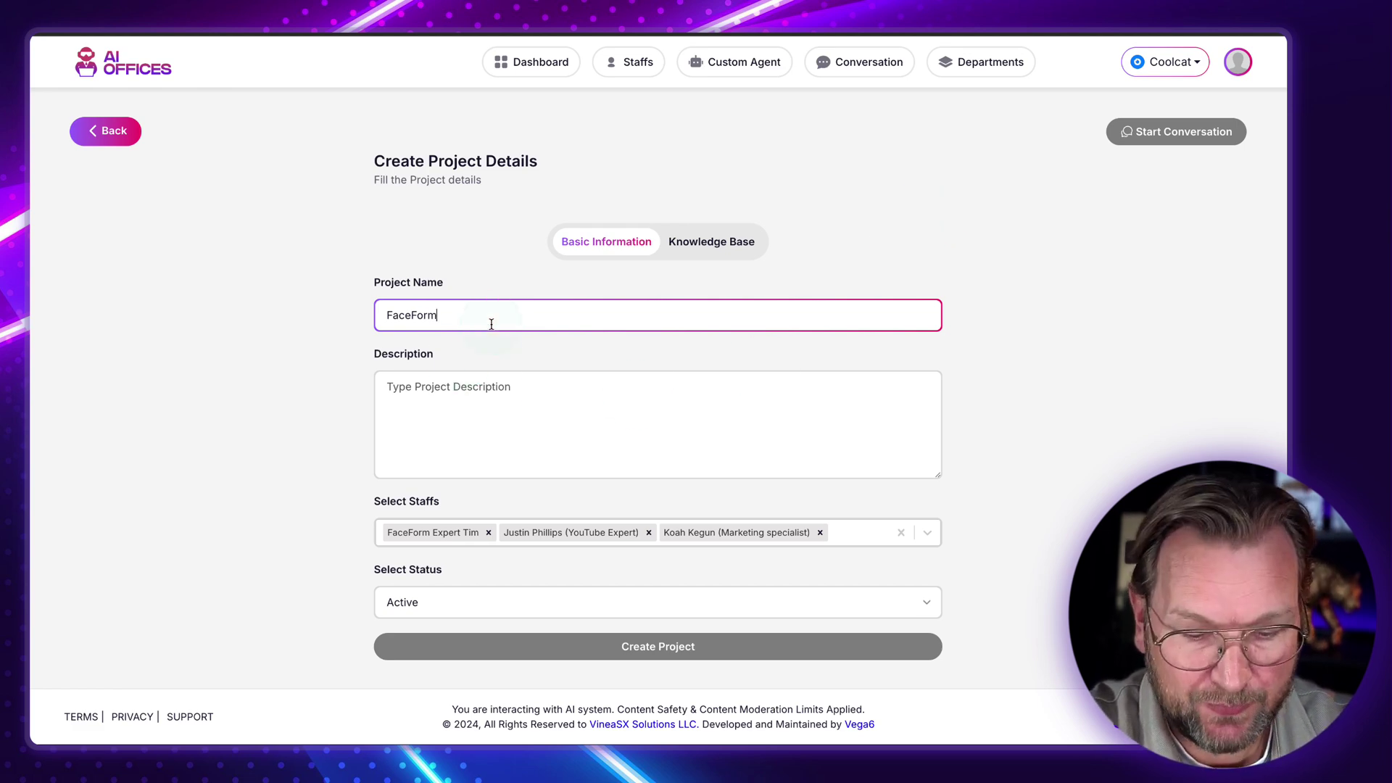
{"action": "type", "text": "omotion"}
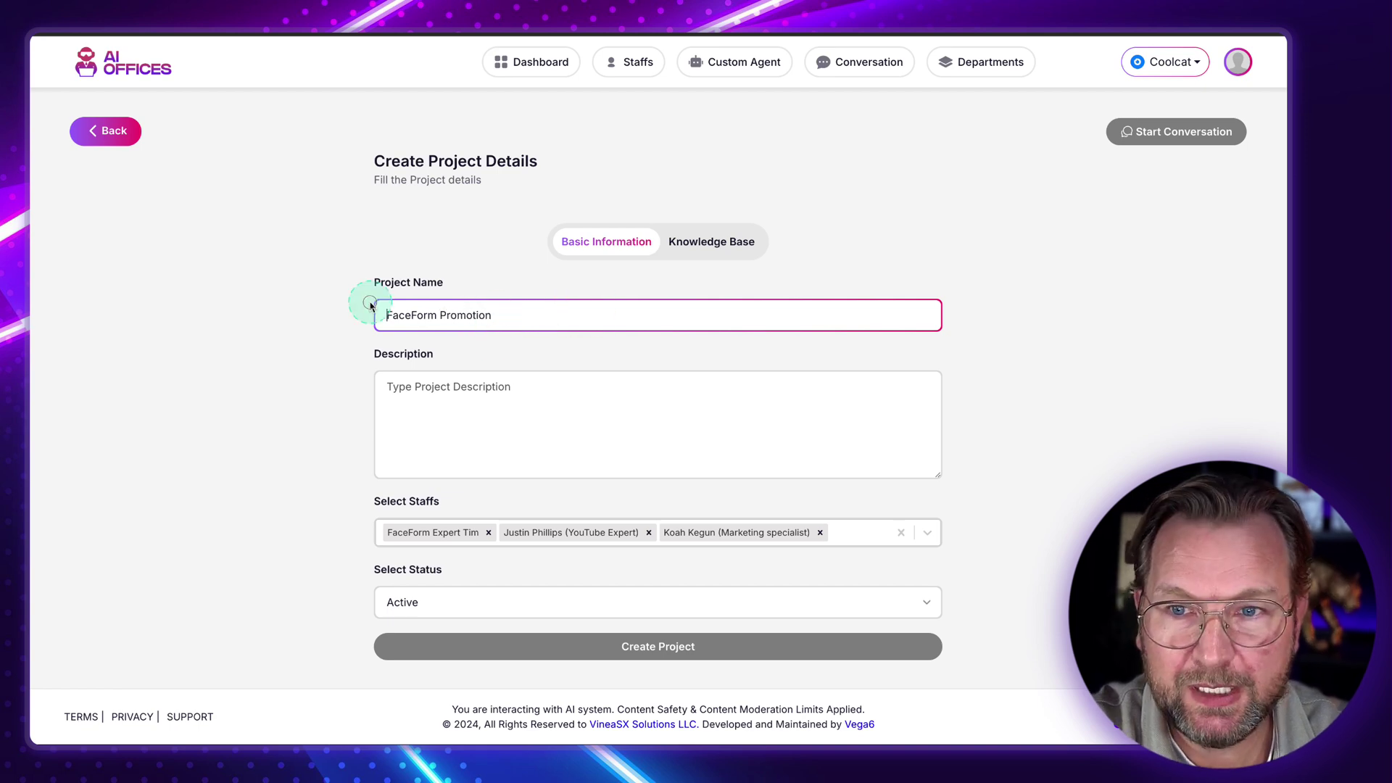
{"action": "left_click", "coordinate": [548, 424]}
{"action": "type", "text": "FaceForm Promotion"}
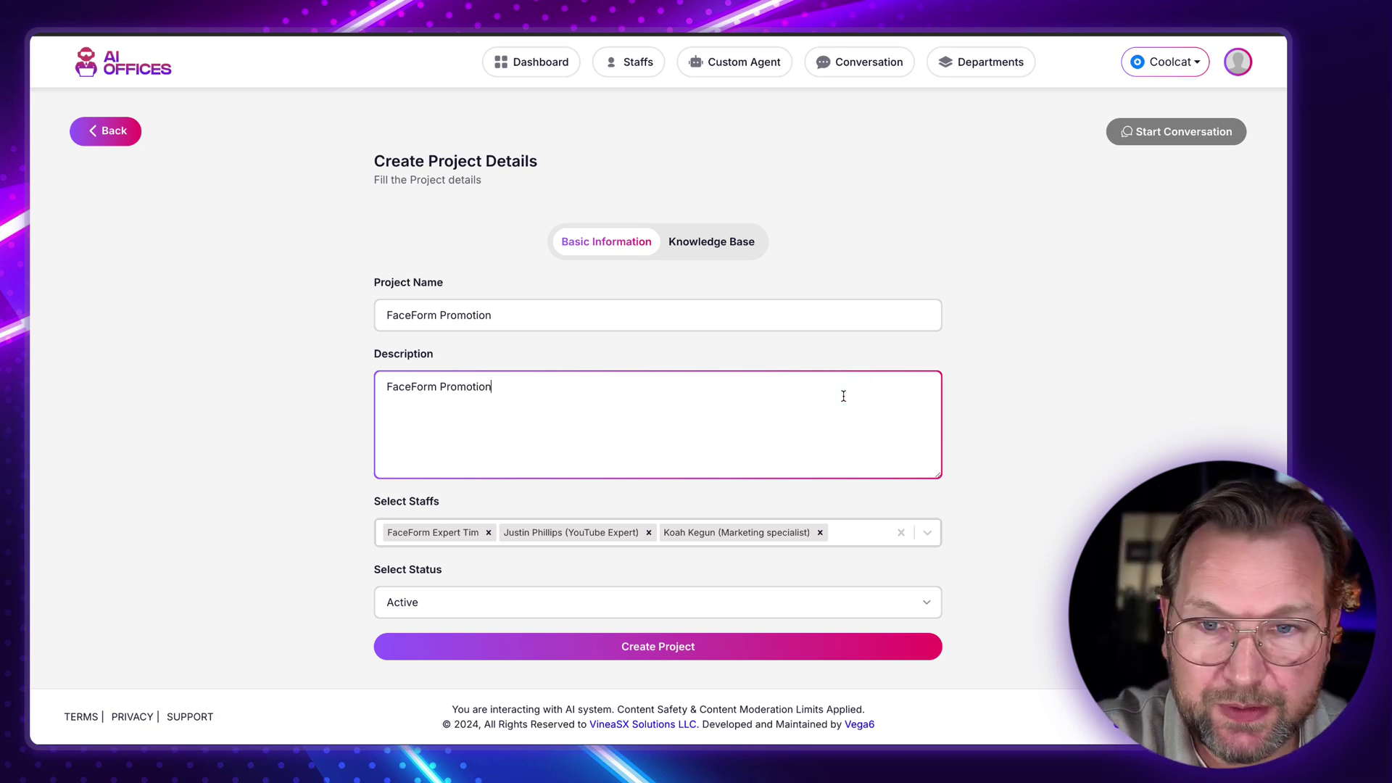
{"action": "left_click", "coordinate": [673, 651]}
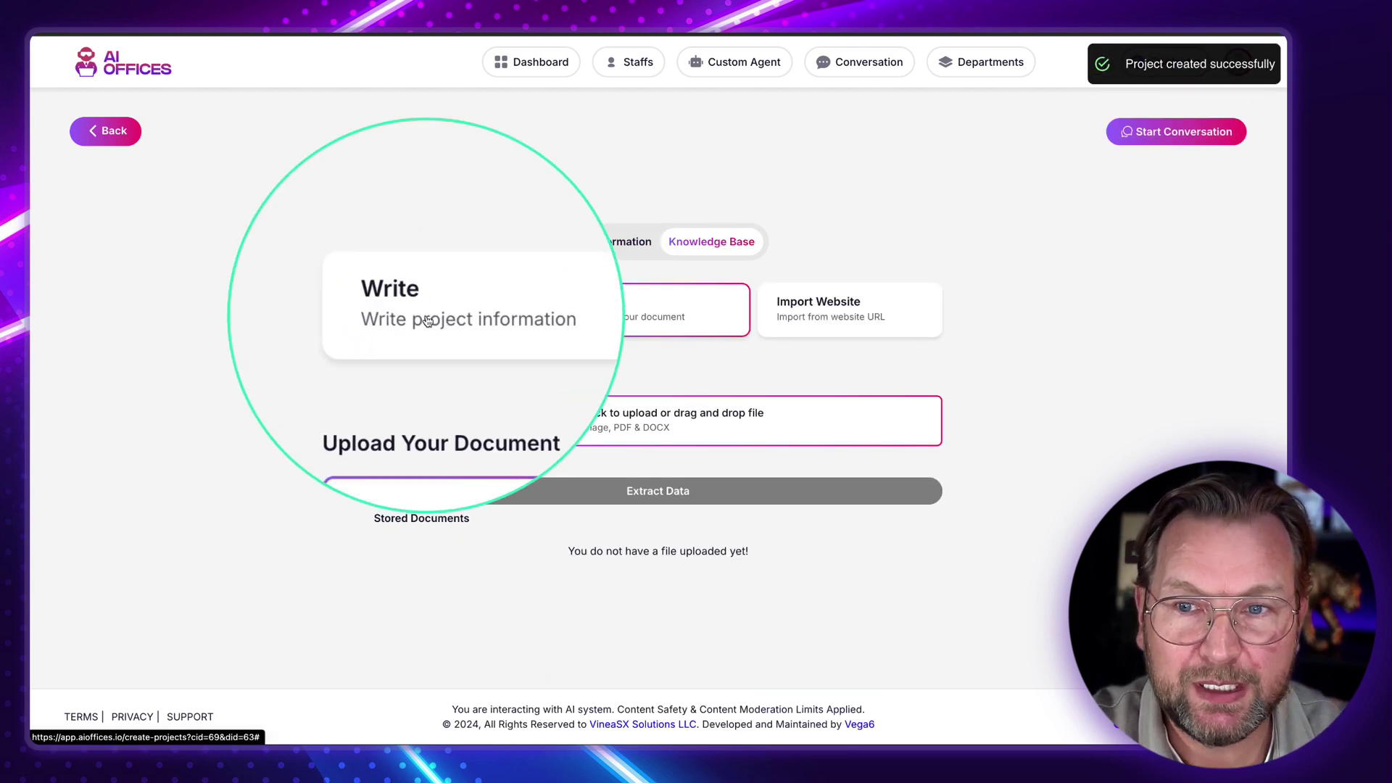
Paste the FaceForm guide text as a written knowledge-base entry.
{"action": "left_click", "coordinate": [449, 329]}
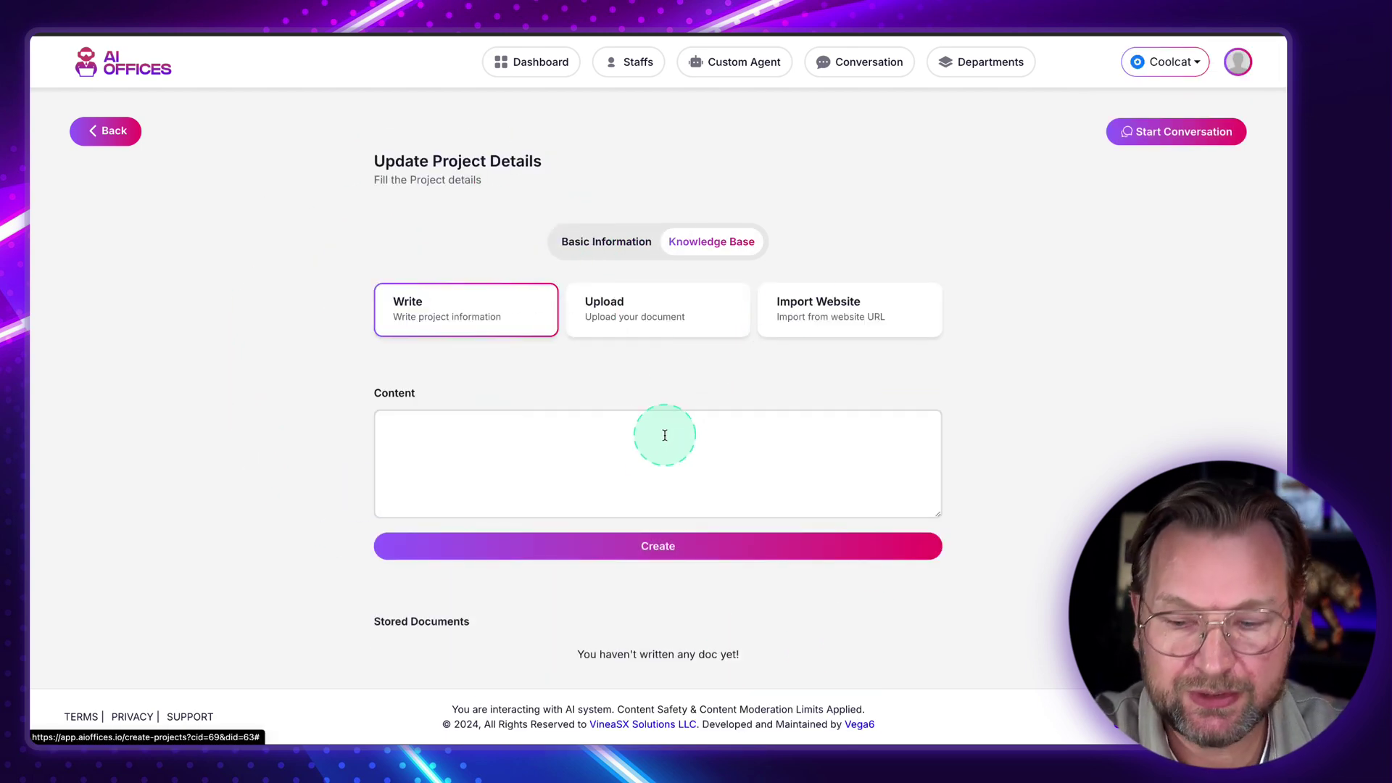
{"action": "left_click", "coordinate": [608, 454]}
{"action": "key", "text": "ctrl+v"}
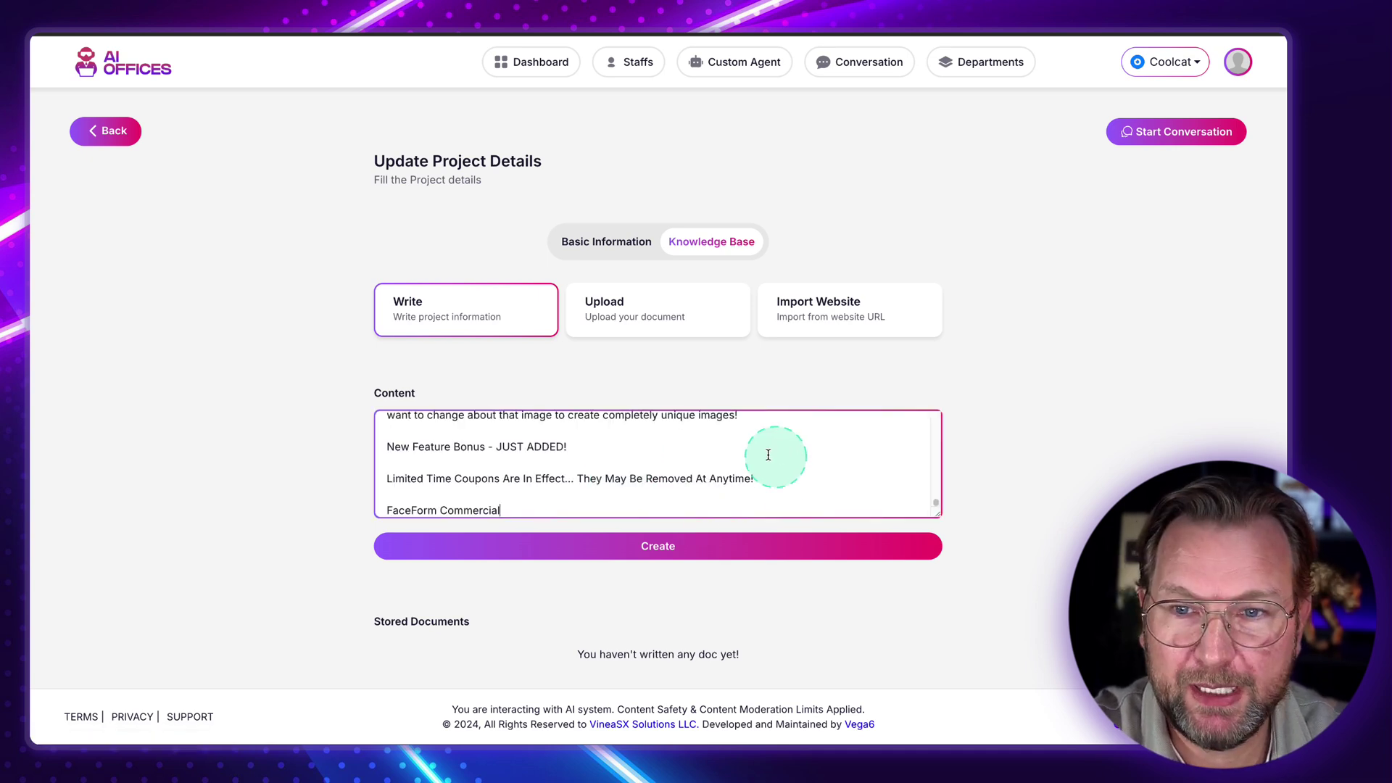
{"action": "scroll", "coordinate": [681, 455], "scroll_direction": "up", "scroll_amount": 10}
Review the document upload and website import options, then return to the projects list.
{"action": "left_click", "coordinate": [711, 329]}
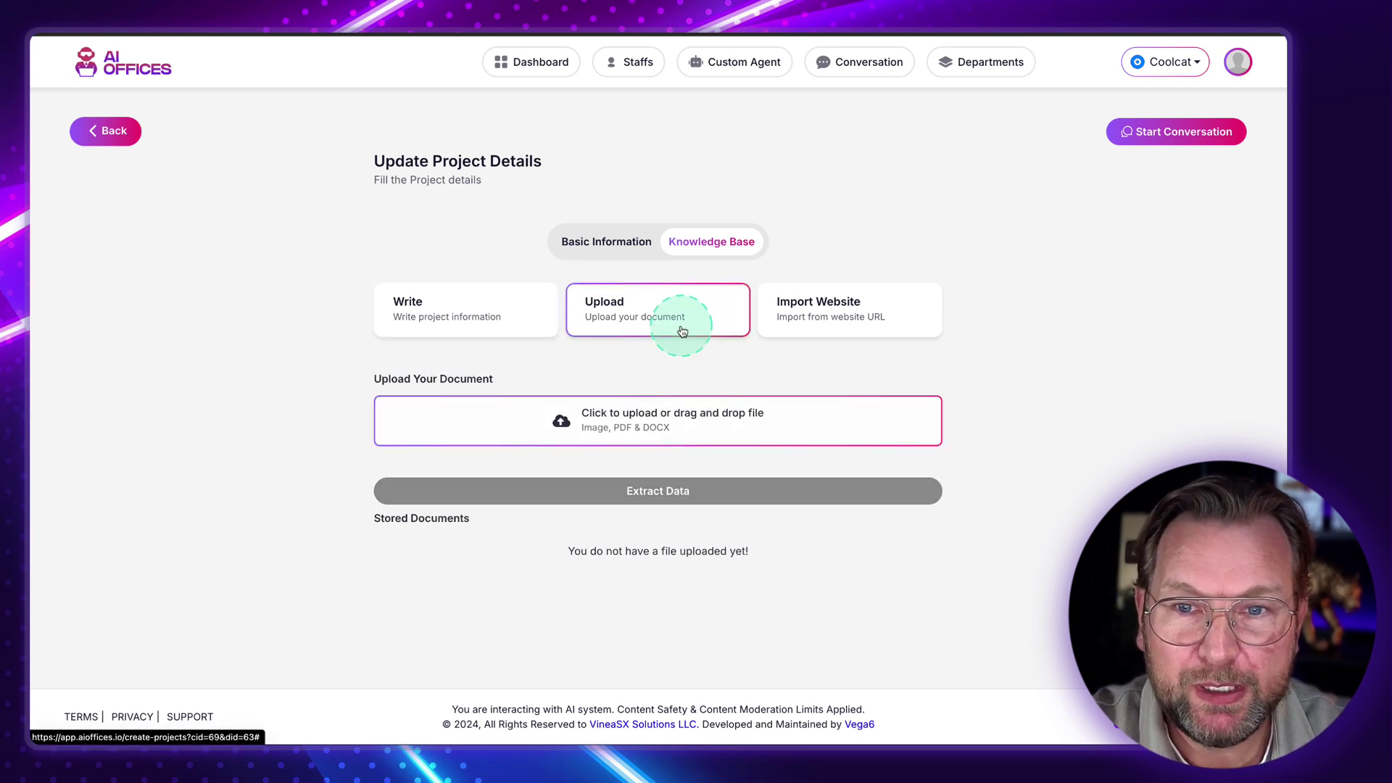
{"action": "left_click", "coordinate": [850, 316]}
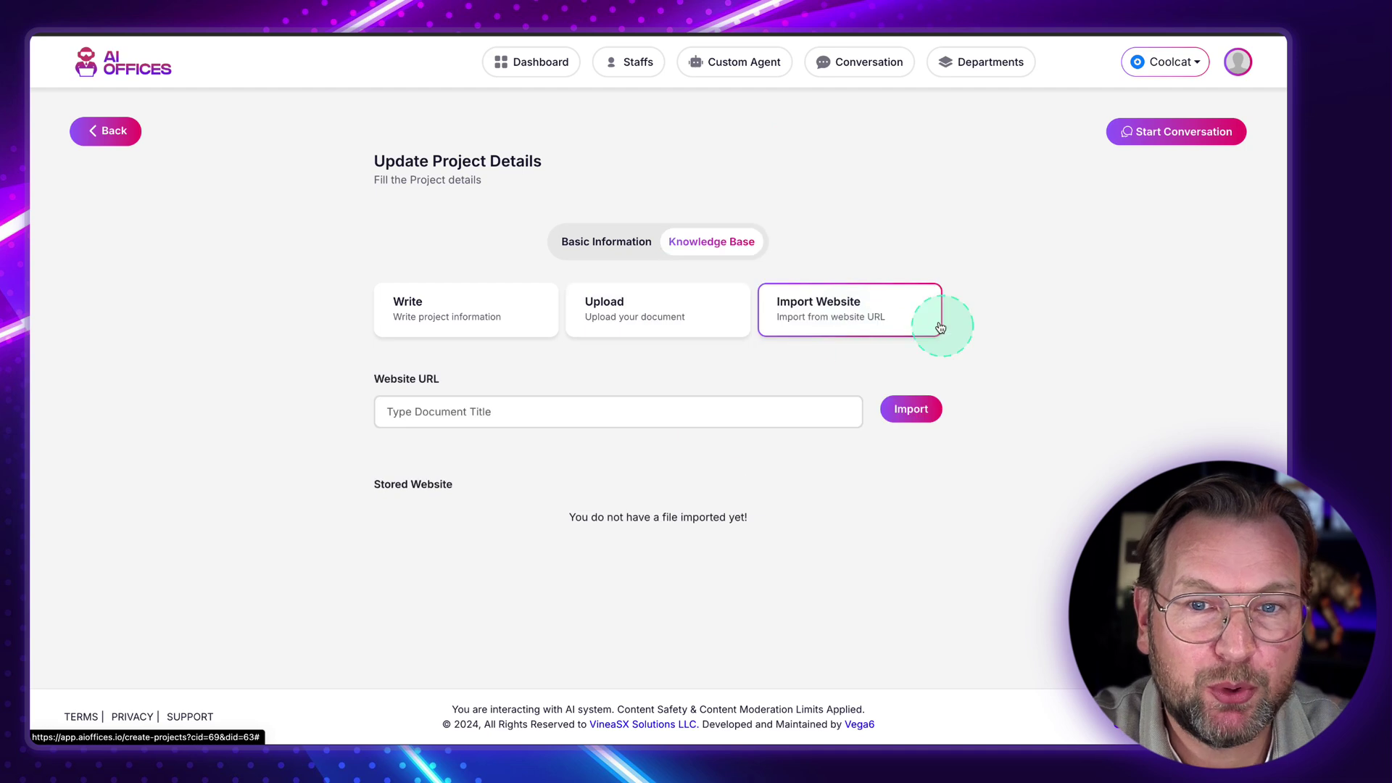
{"action": "left_click", "coordinate": [406, 332]}
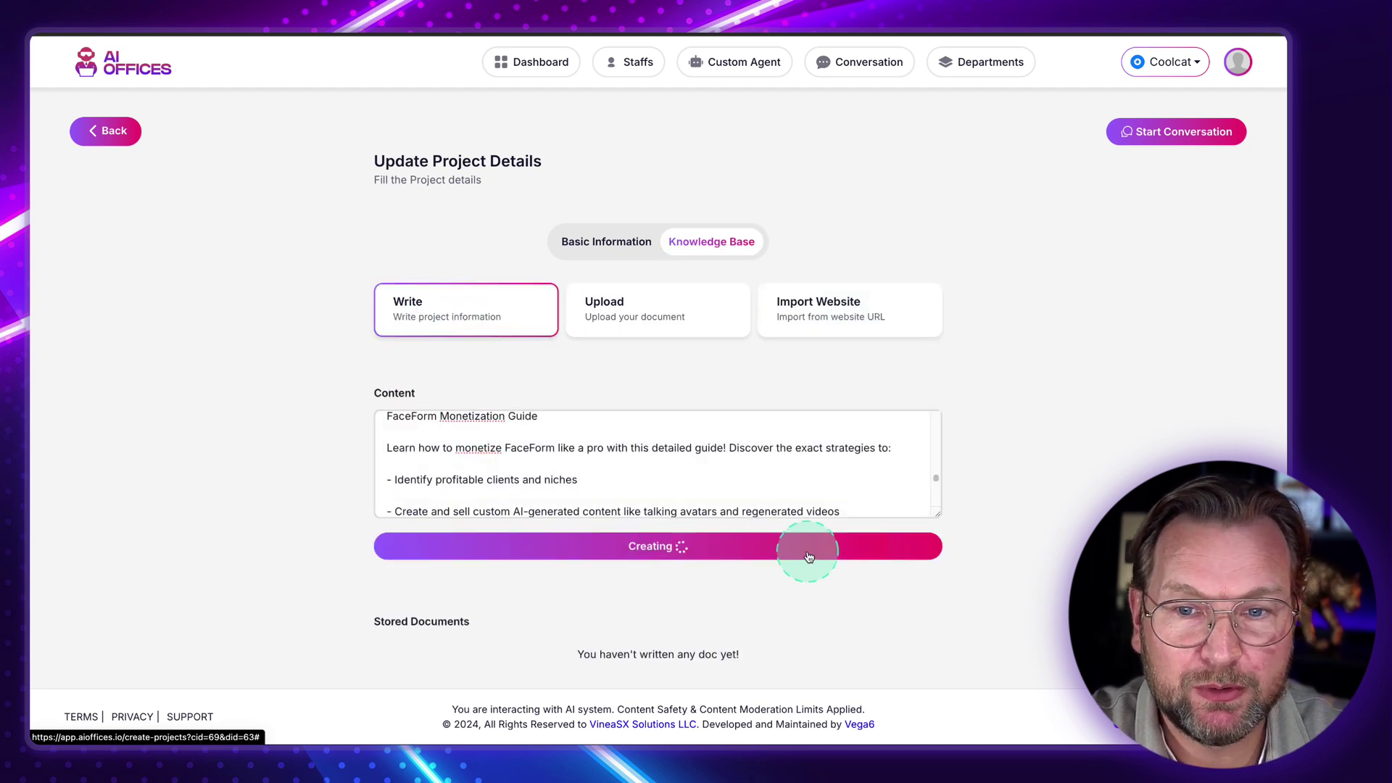
{"action": "scroll", "coordinate": [988, 408], "scroll_direction": "down", "scroll_amount": 1}
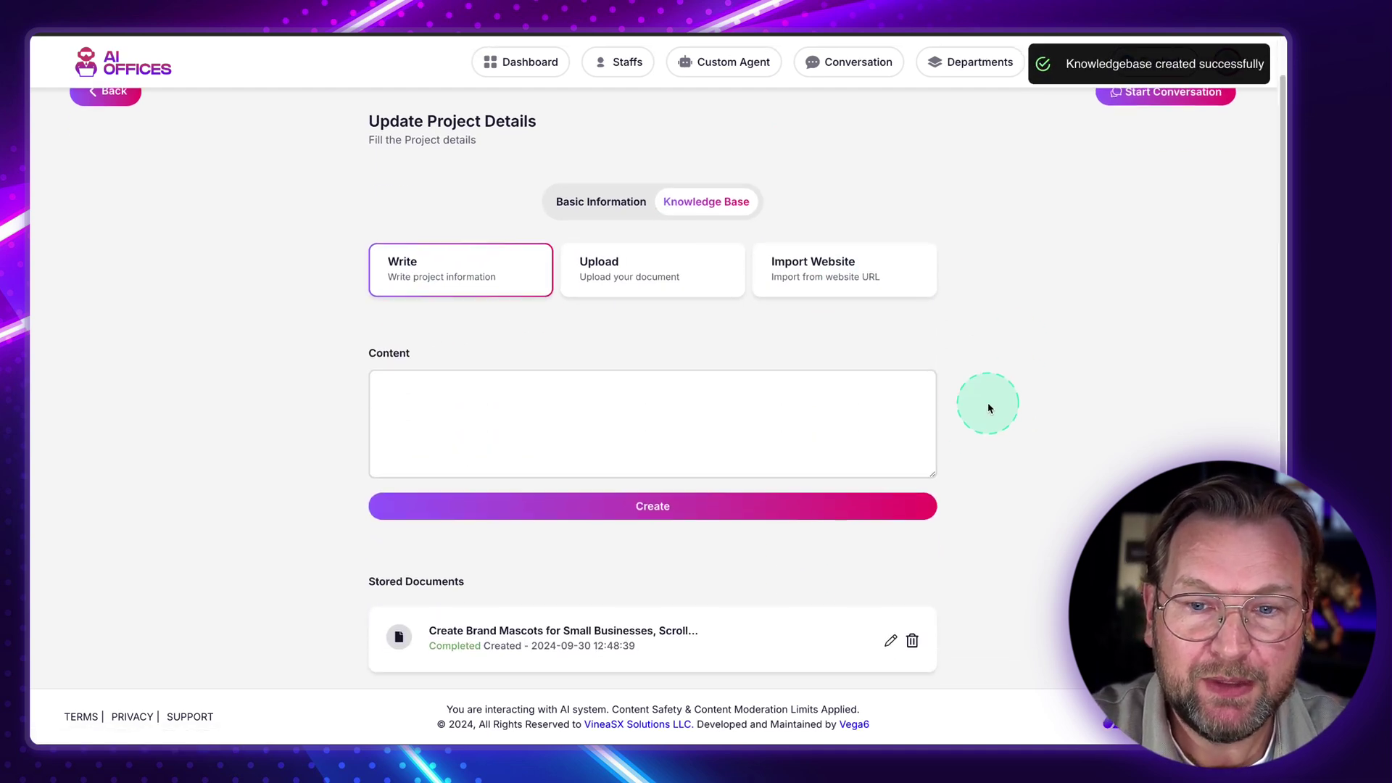
{"action": "scroll", "coordinate": [1008, 297], "scroll_direction": "up", "scroll_amount": 1}
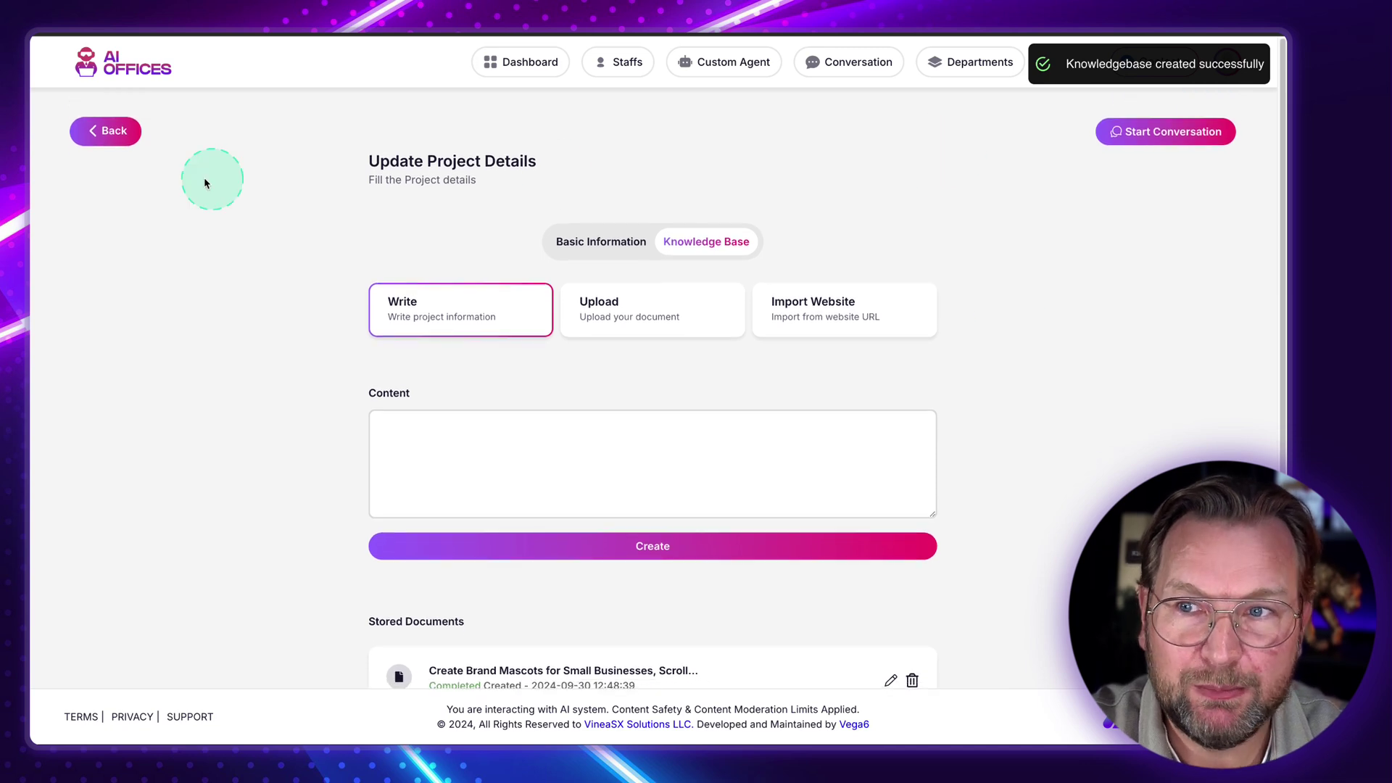
{"action": "left_click", "coordinate": [110, 137]}
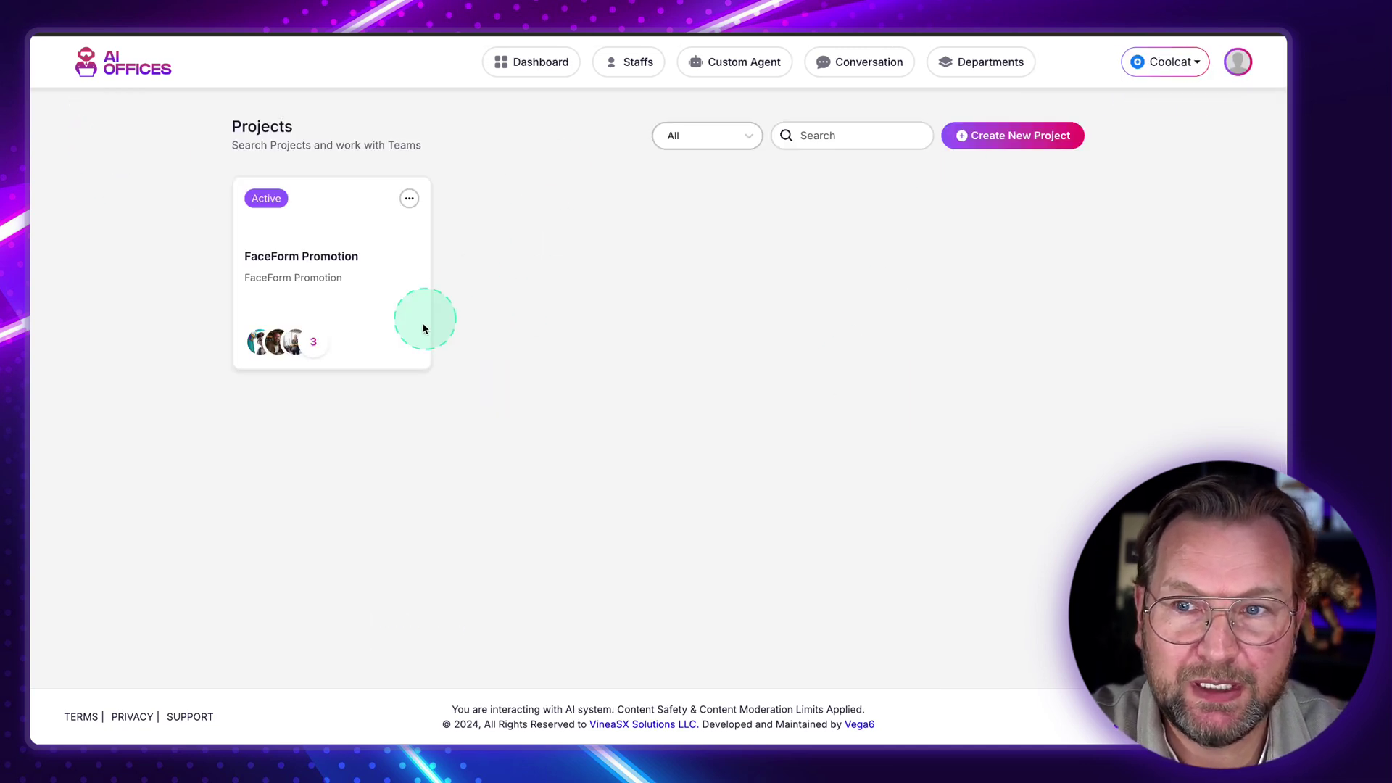
Create a 'Youtube video' conversation in FaceForm Promotion and open its chat.
{"action": "left_click", "coordinate": [310, 270]}
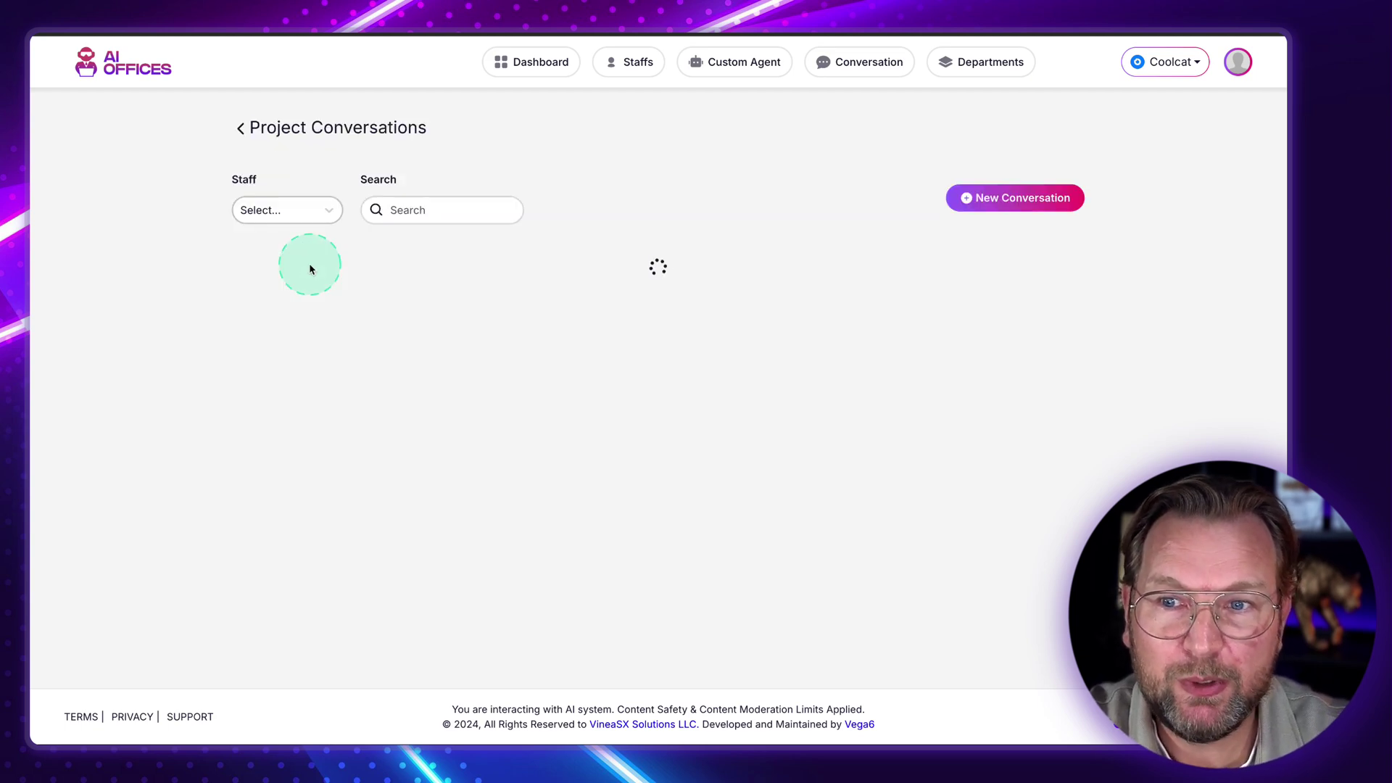
{"action": "left_click", "coordinate": [1005, 202]}
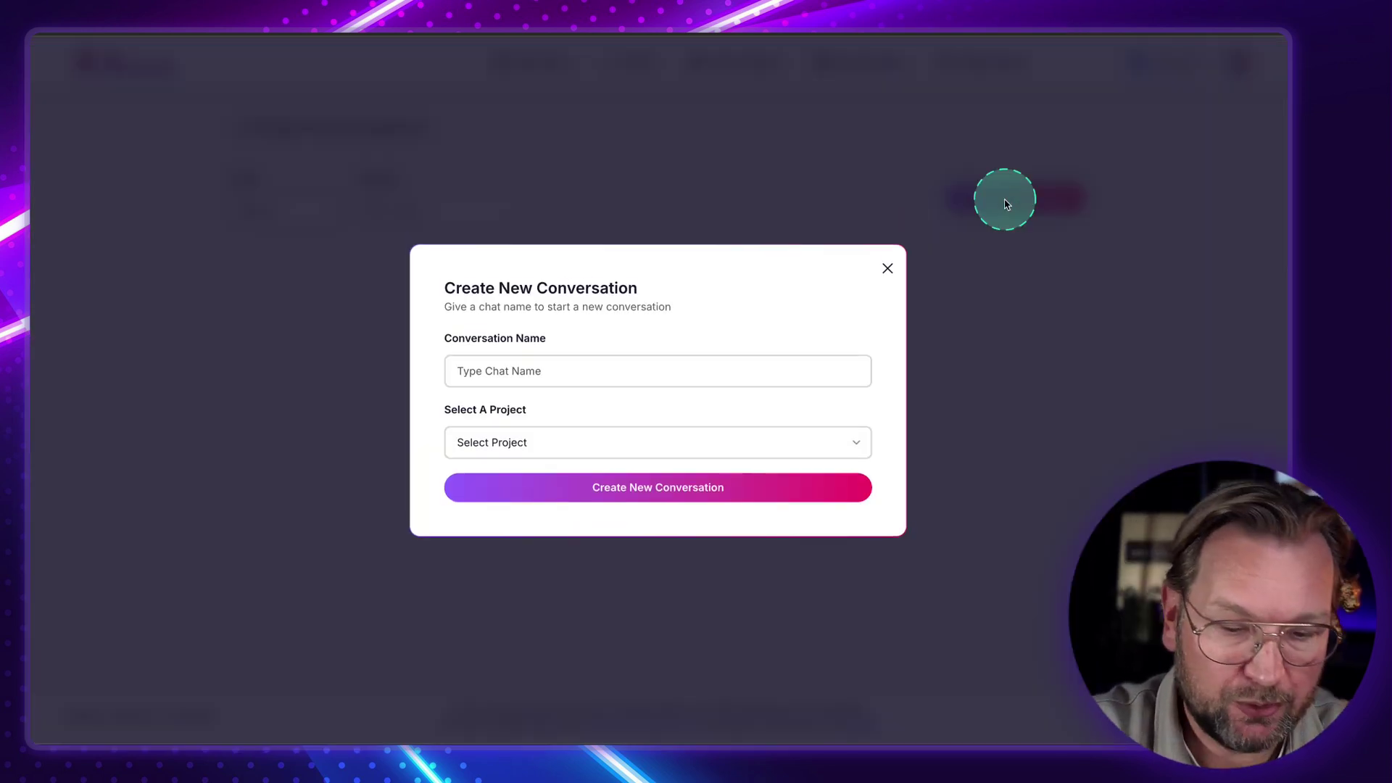
{"action": "left_click", "coordinate": [527, 366]}
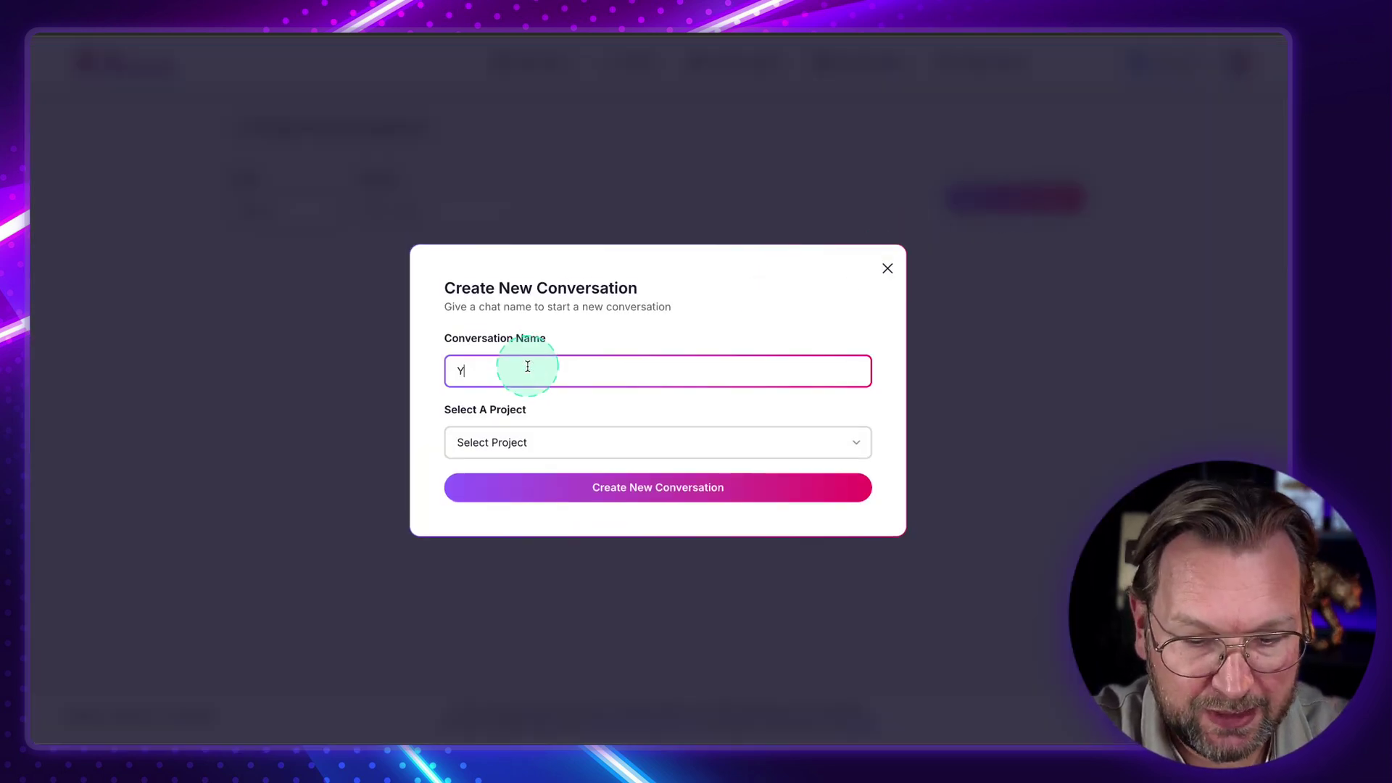
{"action": "type", "text": "Youtube video"}
{"action": "left_click", "coordinate": [529, 442]}
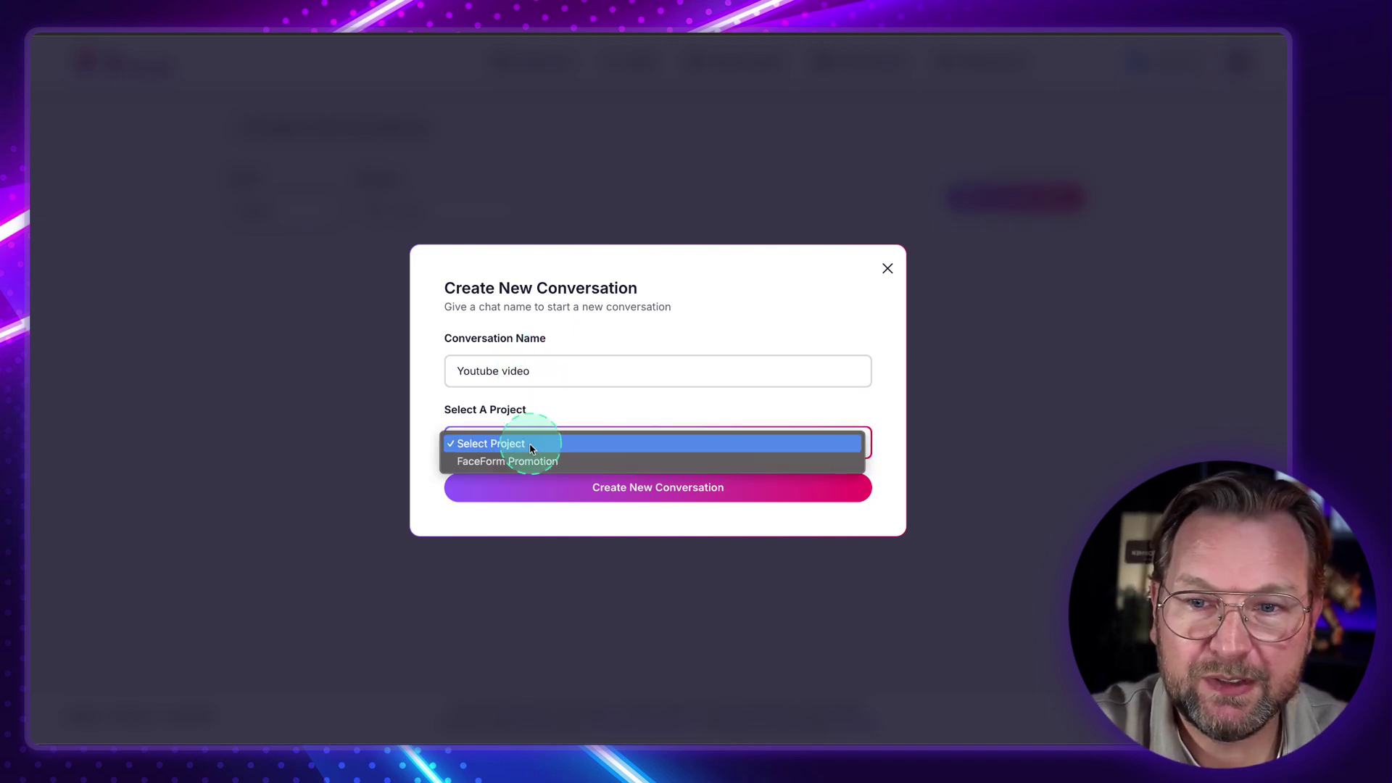
{"action": "left_click", "coordinate": [508, 462]}
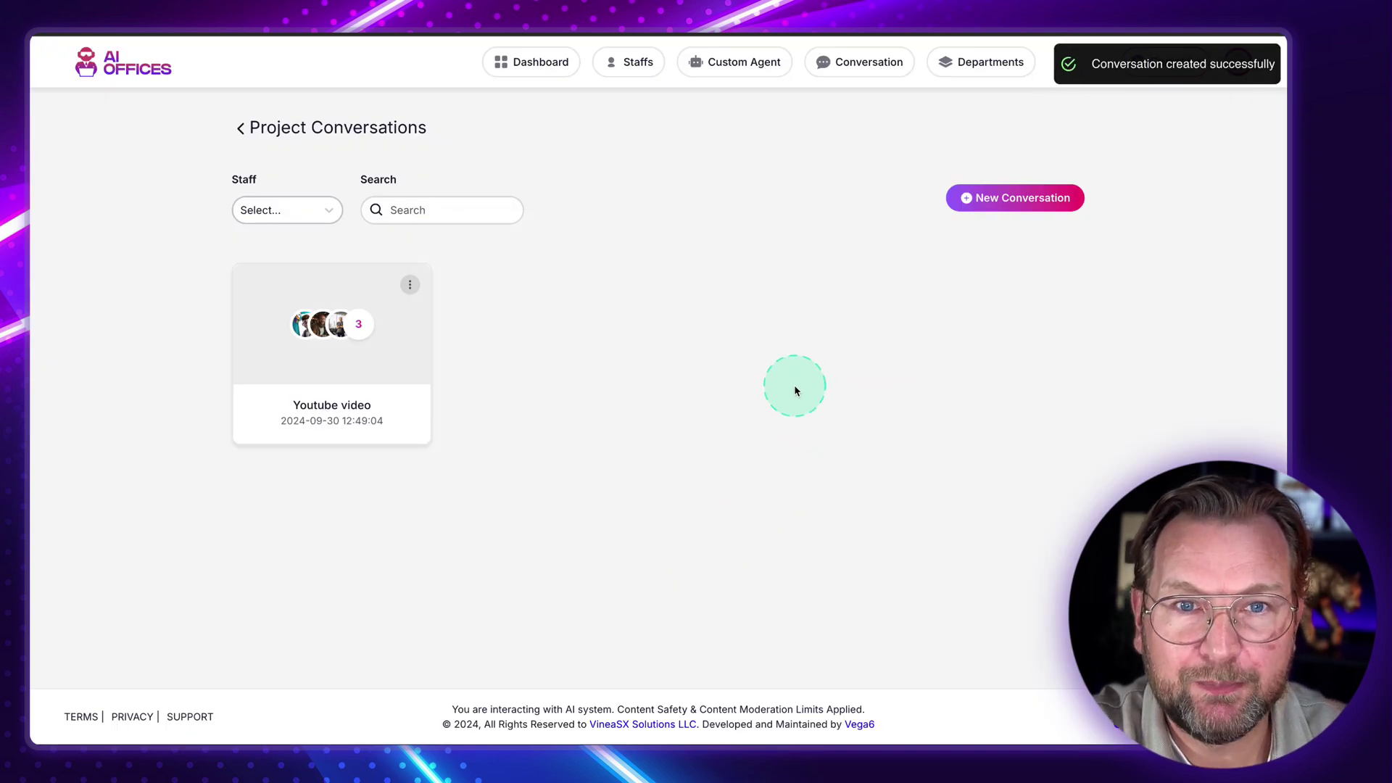
{"action": "left_click", "coordinate": [328, 339]}
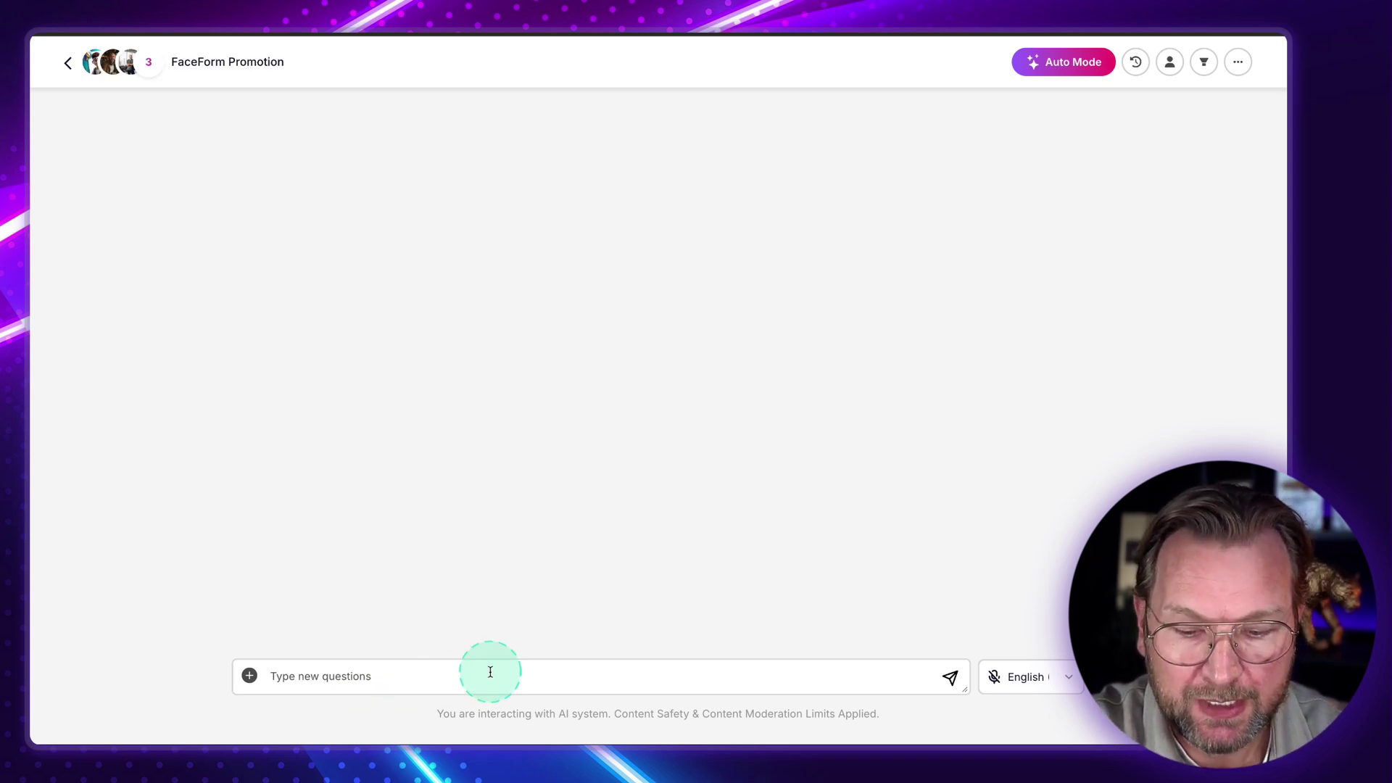
Mention FaceForm Expert Tim and send 'Write a youtube video script for me'.
{"action": "type", "text": "@"}
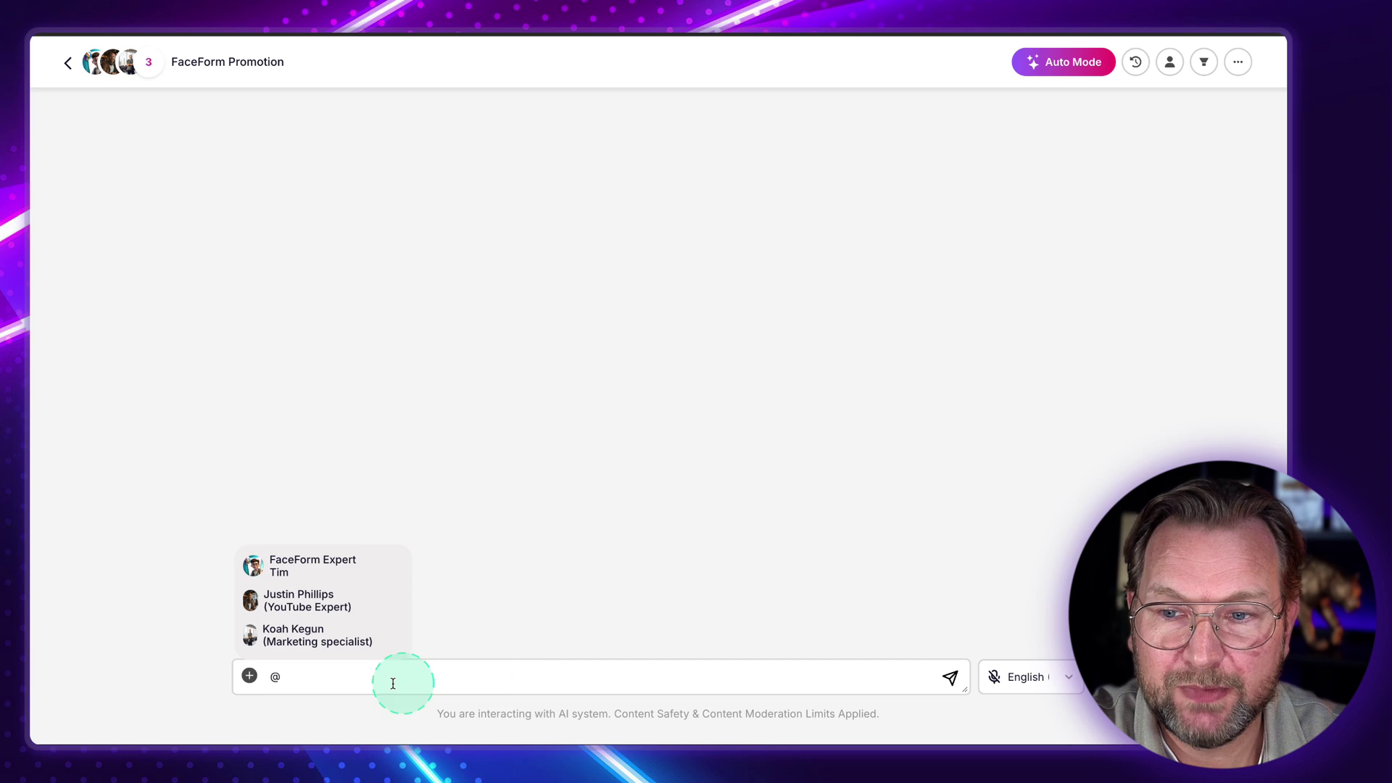
{"action": "left_click", "coordinate": [302, 575]}
{"action": "left_click", "coordinate": [452, 665]}
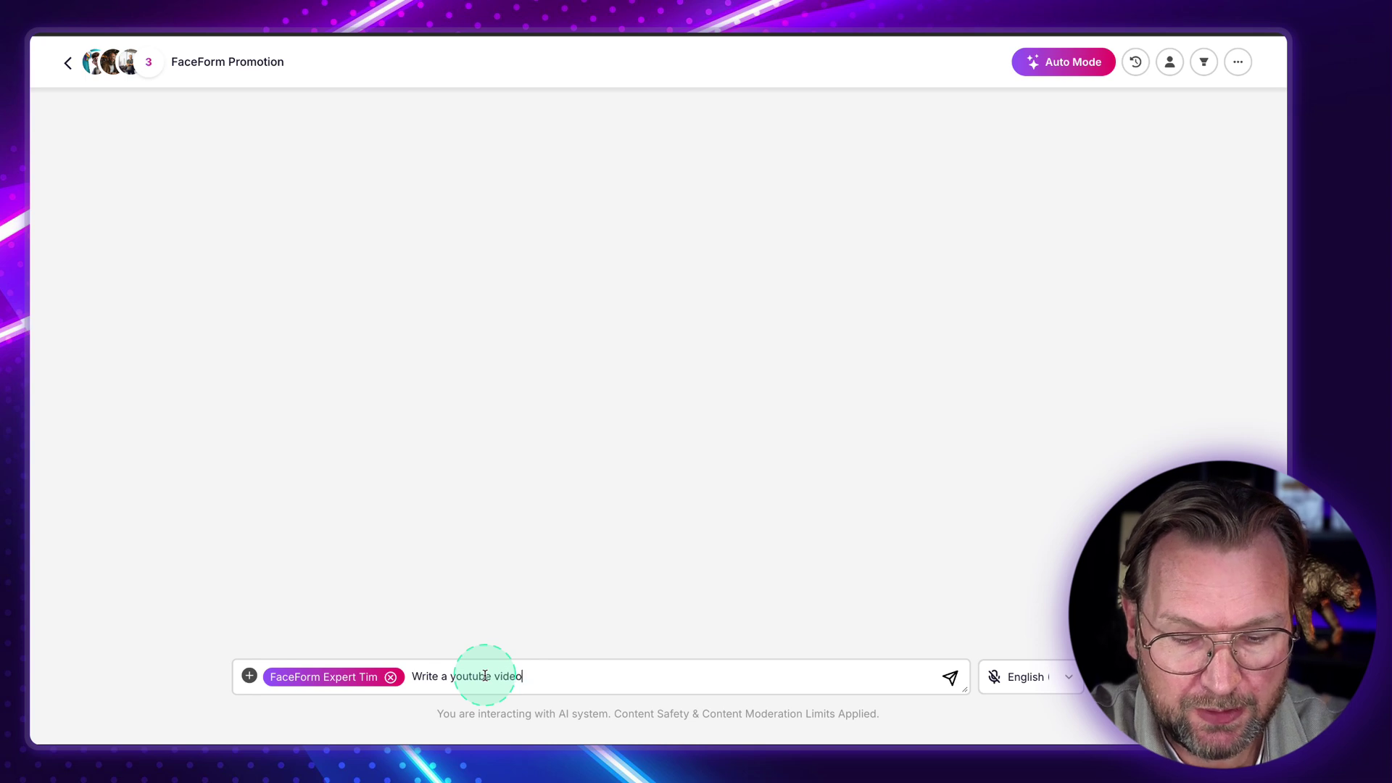
{"action": "type", "text": "Write a youtube video script for me"}
{"action": "key", "text": "Return"}
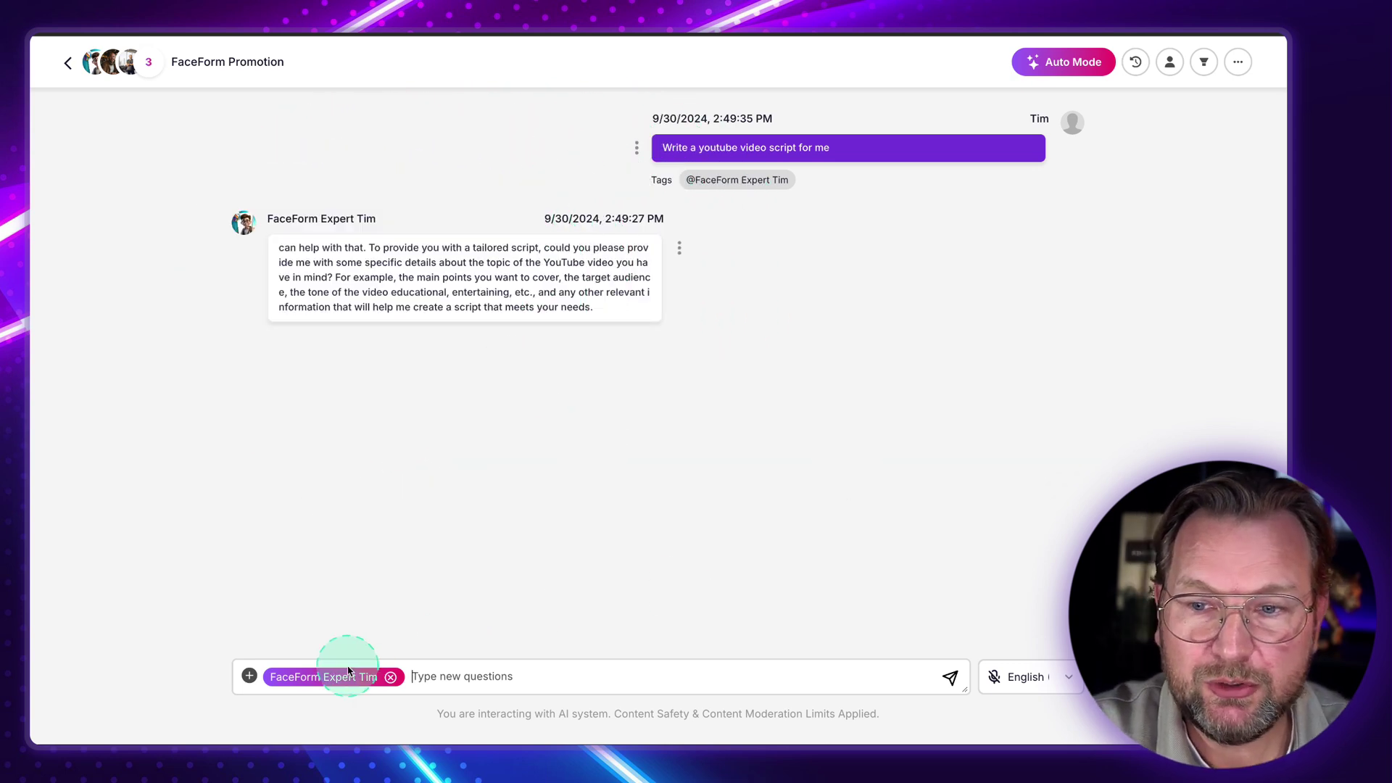
Attach the FaceForm product-info Word document from Downloads and send it to FaceForm Expert Tim.
{"action": "left_click", "coordinate": [248, 679]}
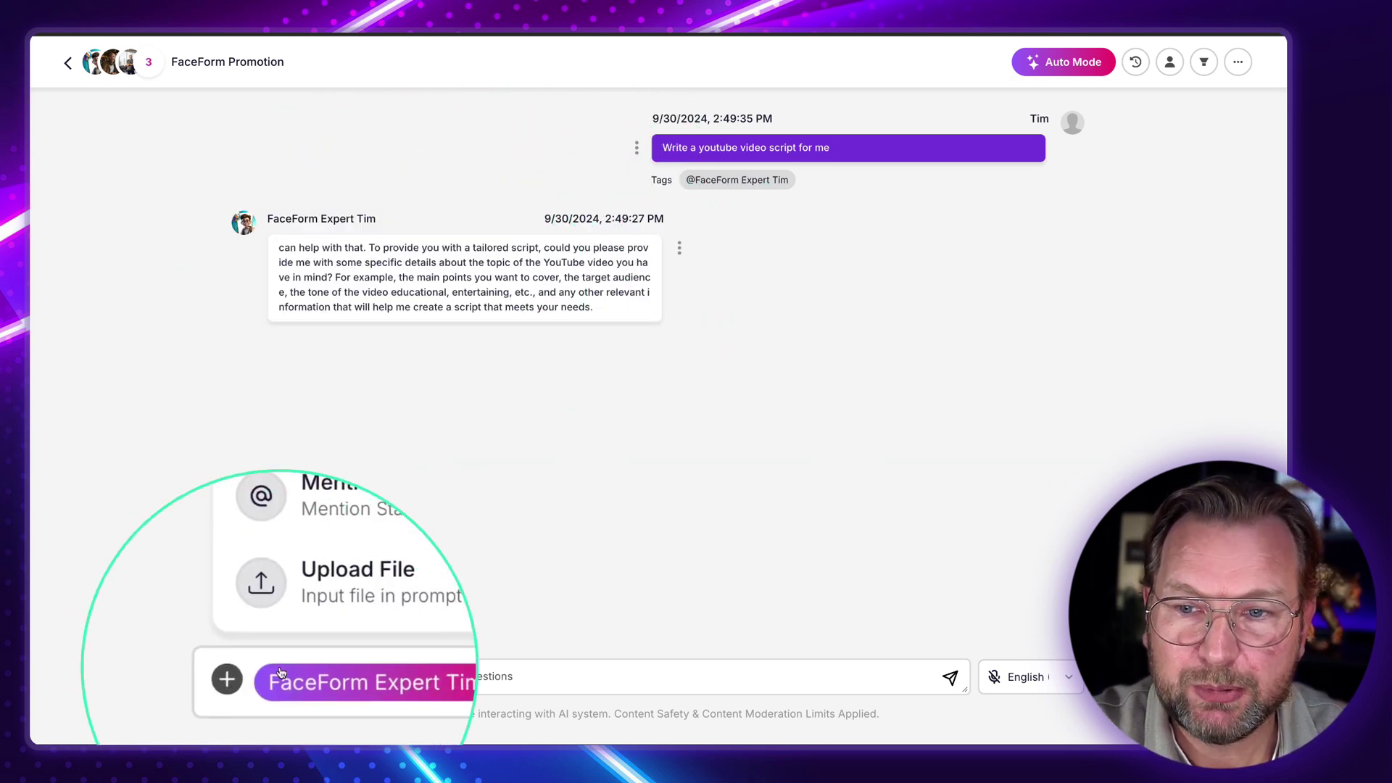
{"action": "left_click", "coordinate": [321, 638]}
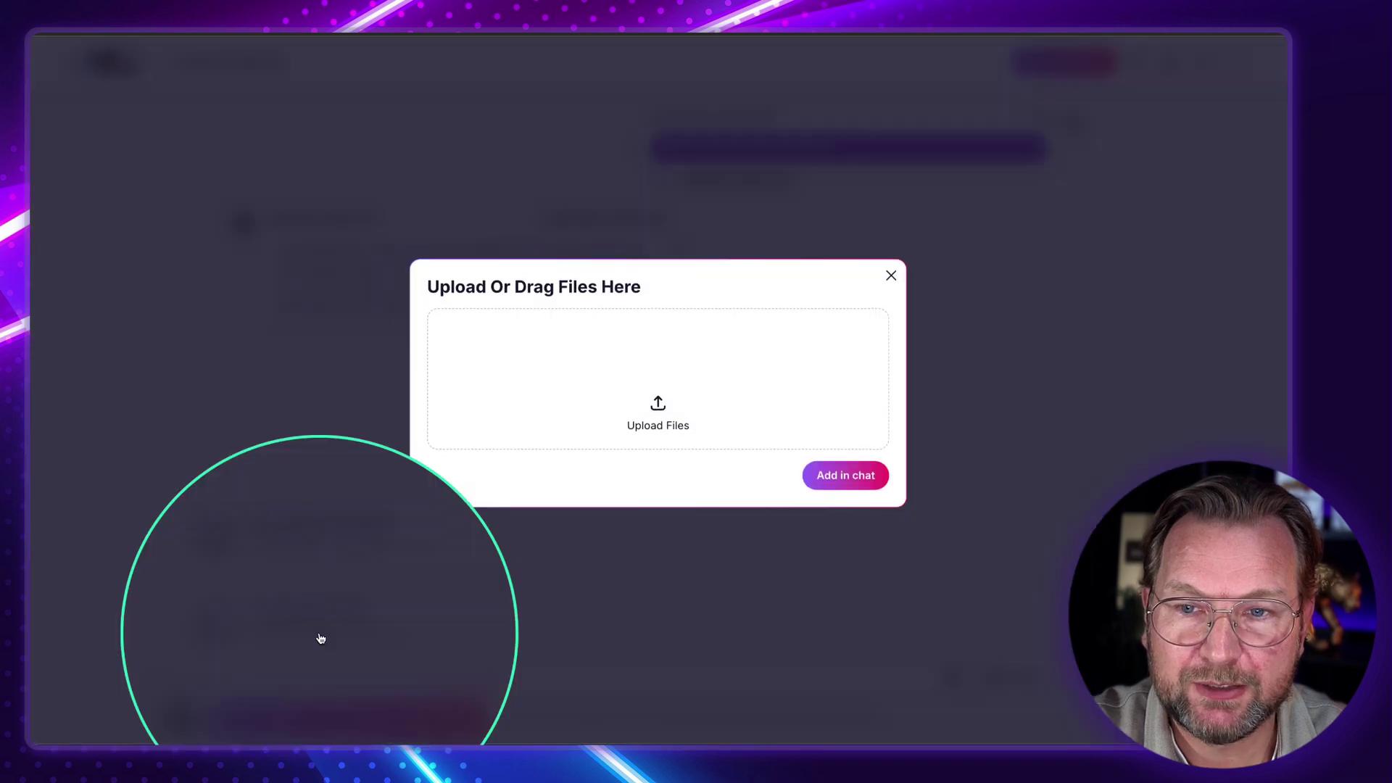
{"action": "left_click", "coordinate": [656, 413]}
{"action": "scroll", "coordinate": [663, 438], "scroll_direction": "down", "scroll_amount": 3}
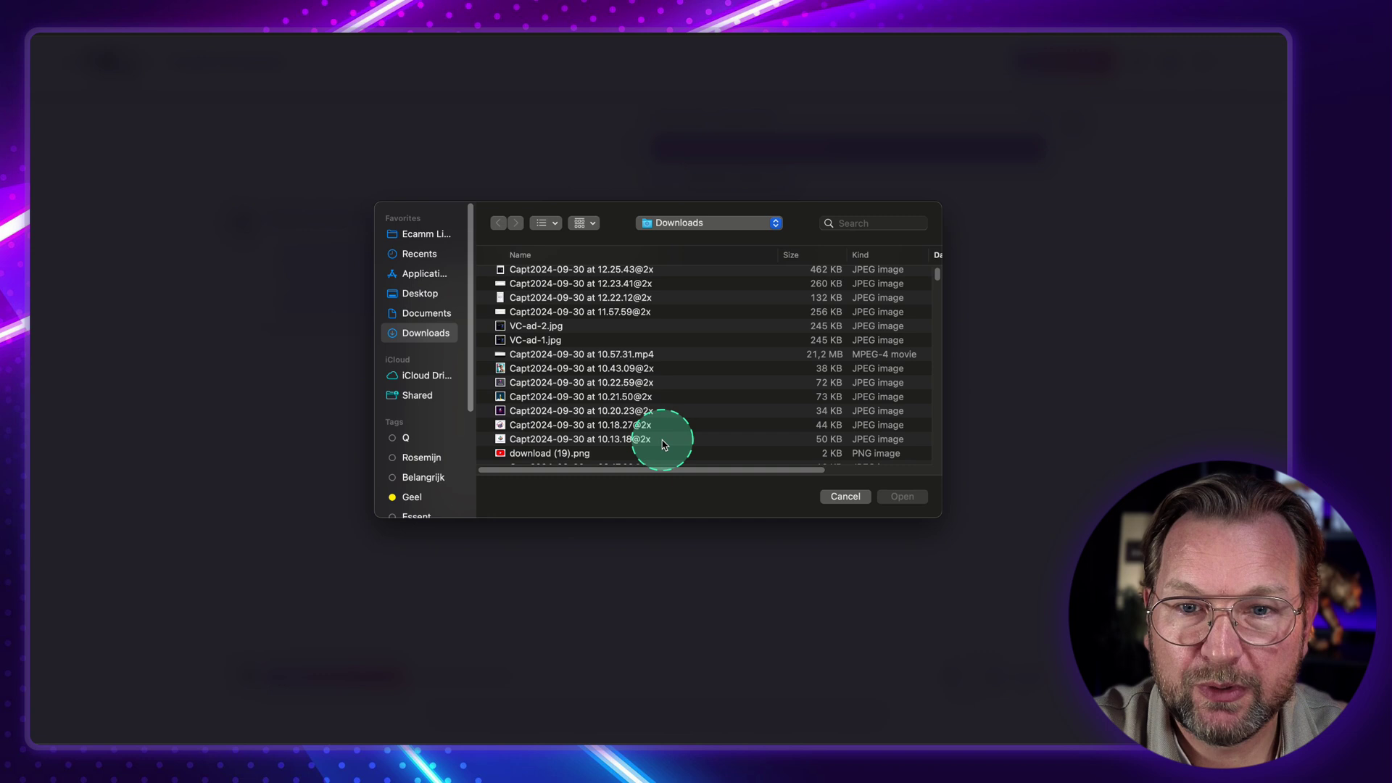
{"action": "double_click", "coordinate": [662, 441]}
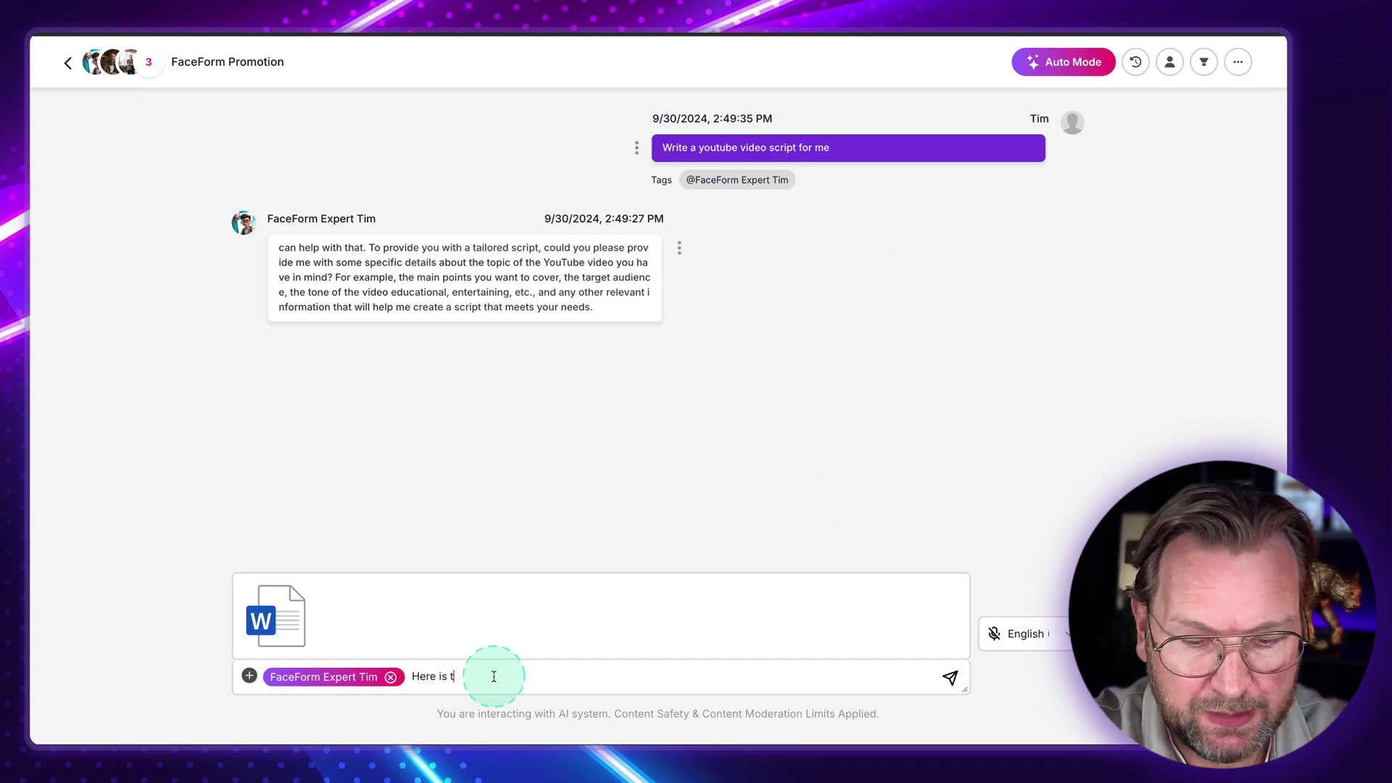
{"action": "key", "text": "Return"}
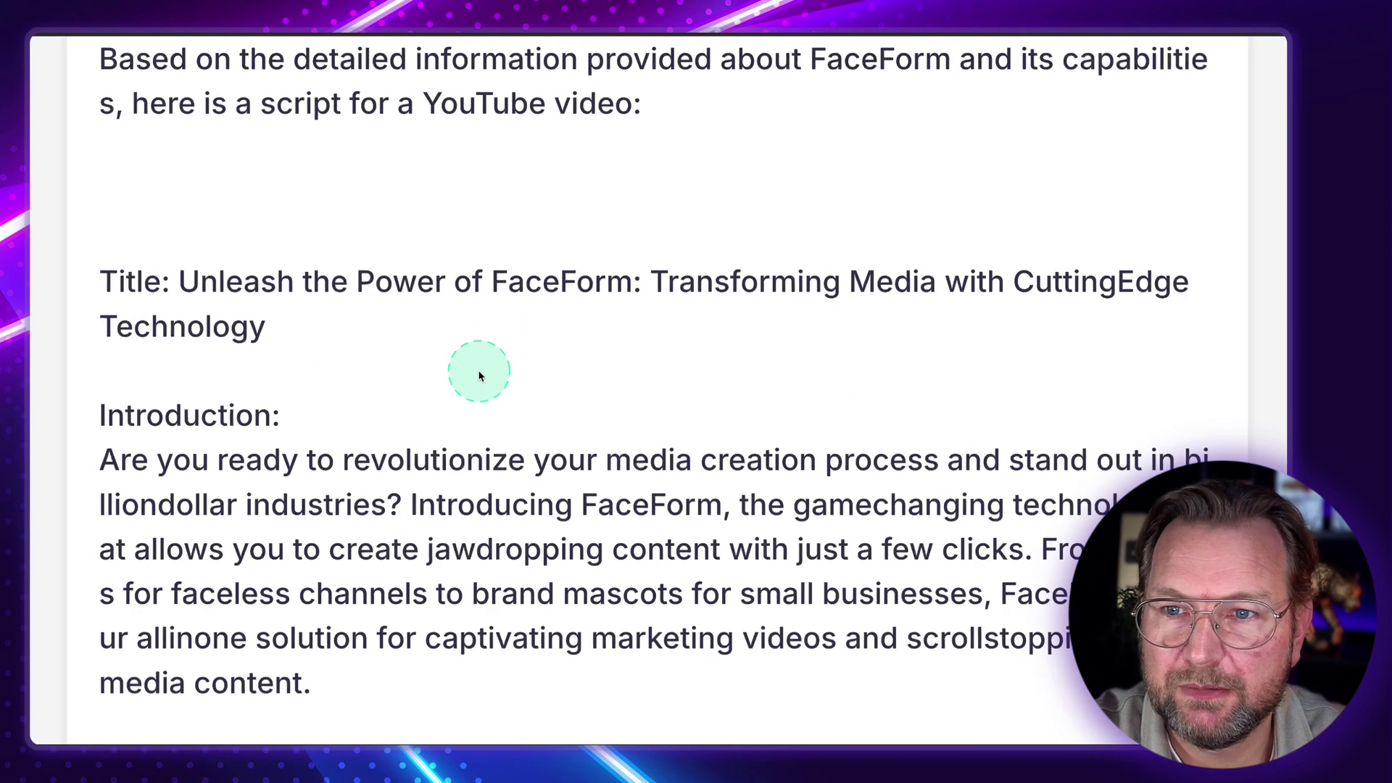
Read through the generated script's Title, Introduction and Main Points sections.
{"action": "scroll", "coordinate": [478, 376], "scroll_direction": "down", "scroll_amount": 4}
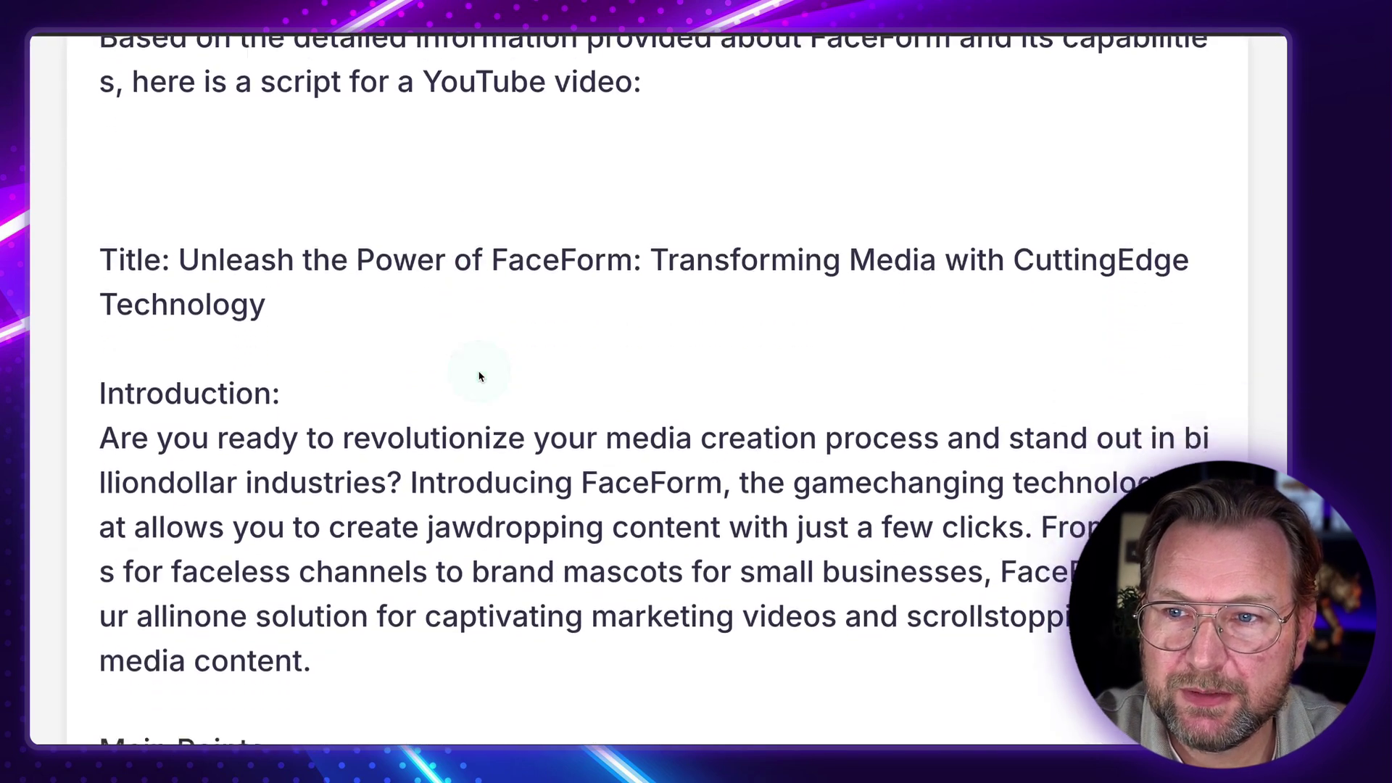
{"action": "scroll", "coordinate": [478, 376], "scroll_direction": "down", "scroll_amount": 1}
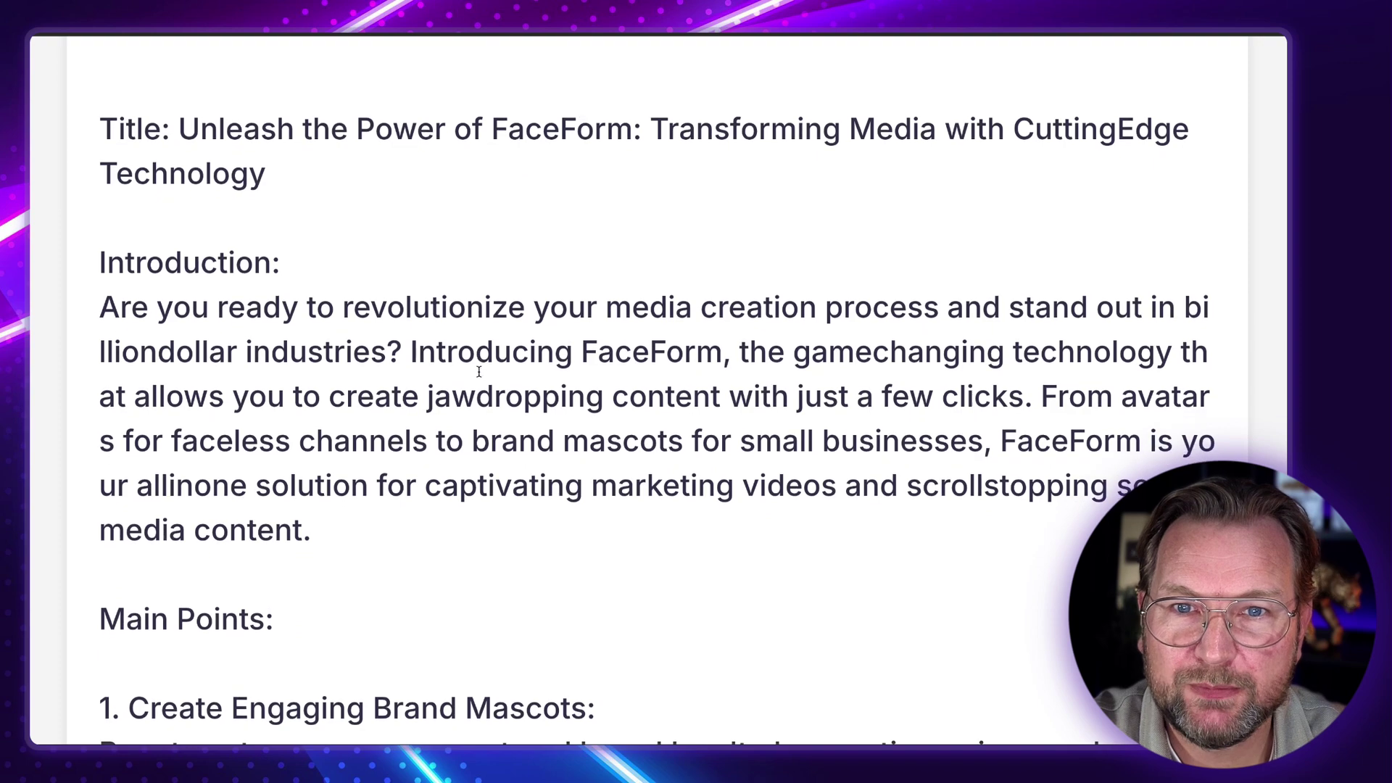
{"action": "scroll", "coordinate": [478, 373], "scroll_direction": "down", "scroll_amount": 1}
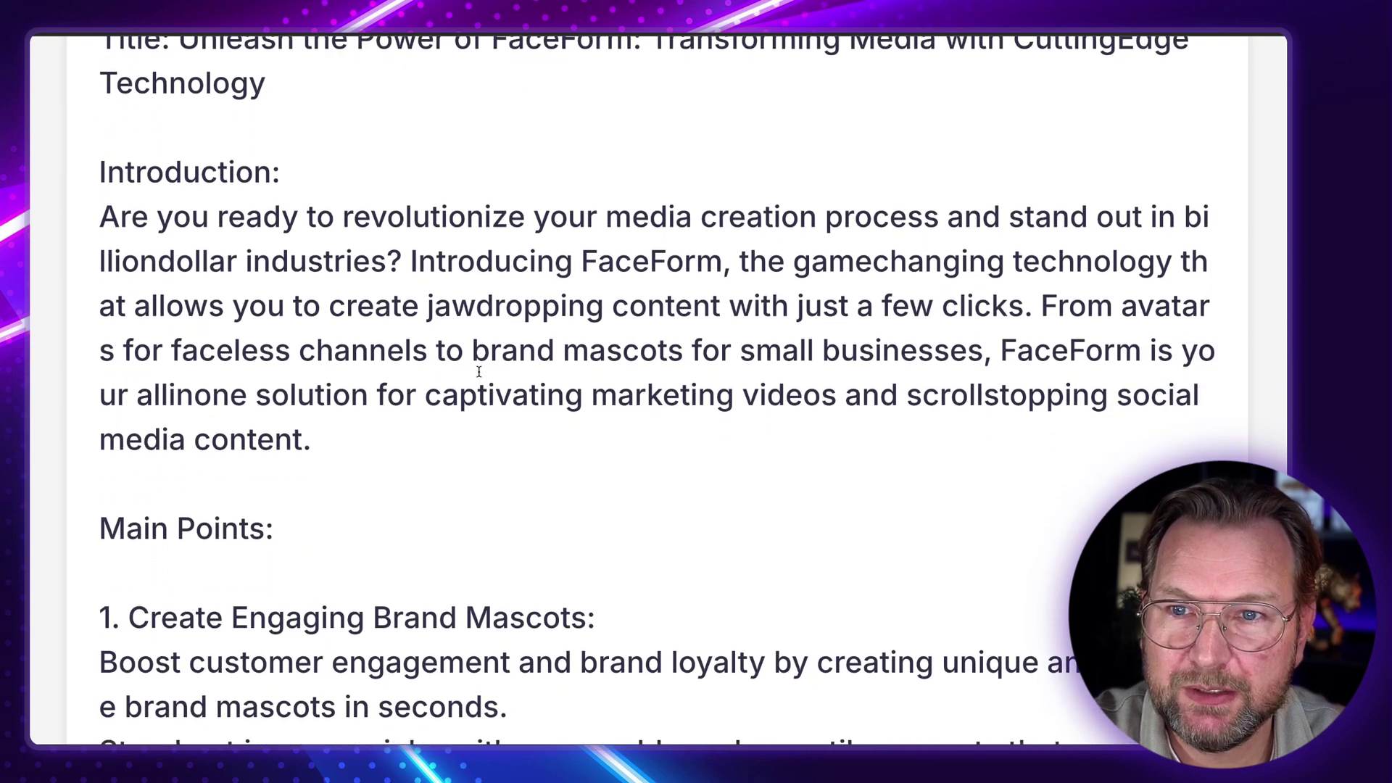
{"action": "left_click", "coordinate": [513, 357]}
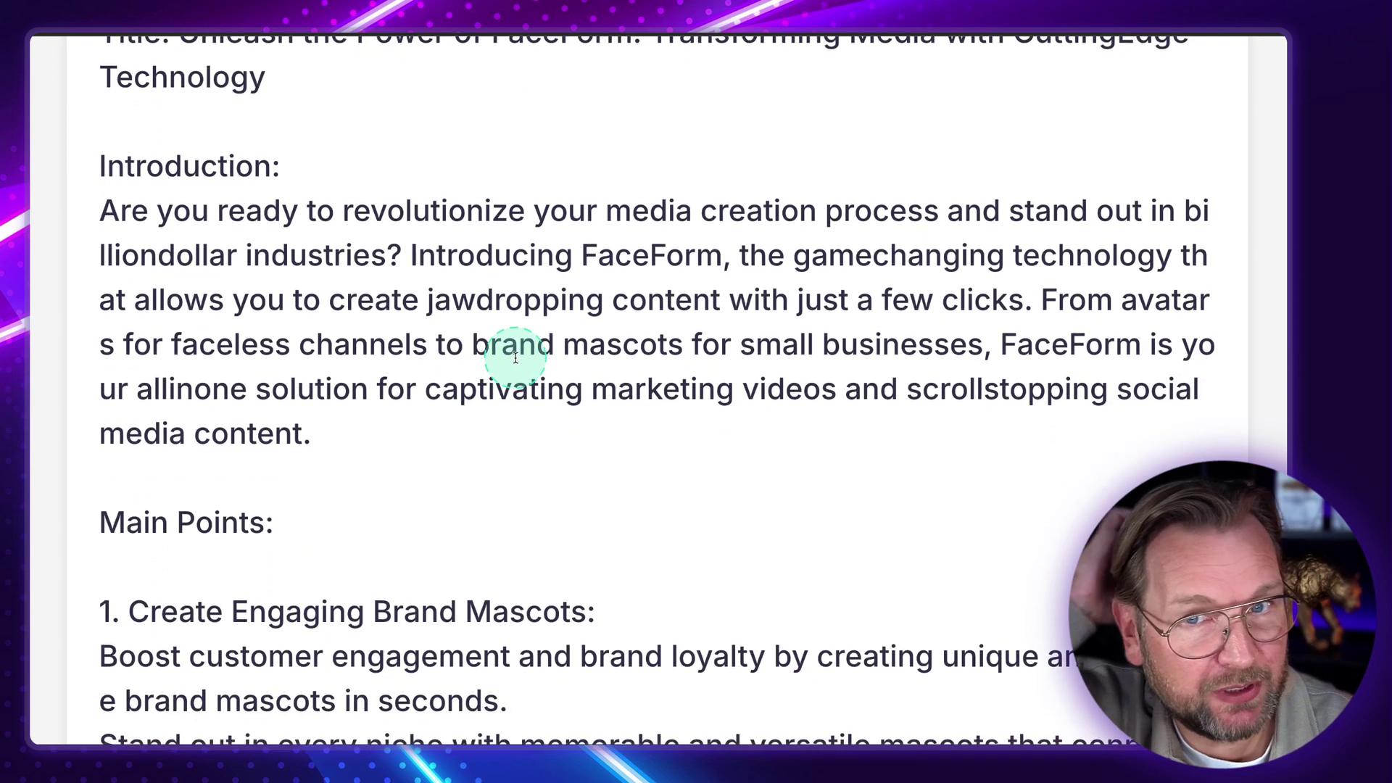
{"action": "scroll", "coordinate": [517, 358], "scroll_direction": "down", "scroll_amount": 5}
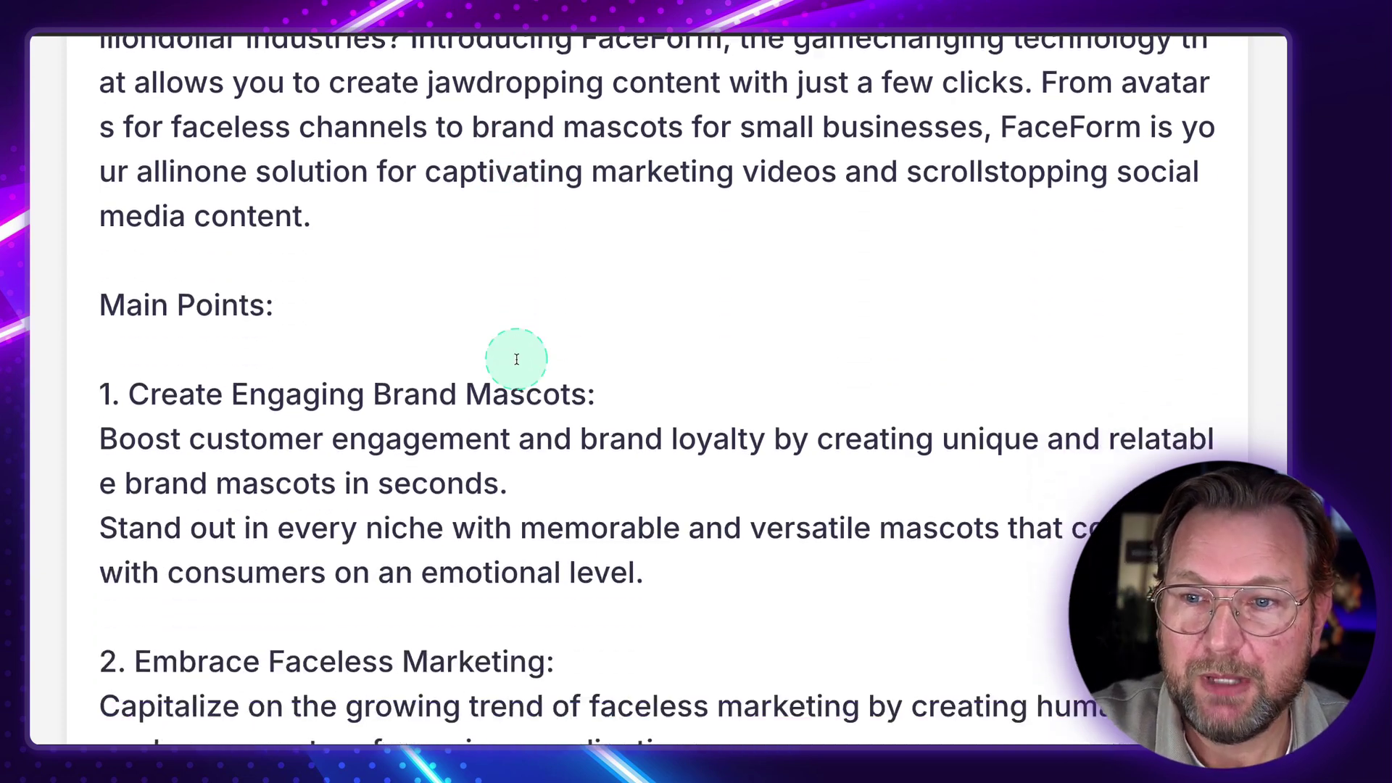
{"action": "scroll", "coordinate": [517, 359], "scroll_direction": "down", "scroll_amount": 3}
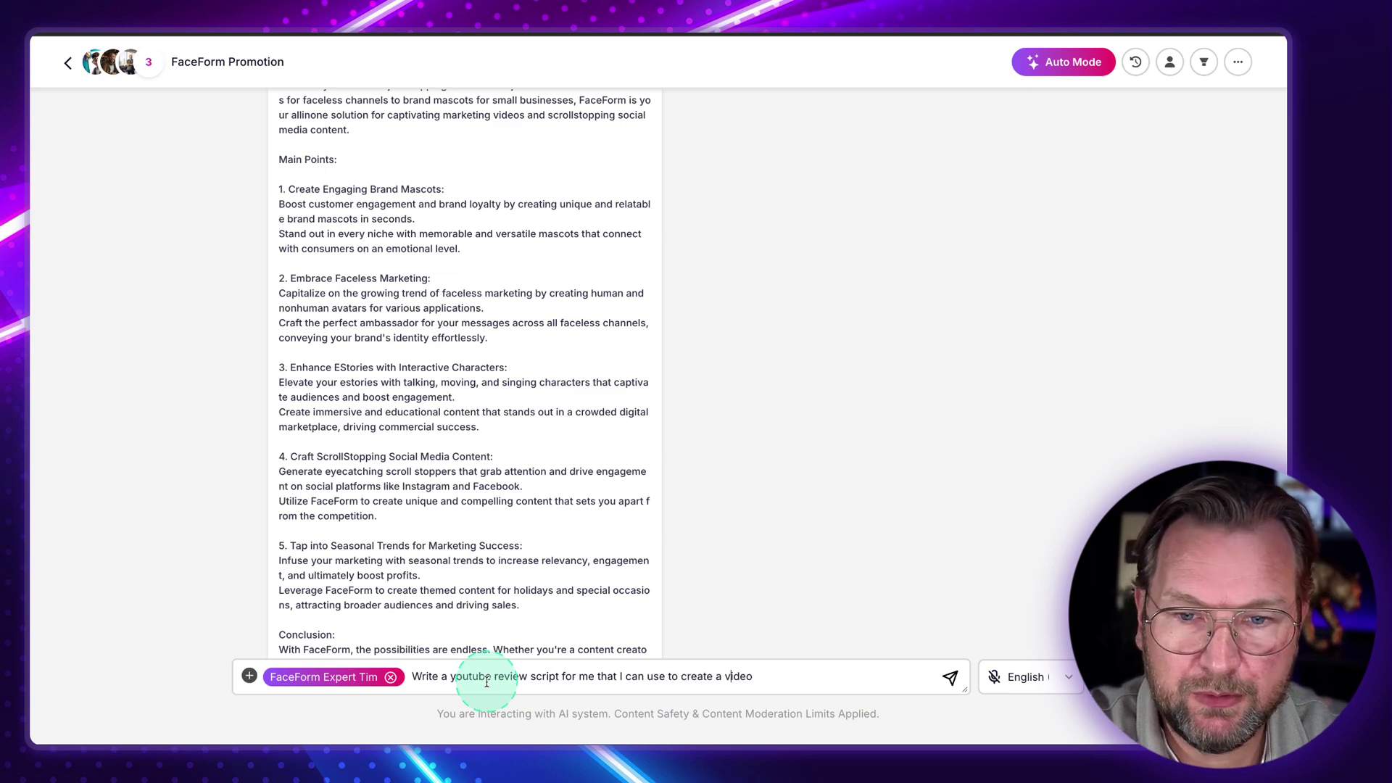
Add 'review' to the prompt and send the YouTube review script request.
{"action": "type", "text": "review"}
{"action": "key", "text": "Return"}
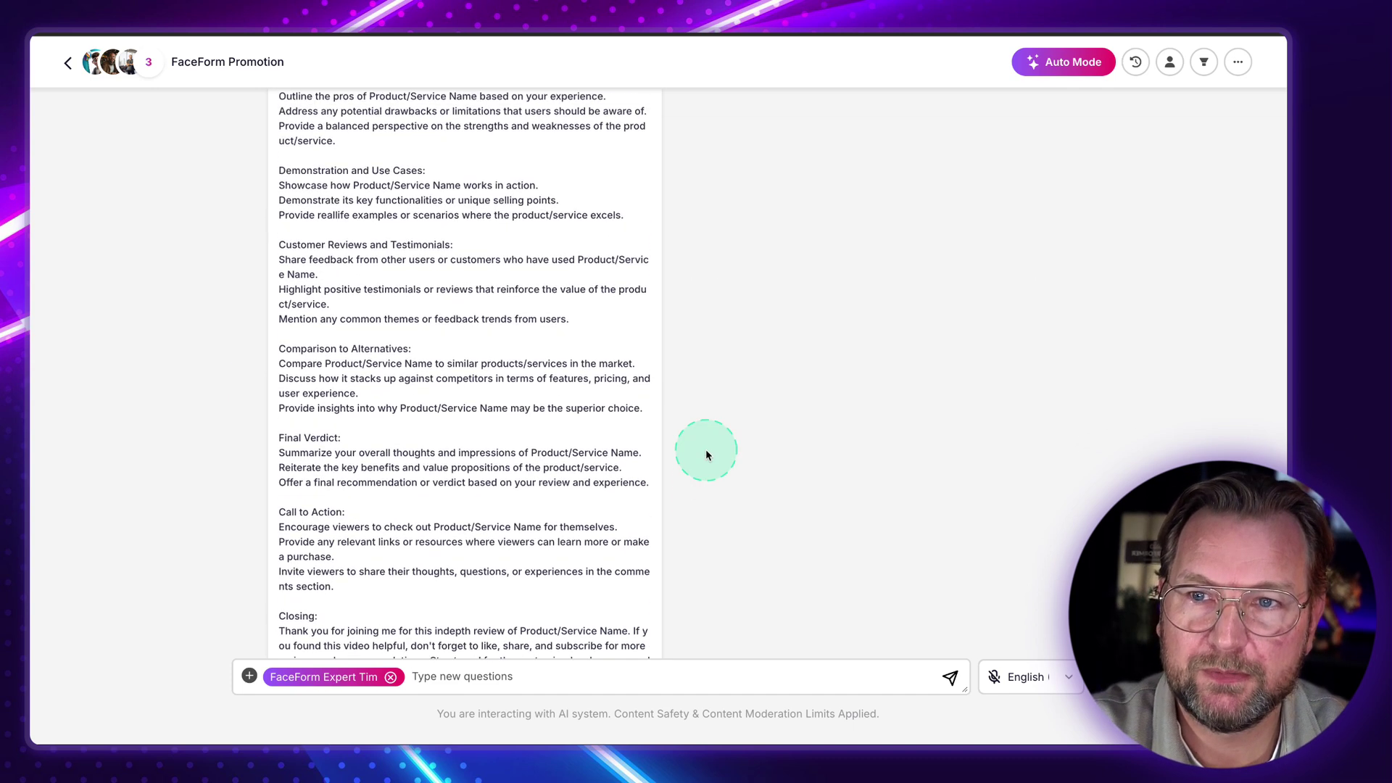
{"action": "scroll", "coordinate": [706, 455], "scroll_direction": "up", "scroll_amount": 6}
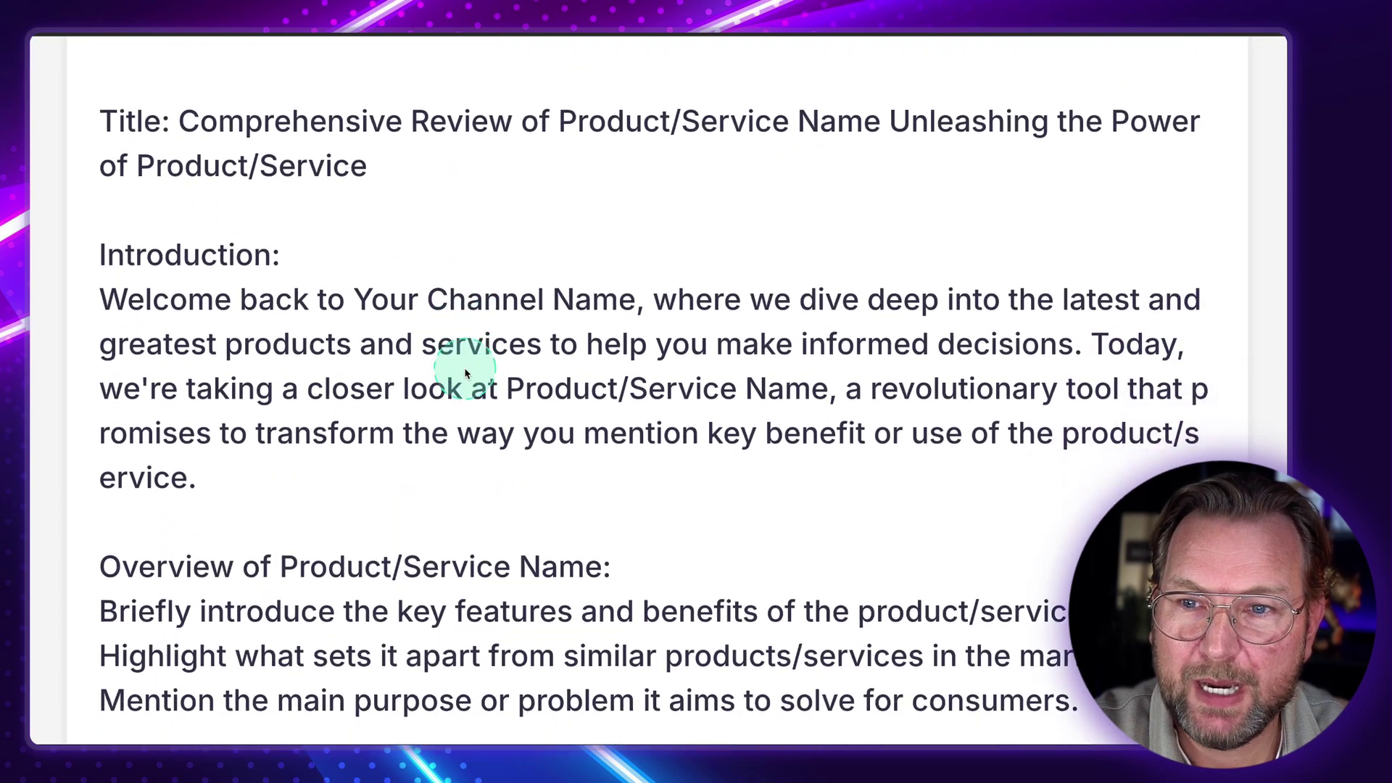
{"action": "scroll", "coordinate": [465, 373], "scroll_direction": "down", "scroll_amount": 2}
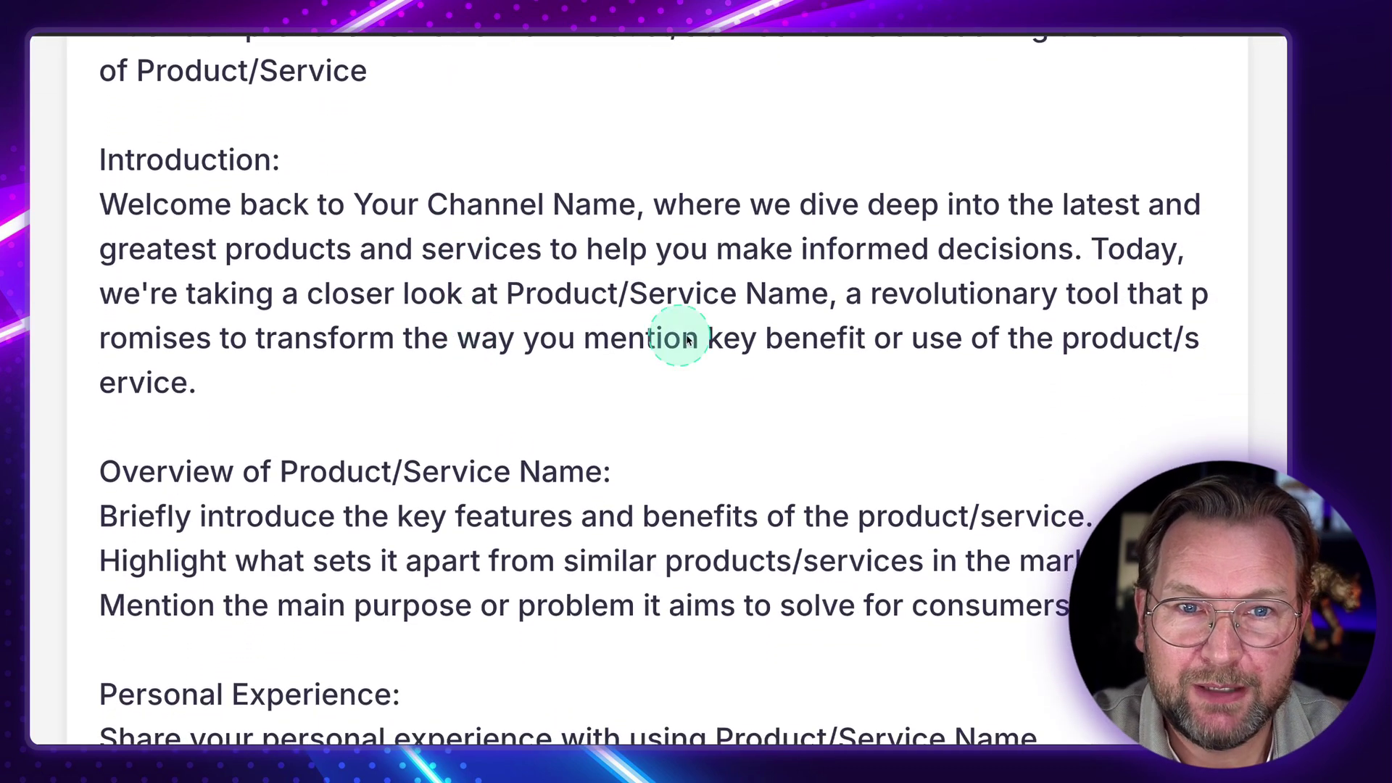
{"action": "scroll", "coordinate": [834, 335], "scroll_direction": "down", "scroll_amount": 5}
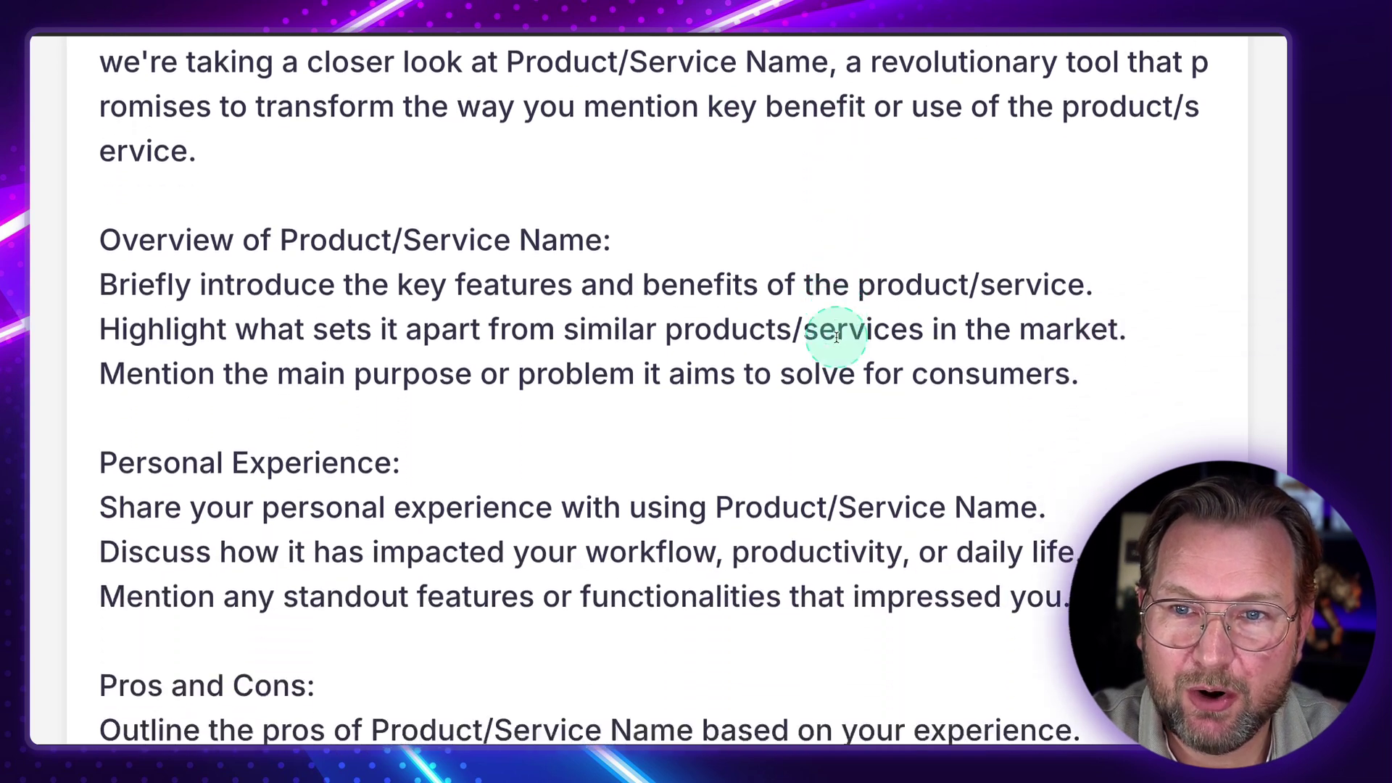
{"action": "scroll", "coordinate": [836, 337], "scroll_direction": "down", "scroll_amount": 1}
{"action": "scroll", "coordinate": [764, 305], "scroll_direction": "down", "scroll_amount": 2}
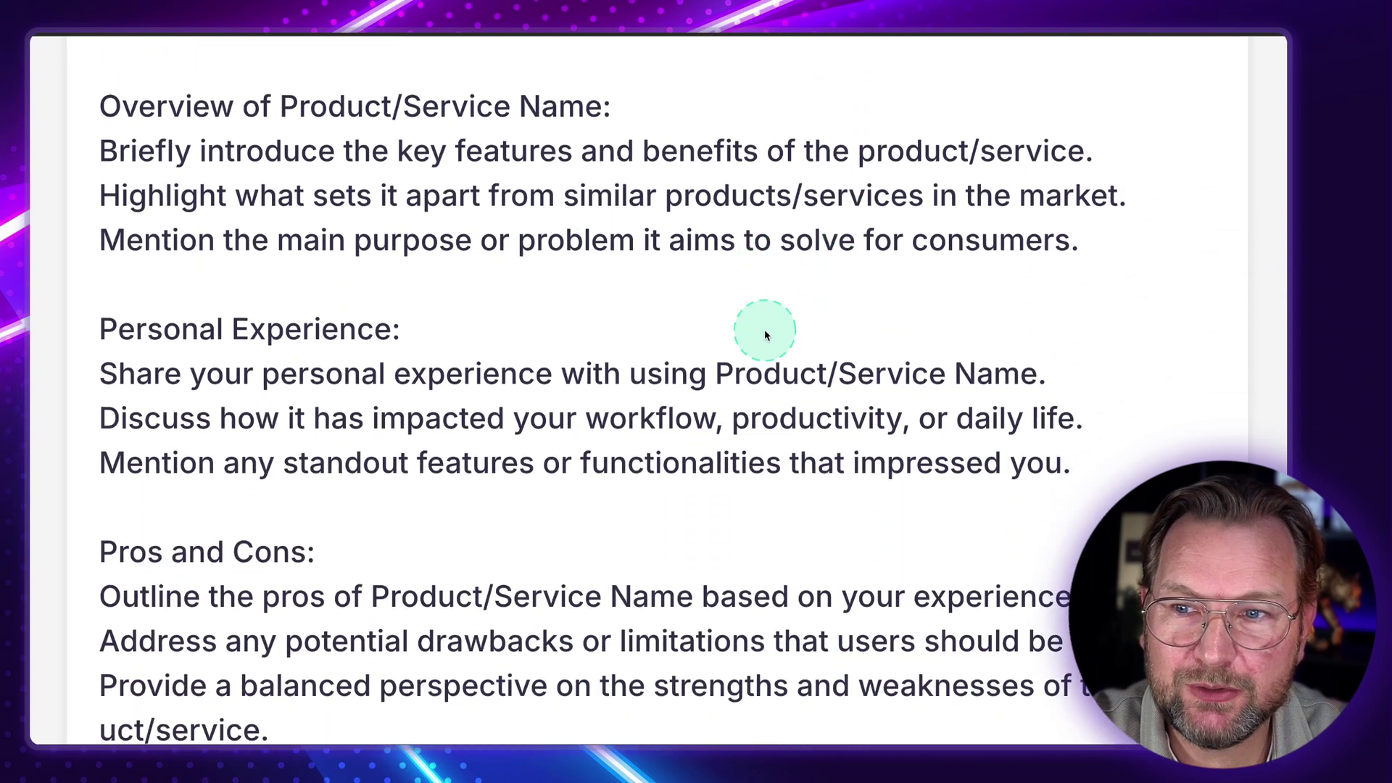
{"action": "scroll", "coordinate": [698, 360], "scroll_direction": "down", "scroll_amount": 4}
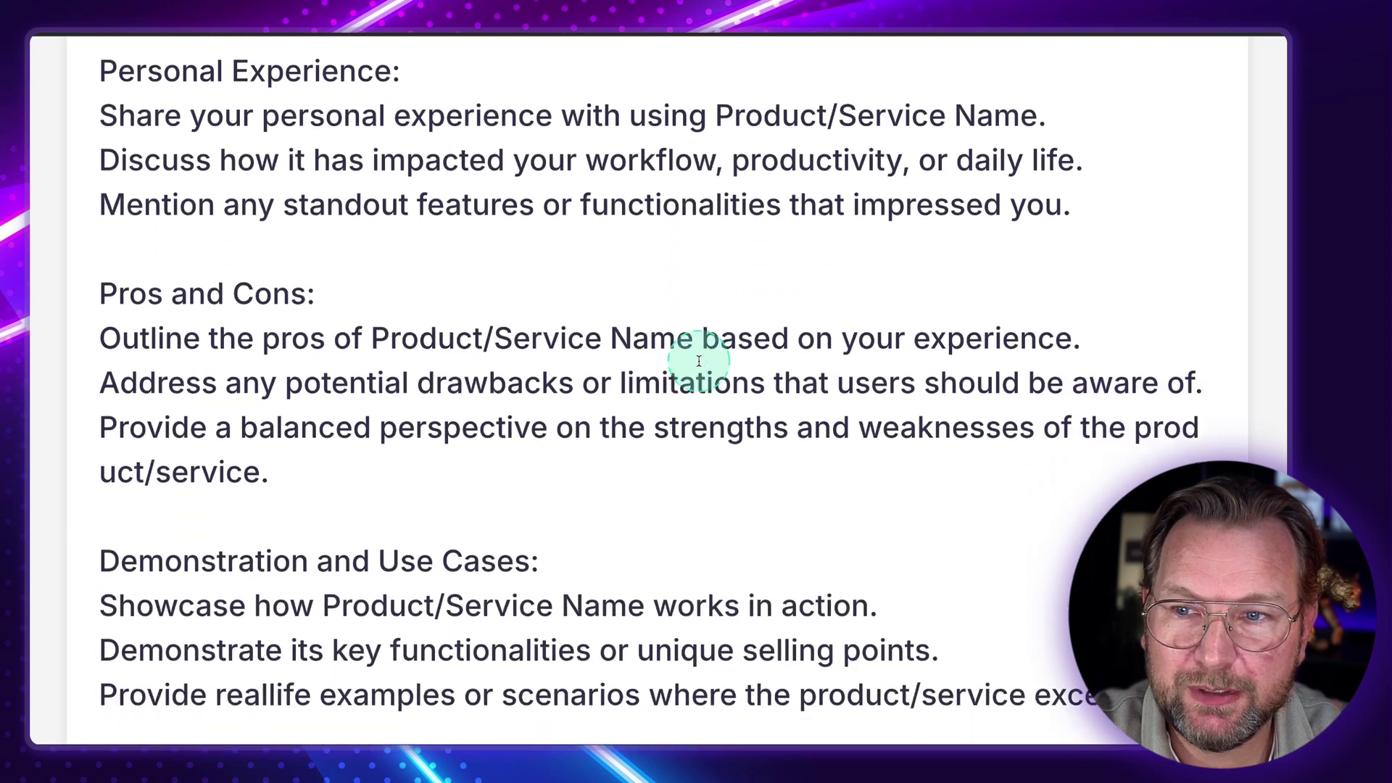
{"action": "scroll", "coordinate": [515, 353], "scroll_direction": "down", "scroll_amount": 4}
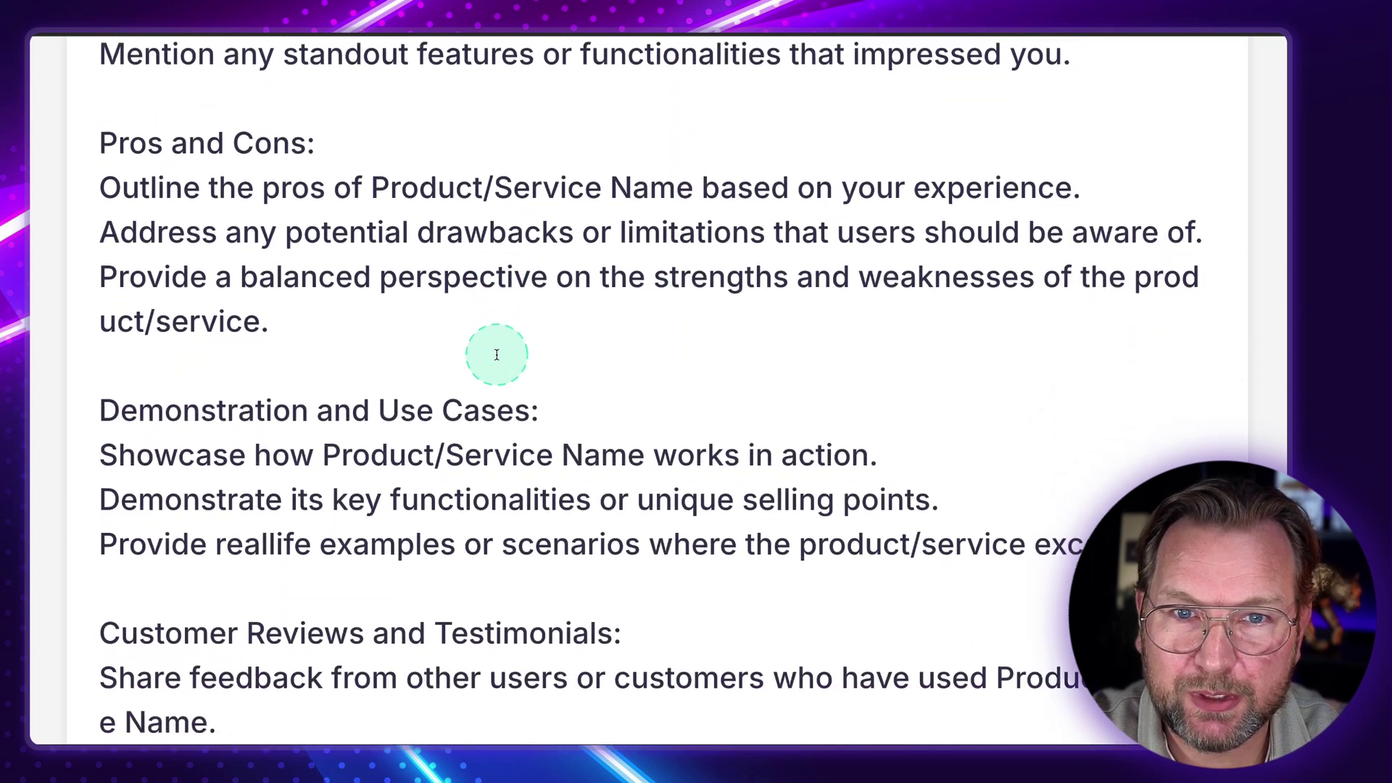
Look over the returned generic Product/Service Name review-script template.
{"action": "scroll", "coordinate": [606, 341], "scroll_direction": "down", "scroll_amount": 4}
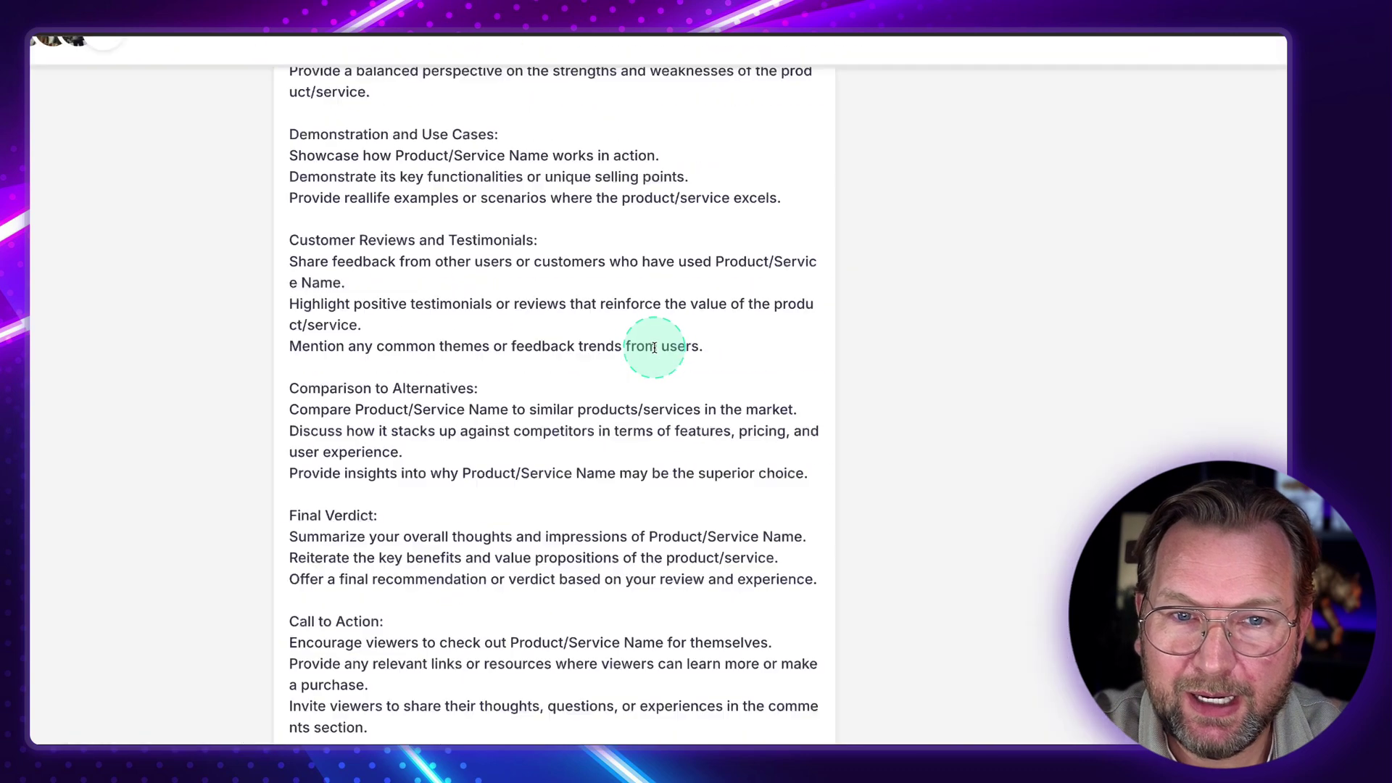
{"action": "scroll", "coordinate": [654, 348], "scroll_direction": "down", "scroll_amount": 2}
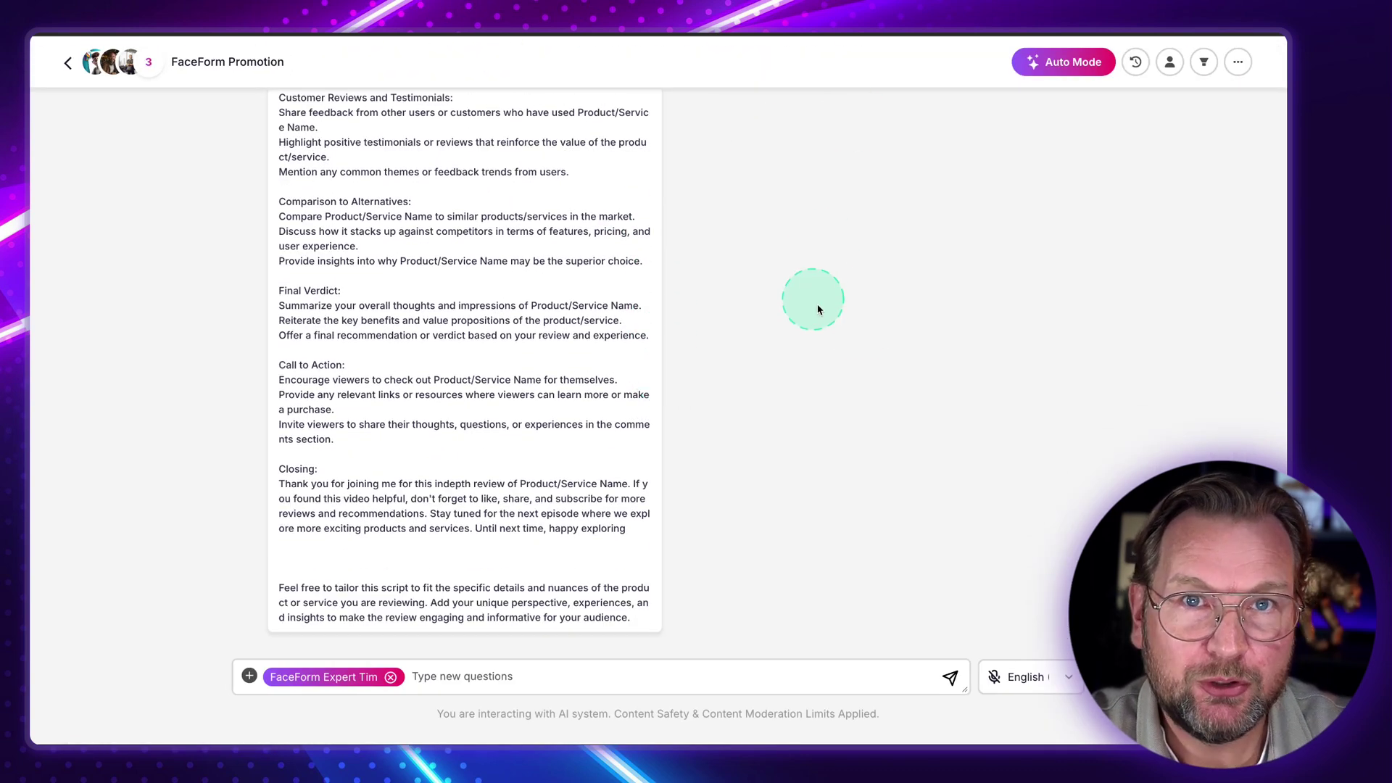
{"action": "scroll", "coordinate": [677, 384], "scroll_direction": "up", "scroll_amount": 10}
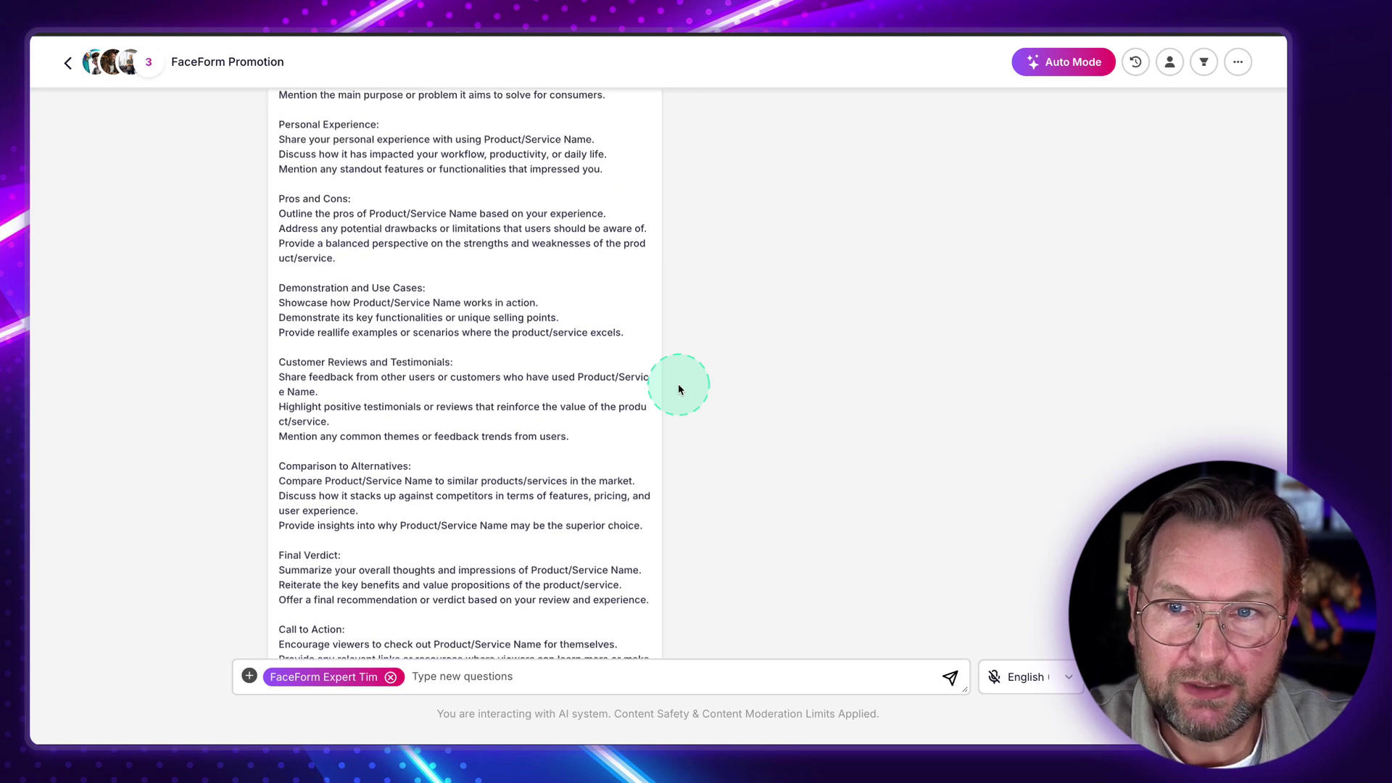
{"action": "scroll", "coordinate": [678, 390], "scroll_direction": "up", "scroll_amount": 2}
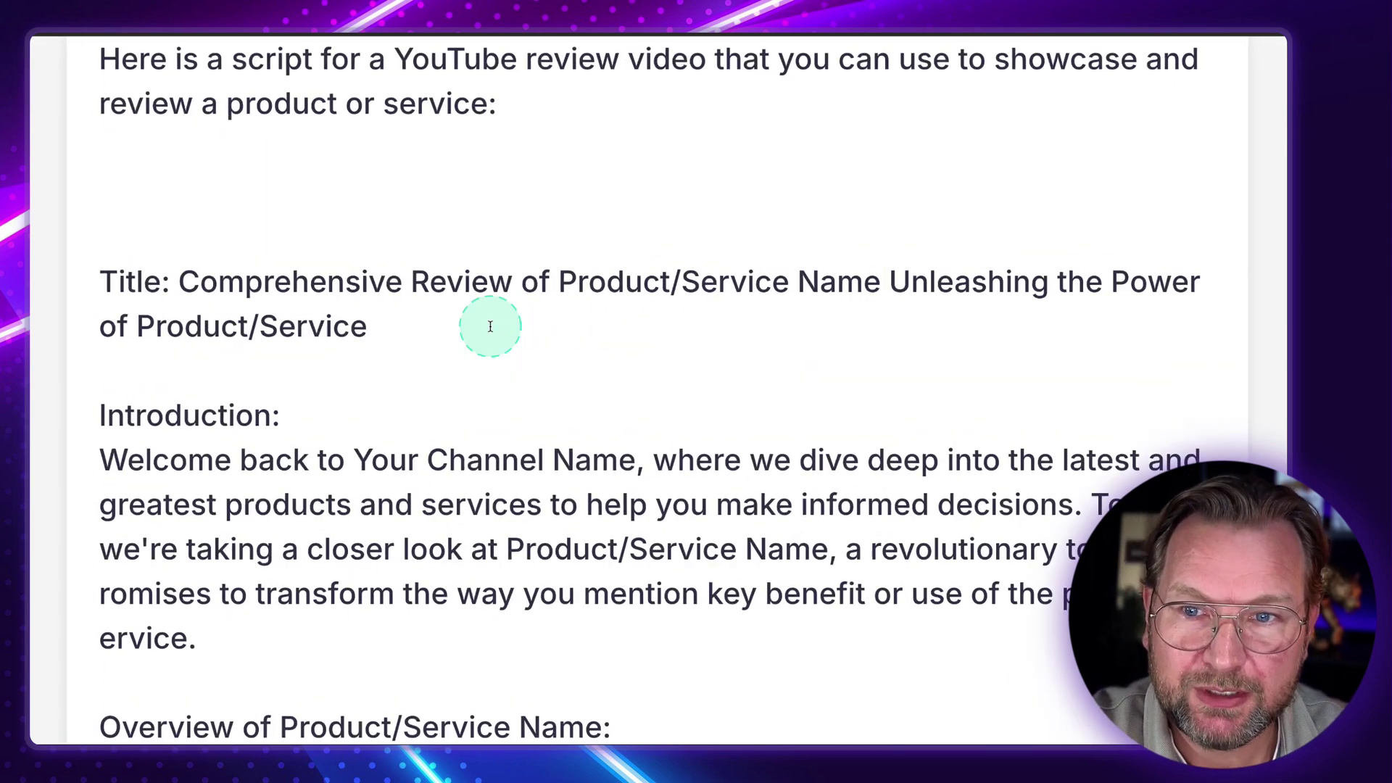
{"action": "scroll", "coordinate": [412, 286], "scroll_direction": "down", "scroll_amount": 2}
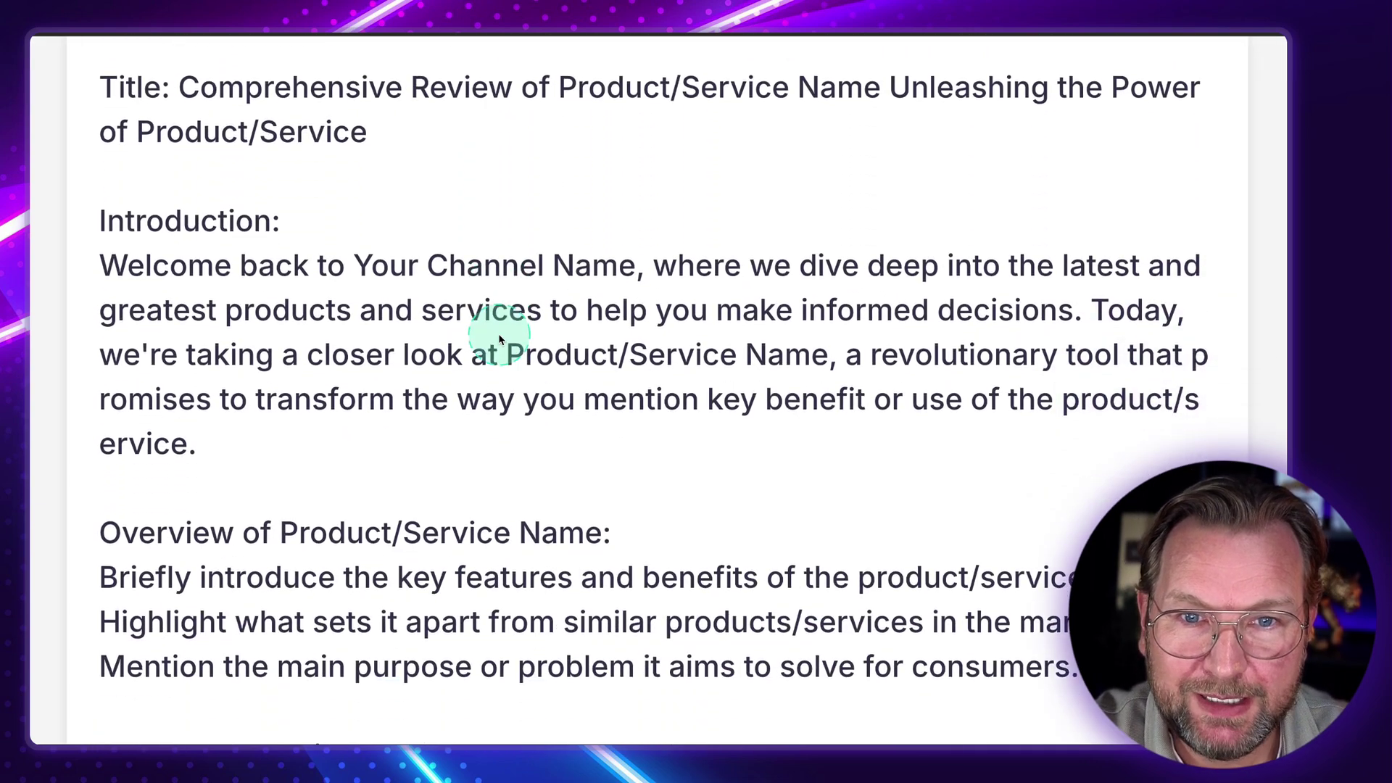
{"action": "scroll", "coordinate": [499, 339], "scroll_direction": "down", "scroll_amount": 3}
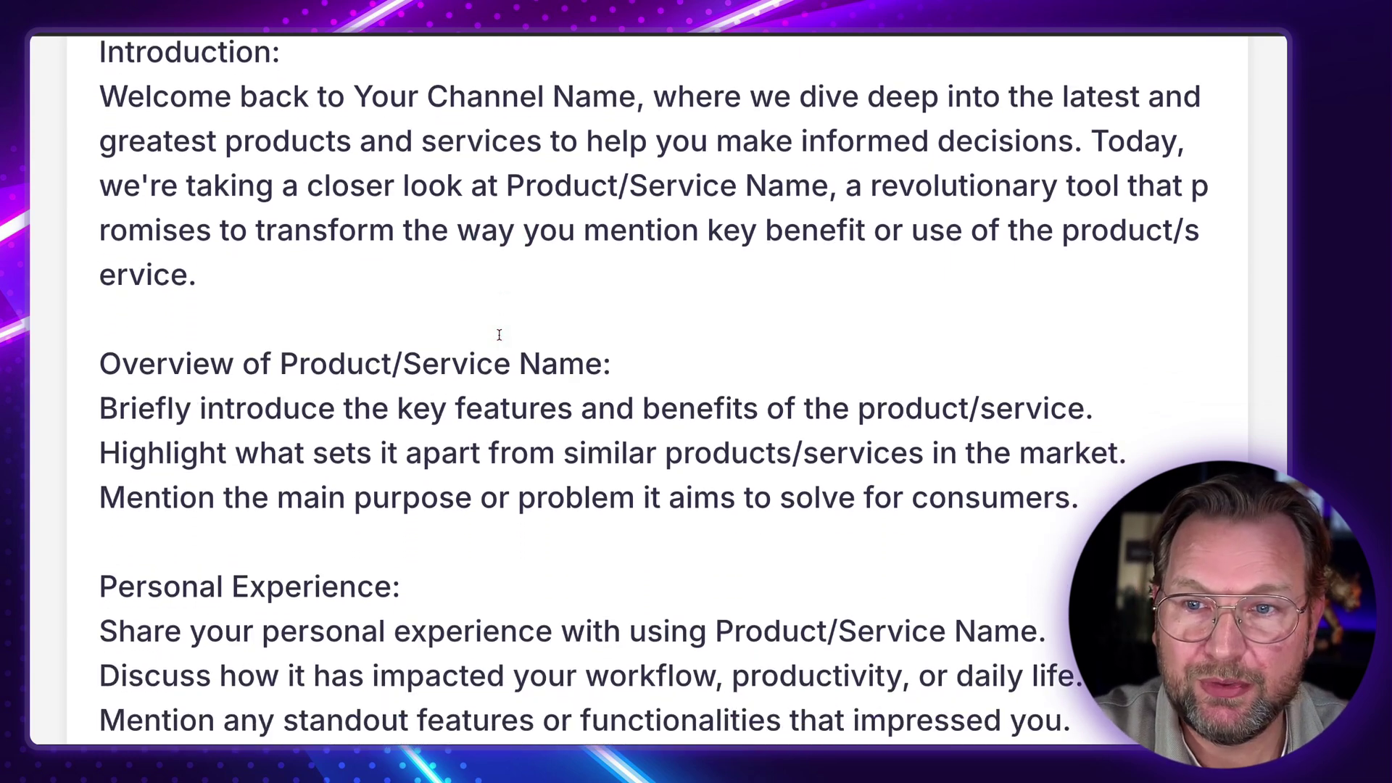
{"action": "scroll", "coordinate": [499, 335], "scroll_direction": "down", "scroll_amount": 2}
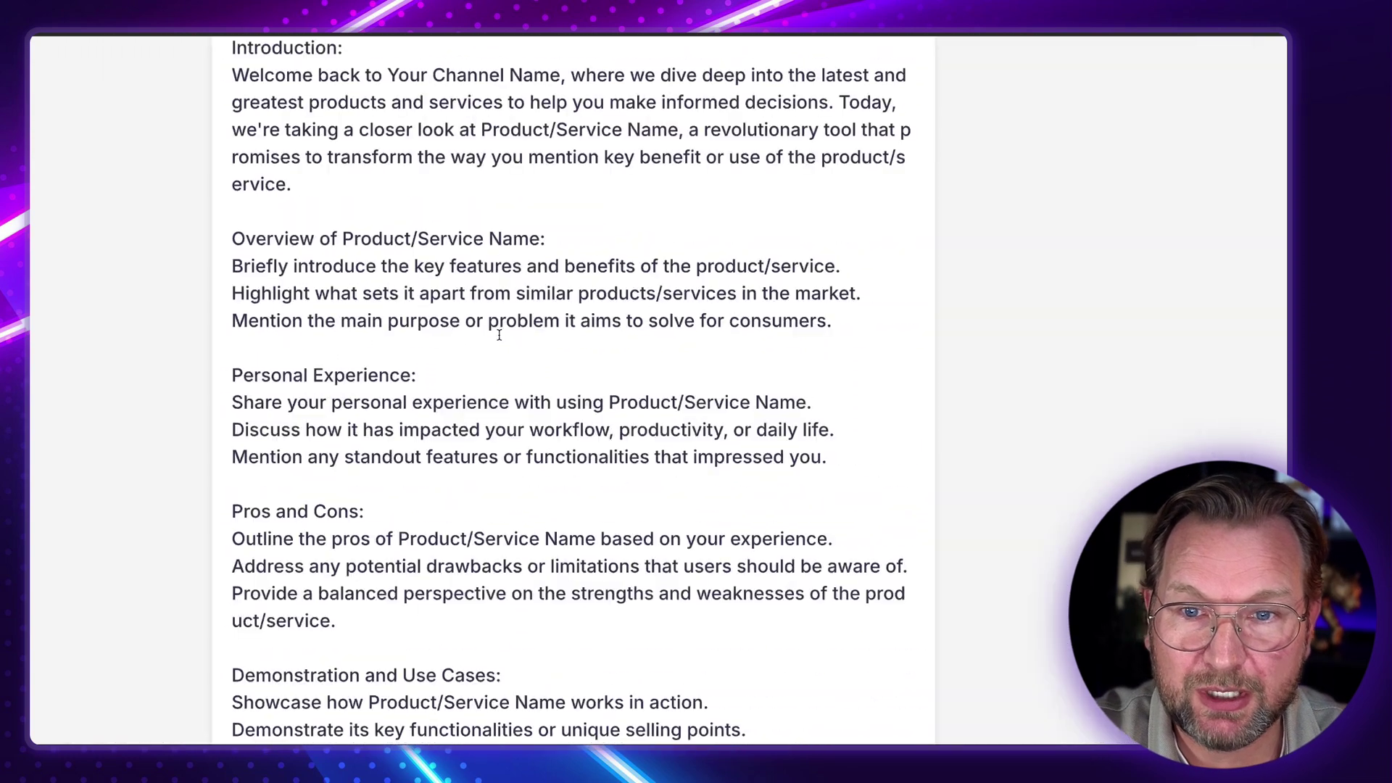
{"action": "left_click", "coordinate": [419, 578]}
{"action": "scroll", "coordinate": [555, 513], "scroll_direction": "up", "scroll_amount": 14}
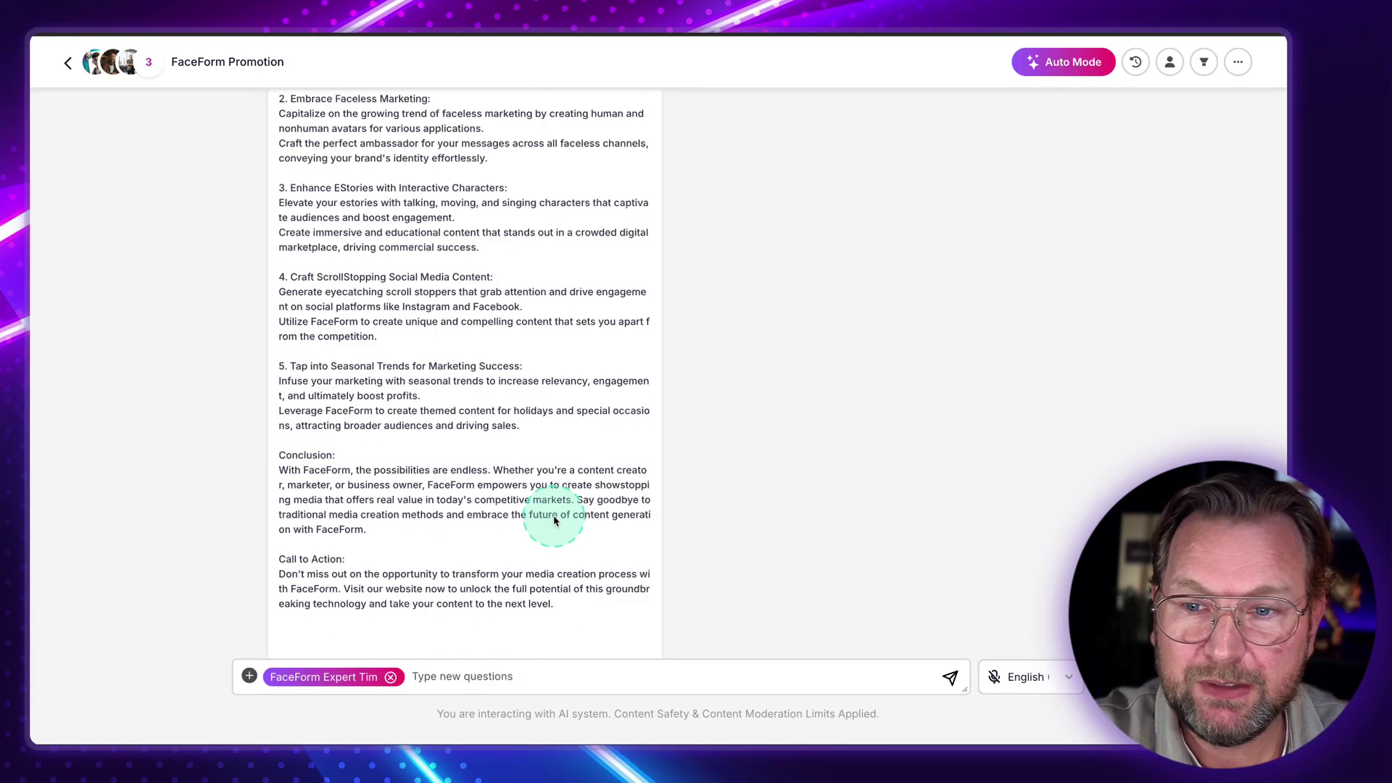
{"action": "scroll", "coordinate": [658, 530], "scroll_direction": "down", "scroll_amount": 4}
{"action": "scroll", "coordinate": [749, 531], "scroll_direction": "down", "scroll_amount": 10}
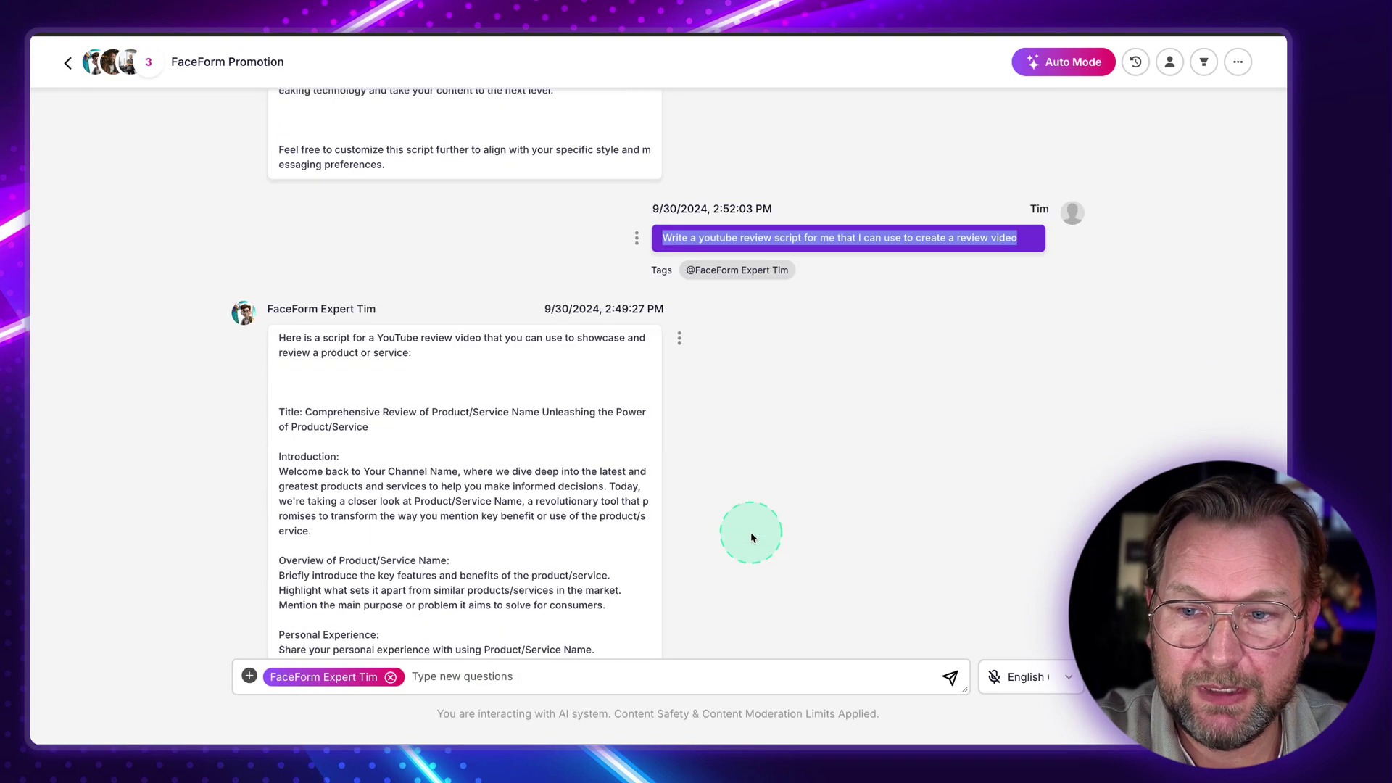
{"action": "scroll", "coordinate": [746, 569], "scroll_direction": "down", "scroll_amount": 7}
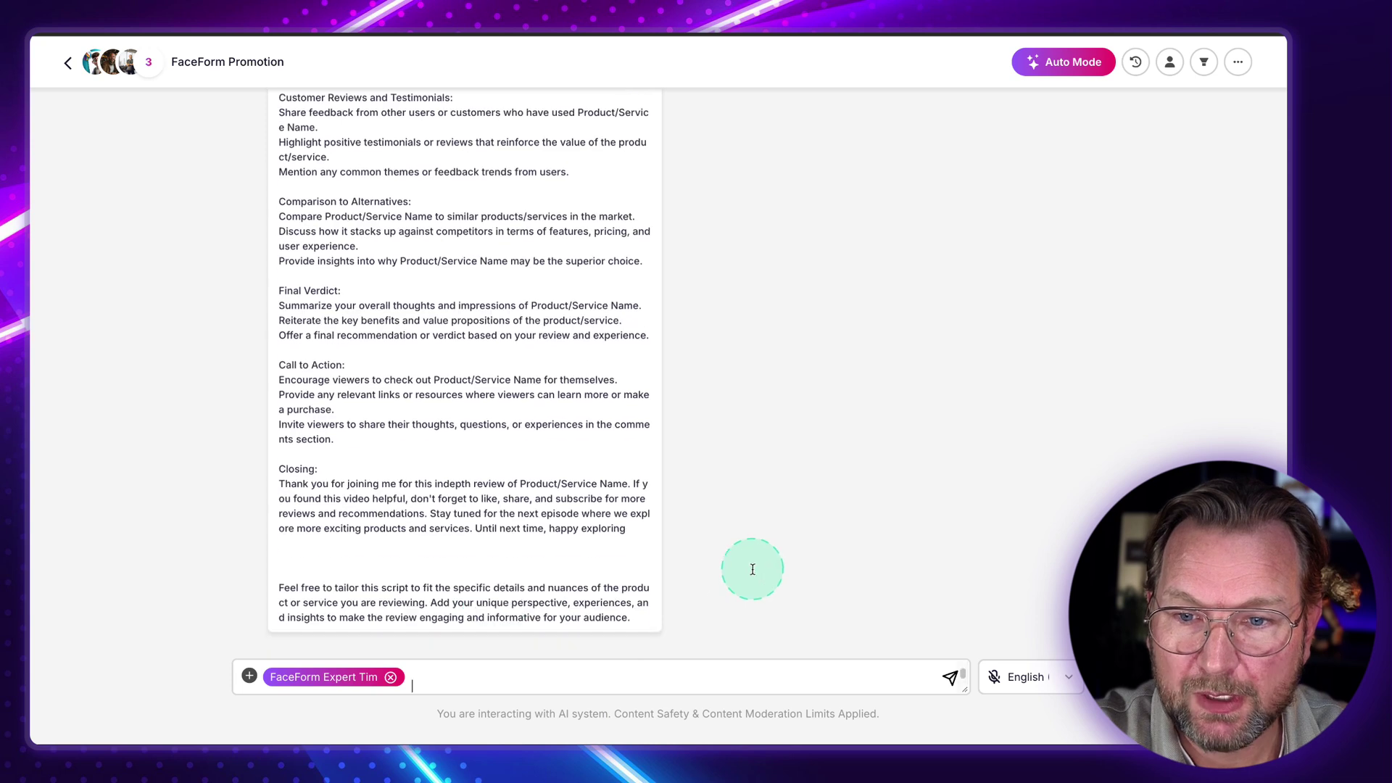
Paste the YouTube review script request, insert 'Faceform' after 'for', and send it to Tim.
{"action": "left_click", "coordinate": [494, 688]}
{"action": "type", "text": "Write a youtube review script for me that I can use to create a review video"}
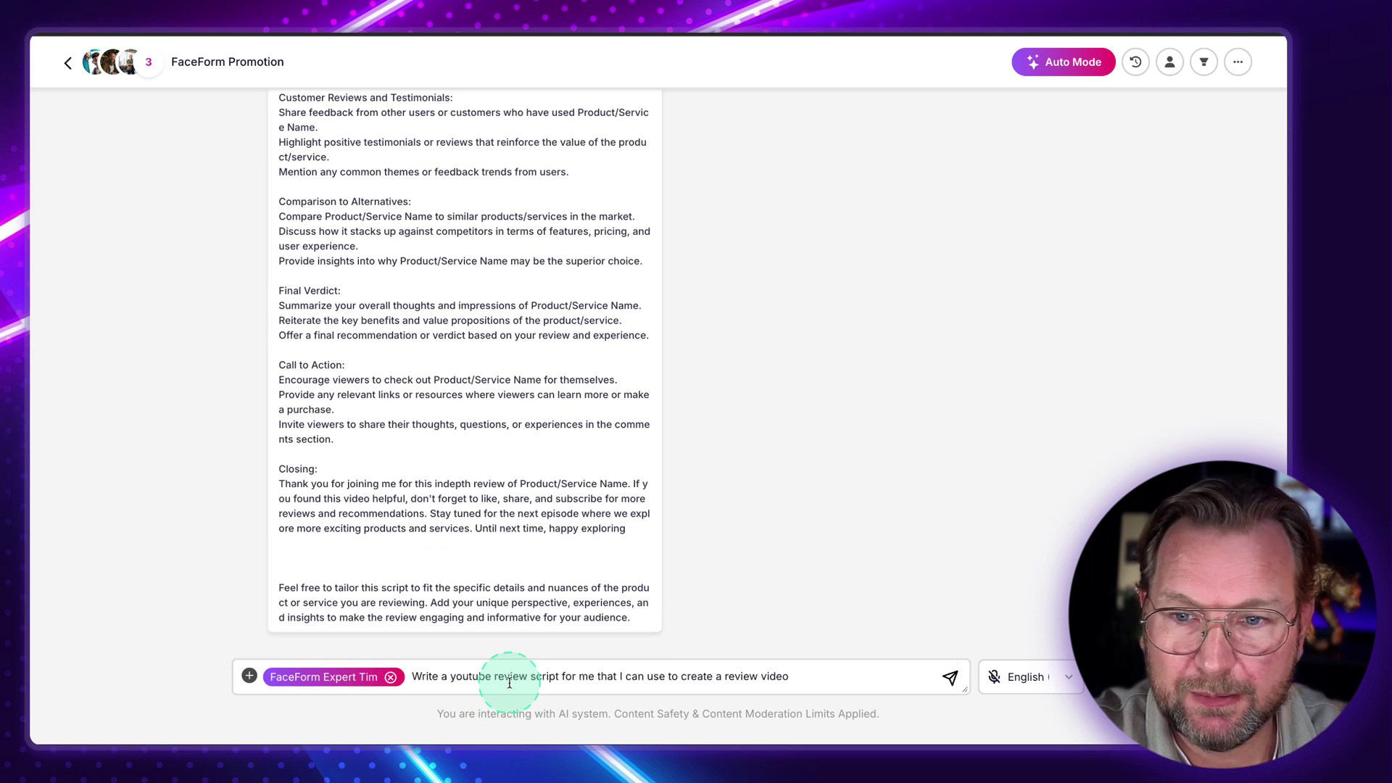
{"action": "left_click", "coordinate": [578, 677]}
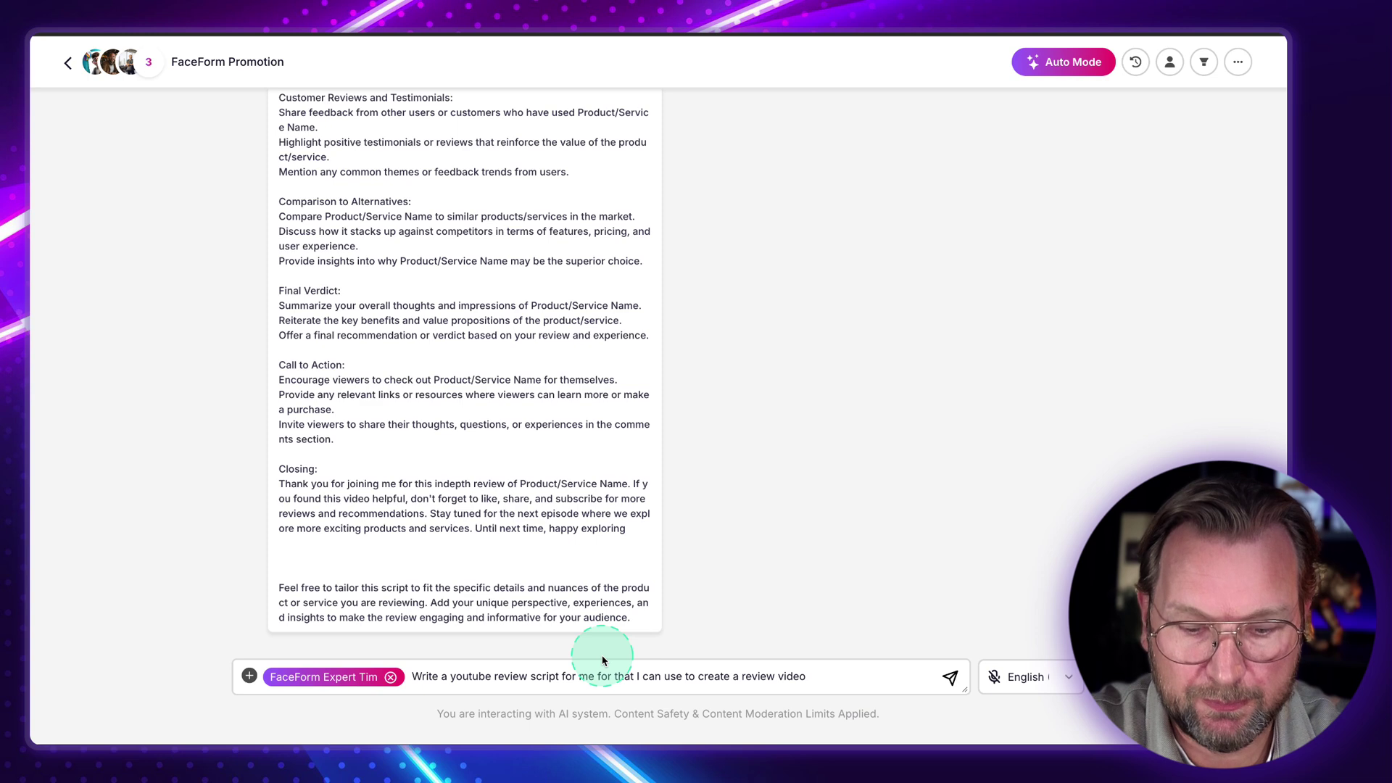
{"action": "left_click", "coordinate": [950, 678]}
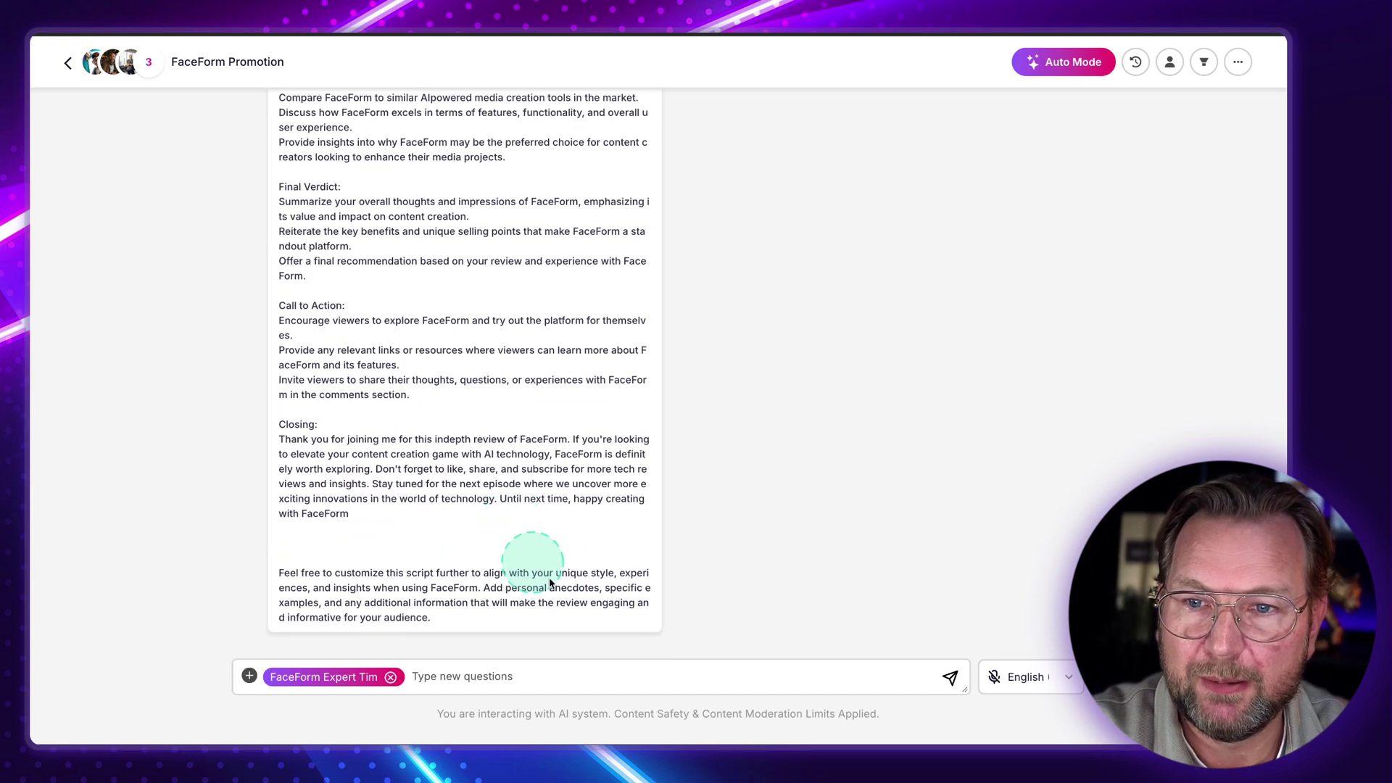
{"action": "left_click", "coordinate": [594, 676]}
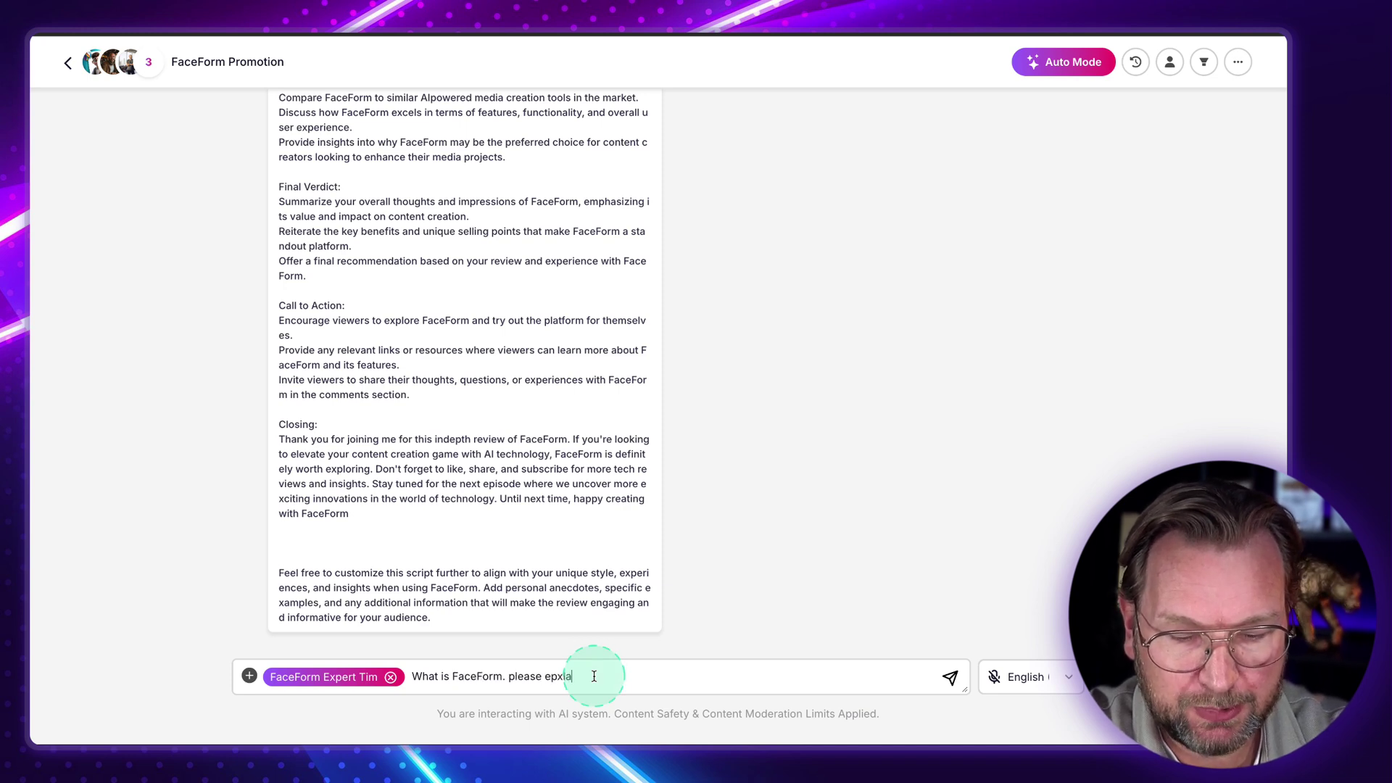
Ask Tim 'What is FaceForm. please explain' and scroll through his answer.
{"action": "key", "text": "Return"}
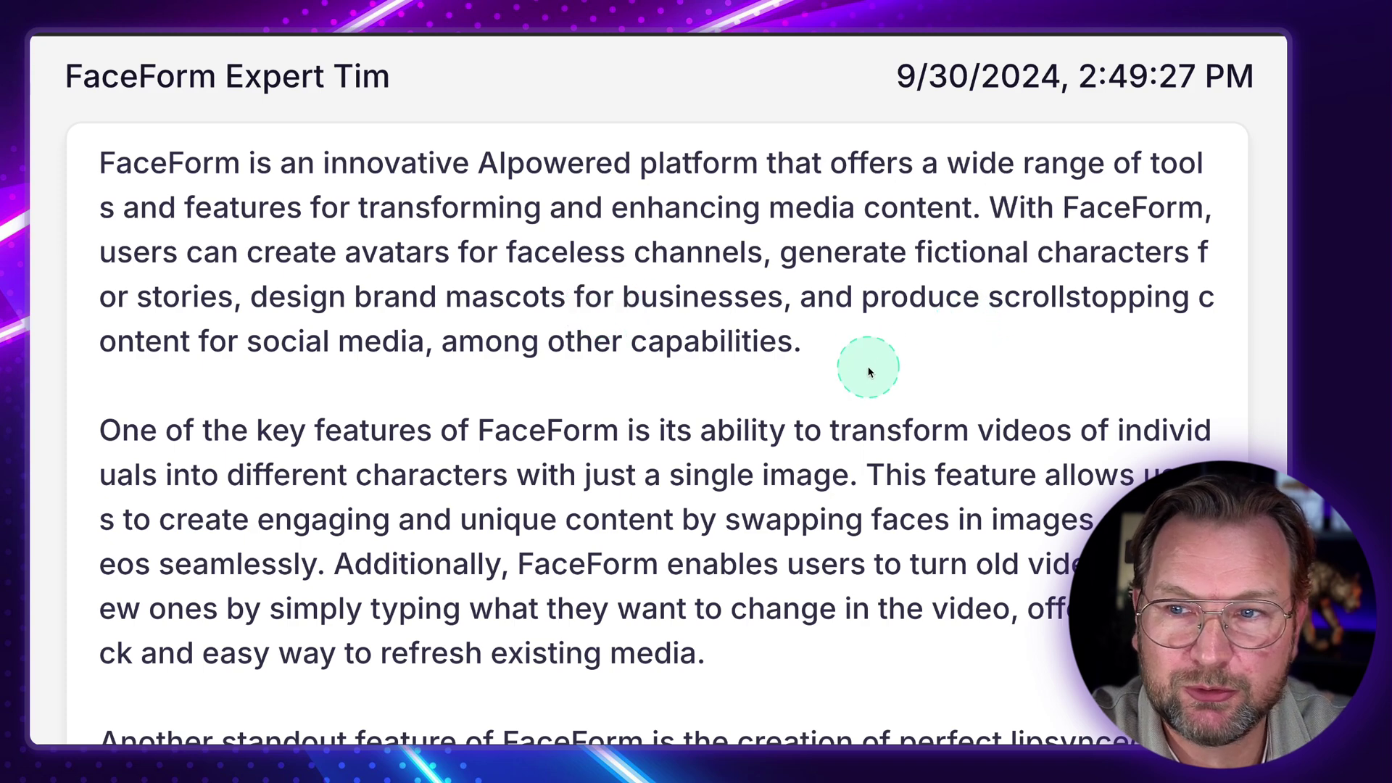
{"action": "scroll", "coordinate": [865, 369], "scroll_direction": "down", "scroll_amount": 2}
{"action": "scroll", "coordinate": [865, 368], "scroll_direction": "down", "scroll_amount": 3}
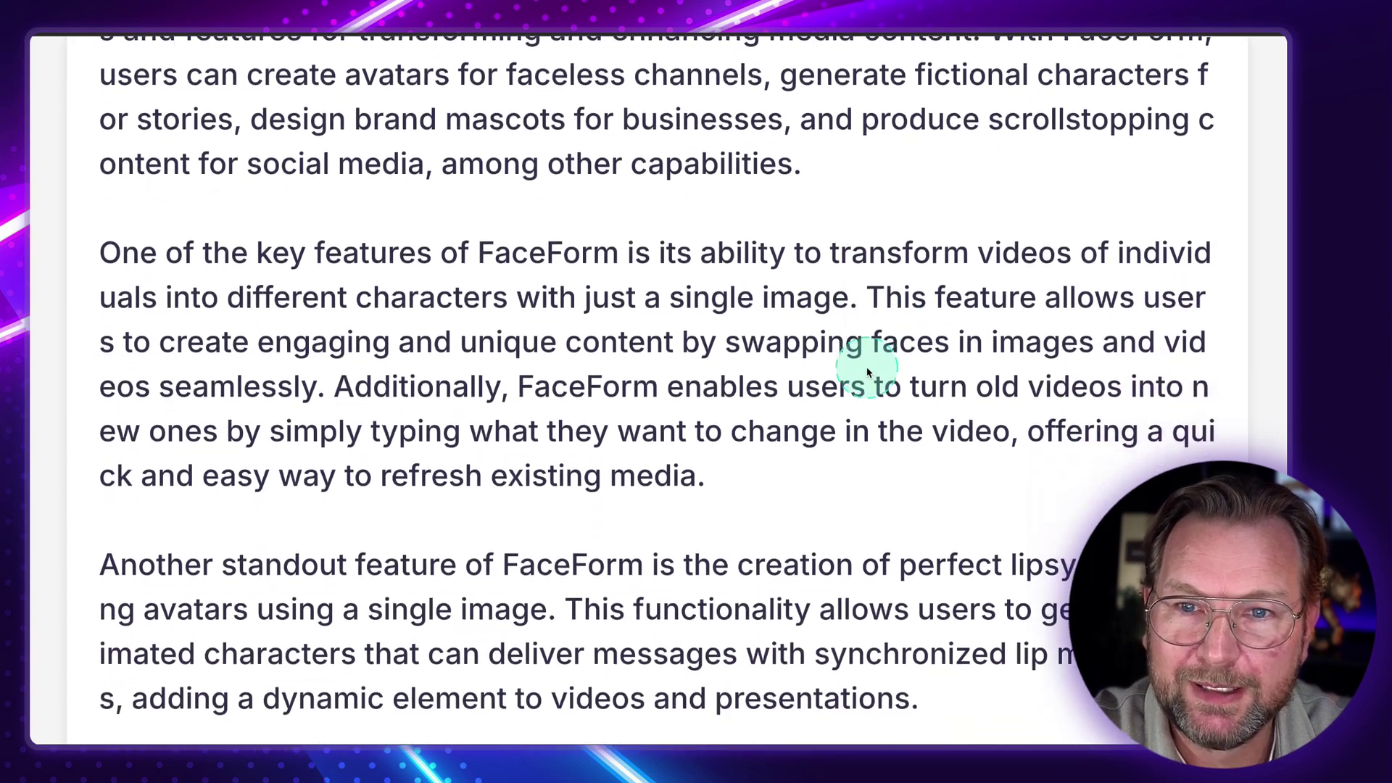
Highlight the key-feature, video-transforming and single-image character sentences, then remove the FaceForm Expert tag.
{"action": "left_click_drag", "start_coordinate": [549, 248], "coordinate": [845, 246]}
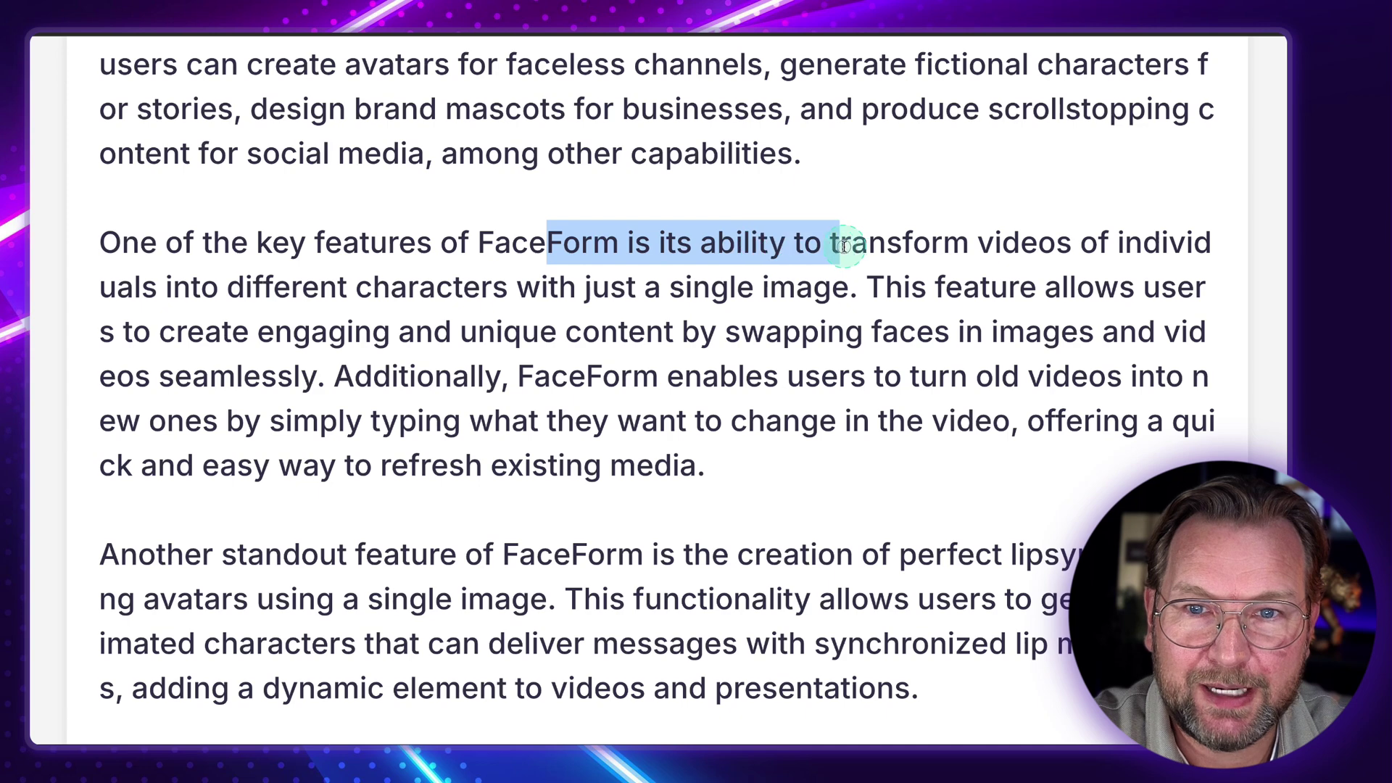
{"action": "left_click_drag", "start_coordinate": [954, 244], "coordinate": [1128, 241]}
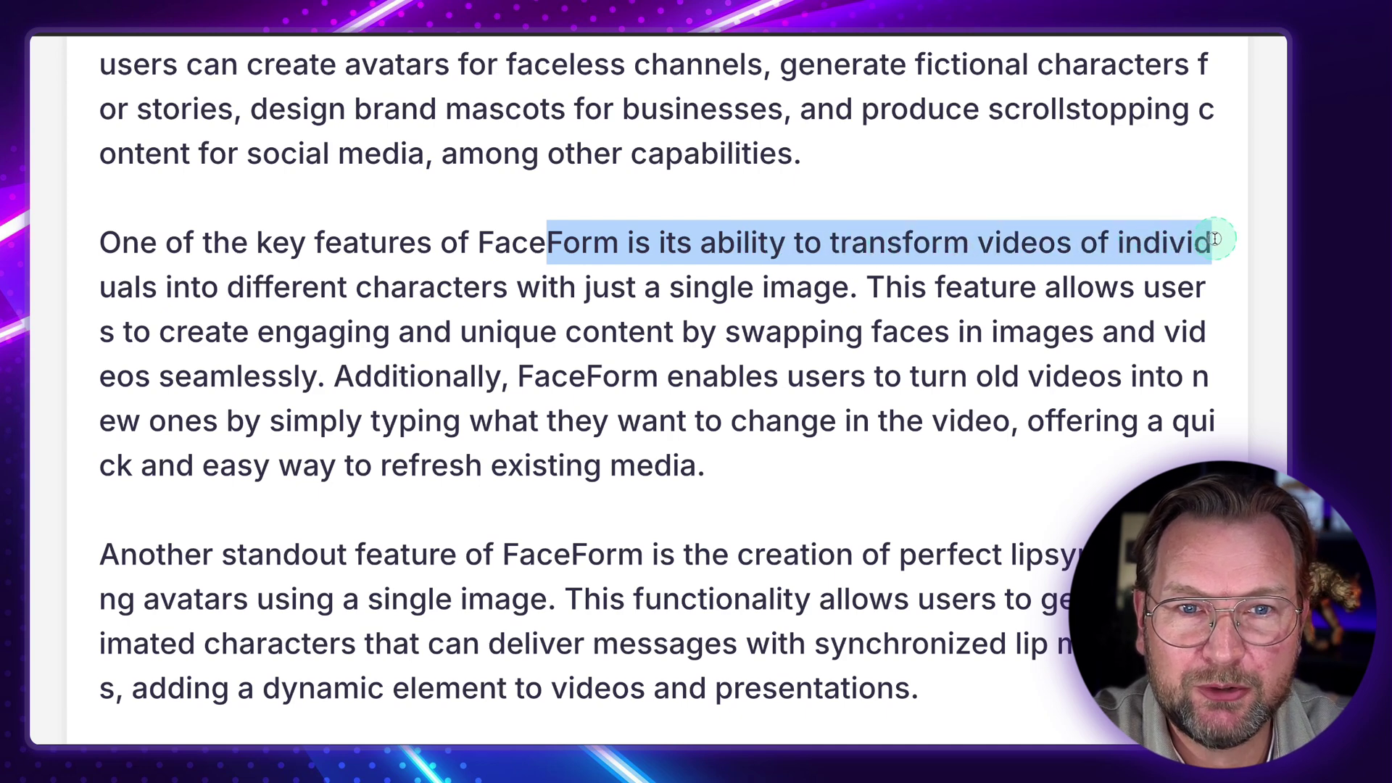
{"action": "left_click_drag", "start_coordinate": [229, 290], "coordinate": [675, 290]}
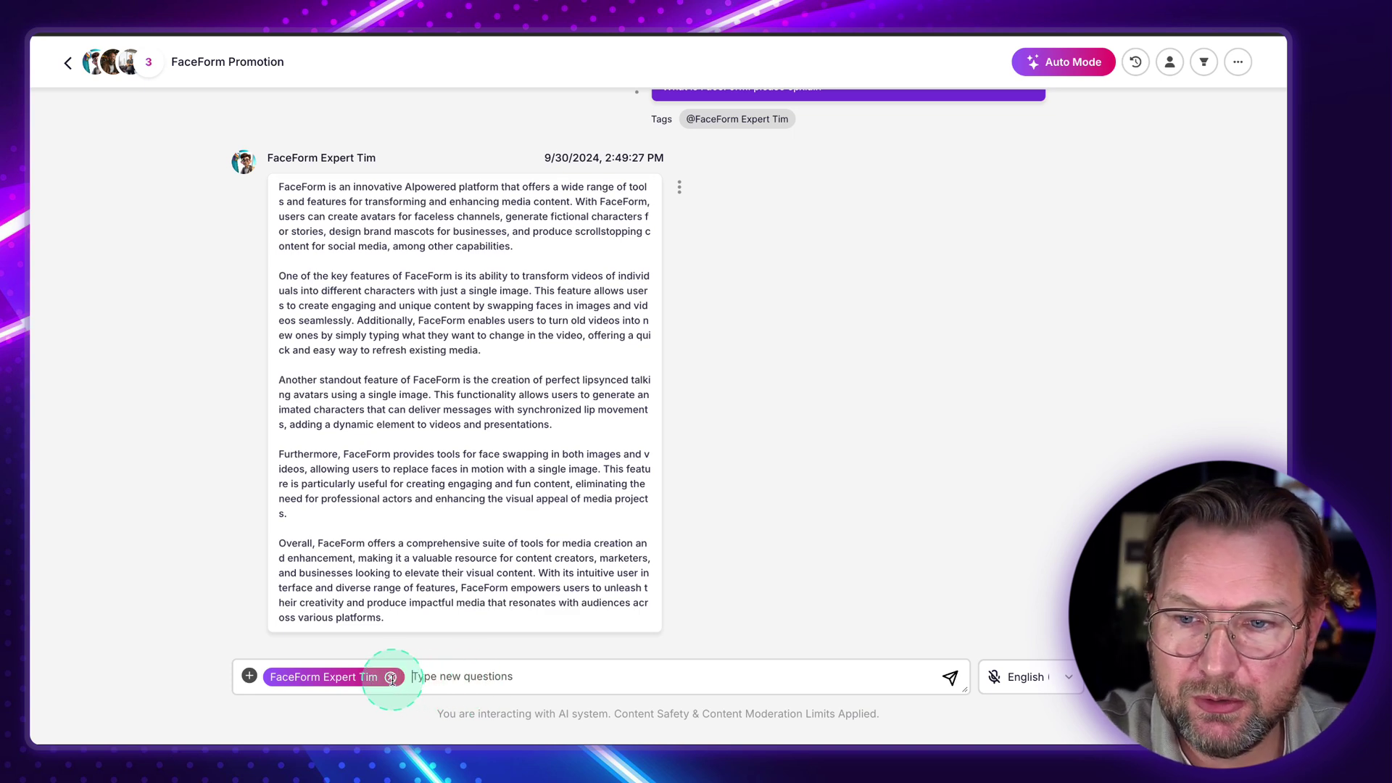
{"action": "left_click", "coordinate": [391, 678]}
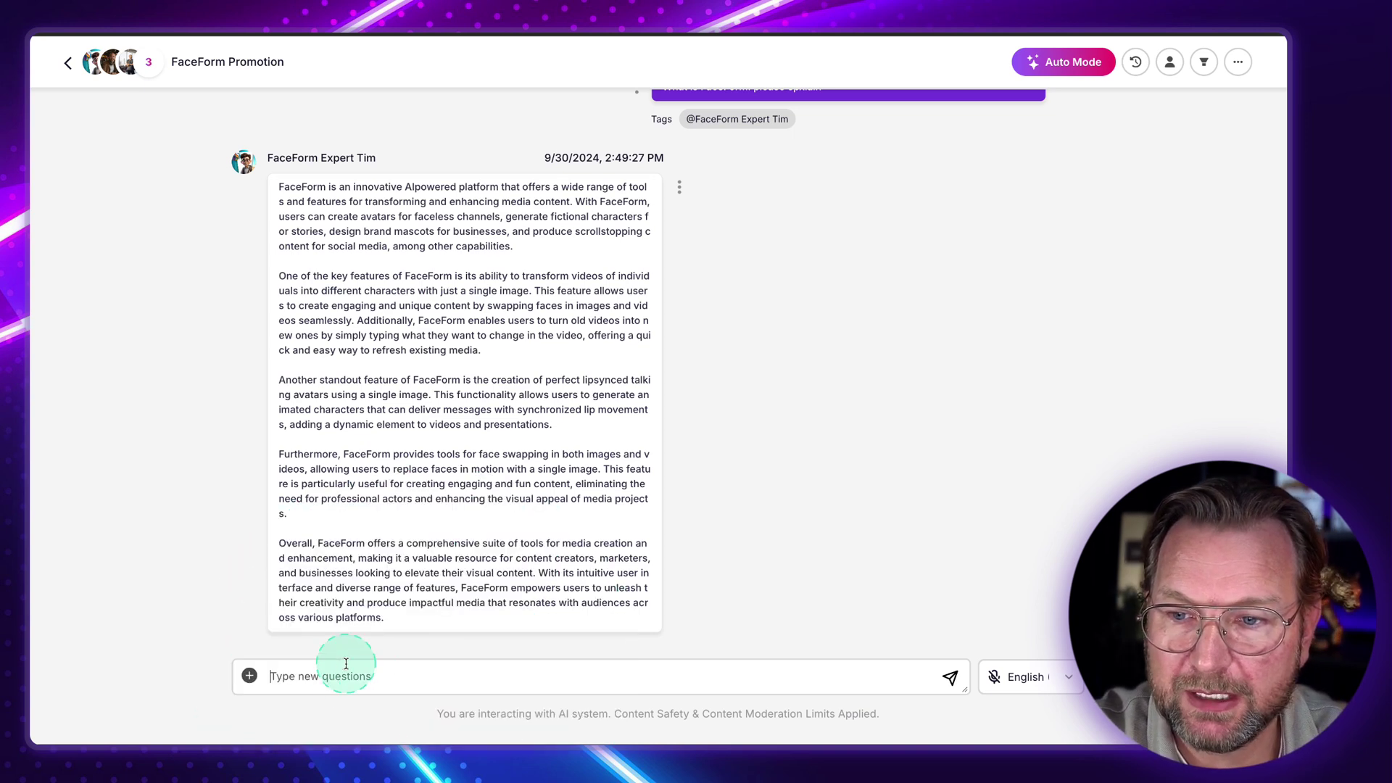
Mention the Marketing specialist and send a request for a FaceForm promotional email.
{"action": "type", "text": "@"}
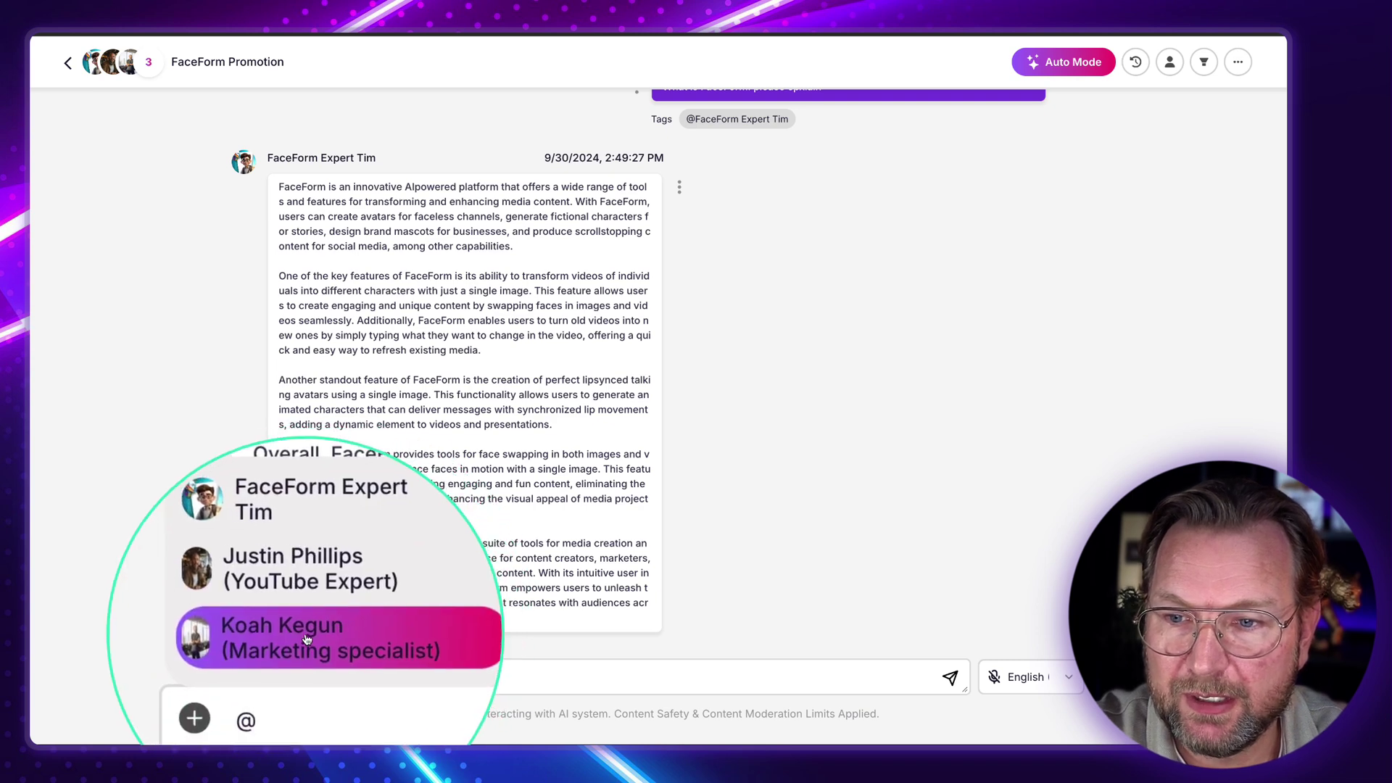
{"action": "left_click", "coordinate": [342, 646]}
{"action": "left_click", "coordinate": [516, 676]}
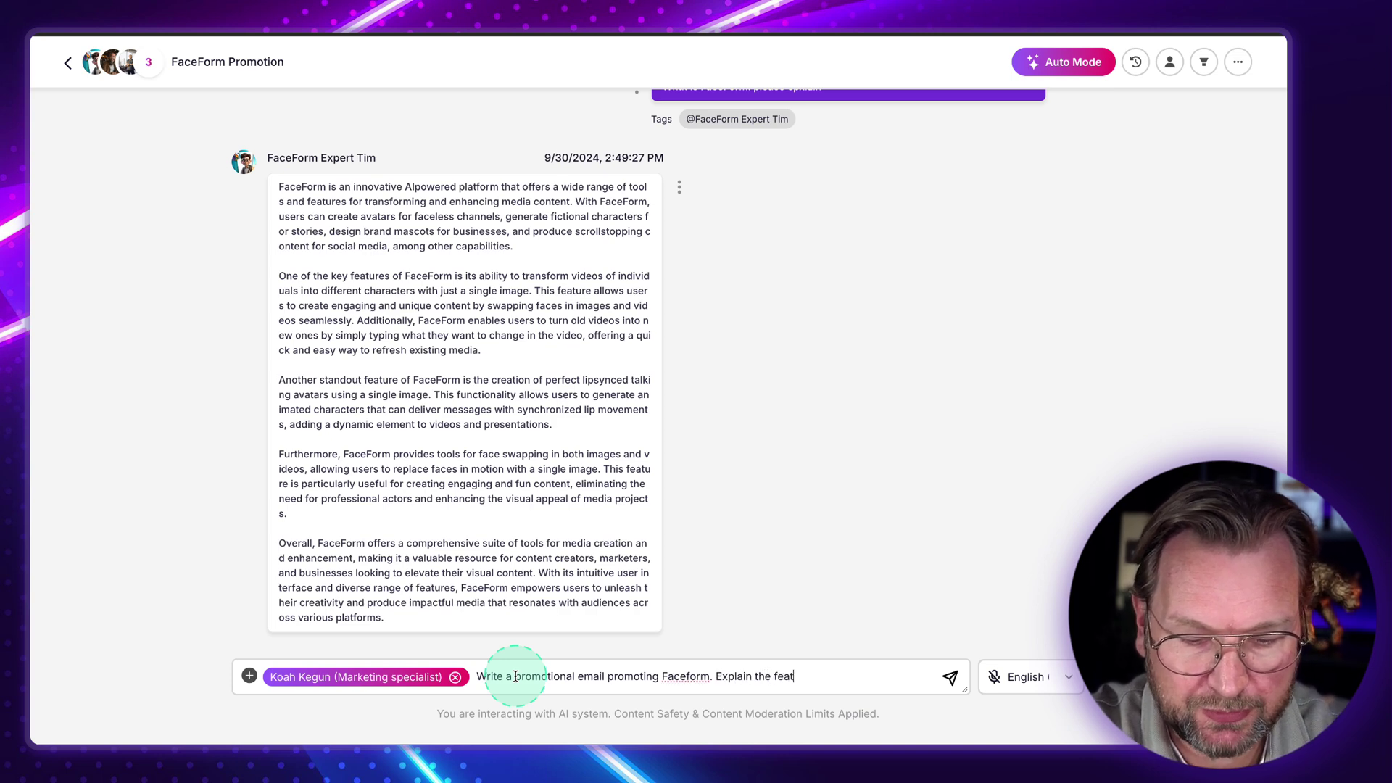
{"action": "key", "text": "Return"}
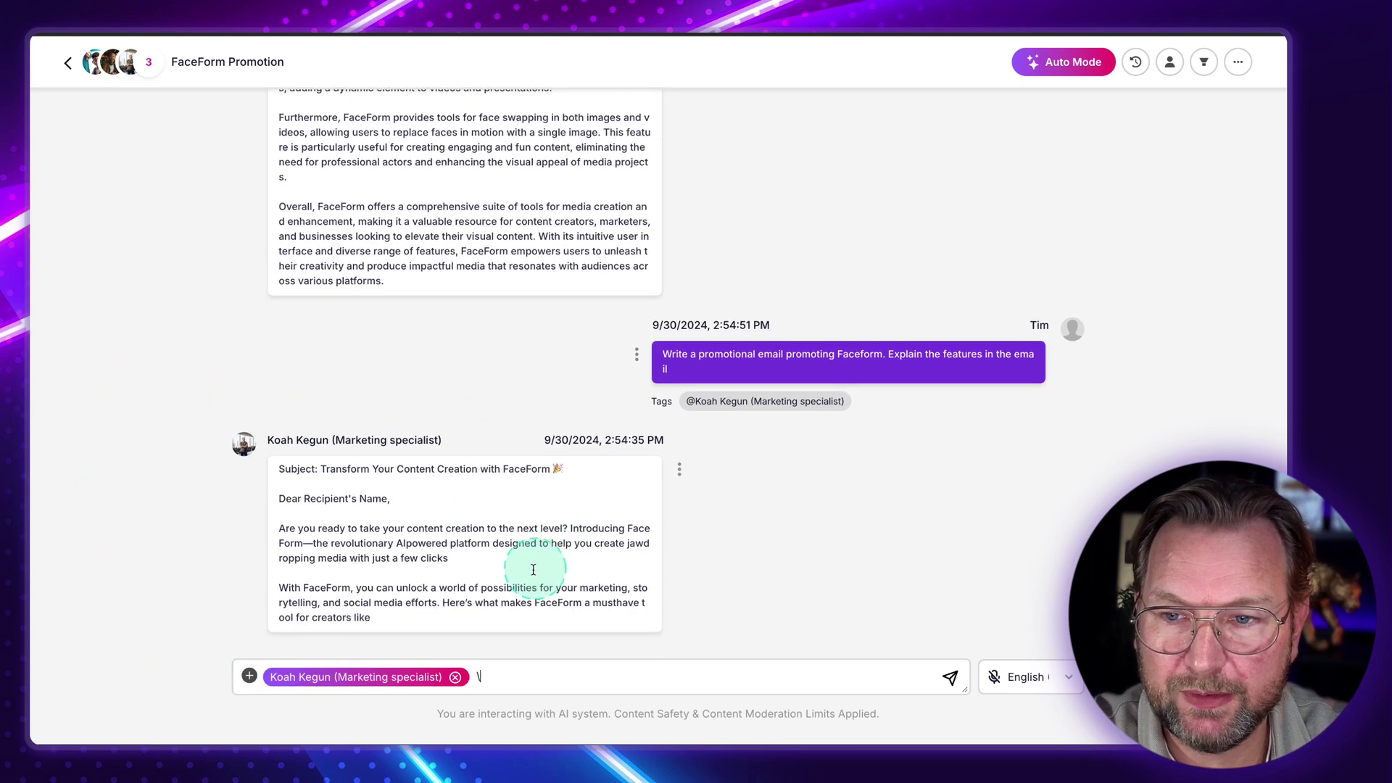
Review the promotional email reply and delete the stray backslash from the message box.
{"action": "scroll", "coordinate": [493, 515], "scroll_direction": "down", "scroll_amount": 6}
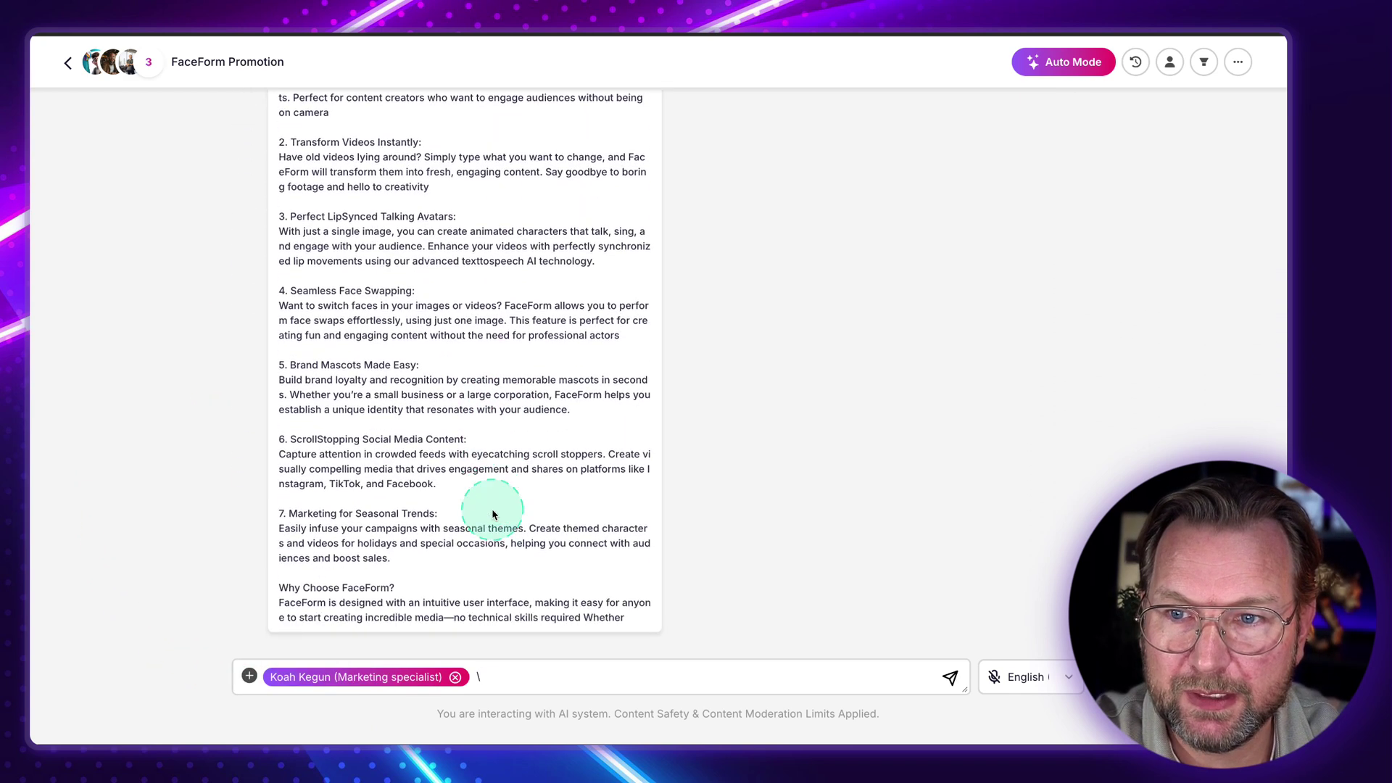
{"action": "scroll", "coordinate": [472, 438], "scroll_direction": "up", "scroll_amount": 8}
{"action": "scroll", "coordinate": [471, 437], "scroll_direction": "up", "scroll_amount": 2}
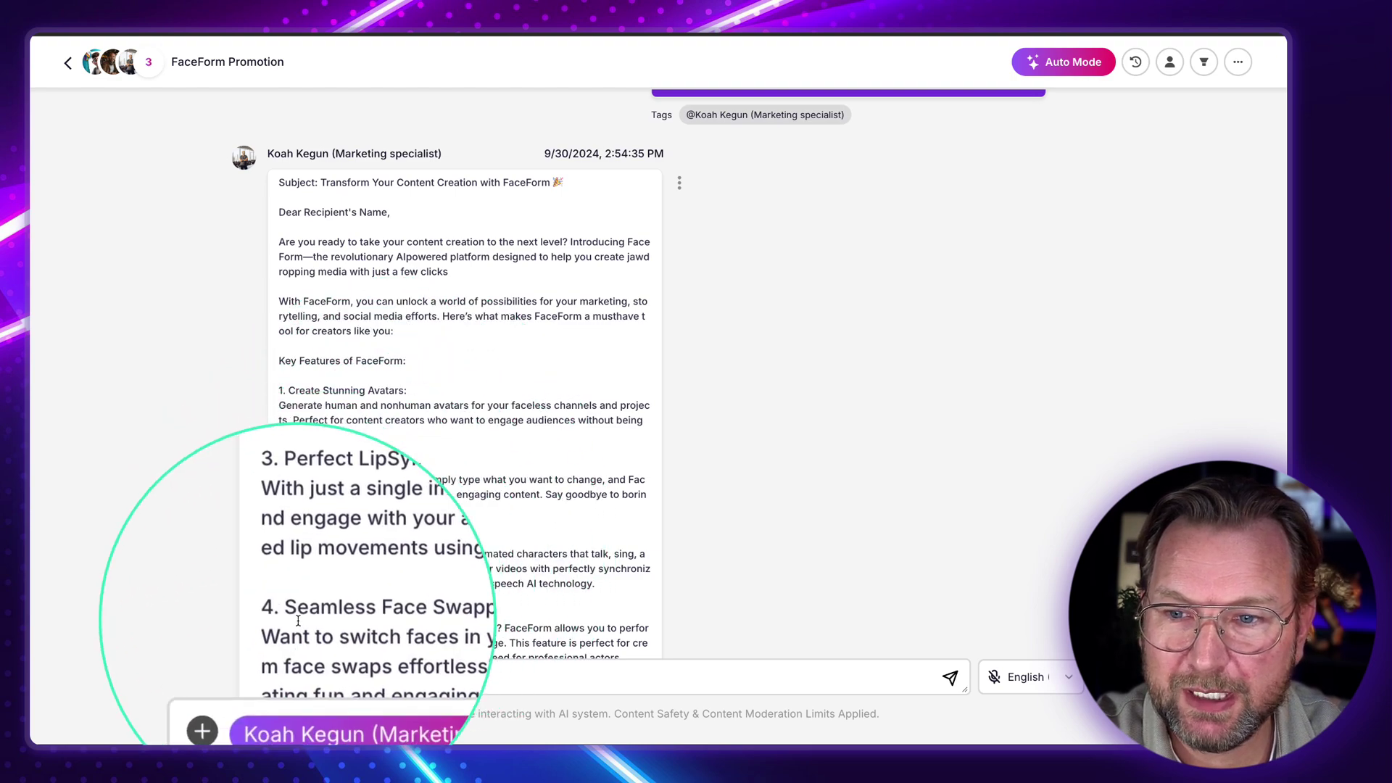
{"action": "scroll", "coordinate": [369, 617], "scroll_direction": "down", "scroll_amount": 2}
{"action": "scroll", "coordinate": [368, 617], "scroll_direction": "down", "scroll_amount": 2}
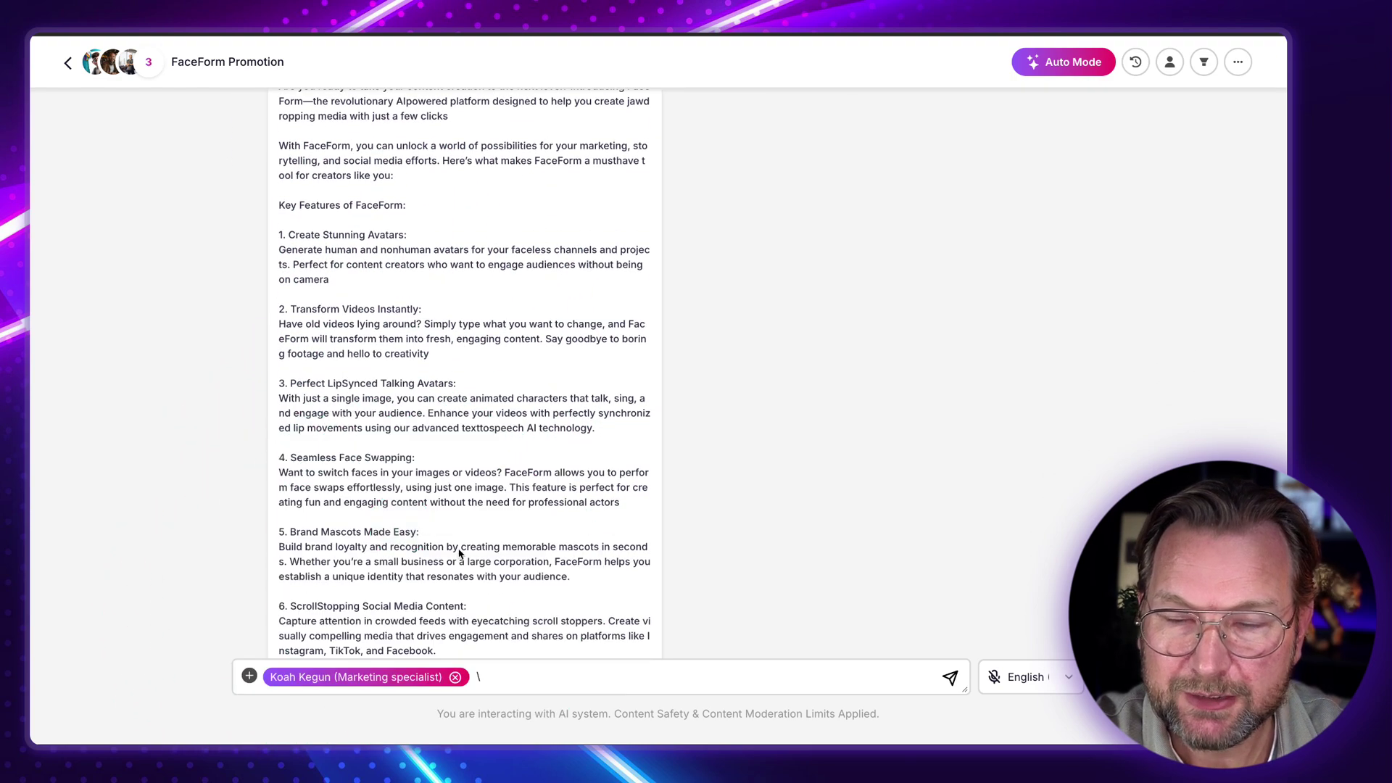
{"action": "scroll", "coordinate": [634, 462], "scroll_direction": "down", "scroll_amount": 10}
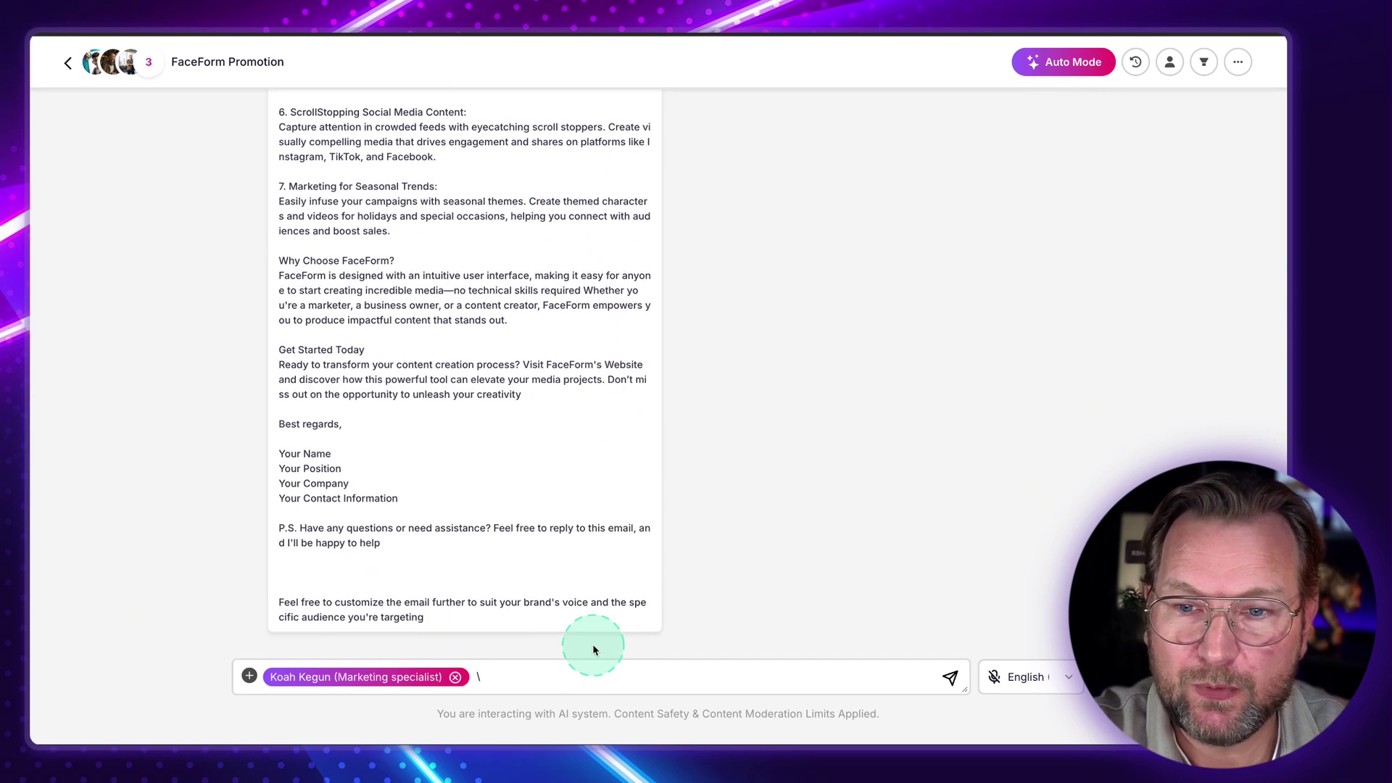
{"action": "left_click", "coordinate": [510, 676]}
{"action": "key", "text": "BackSpace"}
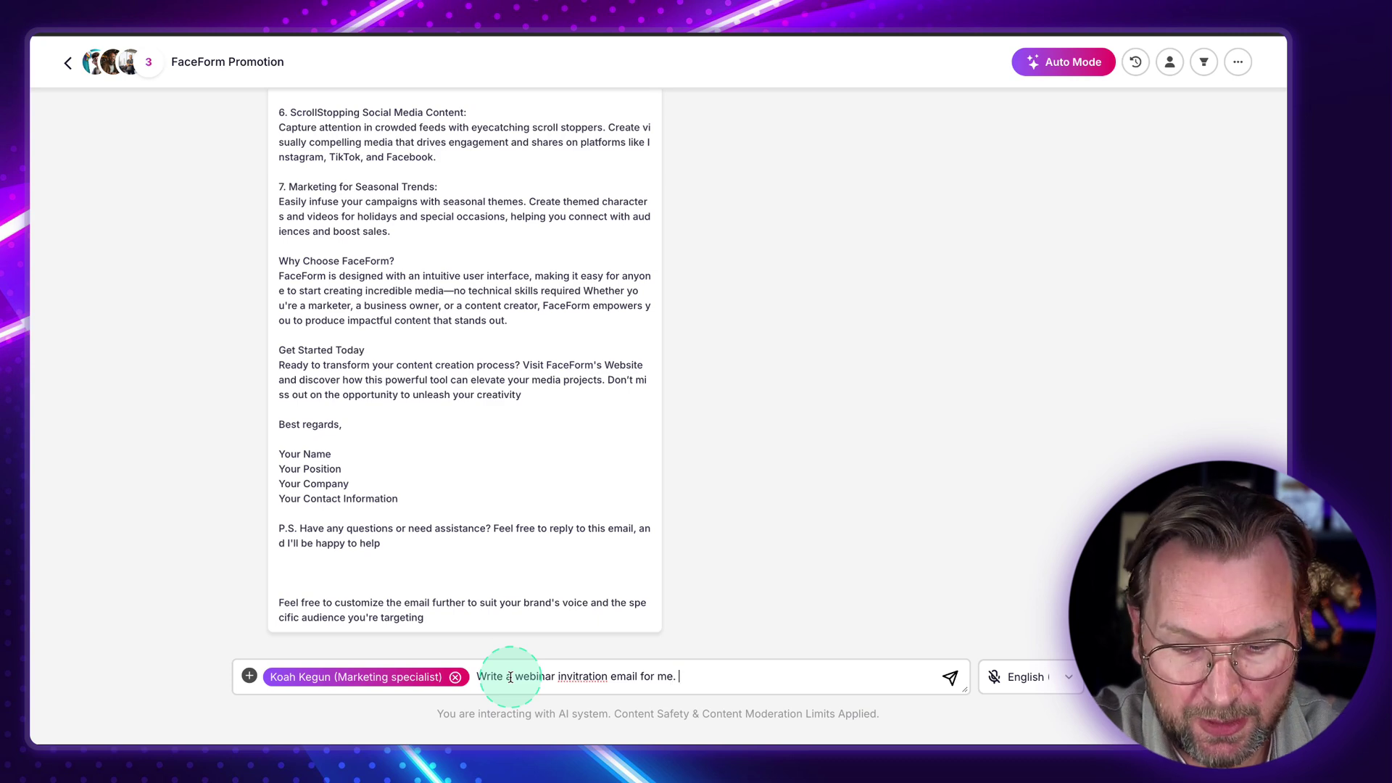
Paste the webinar details (tomorrow, 10 AM ET, webinar-only discount) and review the invitation email.
{"action": "key", "text": "ctrl+v"}
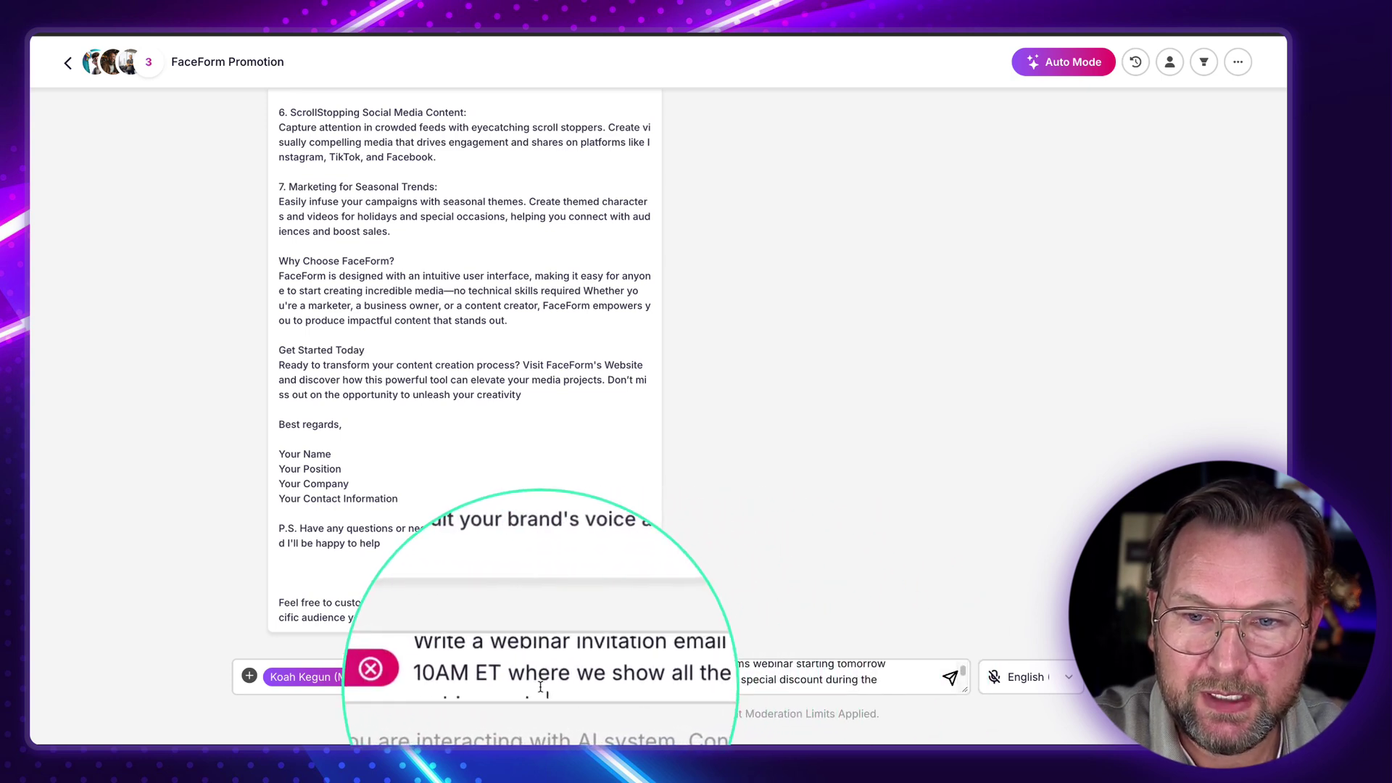
{"action": "scroll", "coordinate": [542, 688], "scroll_direction": "down", "scroll_amount": 1}
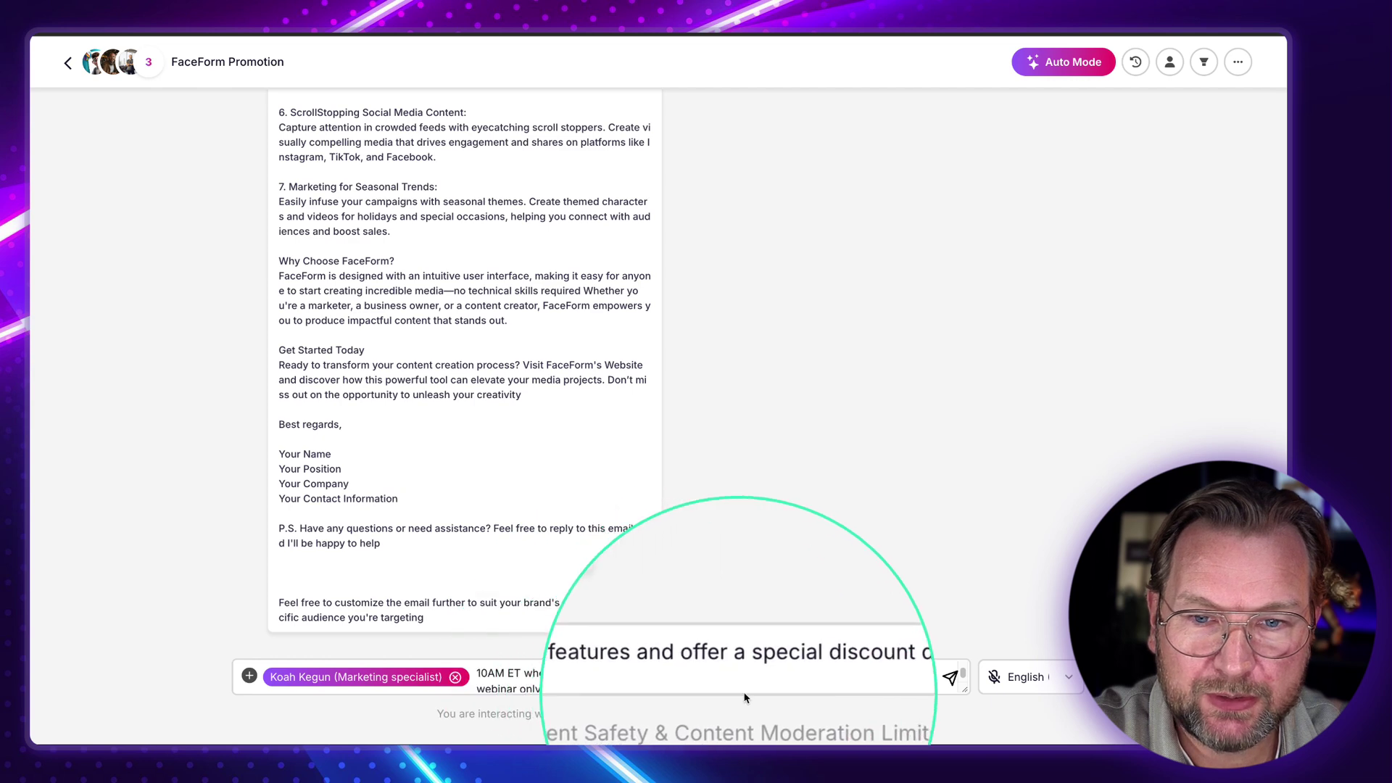
{"action": "scroll", "coordinate": [561, 686], "scroll_direction": "down", "scroll_amount": 1}
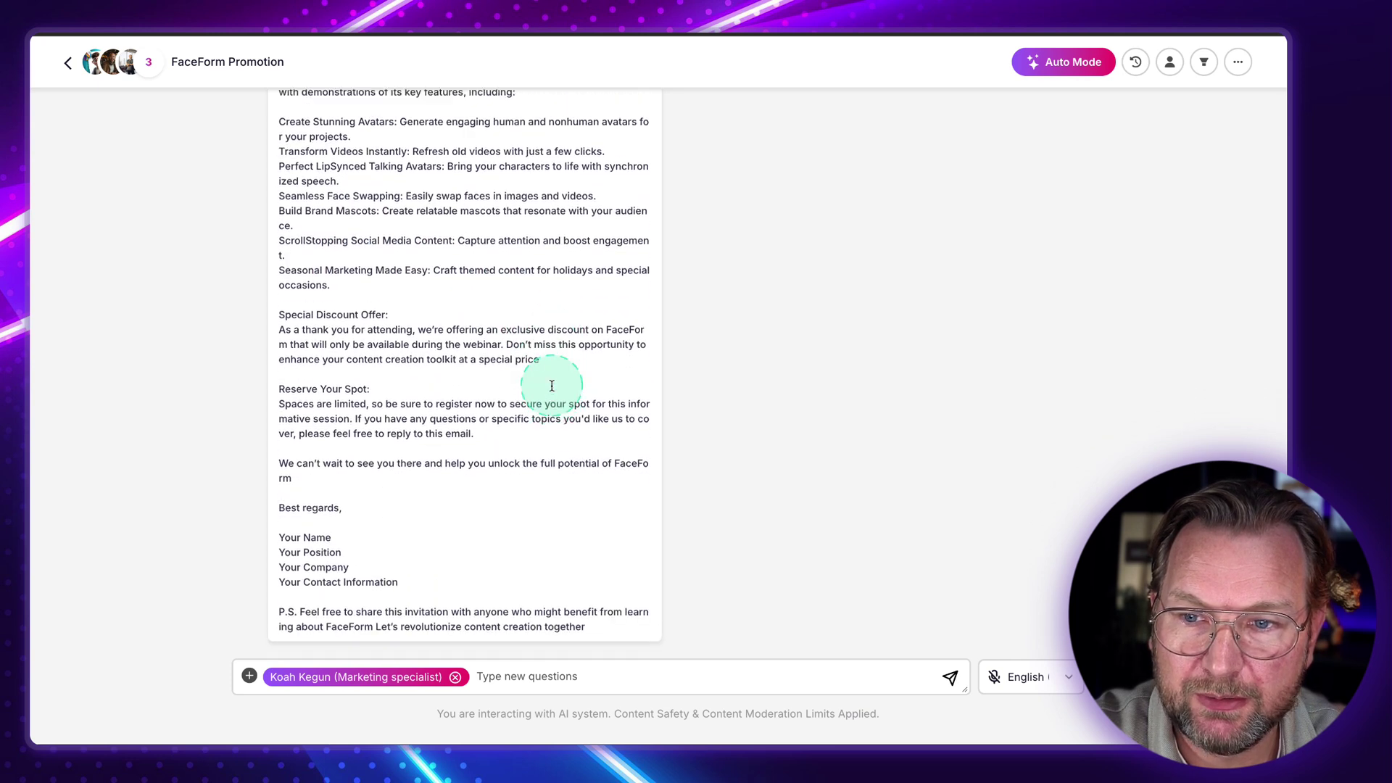
{"action": "scroll", "coordinate": [551, 385], "scroll_direction": "up", "scroll_amount": 6}
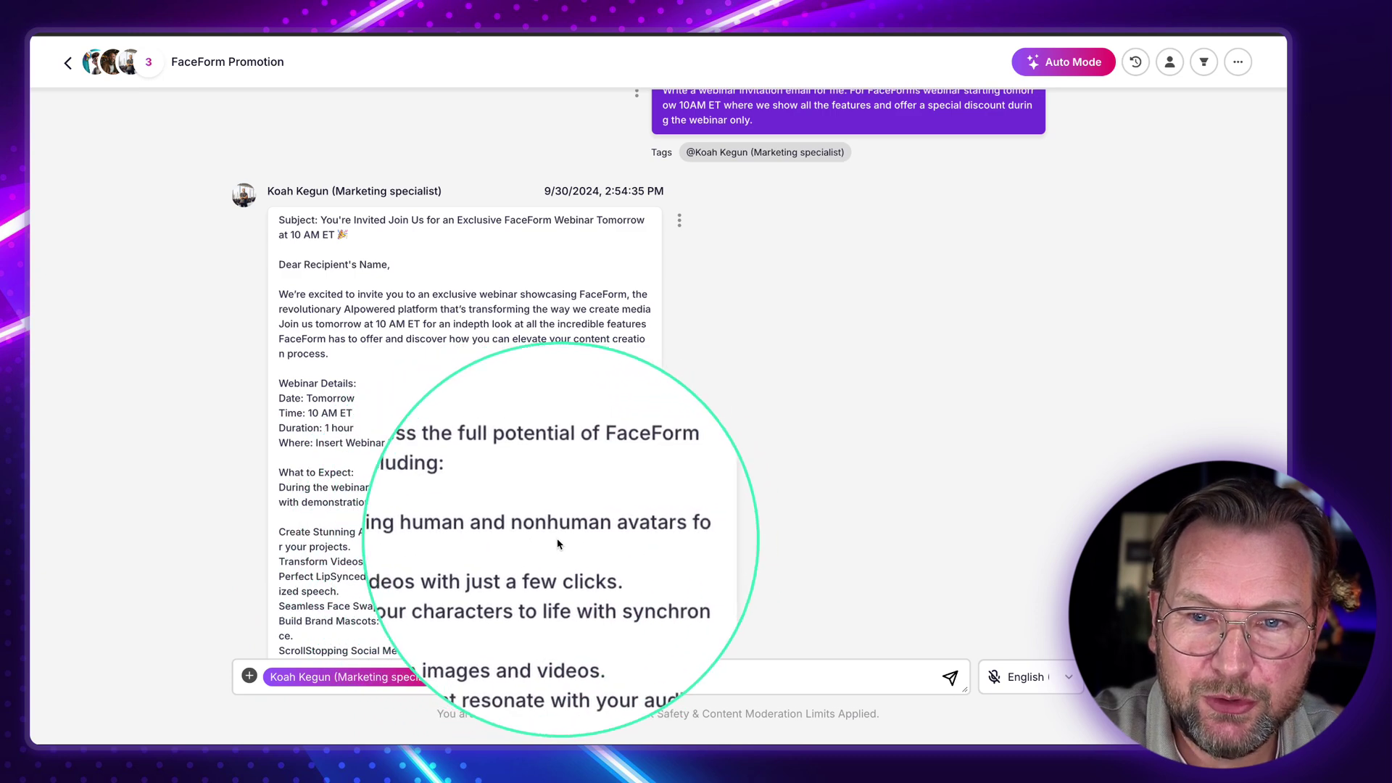
{"action": "scroll", "coordinate": [353, 564], "scroll_direction": "down", "scroll_amount": 2}
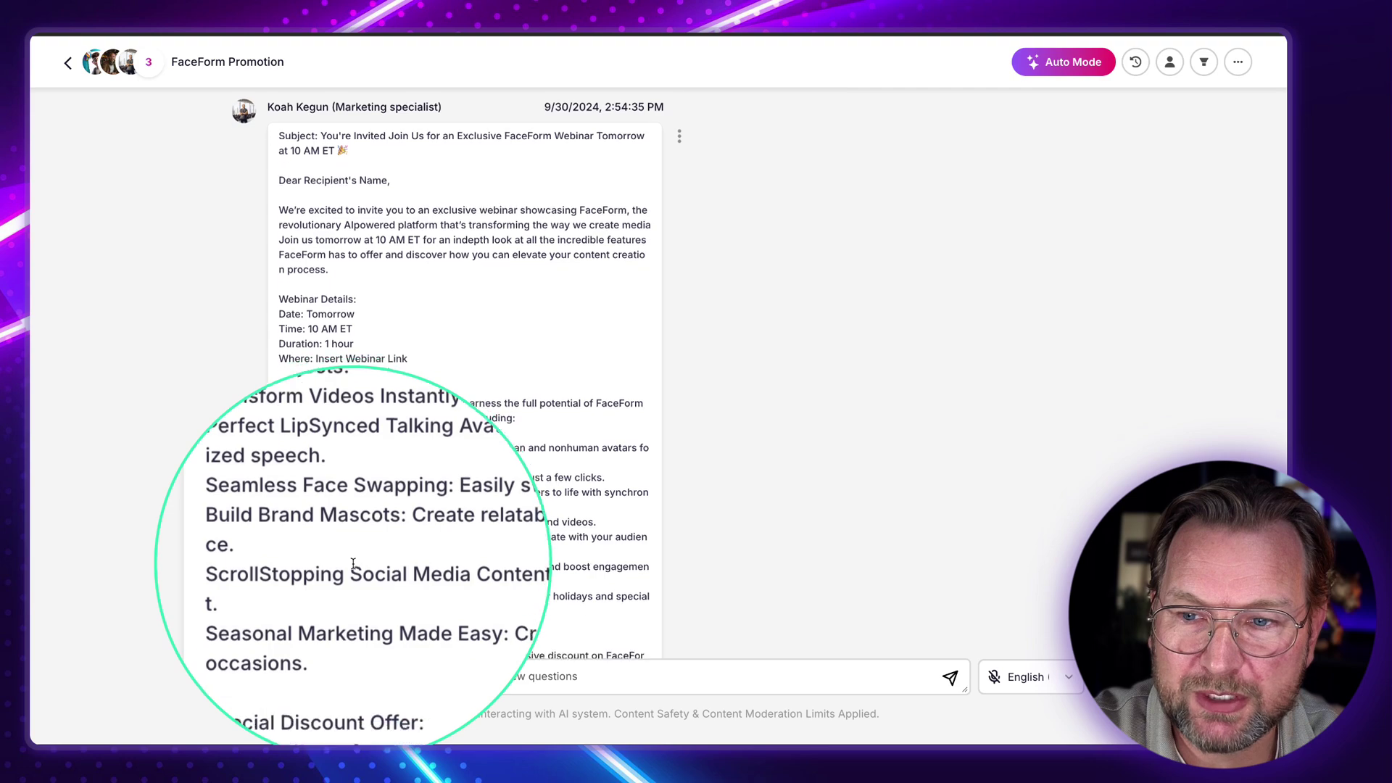
{"action": "scroll", "coordinate": [353, 563], "scroll_direction": "down", "scroll_amount": 5}
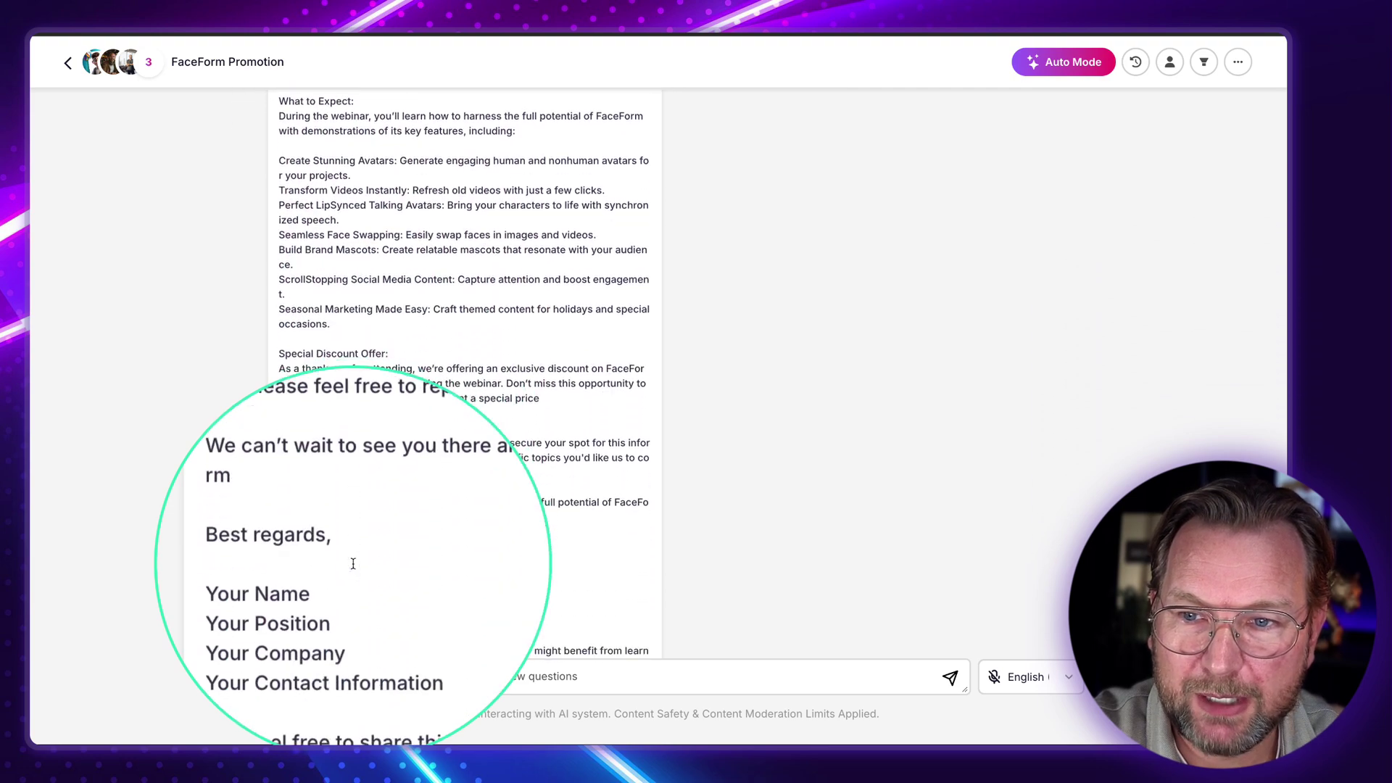
{"action": "scroll", "coordinate": [353, 563], "scroll_direction": "down", "scroll_amount": 1}
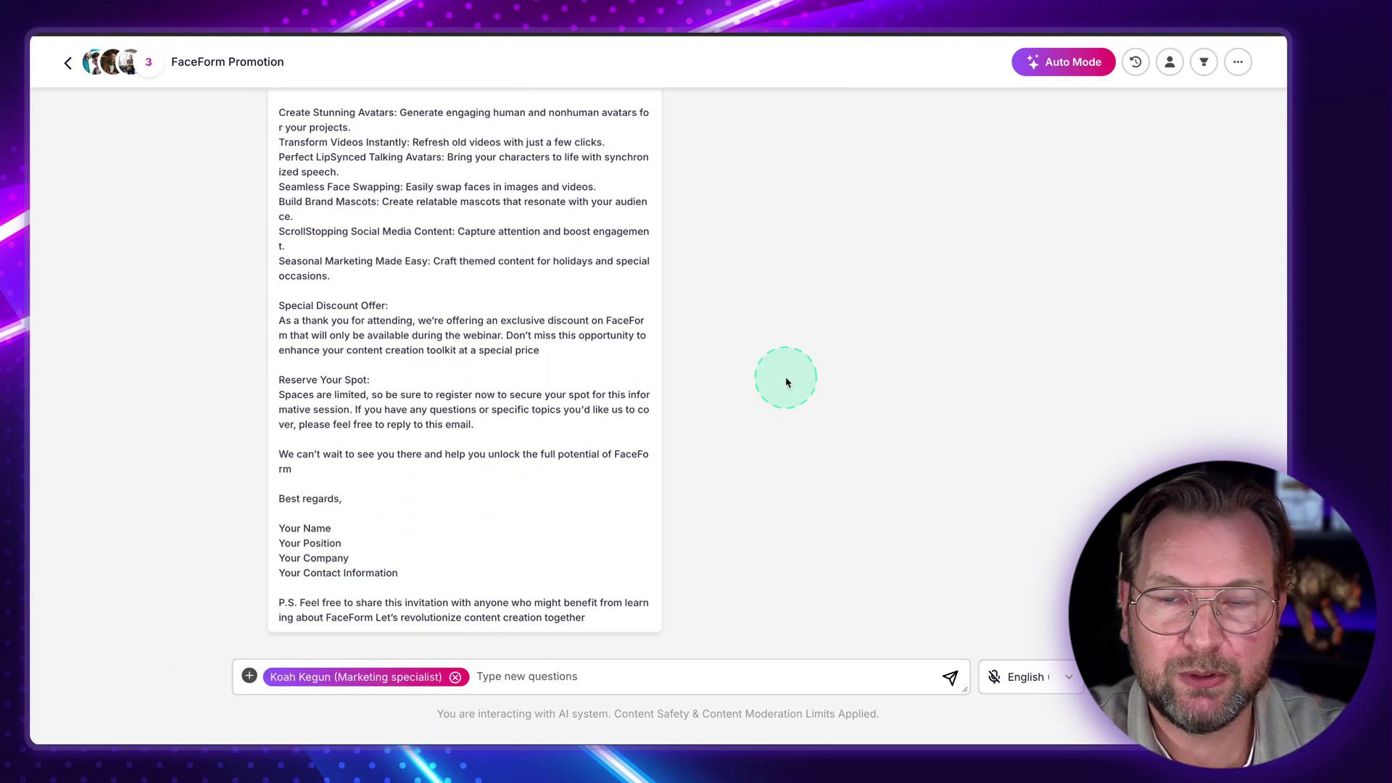
{"action": "scroll", "coordinate": [786, 382], "scroll_direction": "up", "scroll_amount": 20}
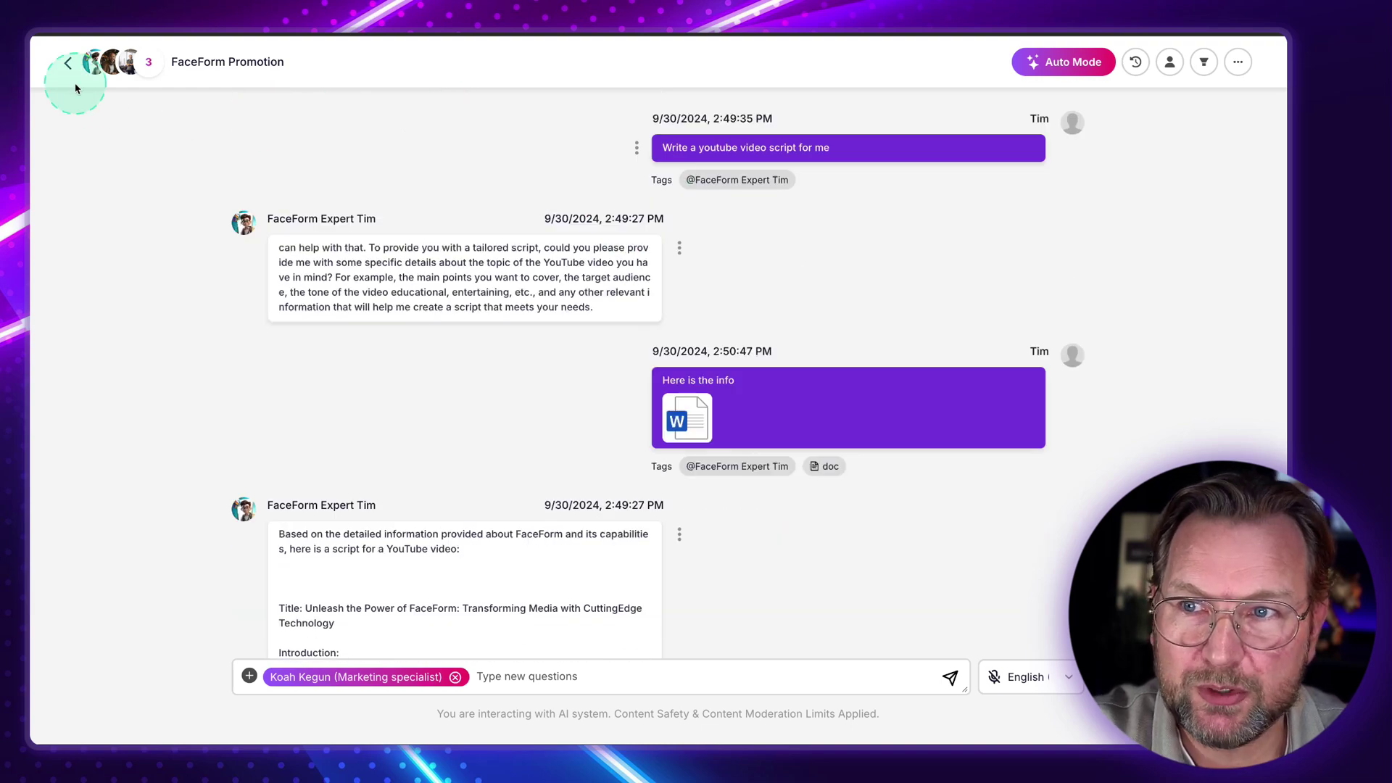
Create an 'Email marketing' conversation in the FaceForm Promotion project, open it, and return to the list.
{"action": "left_click", "coordinate": [69, 65]}
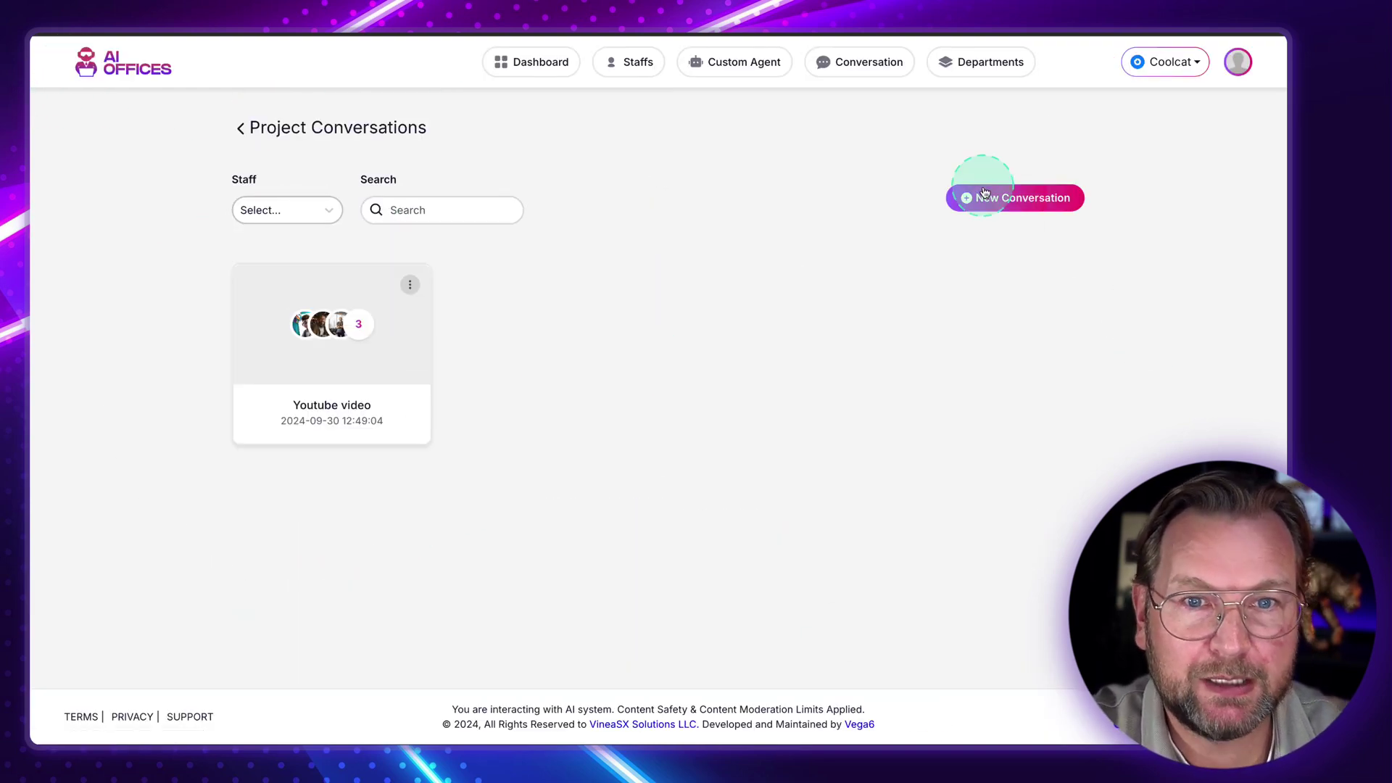
{"action": "left_click", "coordinate": [1005, 207]}
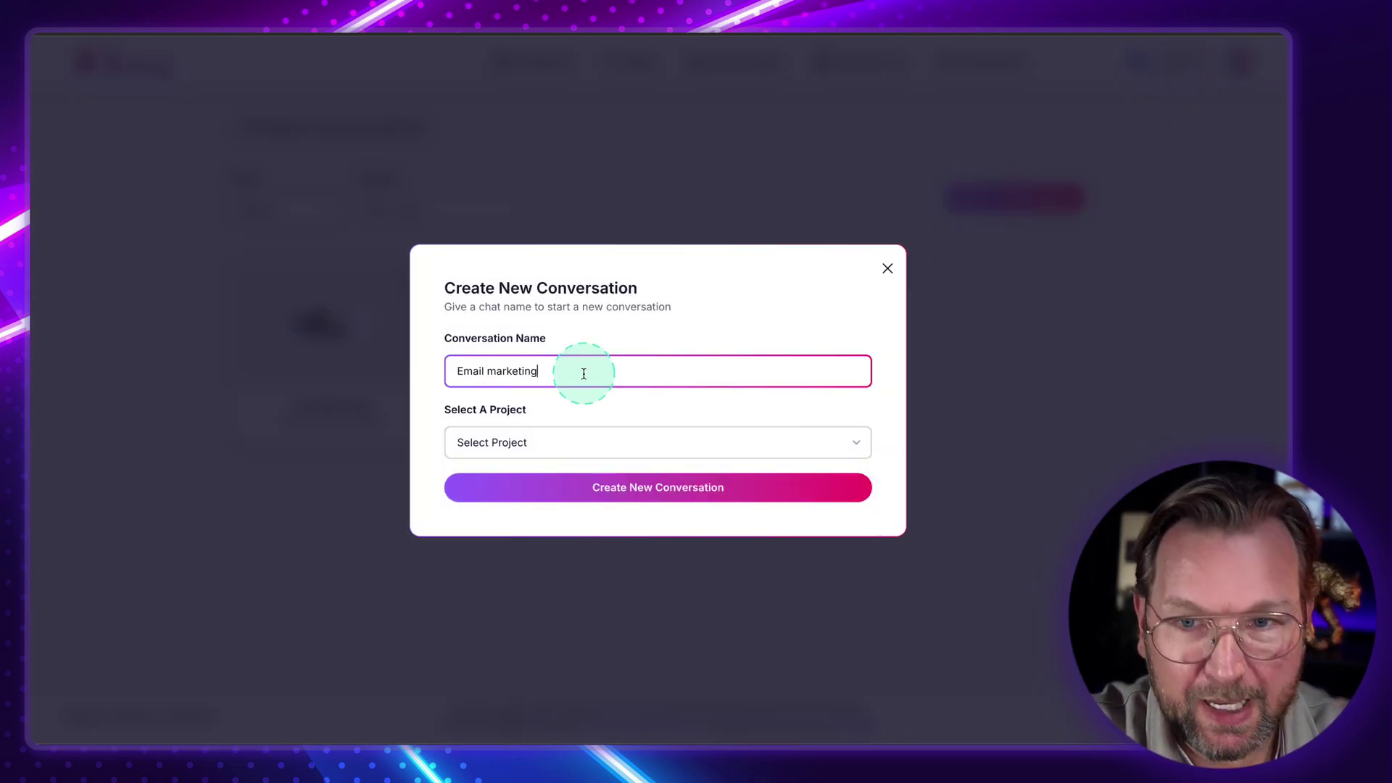
{"action": "left_click", "coordinate": [616, 441]}
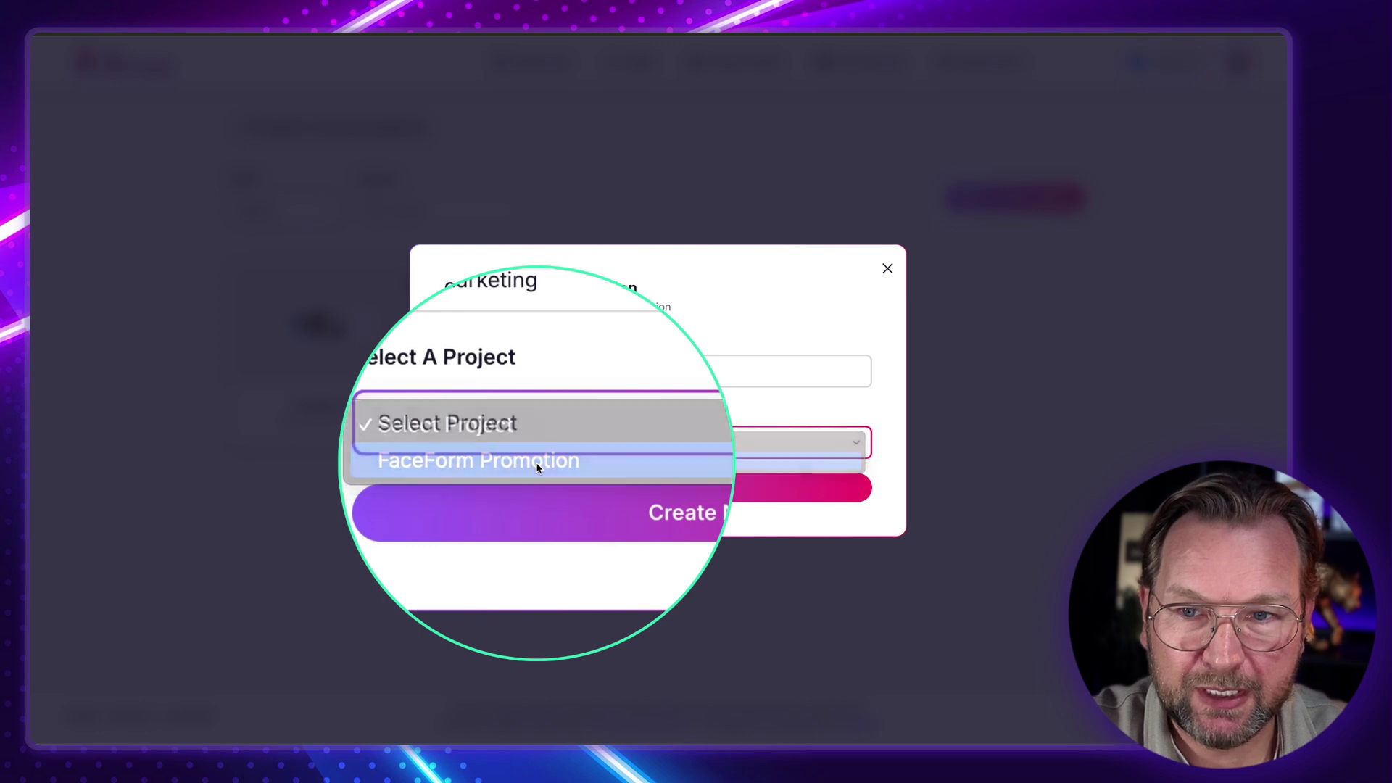
{"action": "left_click", "coordinate": [616, 459]}
{"action": "left_click", "coordinate": [658, 490]}
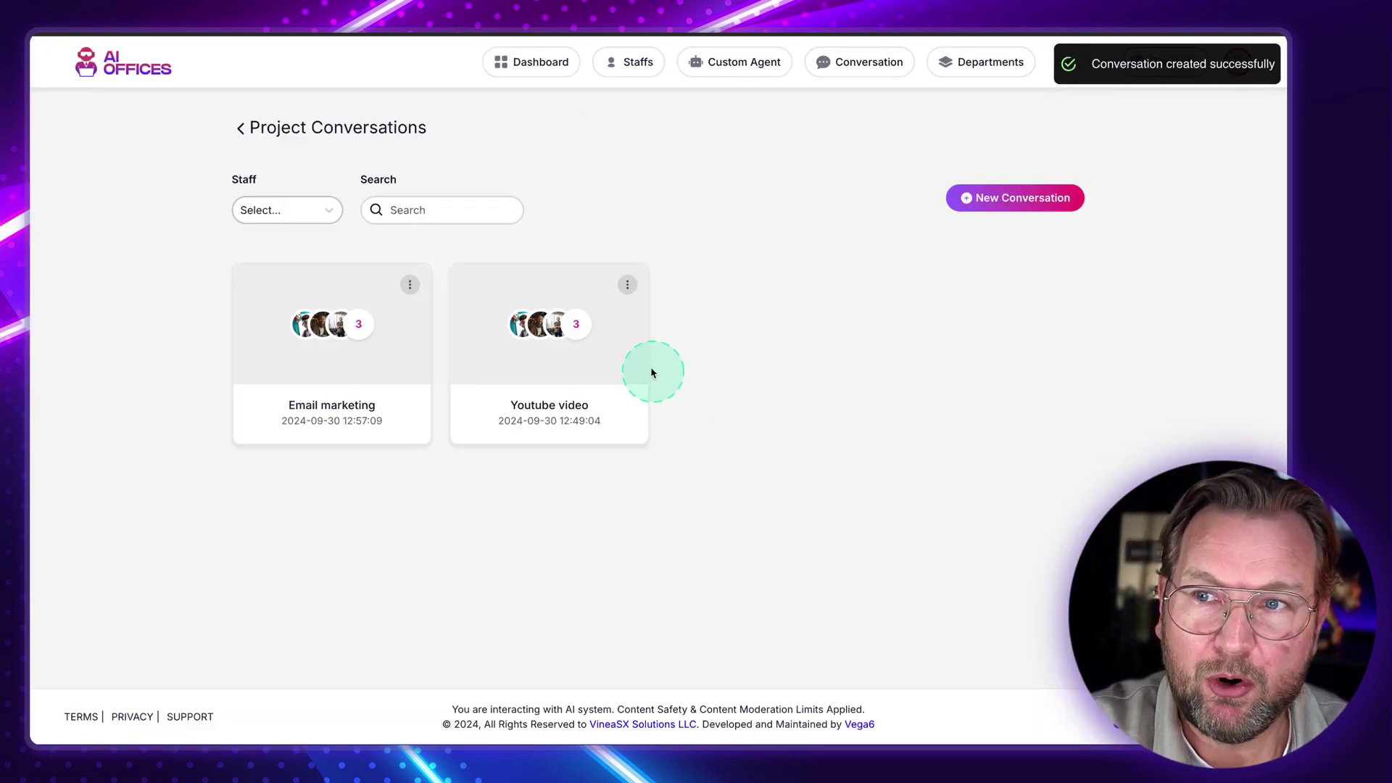
{"action": "left_click", "coordinate": [339, 360]}
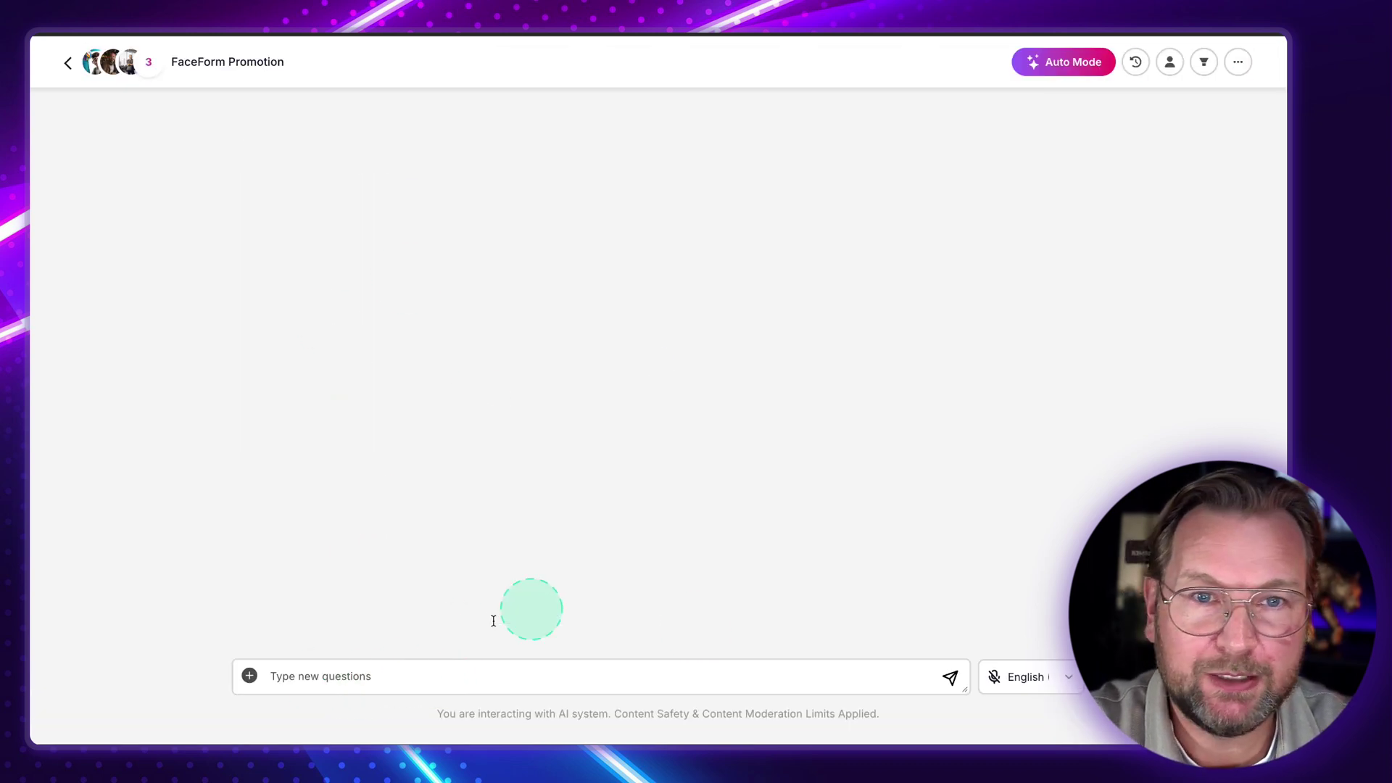
{"action": "left_click", "coordinate": [82, 66]}
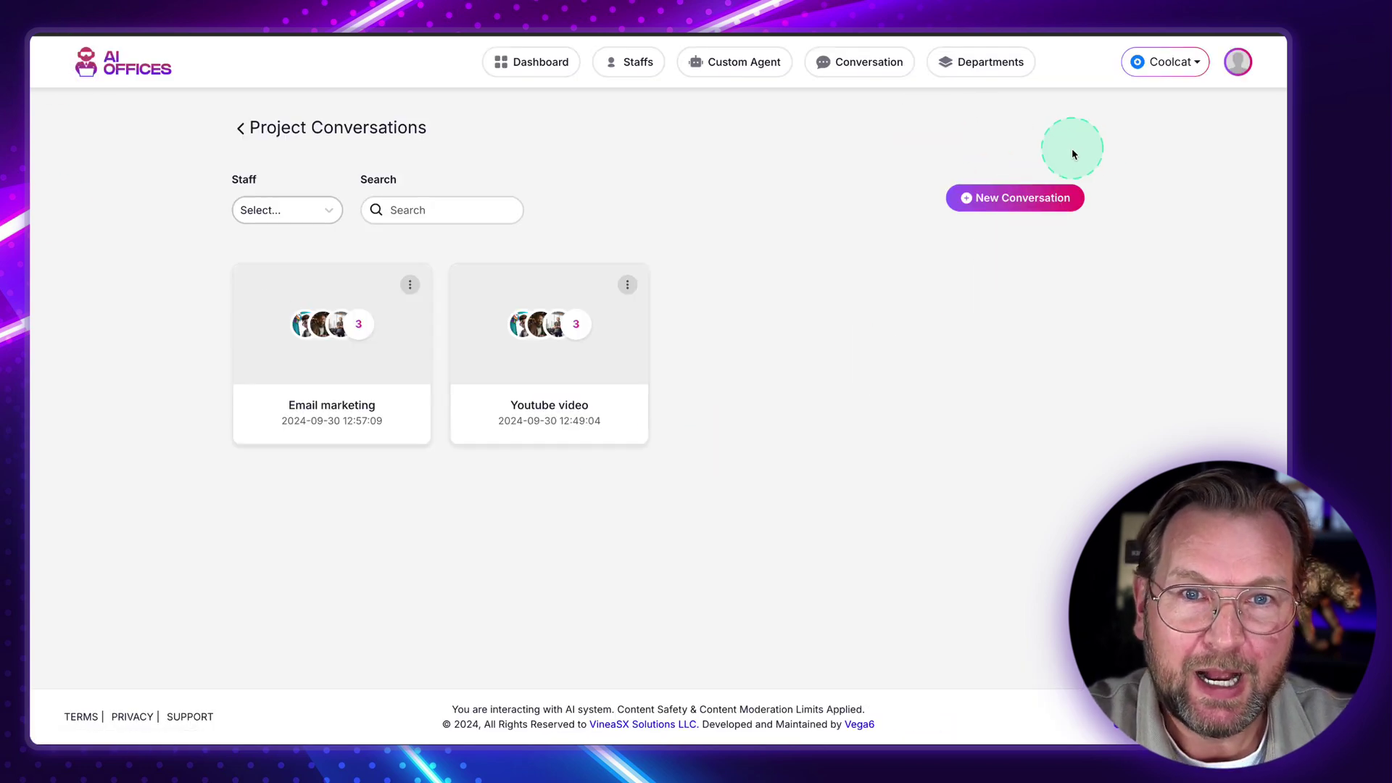
Check the account's companies list, then go to the Conversations page.
{"action": "left_click", "coordinate": [1194, 54]}
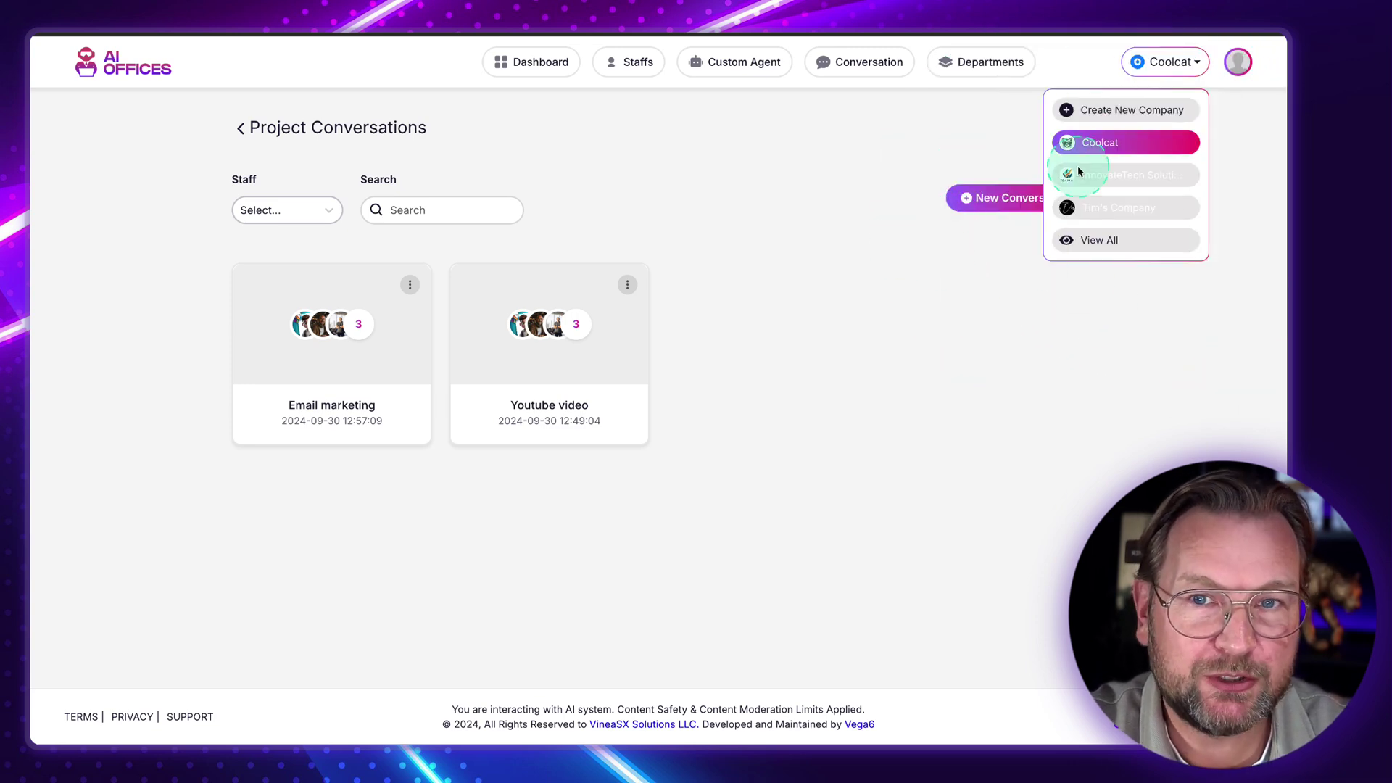
{"action": "left_click", "coordinate": [892, 246]}
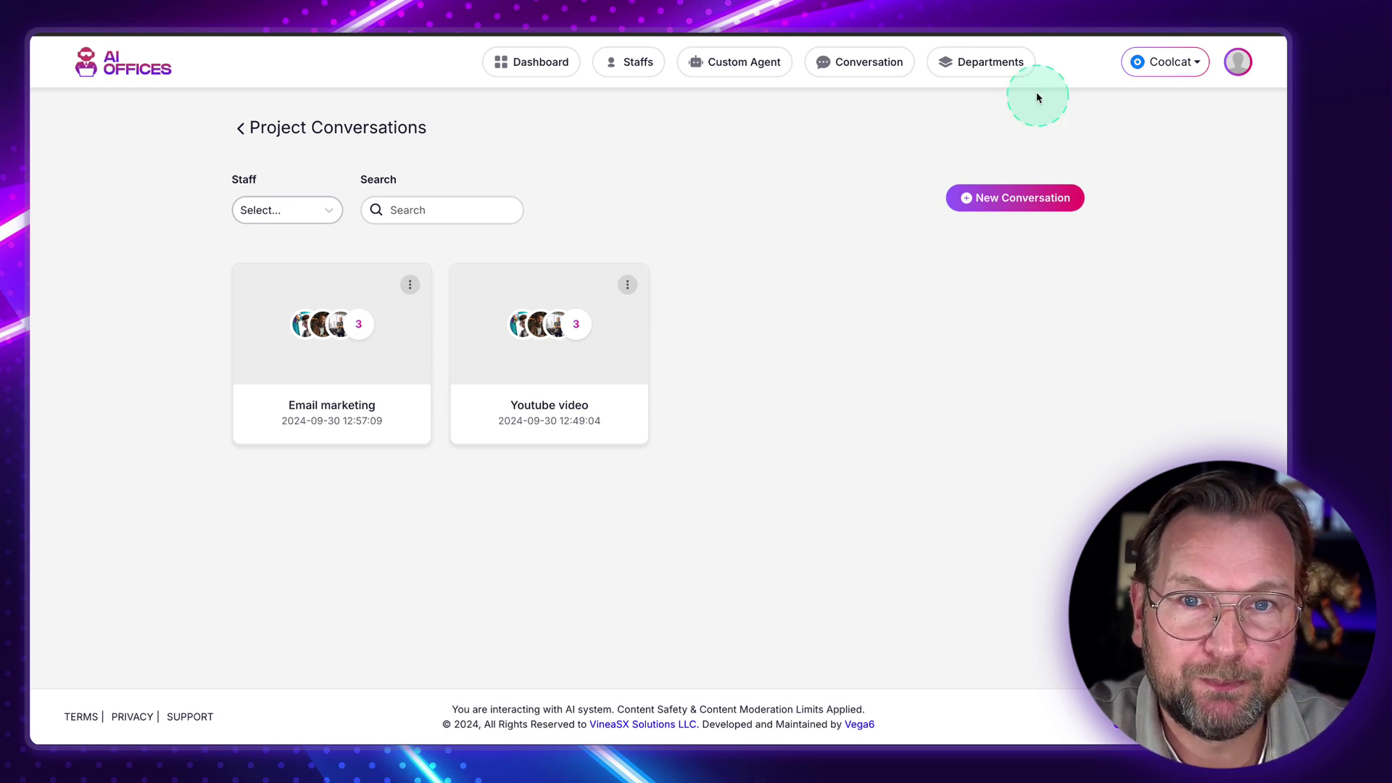
{"action": "left_click", "coordinate": [866, 61]}
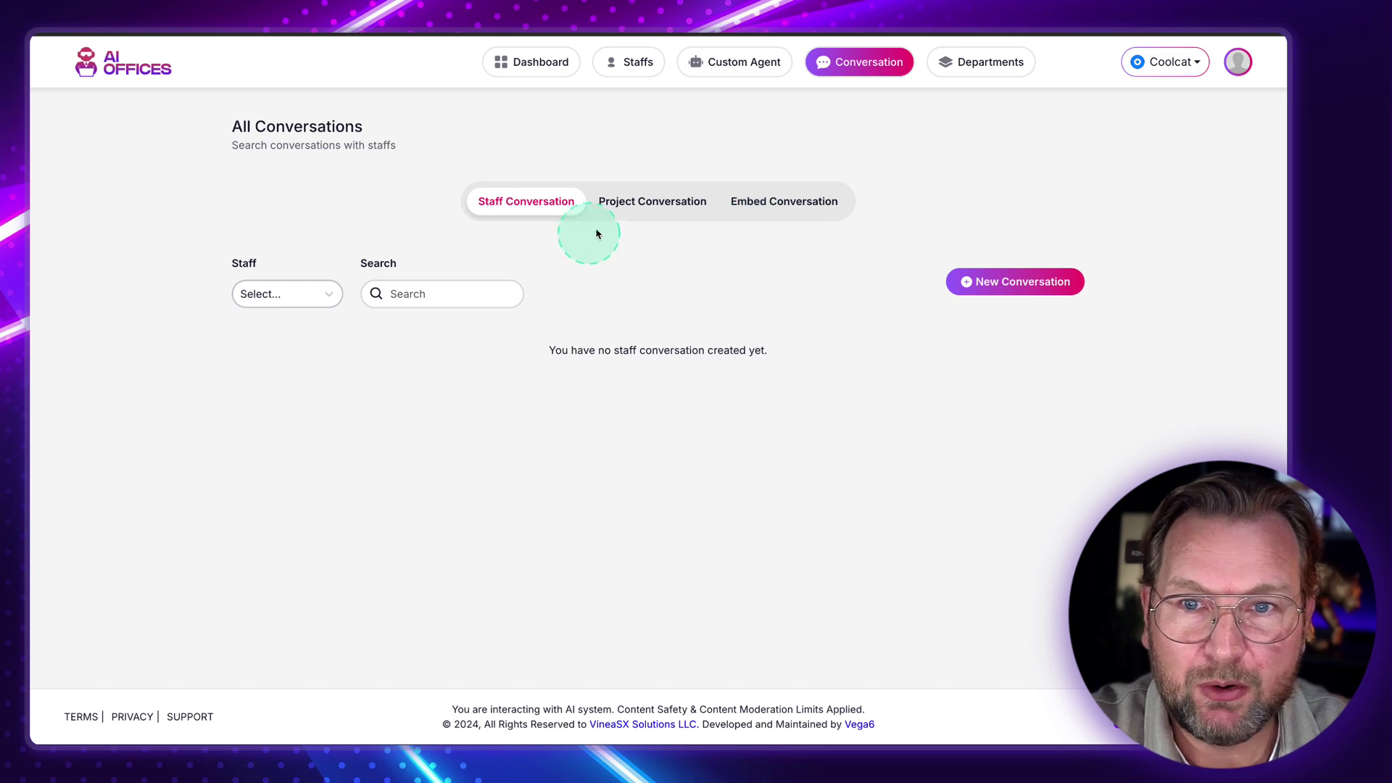
Switch between Project and Embed conversations, open Email marketing, then return to All Conversations.
{"action": "left_click", "coordinate": [665, 210]}
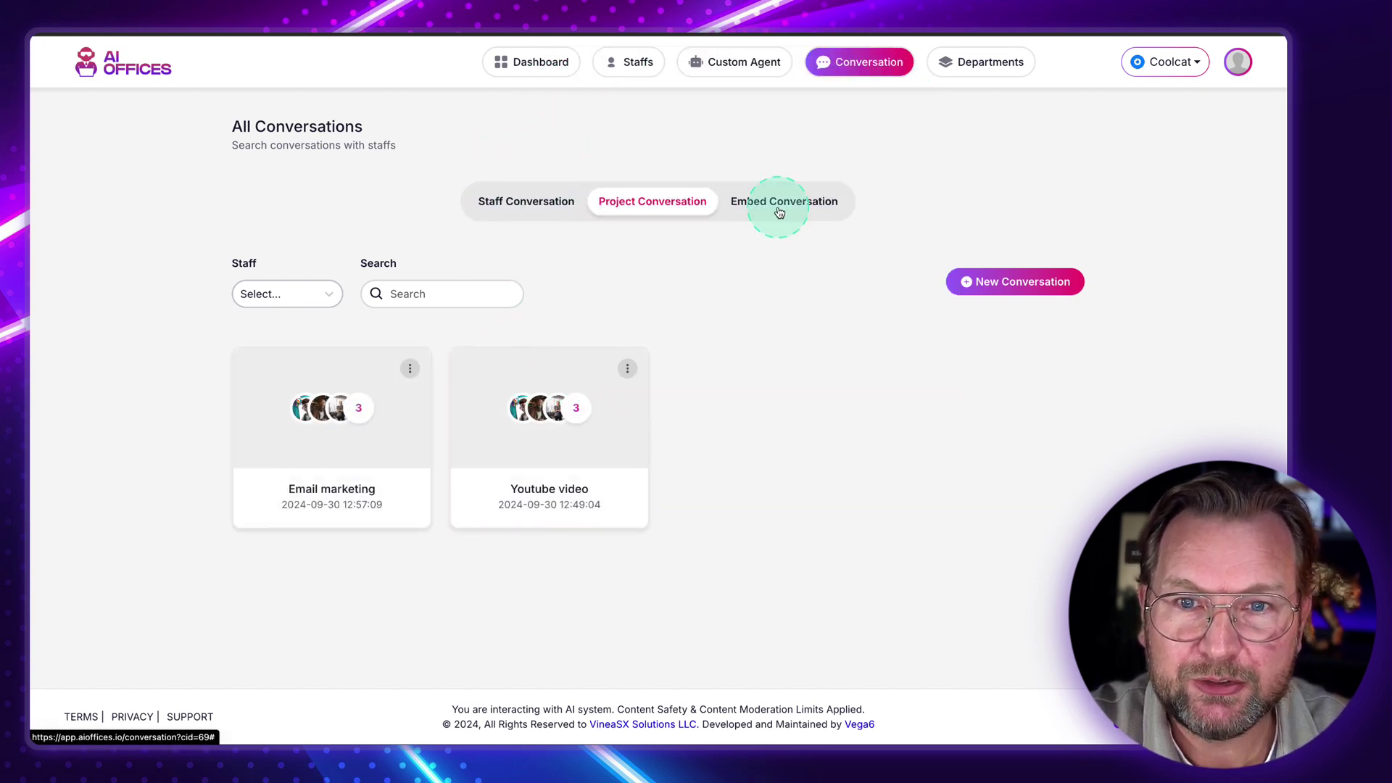
{"action": "left_click", "coordinate": [780, 208]}
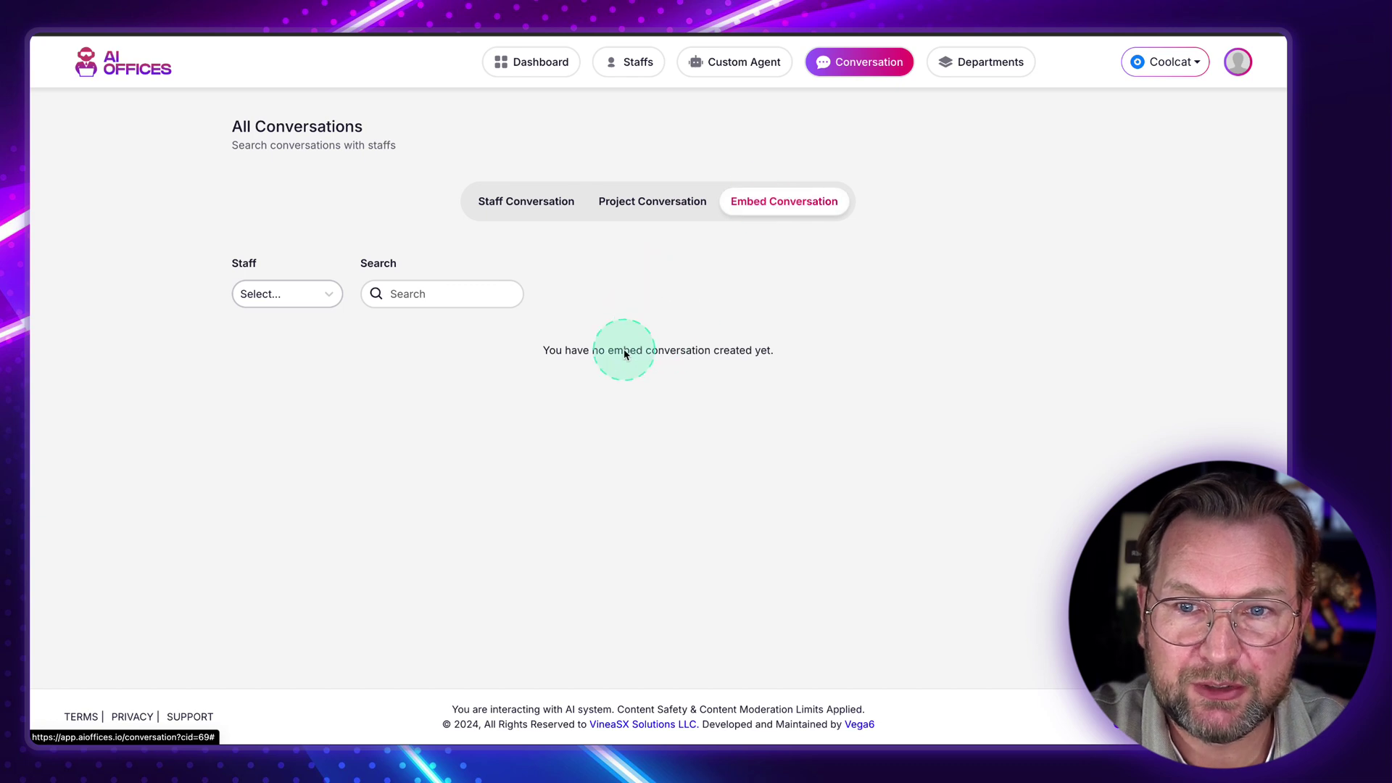
{"action": "left_click", "coordinate": [680, 215]}
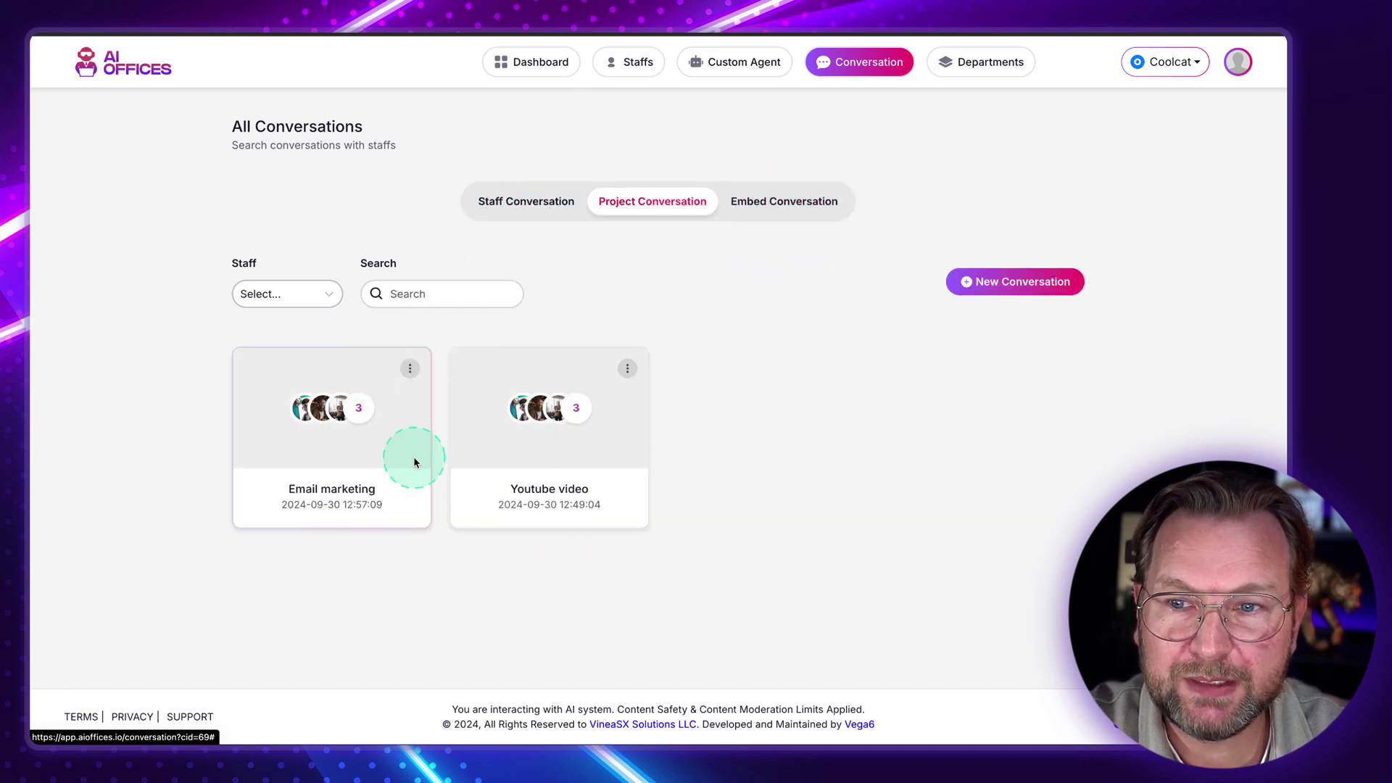
{"action": "left_click", "coordinate": [409, 366]}
{"action": "left_click", "coordinate": [338, 443]}
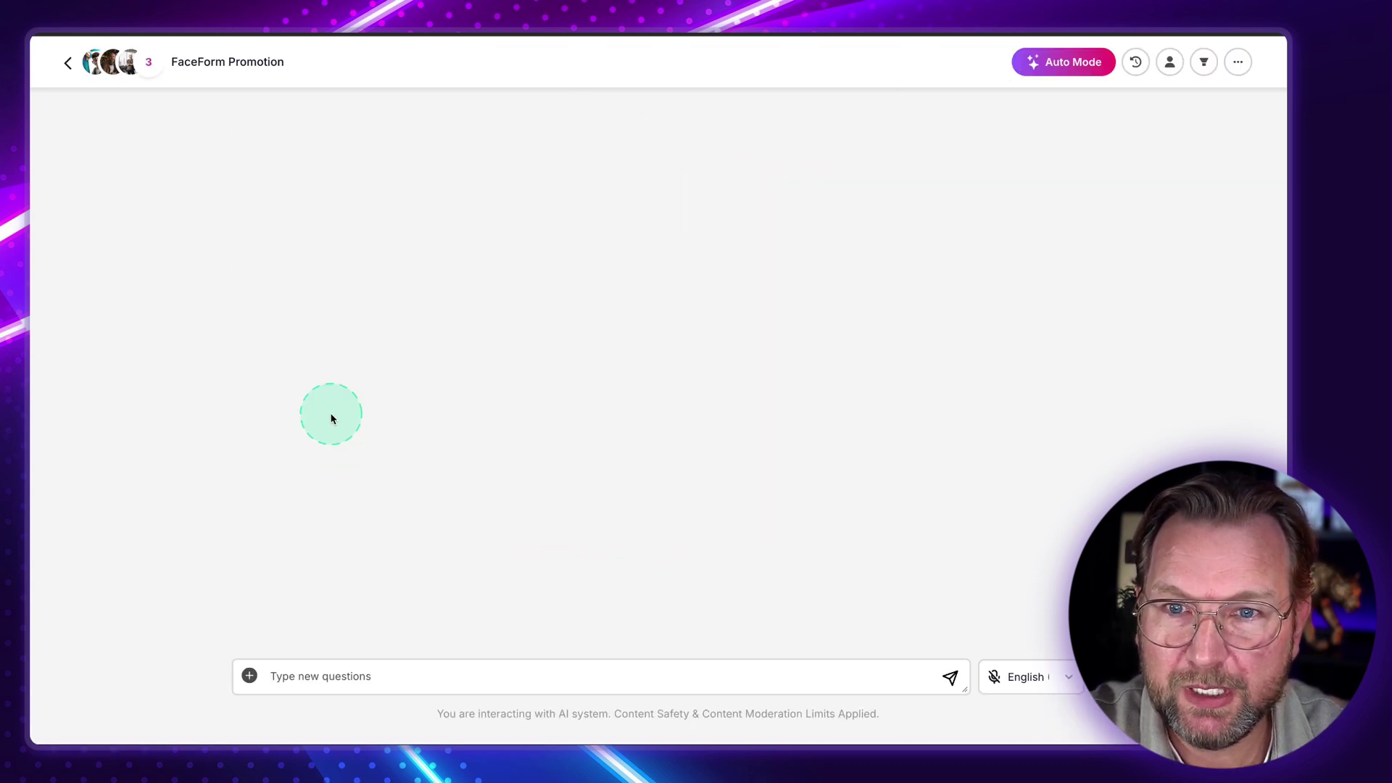
{"action": "left_click", "coordinate": [70, 65]}
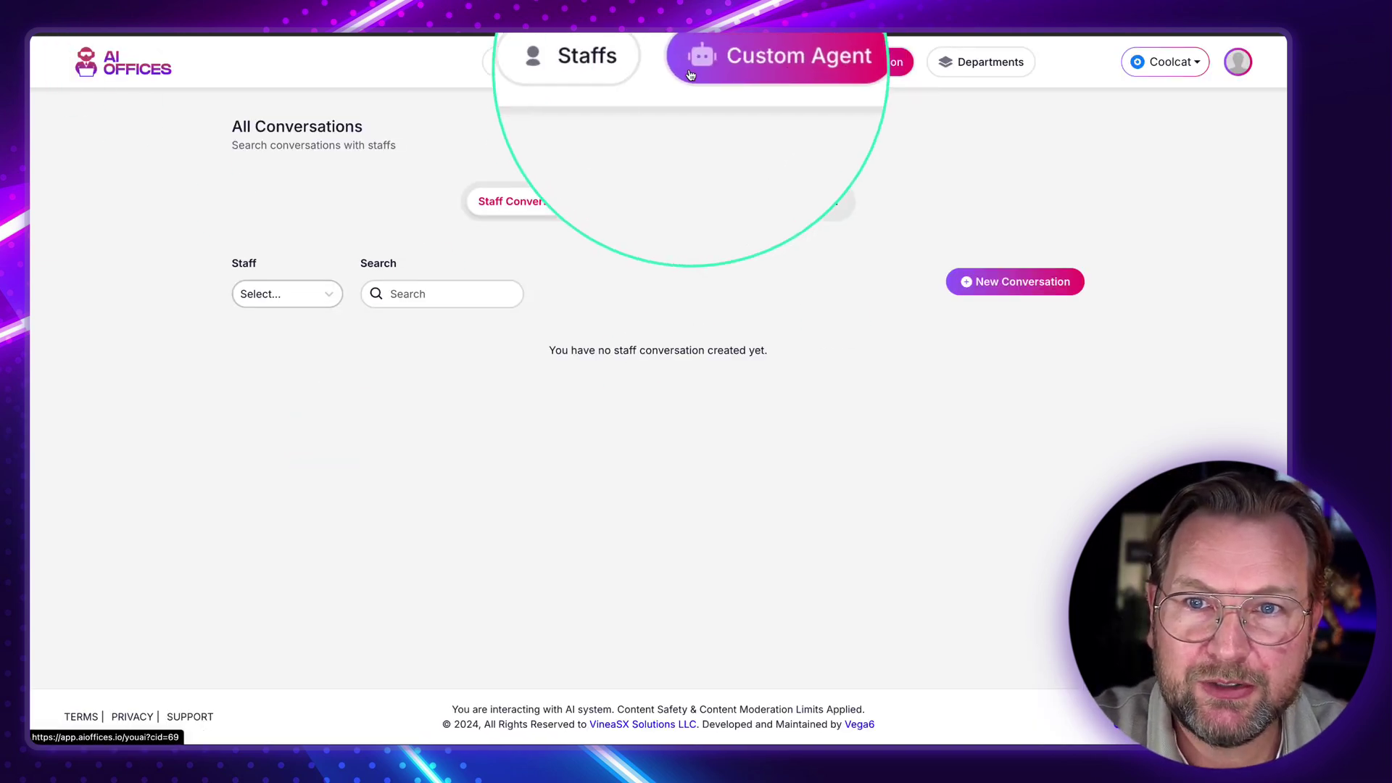
Start a new embed for hired staff member FaceForm Expert Tim.
{"action": "left_click", "coordinate": [631, 62]}
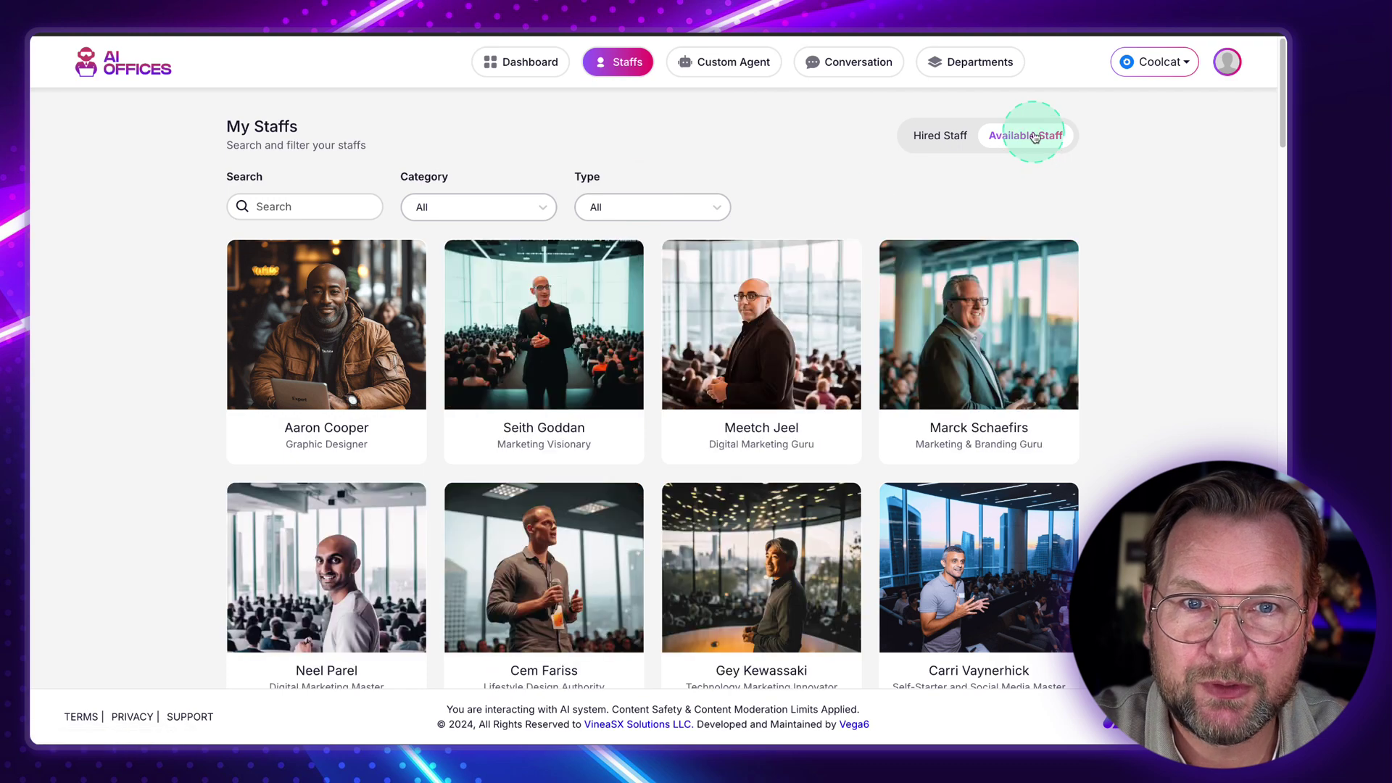
{"action": "left_click", "coordinate": [941, 144]}
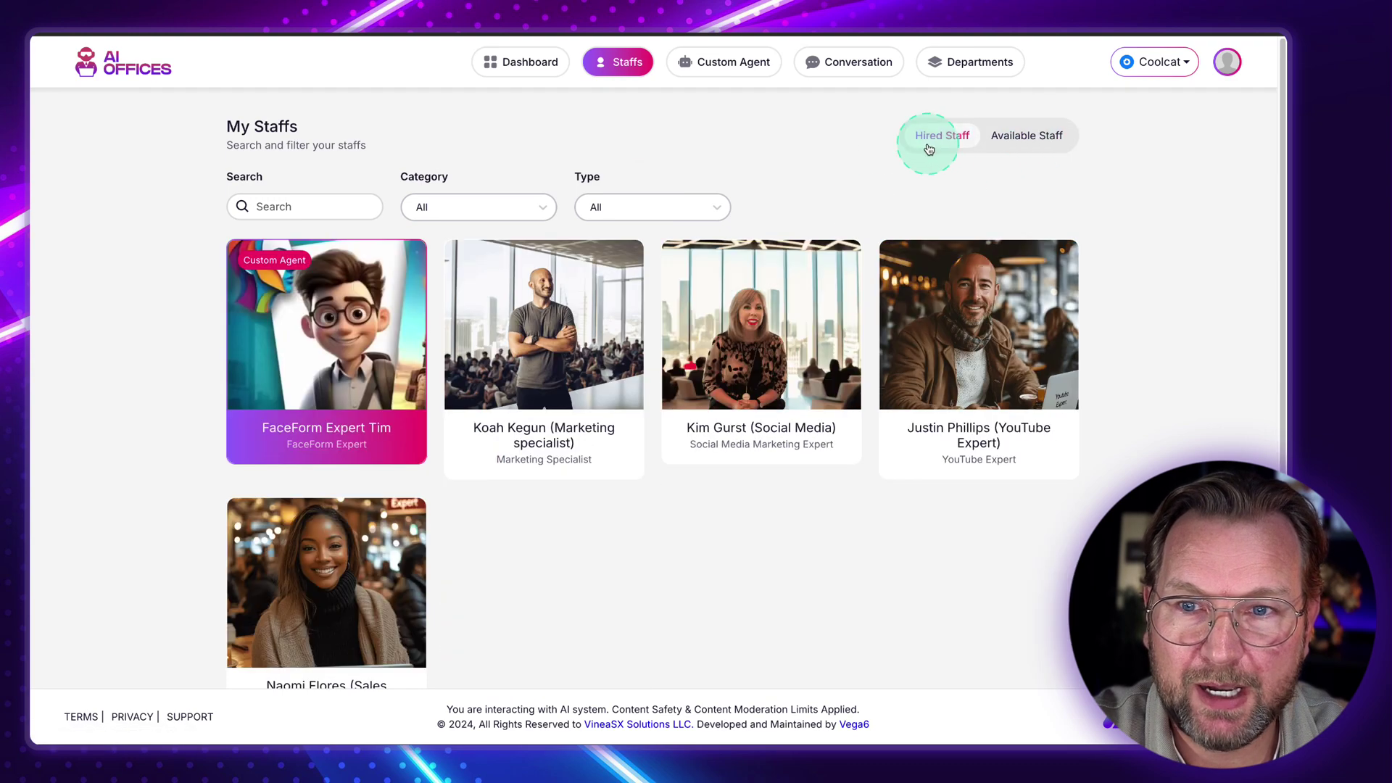
{"action": "left_click", "coordinate": [403, 267]}
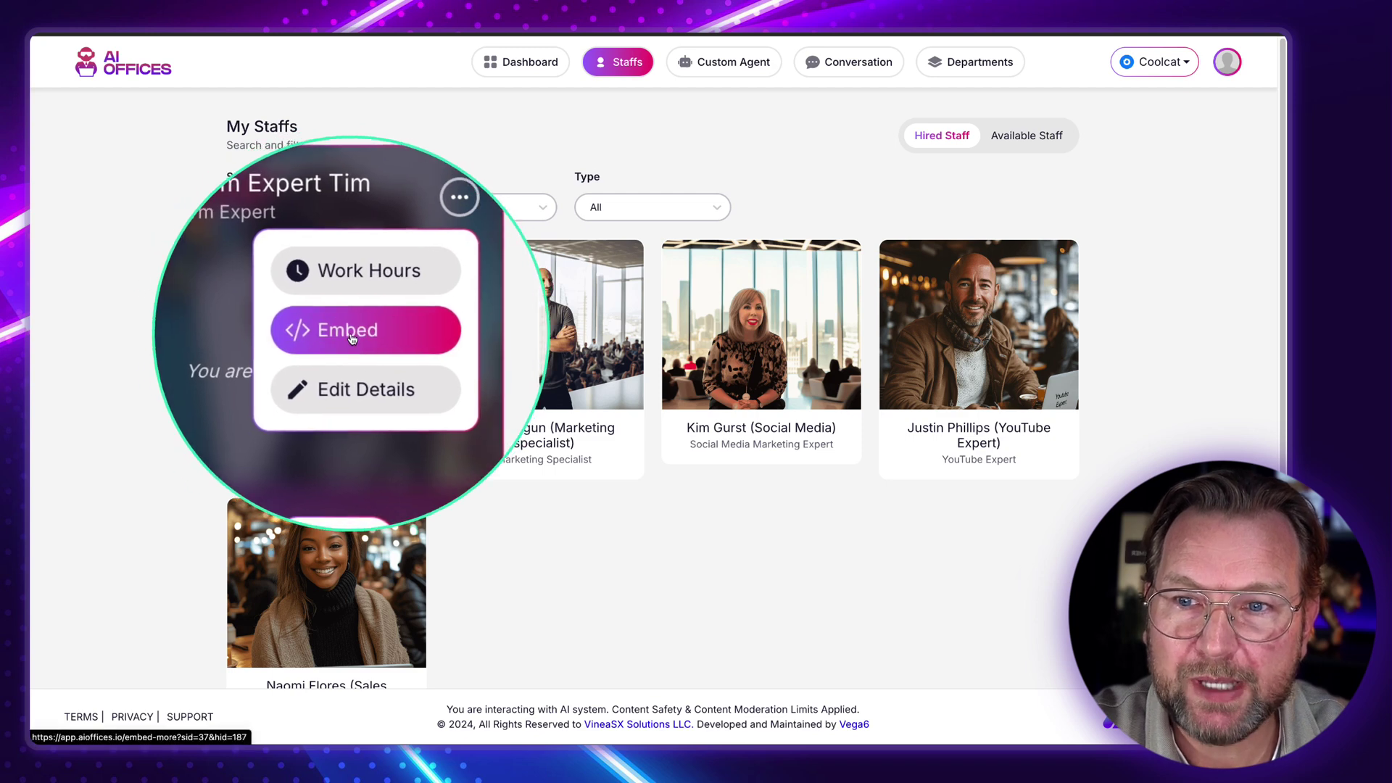
{"action": "left_click", "coordinate": [351, 338]}
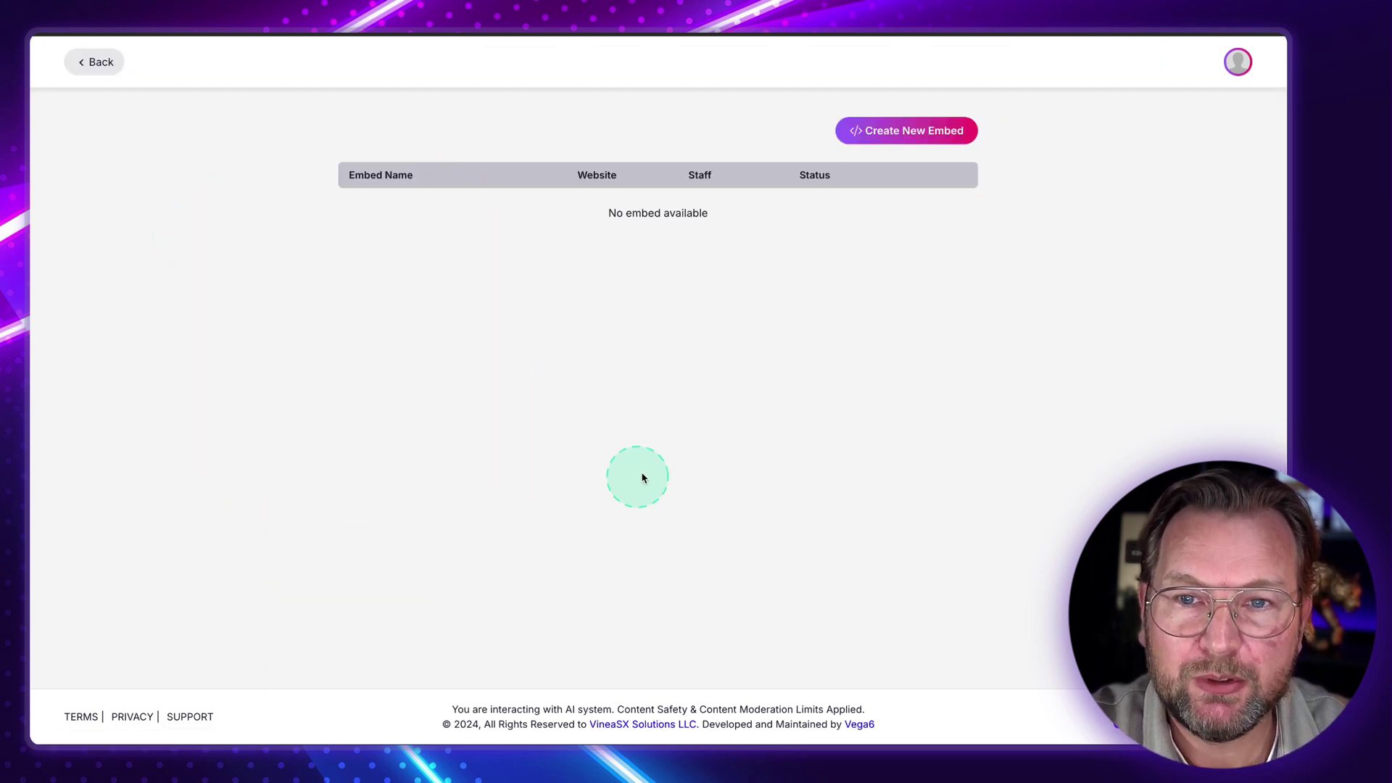
{"action": "left_click", "coordinate": [926, 131]}
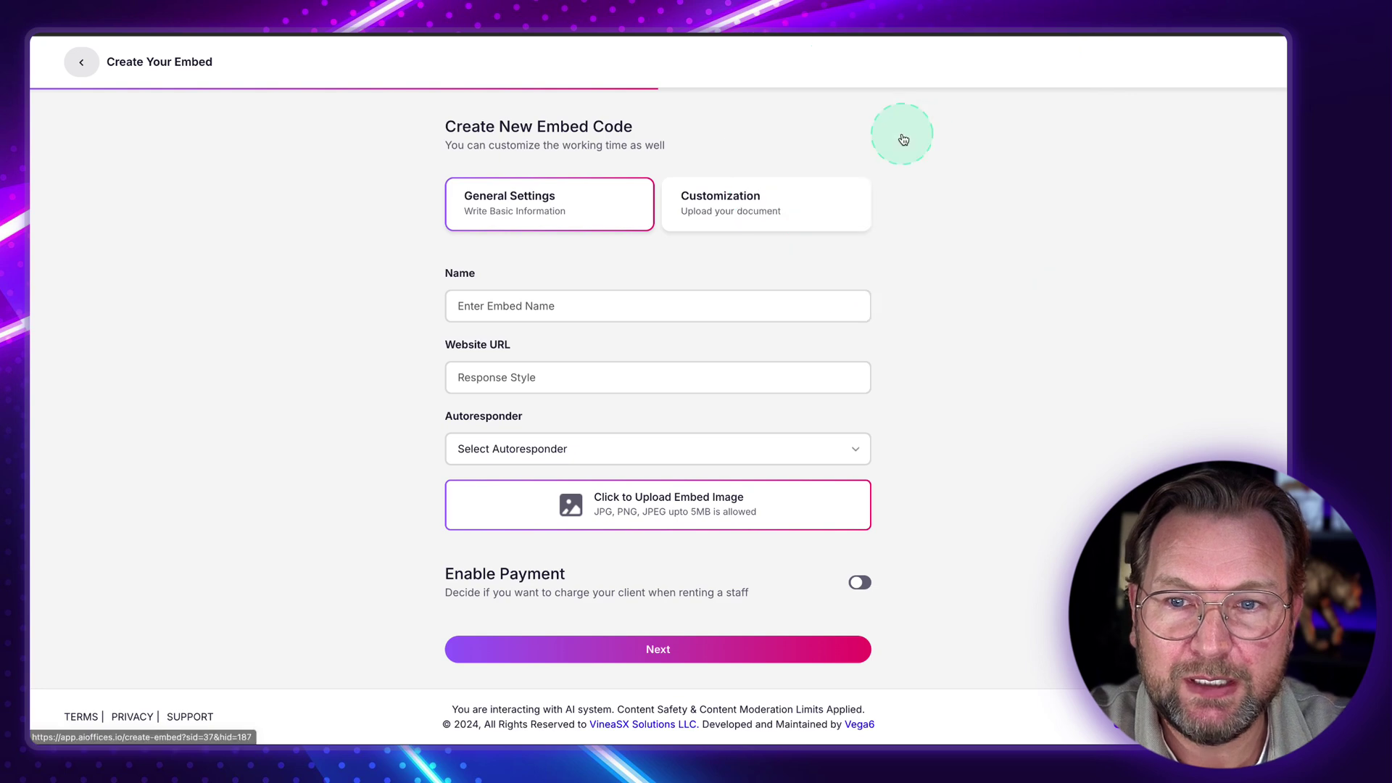
{"action": "left_click", "coordinate": [565, 310]}
{"action": "type", "text": "Website"}
{"action": "left_click", "coordinate": [564, 370]}
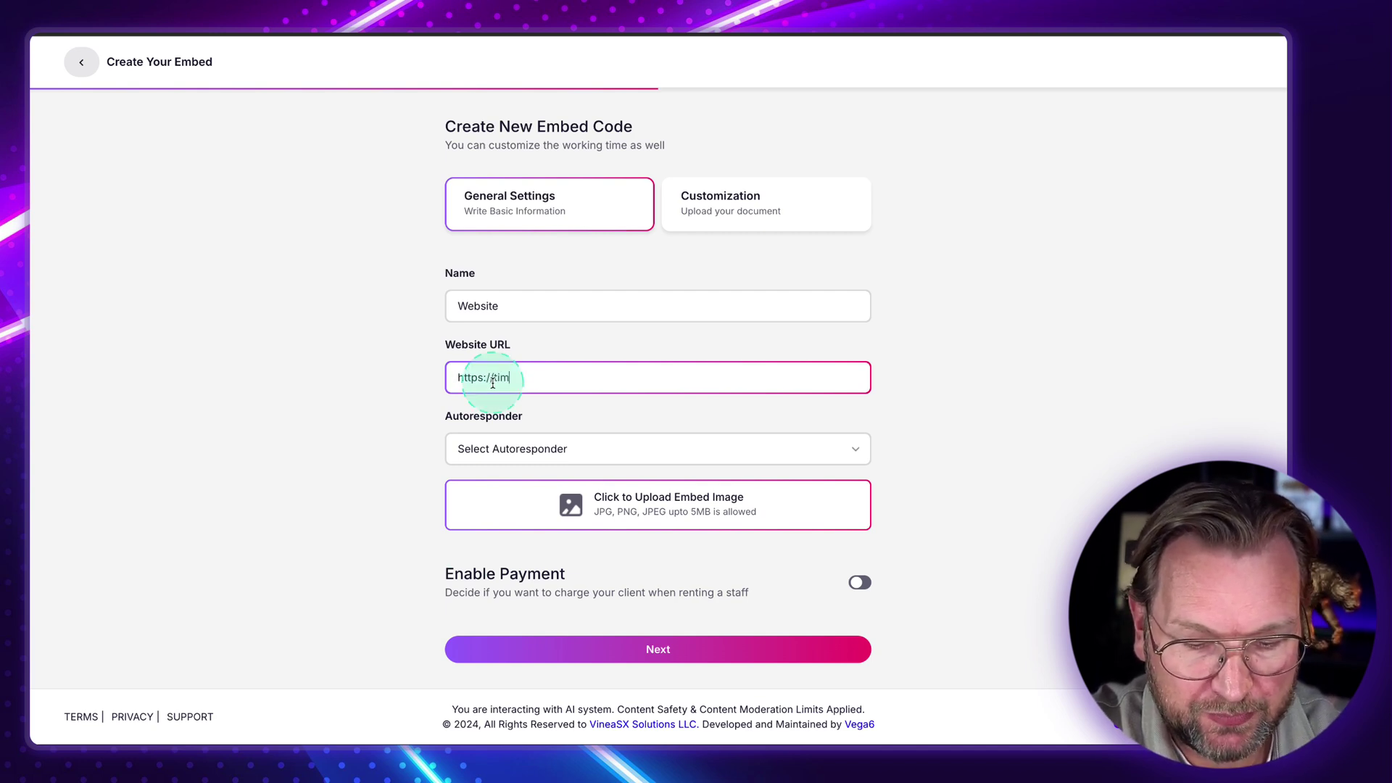
{"action": "type", "text": "https://timverdouw.com"}
{"action": "left_click", "coordinate": [513, 444]}
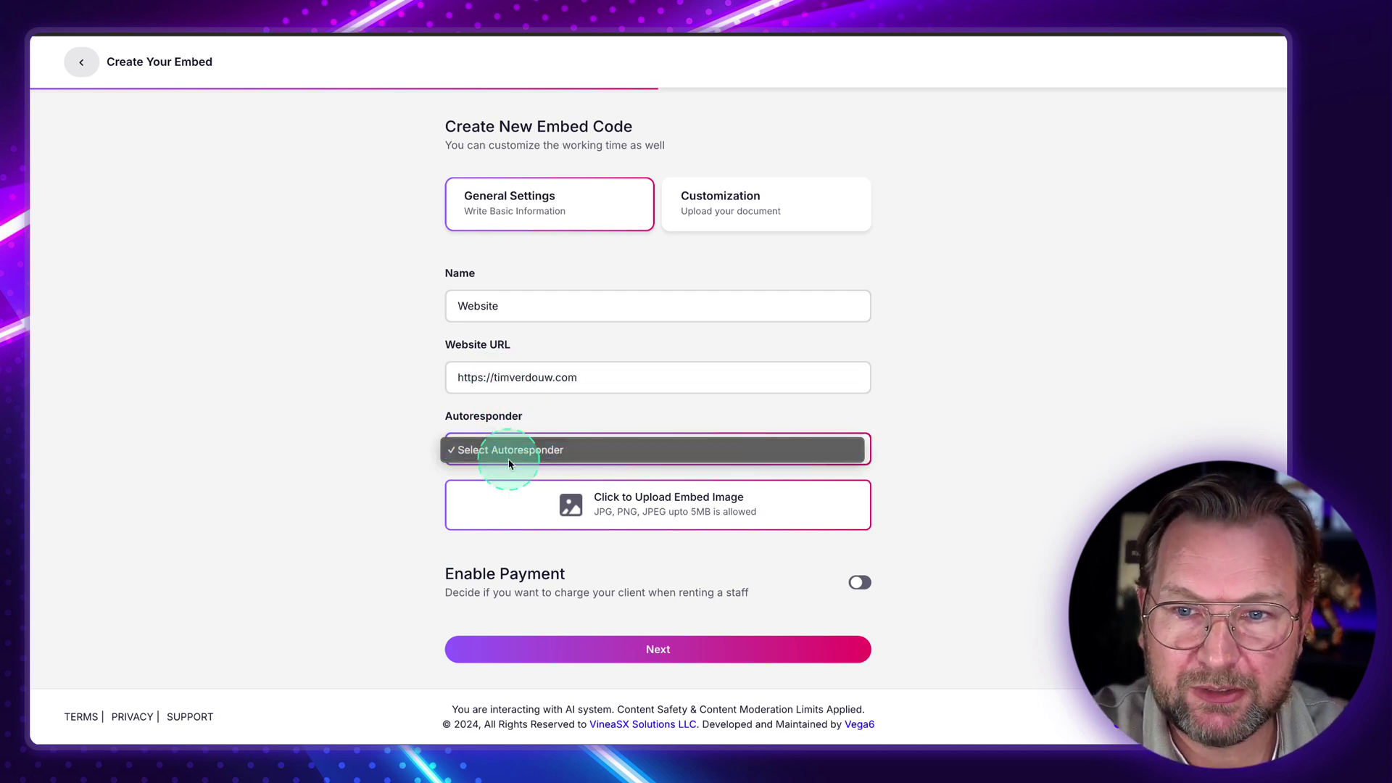
{"action": "left_click", "coordinate": [765, 314]}
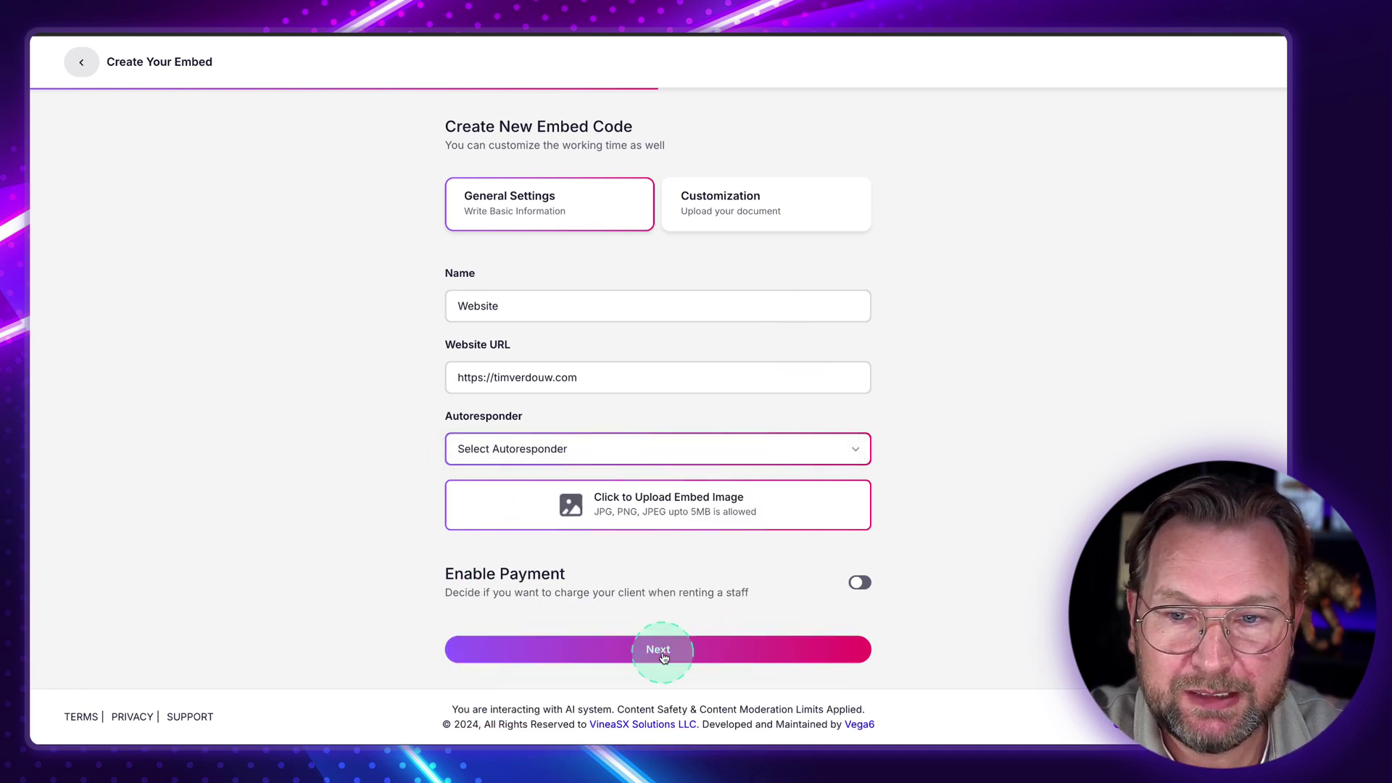
{"action": "left_click", "coordinate": [860, 584]}
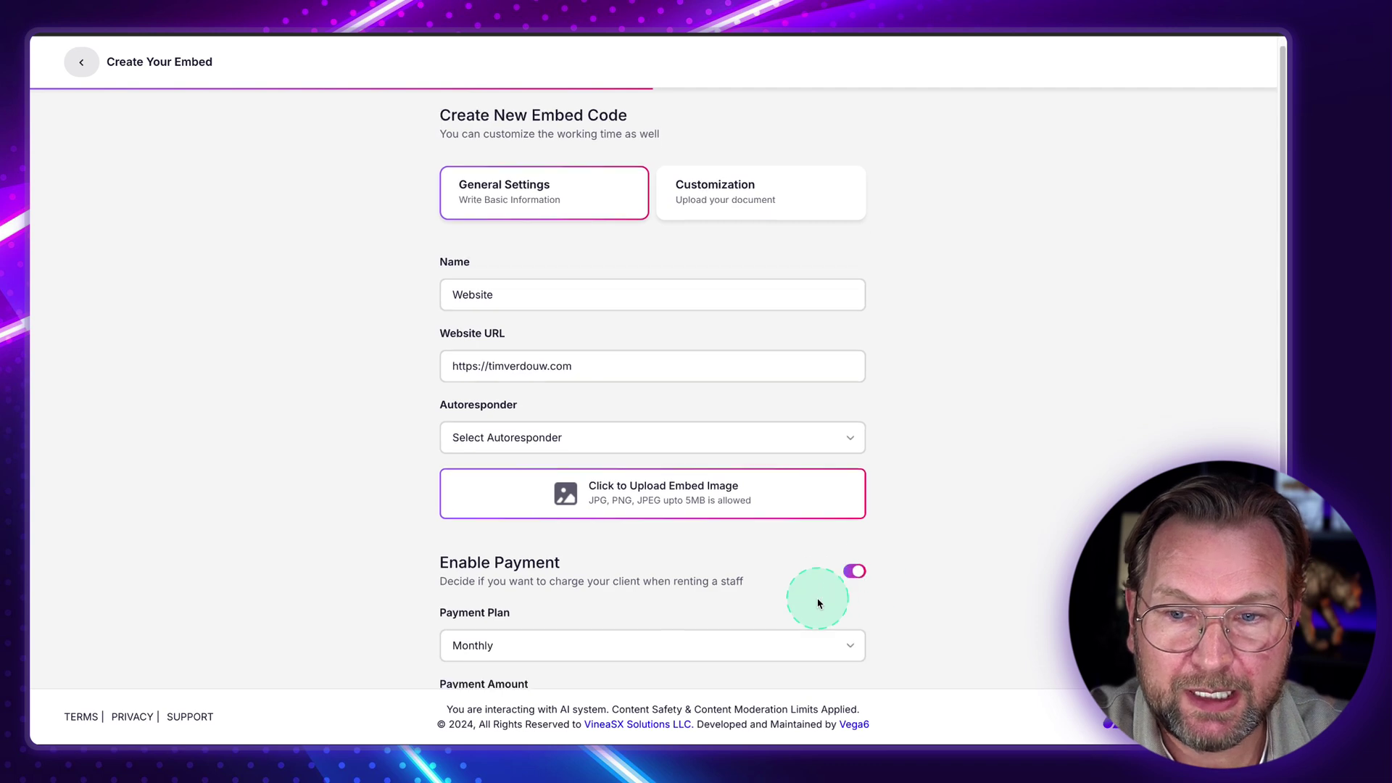
{"action": "scroll", "coordinate": [816, 591], "scroll_direction": "down", "scroll_amount": 3}
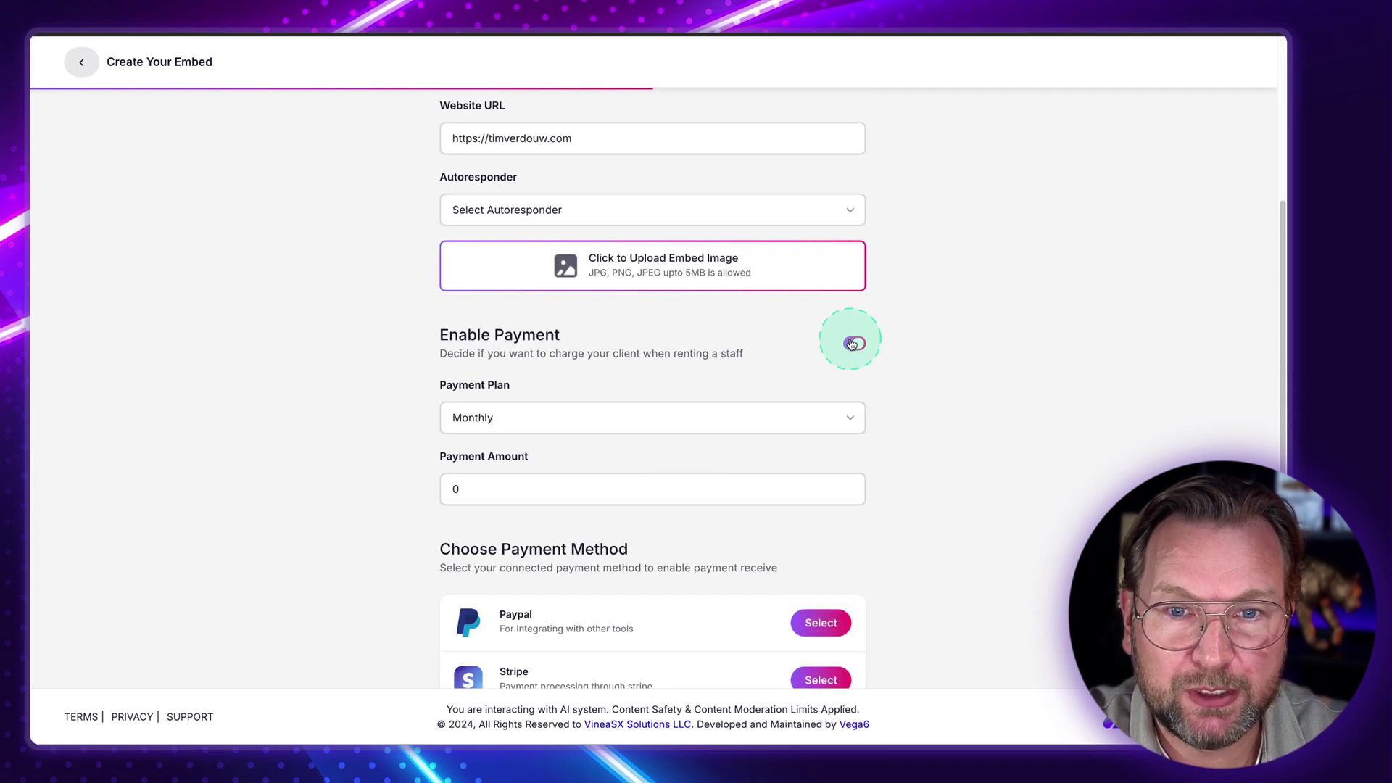
{"action": "left_click", "coordinate": [853, 344]}
{"action": "left_click", "coordinate": [650, 656]}
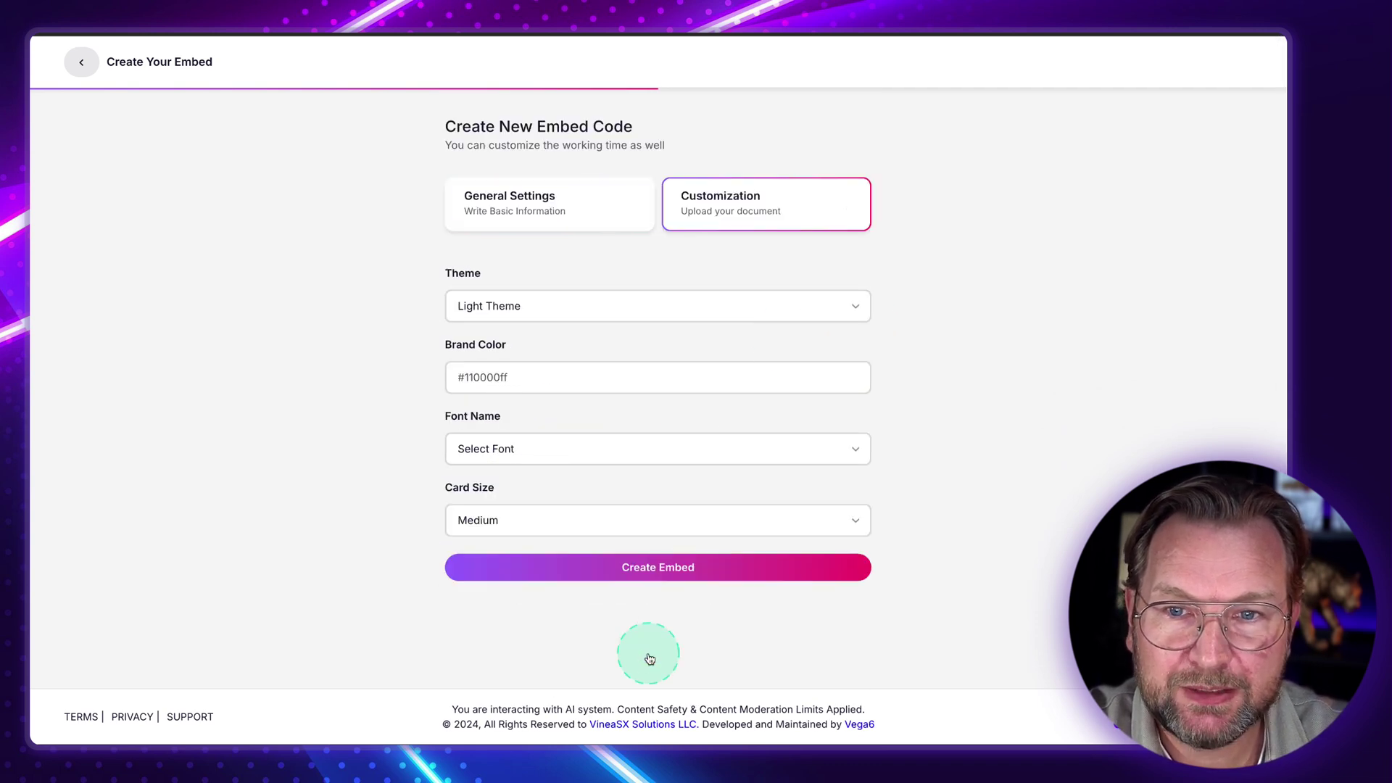
Keep the Light Theme, default font and Medium card size in the embed customization.
{"action": "left_click", "coordinate": [485, 306]}
{"action": "left_click", "coordinate": [409, 321]}
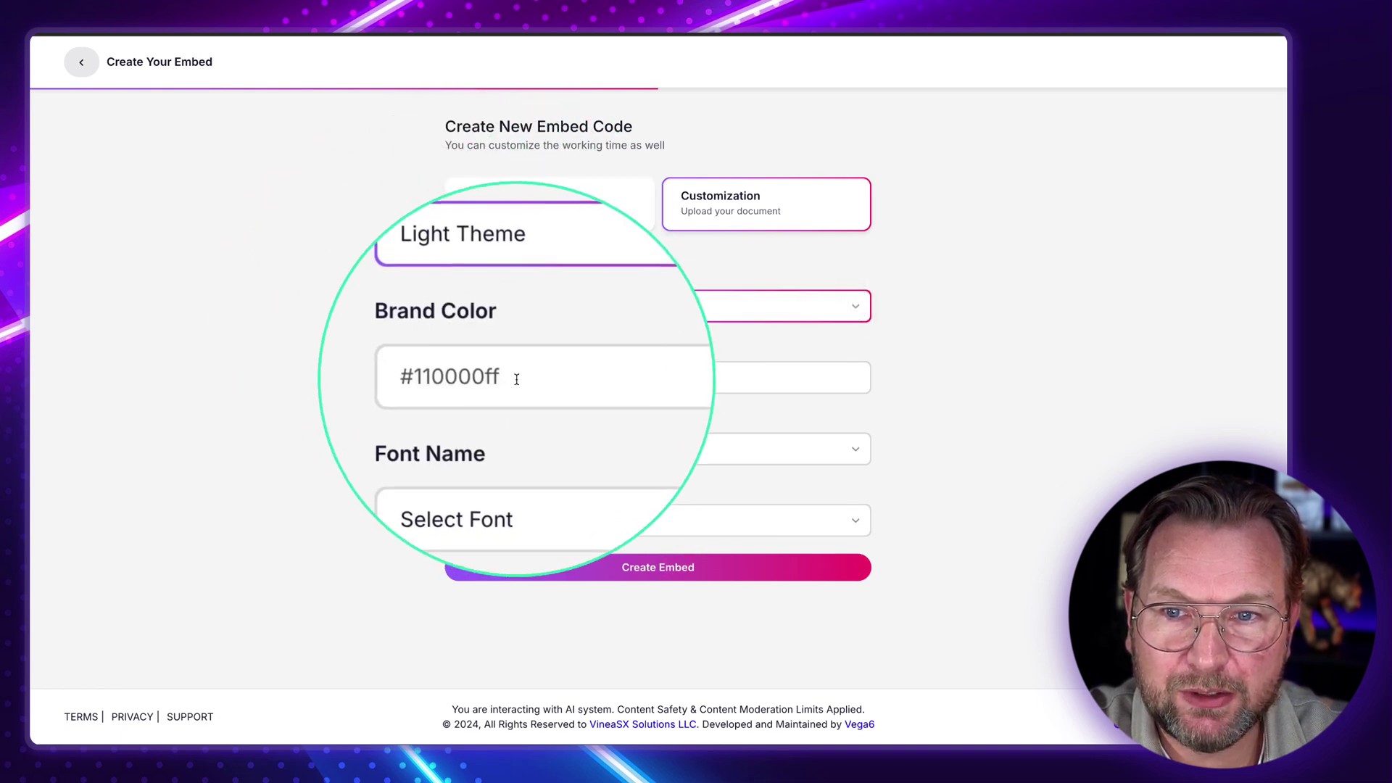
{"action": "left_click", "coordinate": [493, 450]}
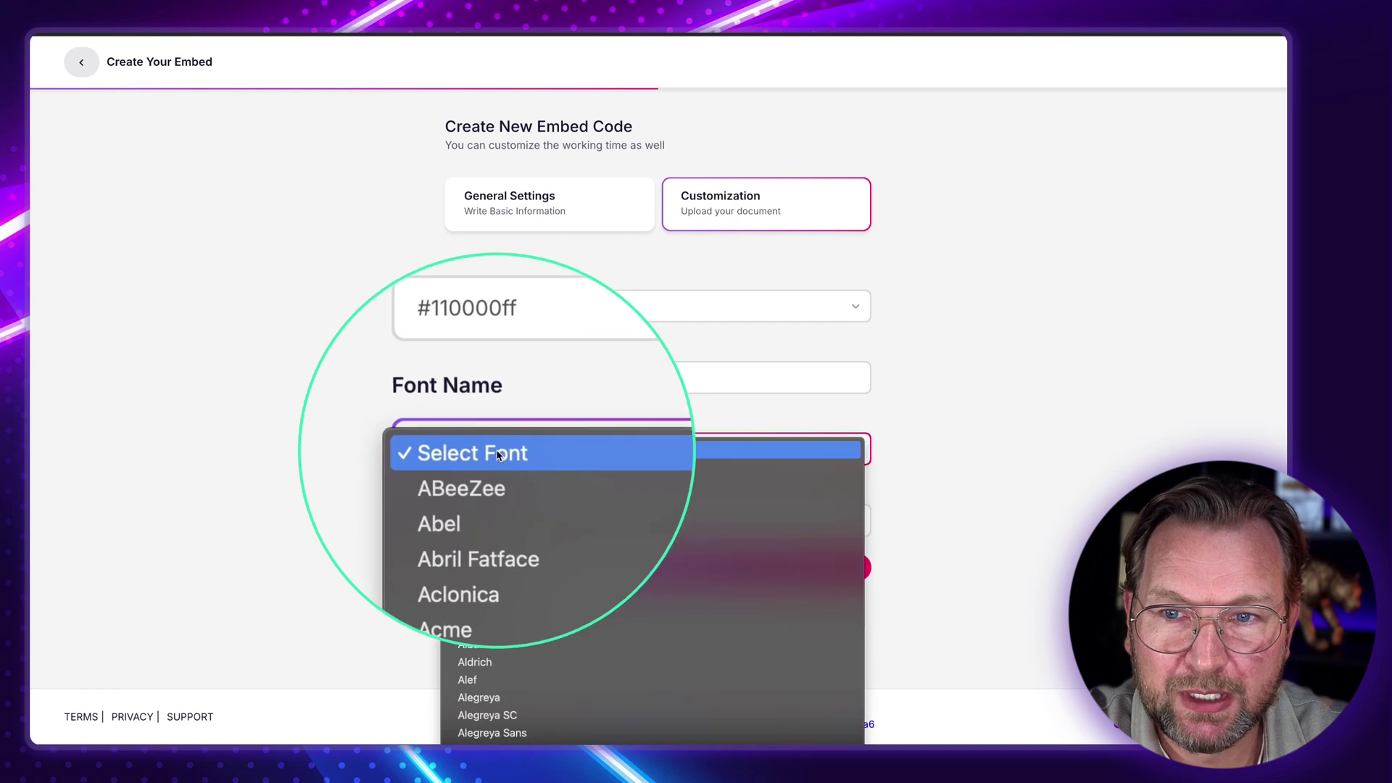
{"action": "left_click", "coordinate": [317, 417]}
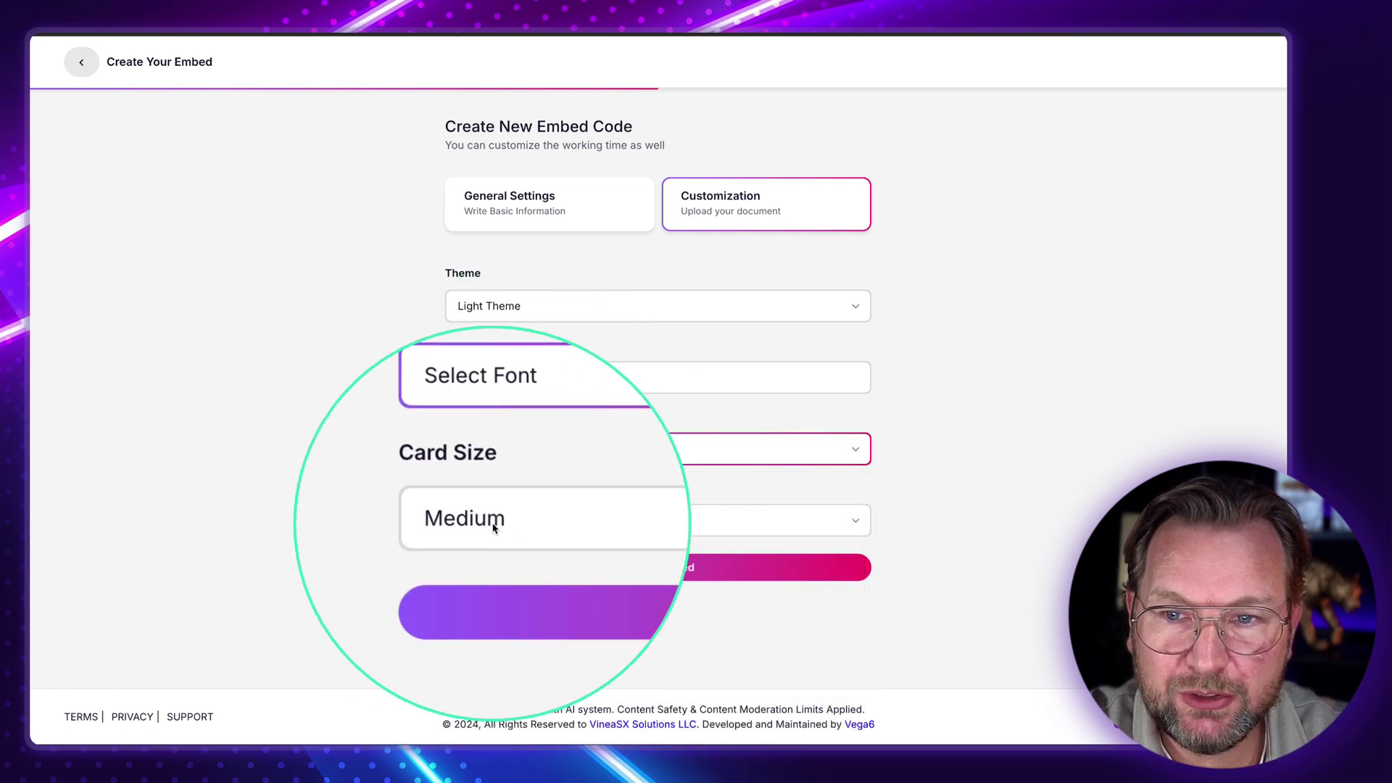
{"action": "left_click", "coordinate": [491, 523]}
{"action": "left_click", "coordinate": [560, 594]}
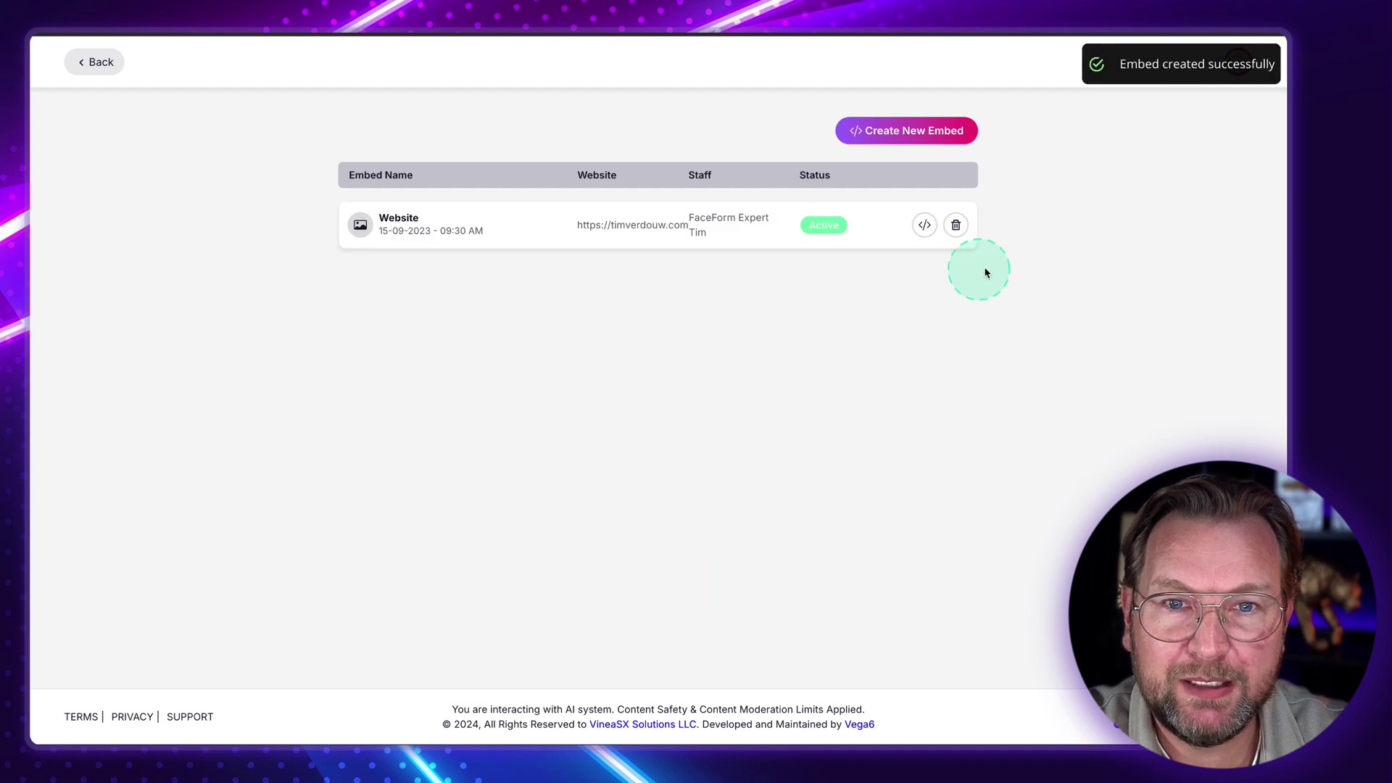
Show the Website embed's header and body code, then head back to the staff page.
{"action": "left_click", "coordinate": [924, 225]}
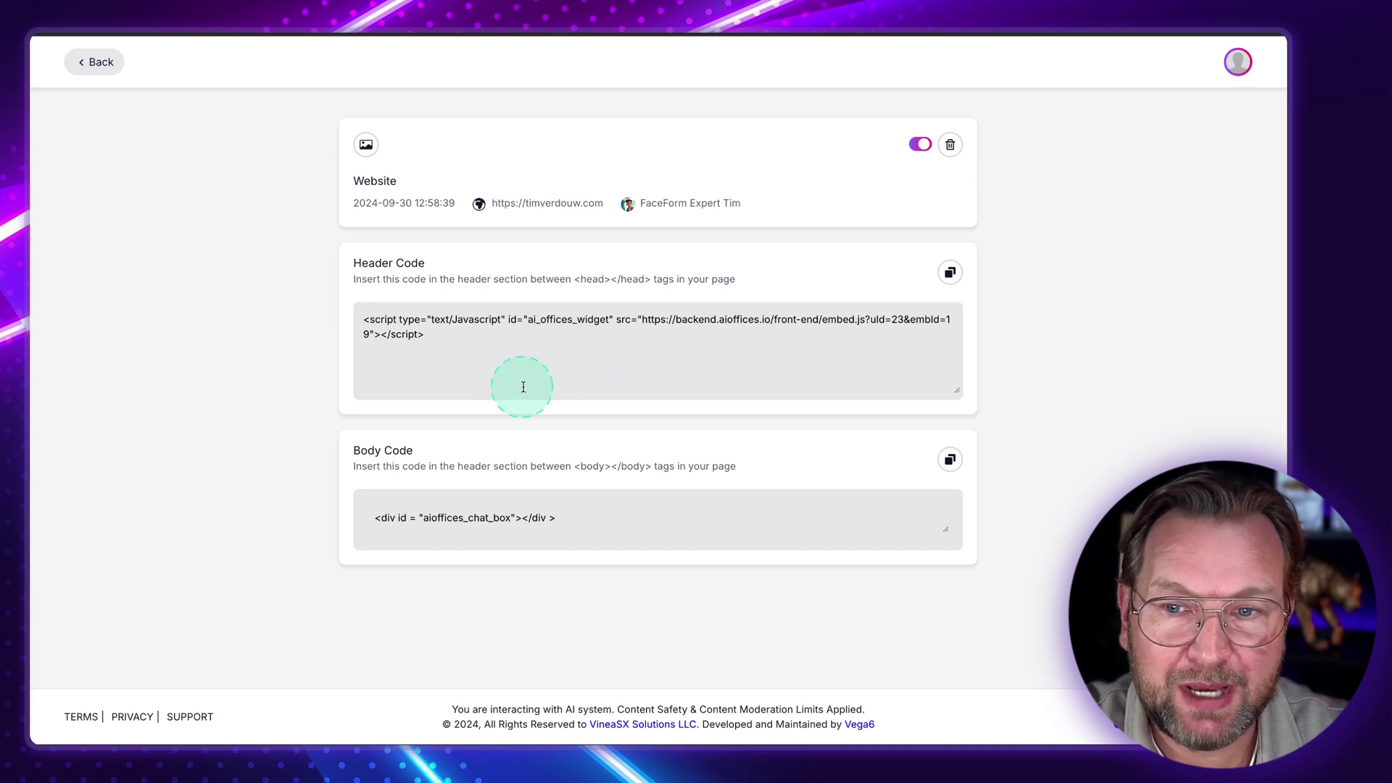
{"action": "left_click", "coordinate": [101, 65]}
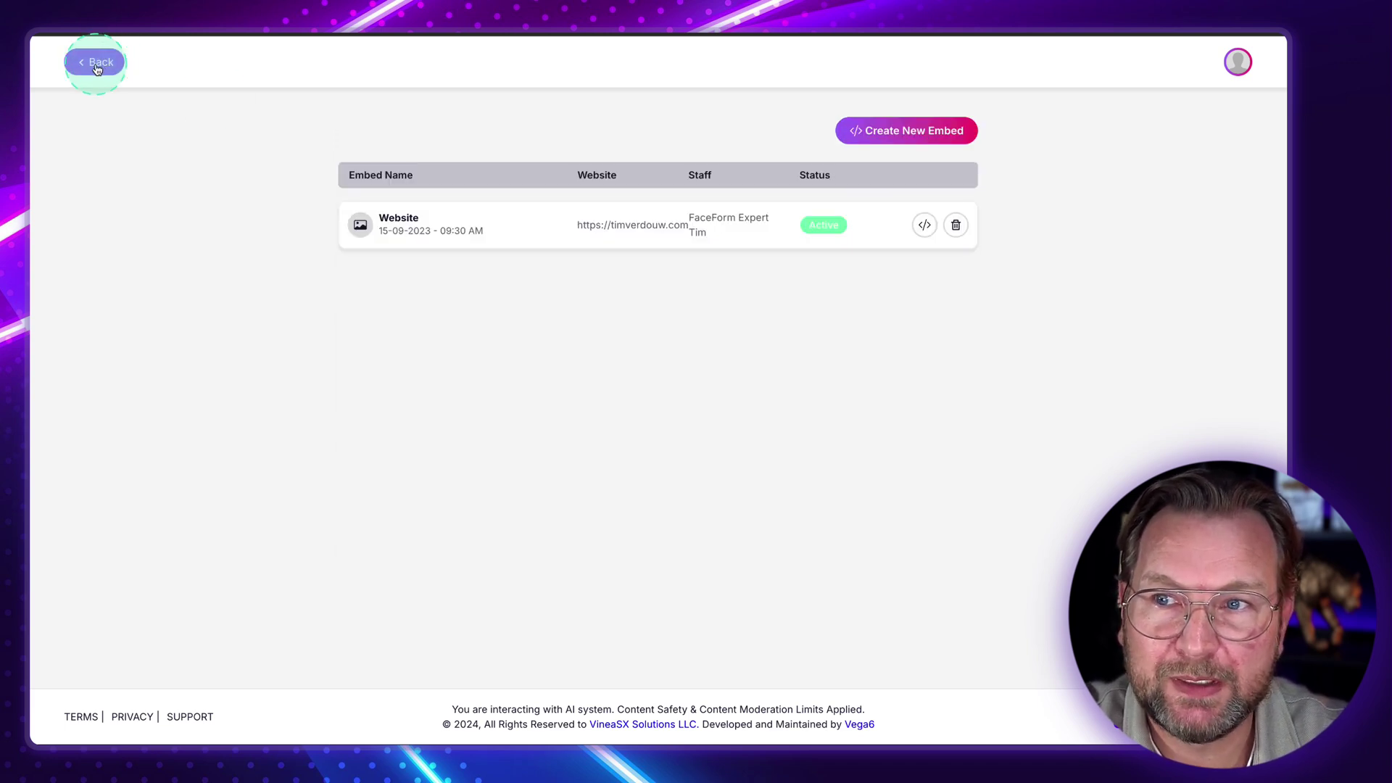
{"action": "left_click", "coordinate": [97, 62]}
{"action": "left_click", "coordinate": [848, 62]}
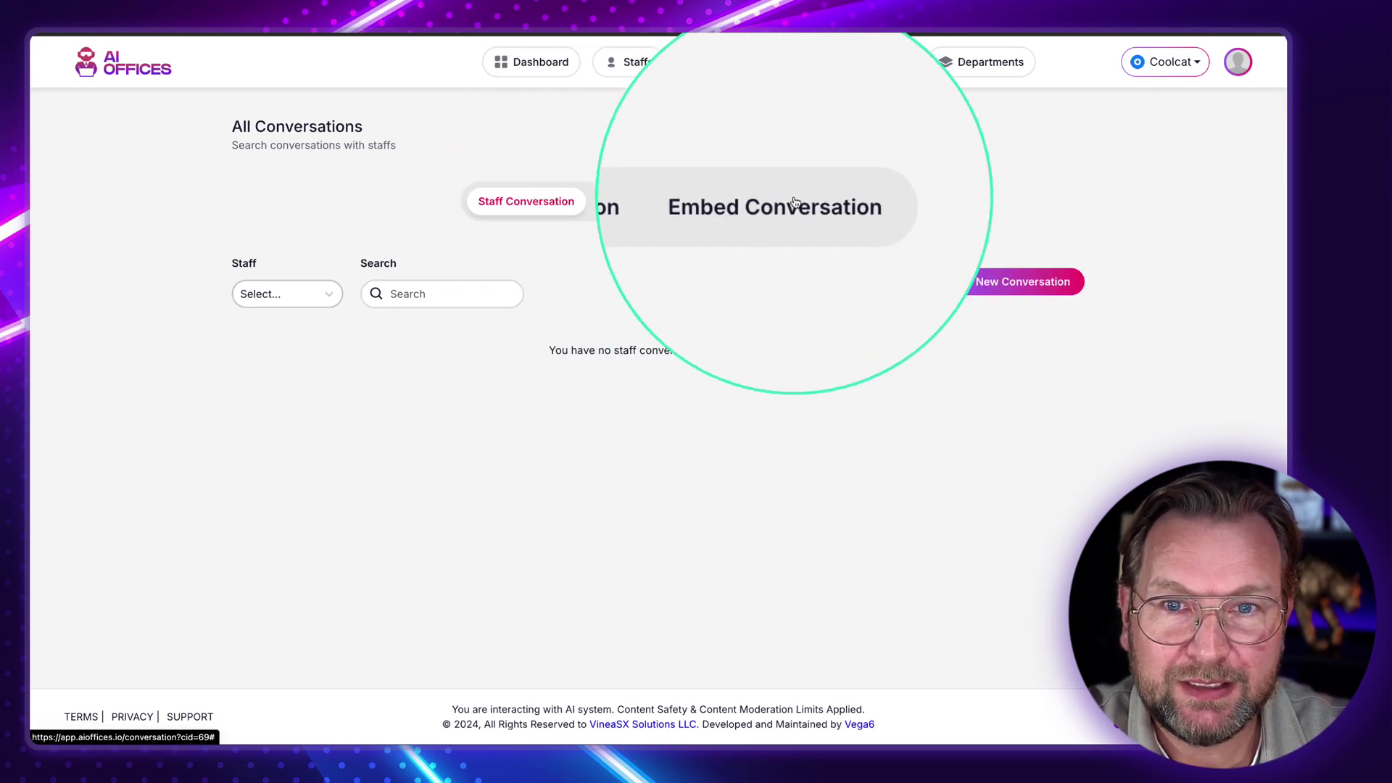
Look at the Email marketing project conversation, then go back to All Conversations.
{"action": "left_click", "coordinate": [642, 205]}
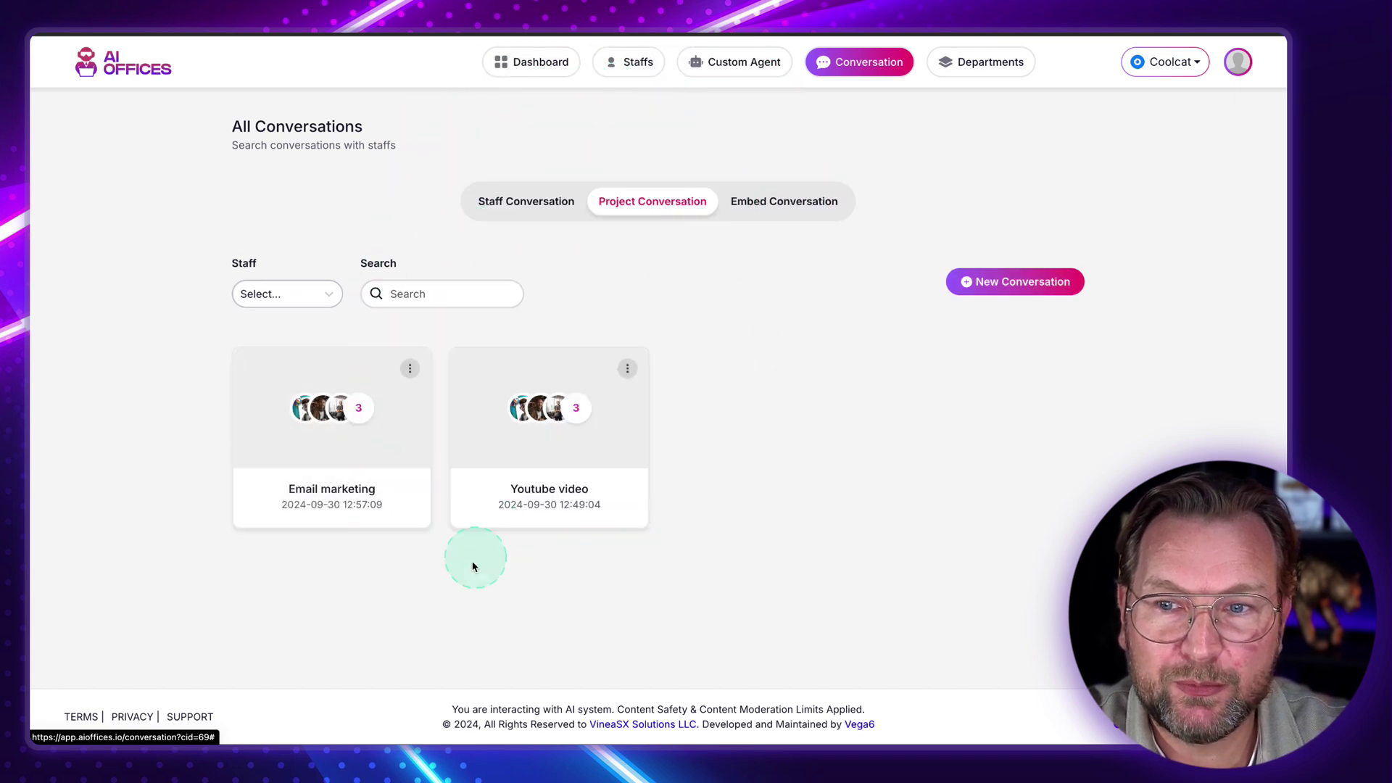
{"action": "left_click", "coordinate": [352, 443]}
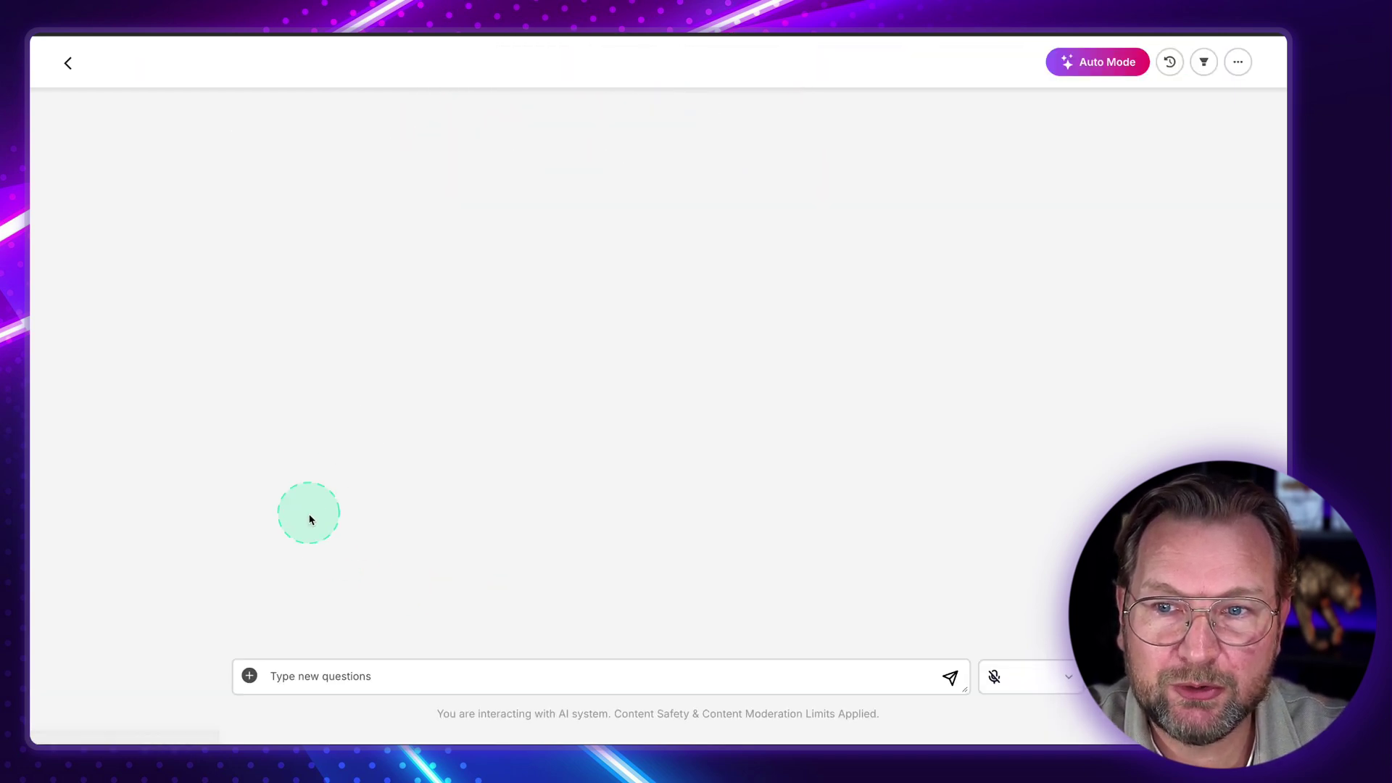
{"action": "left_click", "coordinate": [70, 65]}
Look through the Youtube video project conversation, then return to All Conversations.
{"action": "left_click", "coordinate": [660, 221]}
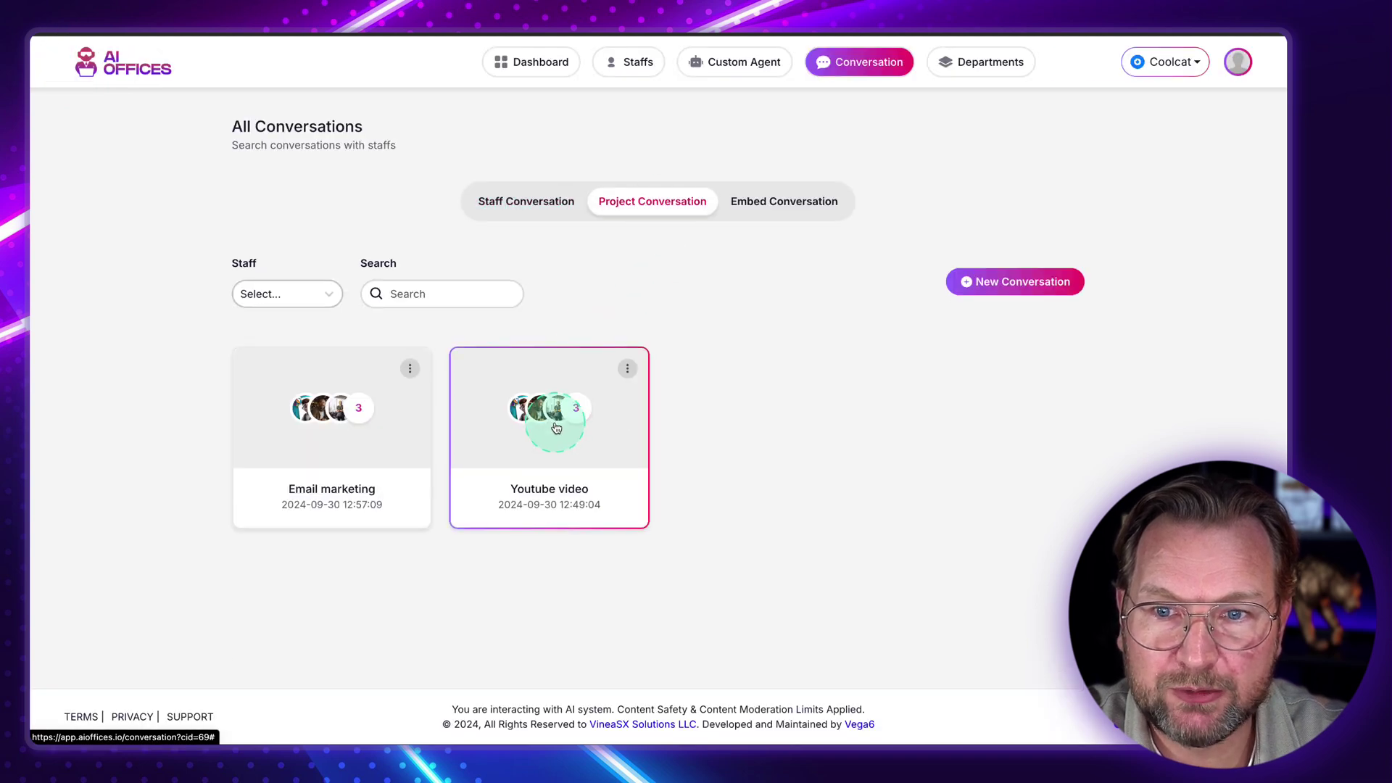
{"action": "left_click", "coordinate": [569, 414]}
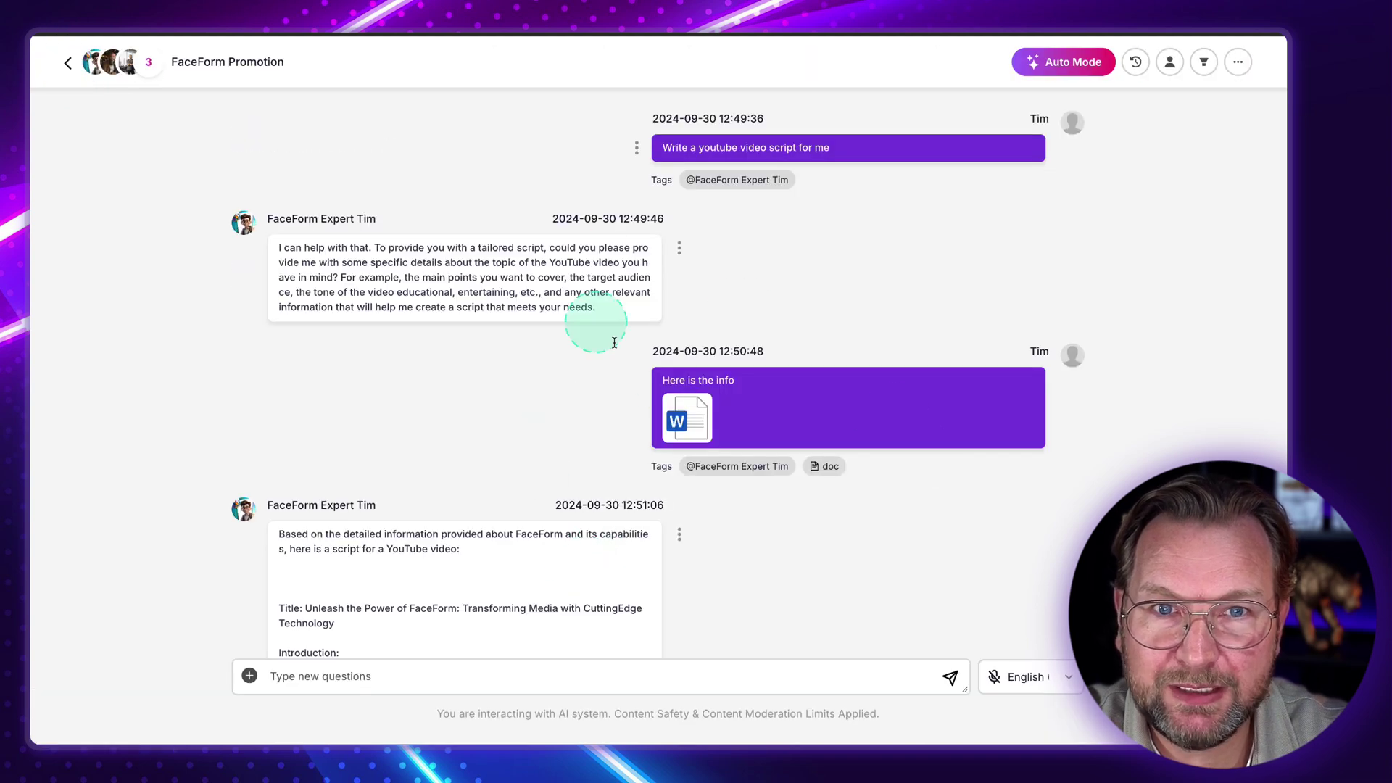
{"action": "scroll", "coordinate": [727, 365], "scroll_direction": "down", "scroll_amount": 3}
{"action": "scroll", "coordinate": [725, 362], "scroll_direction": "up", "scroll_amount": 3}
{"action": "left_click", "coordinate": [68, 63]}
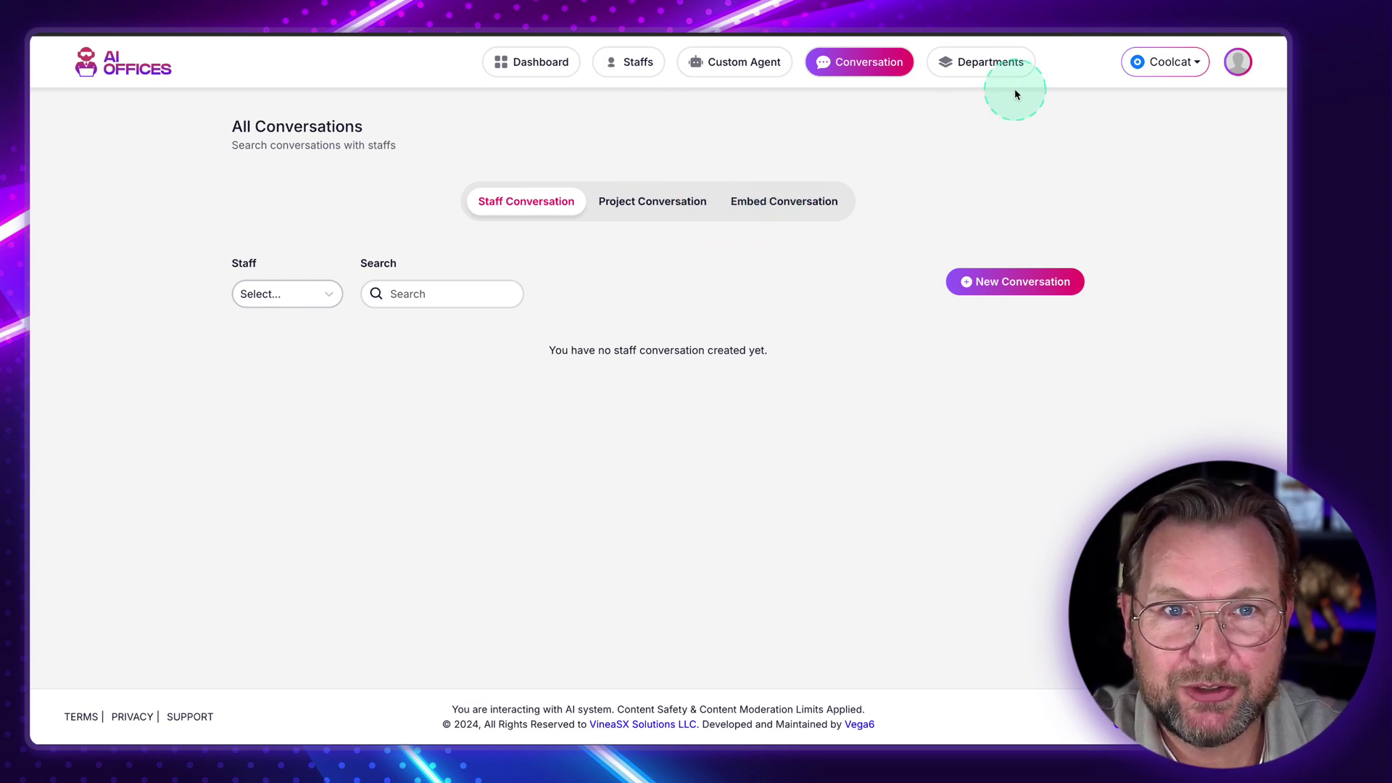
From the profile menu, open White Label and read the custom domain and DNS A-record instructions.
{"action": "left_click", "coordinate": [1240, 67]}
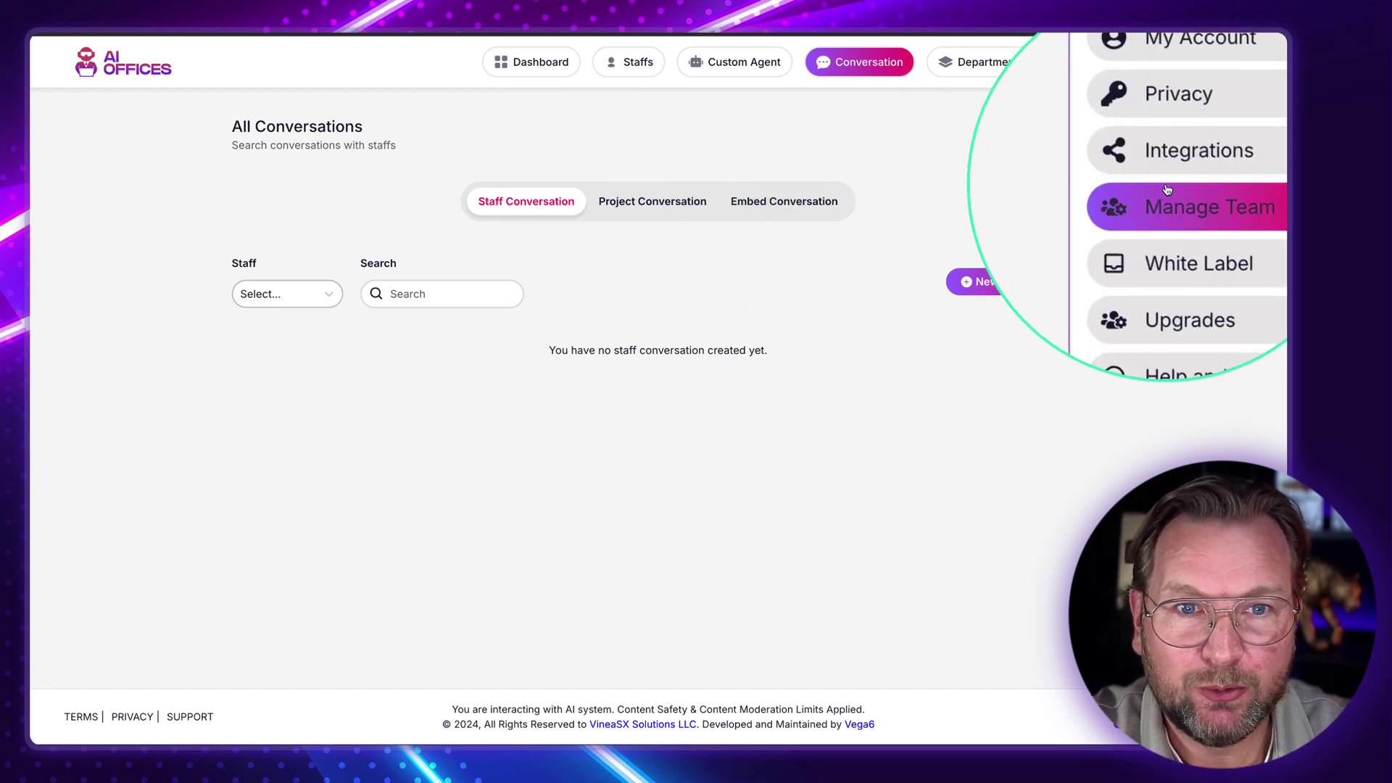
{"action": "left_click", "coordinate": [1184, 222]}
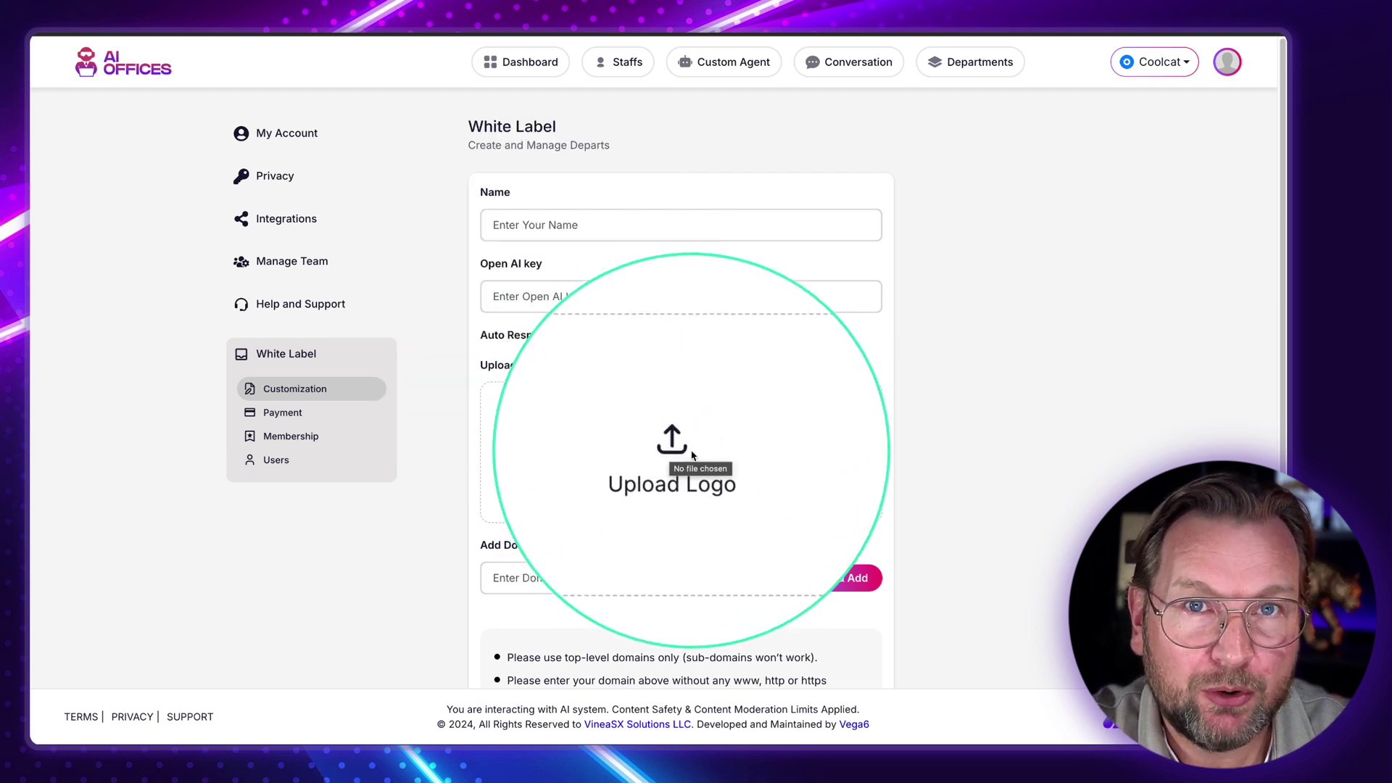
{"action": "scroll", "coordinate": [691, 455], "scroll_direction": "down", "scroll_amount": 3}
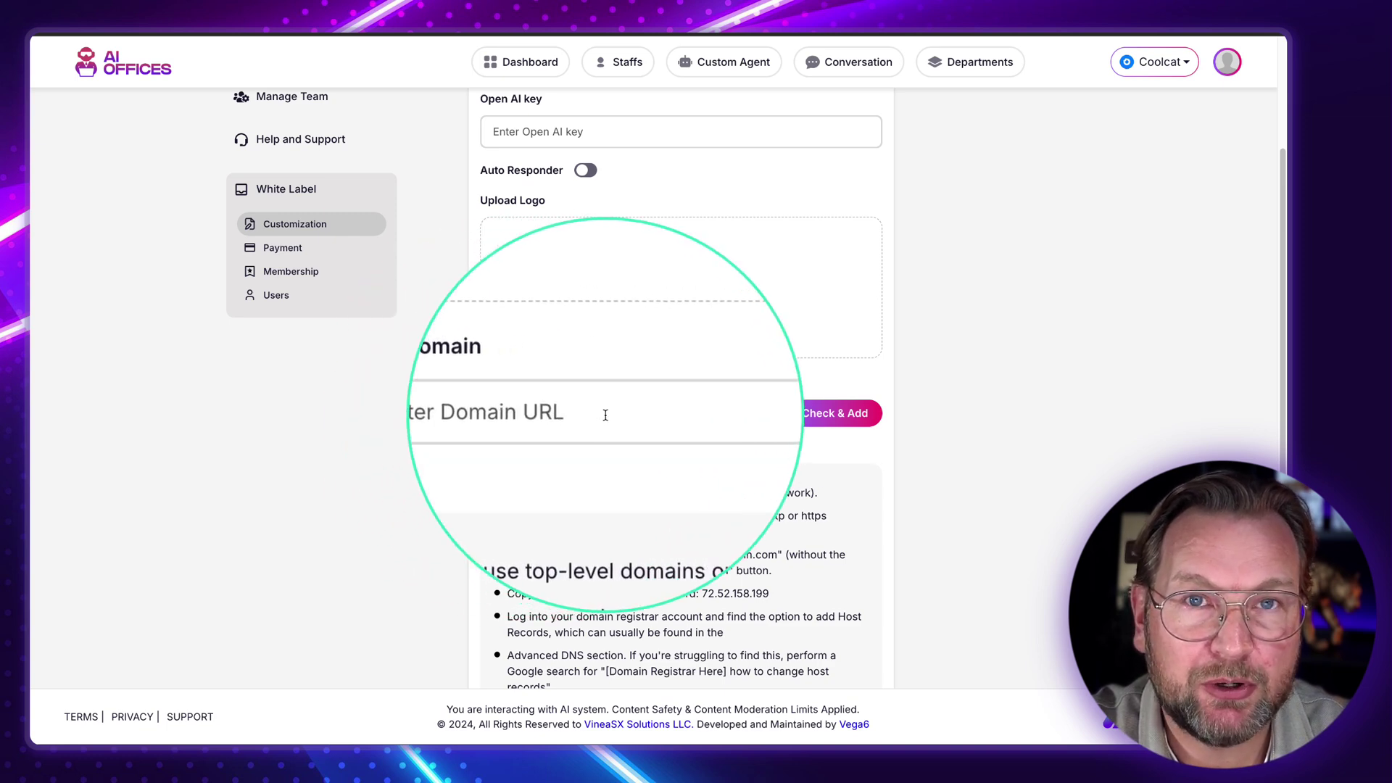
{"action": "scroll", "coordinate": [705, 523], "scroll_direction": "down", "scroll_amount": 2}
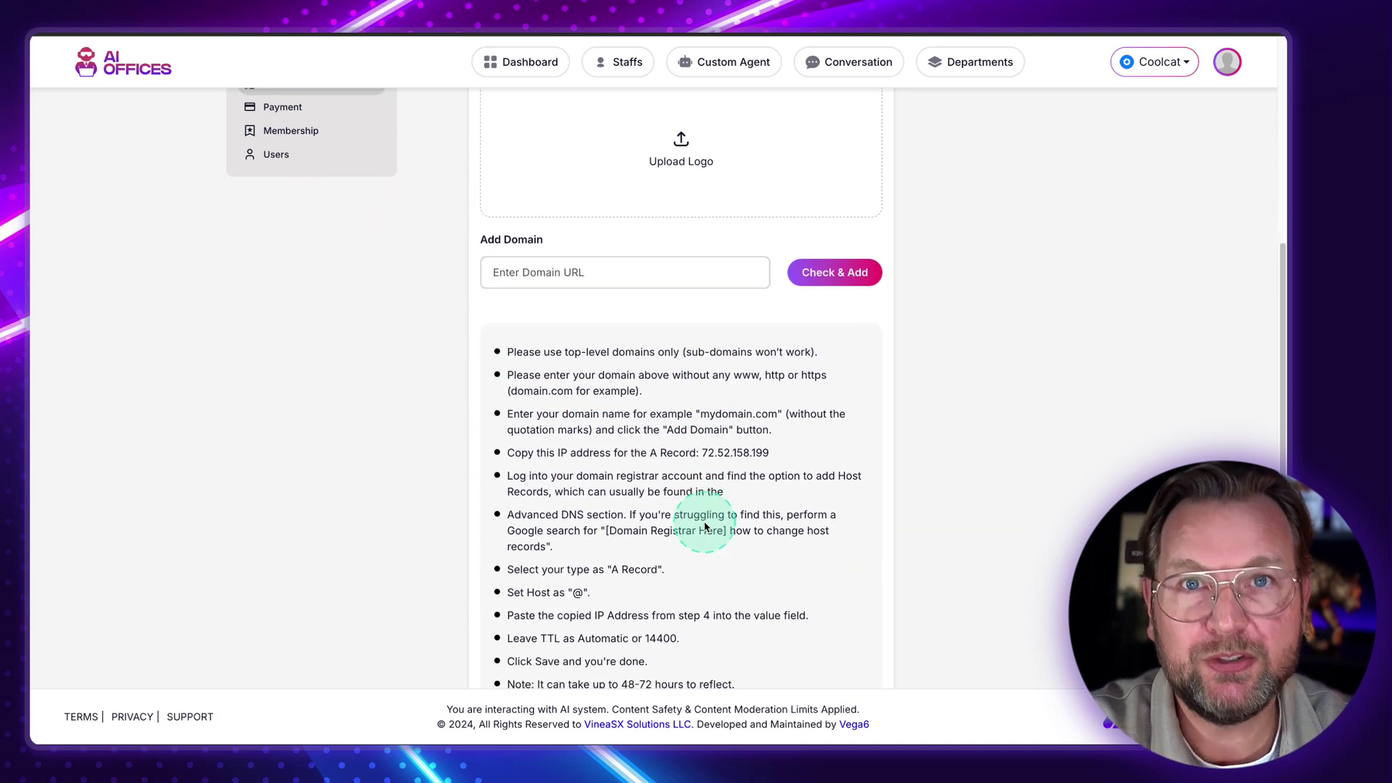
{"action": "scroll", "coordinate": [705, 525], "scroll_direction": "up", "scroll_amount": 5}
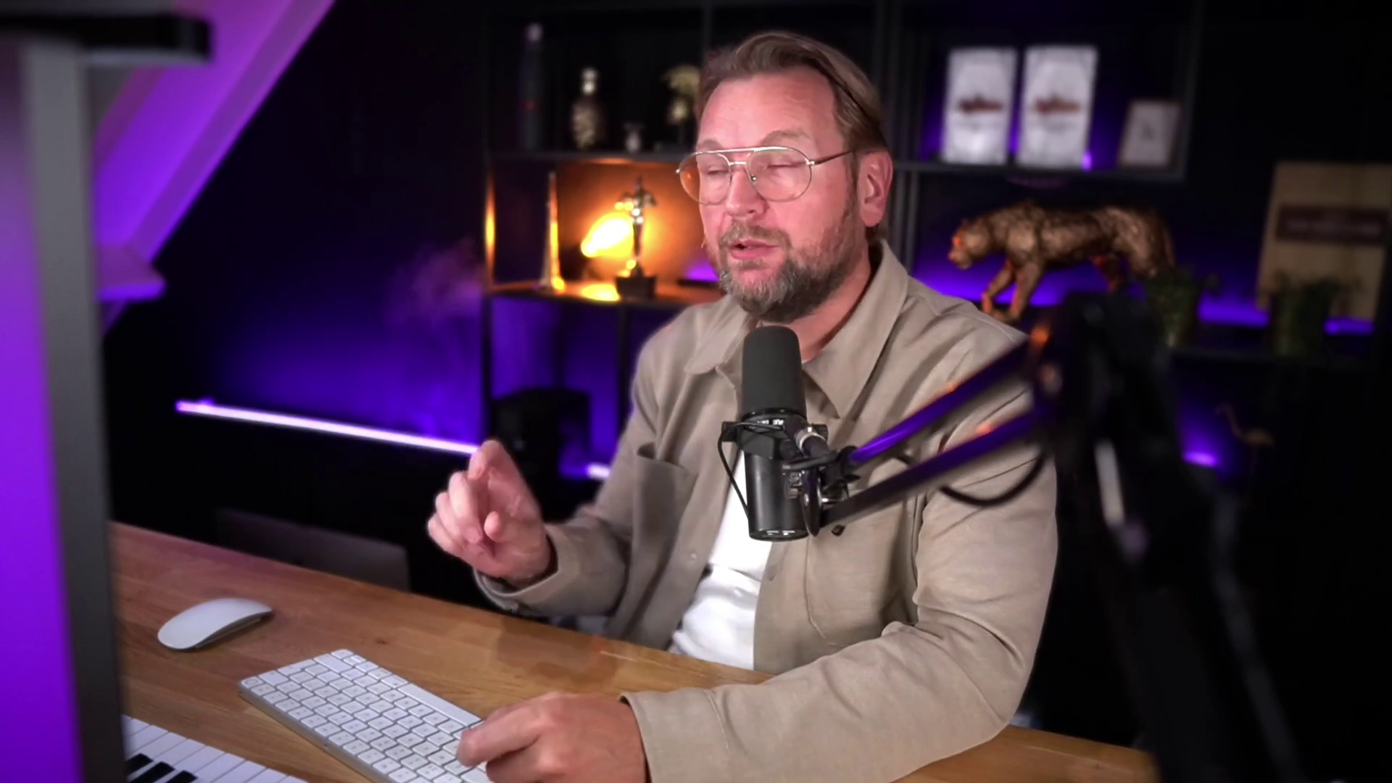
{"action": "left_click", "coordinate": [1064, 373]}
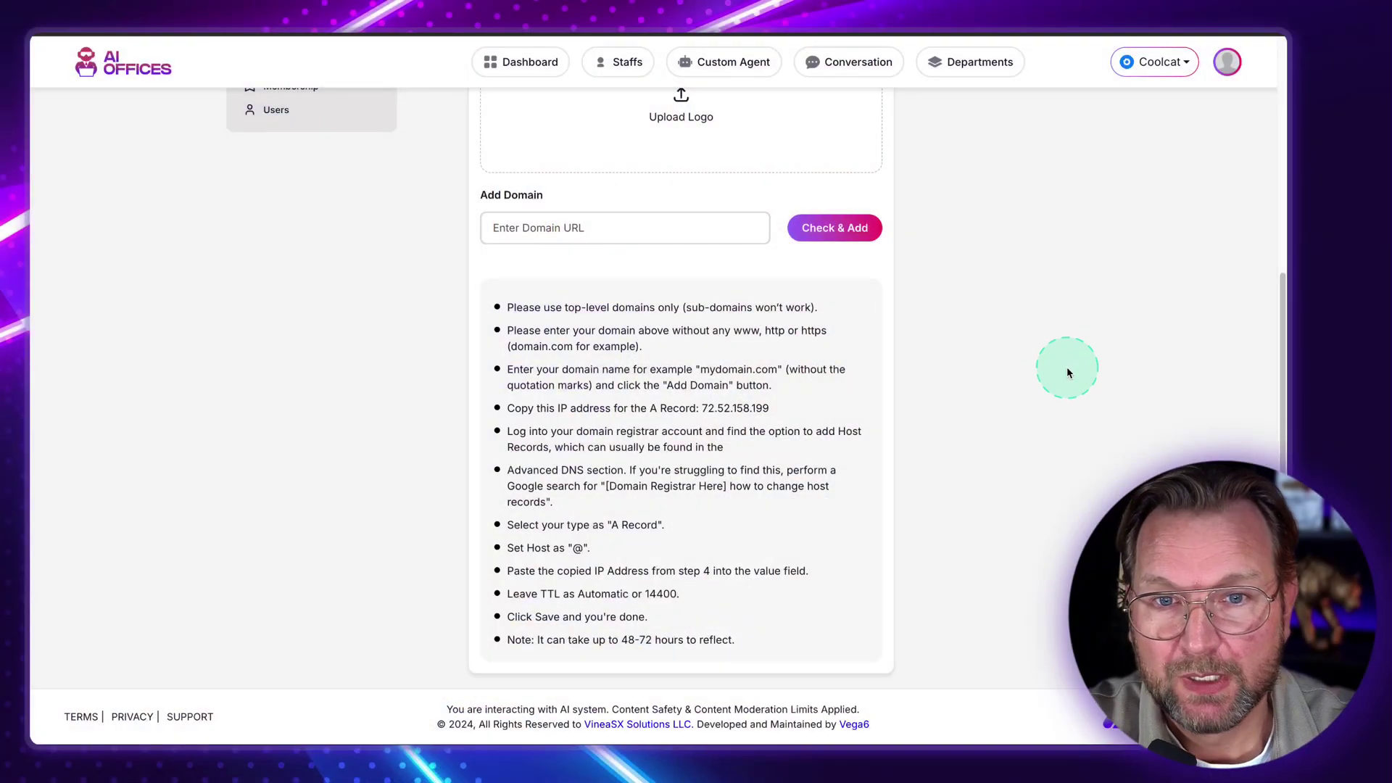
{"action": "scroll", "coordinate": [1067, 367], "scroll_direction": "up", "scroll_amount": 5}
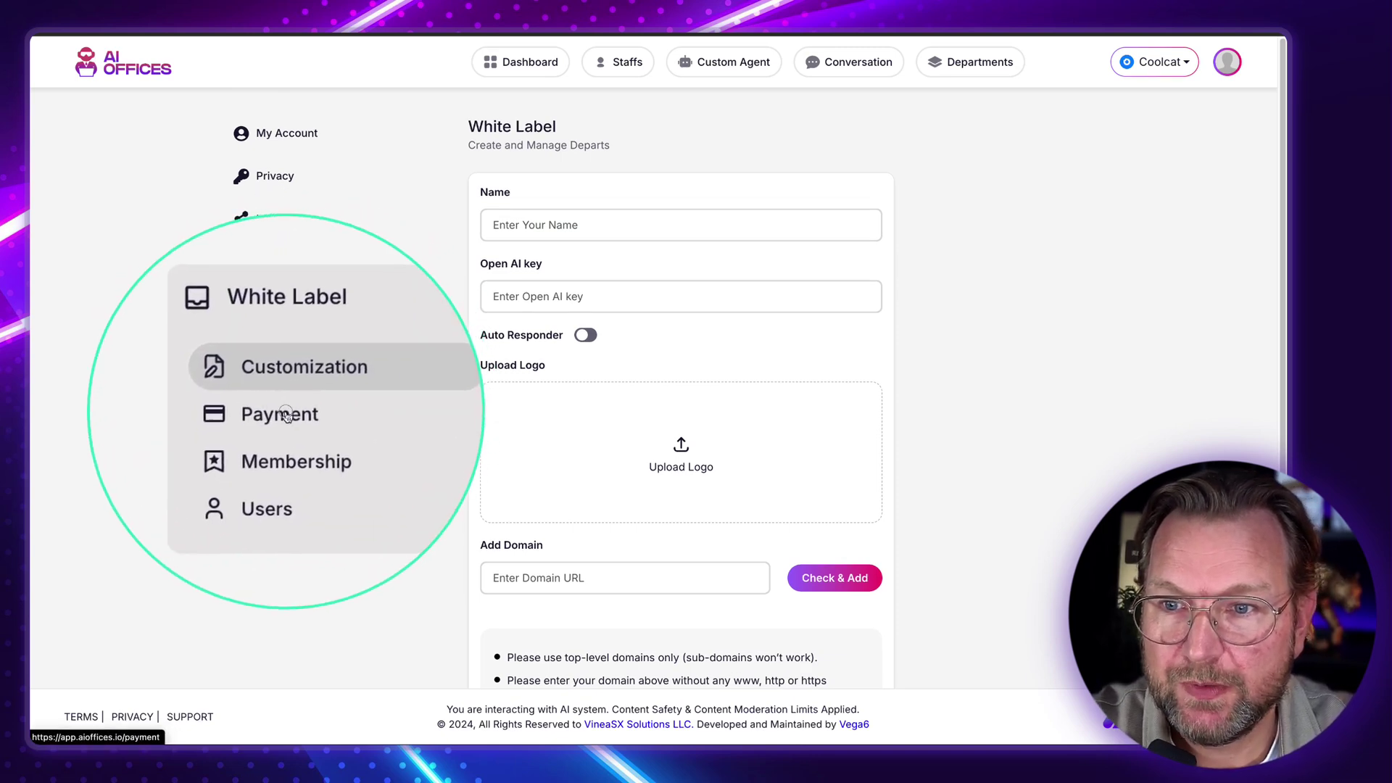
Review the white label Payment price plans, keeping Monthly - $30.
{"action": "left_click", "coordinate": [282, 411]}
{"action": "left_click", "coordinate": [690, 352]}
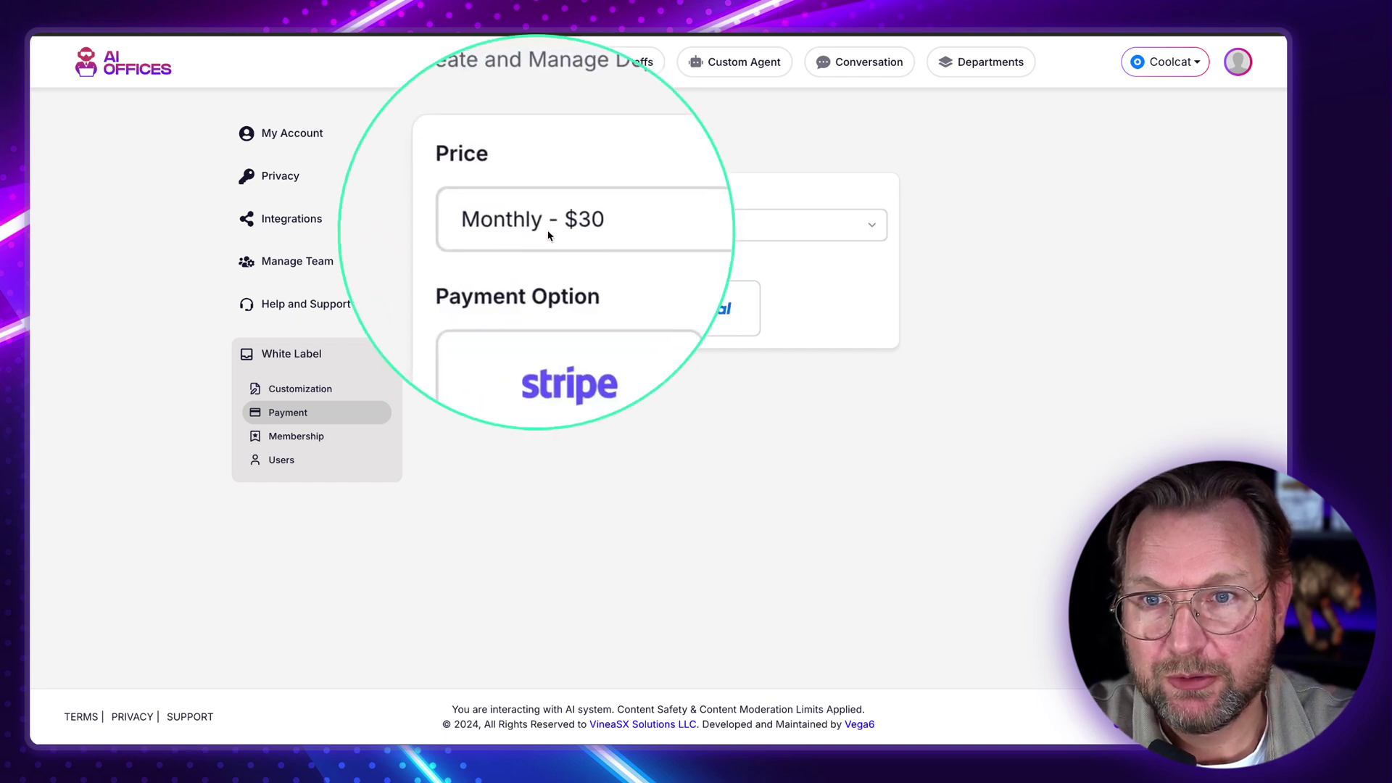
{"action": "left_click", "coordinate": [581, 240]}
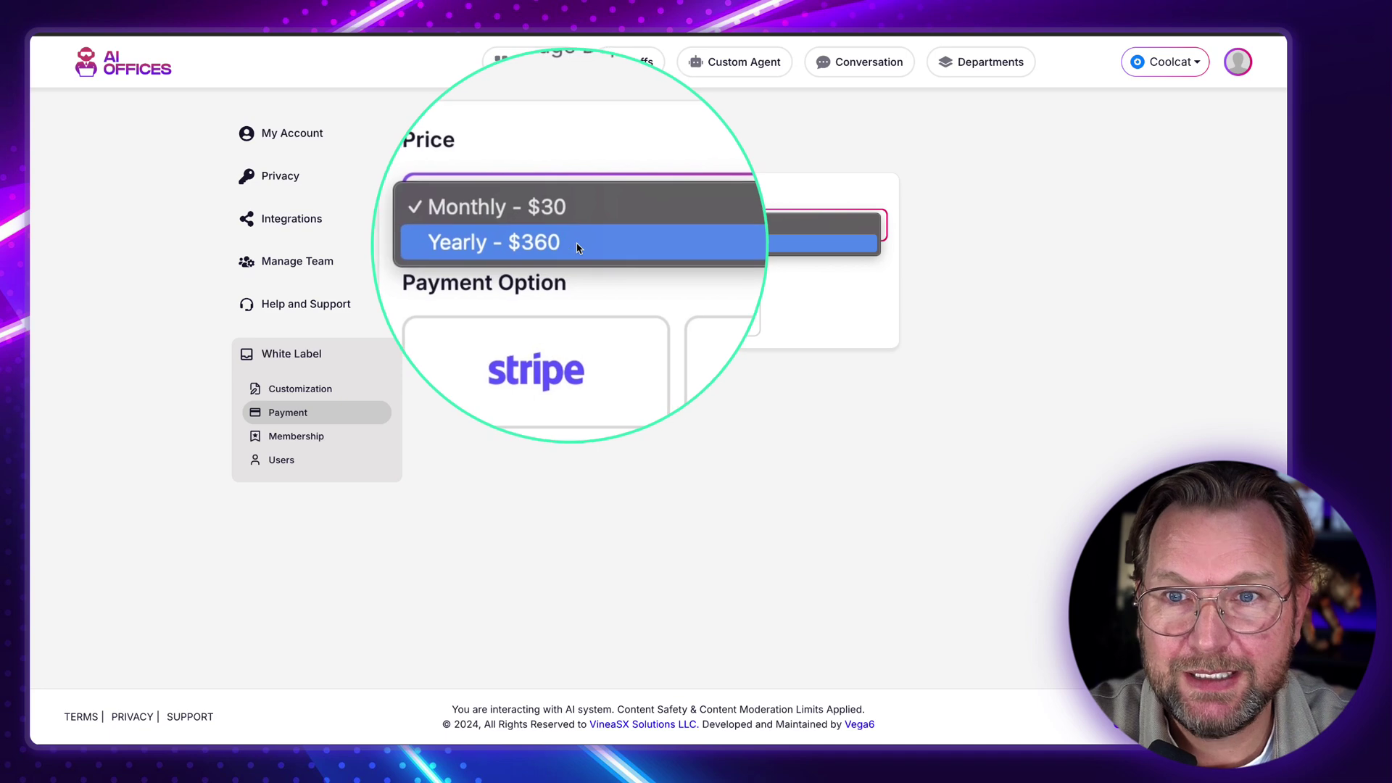
{"action": "left_click", "coordinate": [466, 206]}
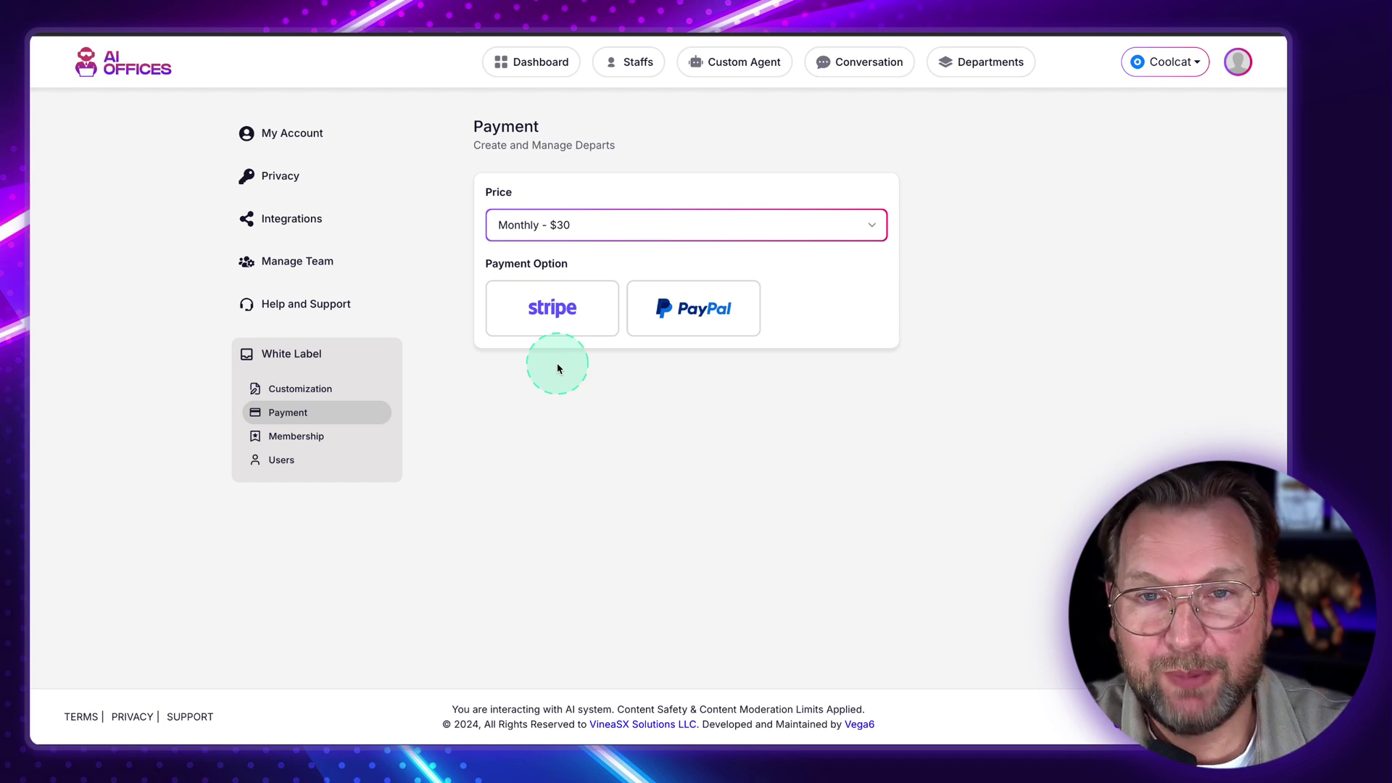
Look over the Membership settings, then bring up the white label Users list.
{"action": "left_click", "coordinate": [286, 443]}
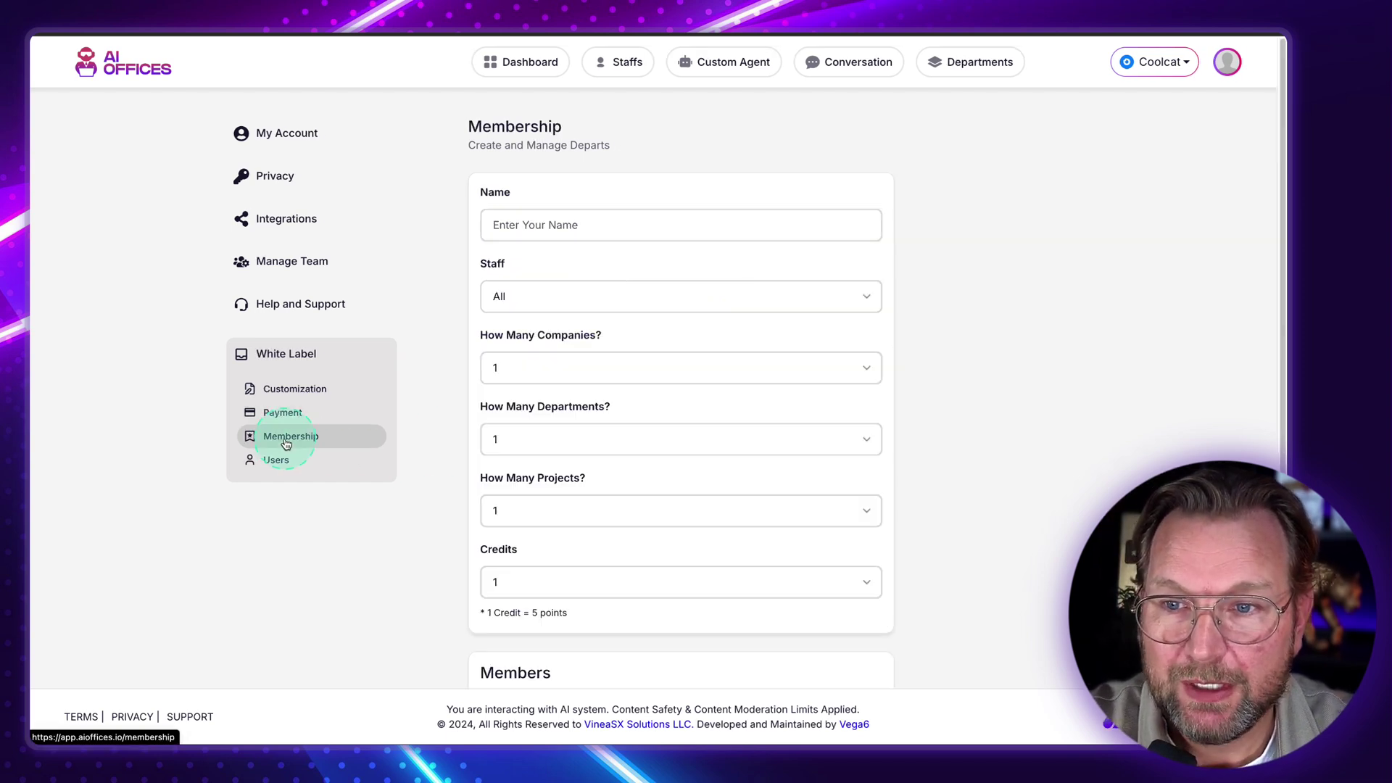
{"action": "scroll", "coordinate": [429, 389], "scroll_direction": "down", "scroll_amount": 3}
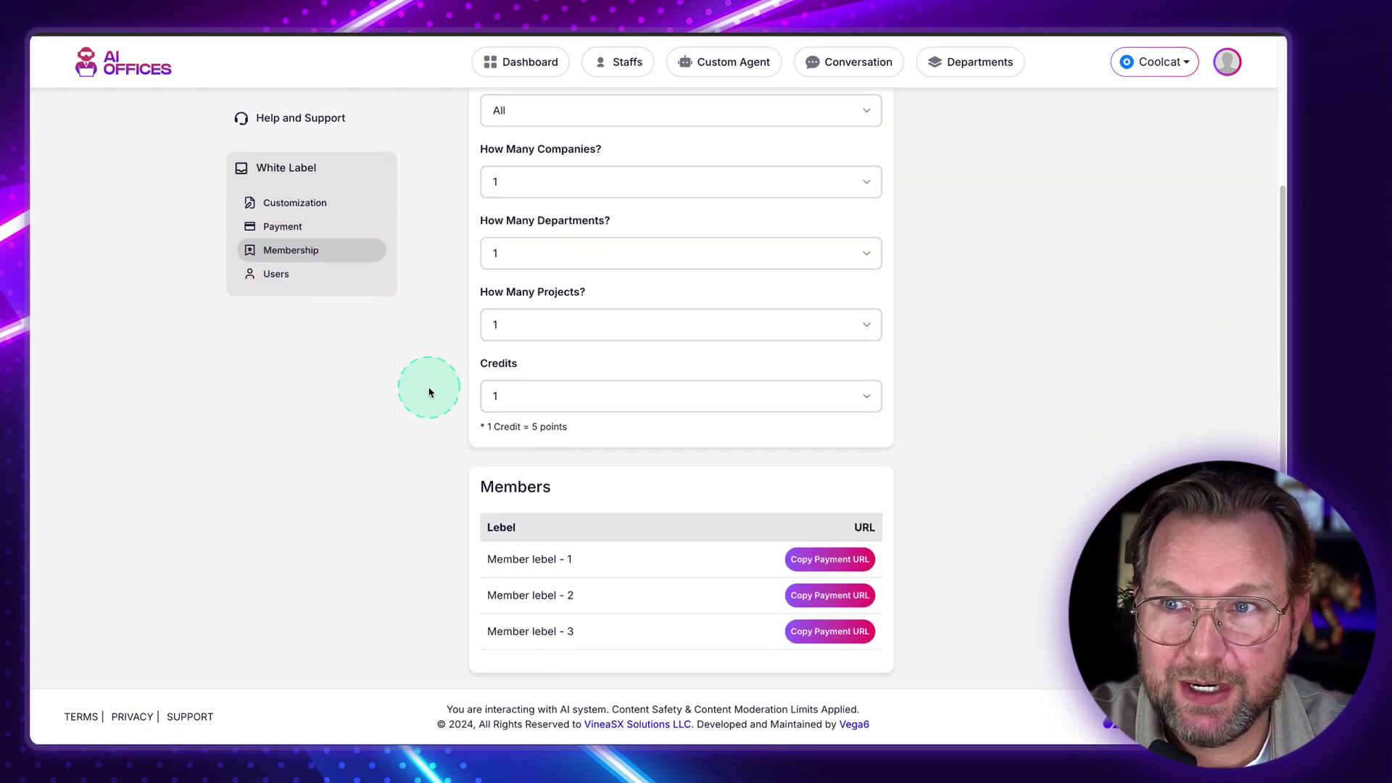
{"action": "scroll", "coordinate": [429, 392], "scroll_direction": "up", "scroll_amount": 2}
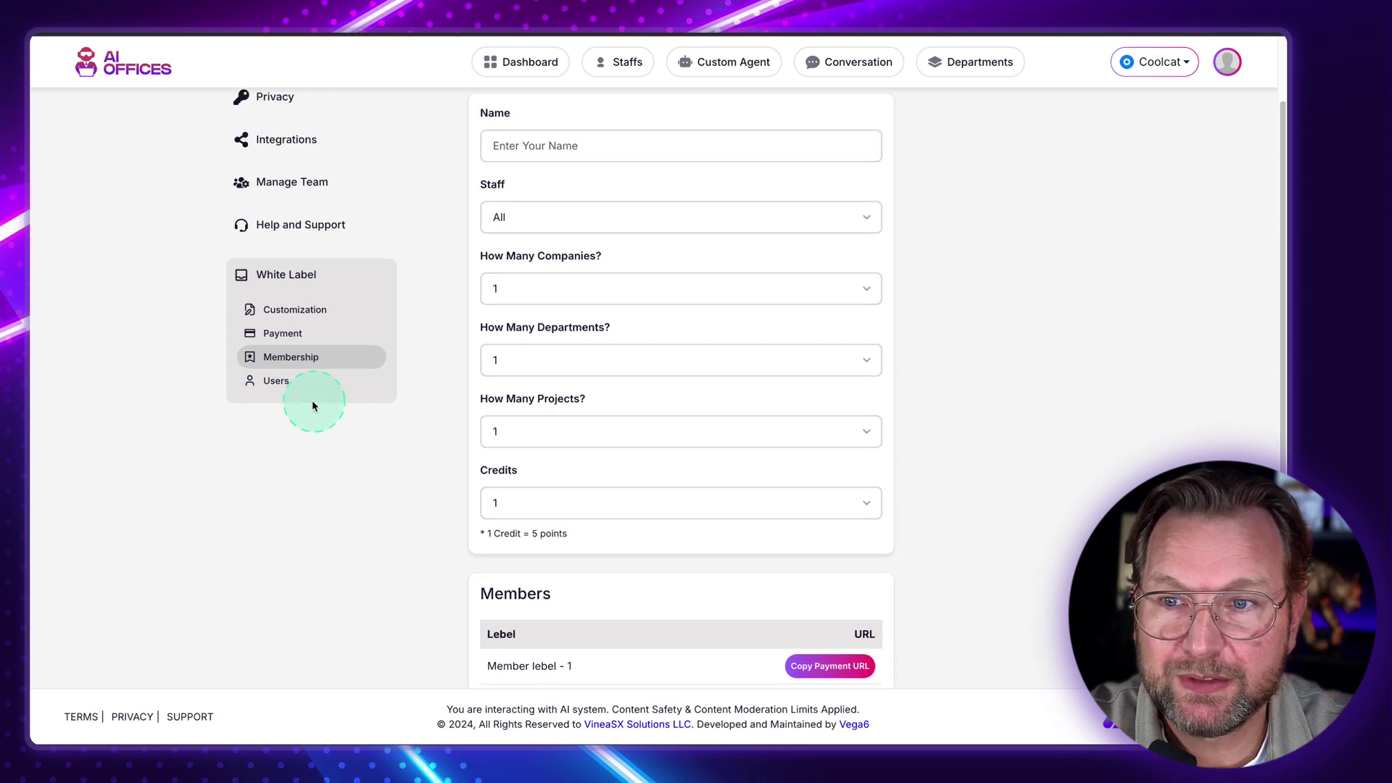
{"action": "left_click", "coordinate": [274, 385]}
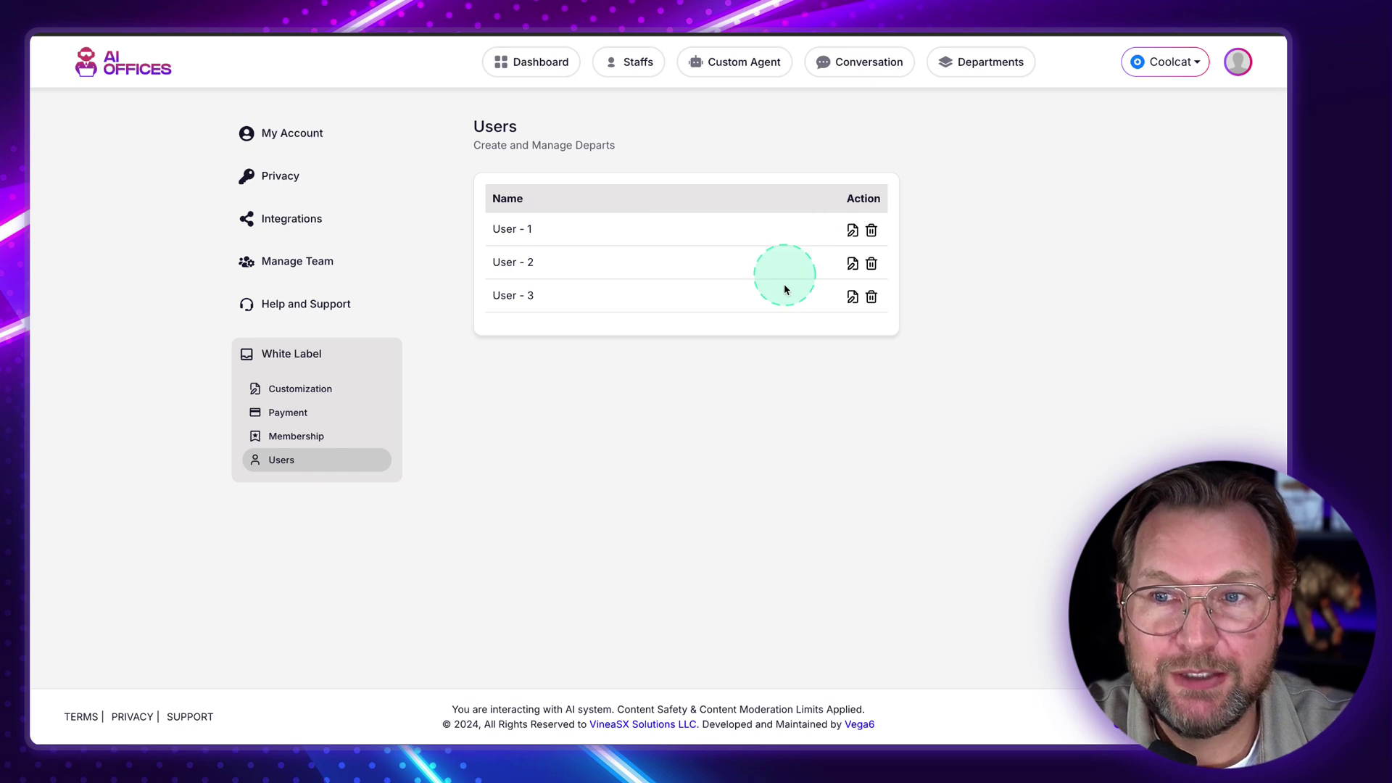
Open Manage Team and preview the Add Member form, closing it without saving.
{"action": "left_click", "coordinate": [311, 266]}
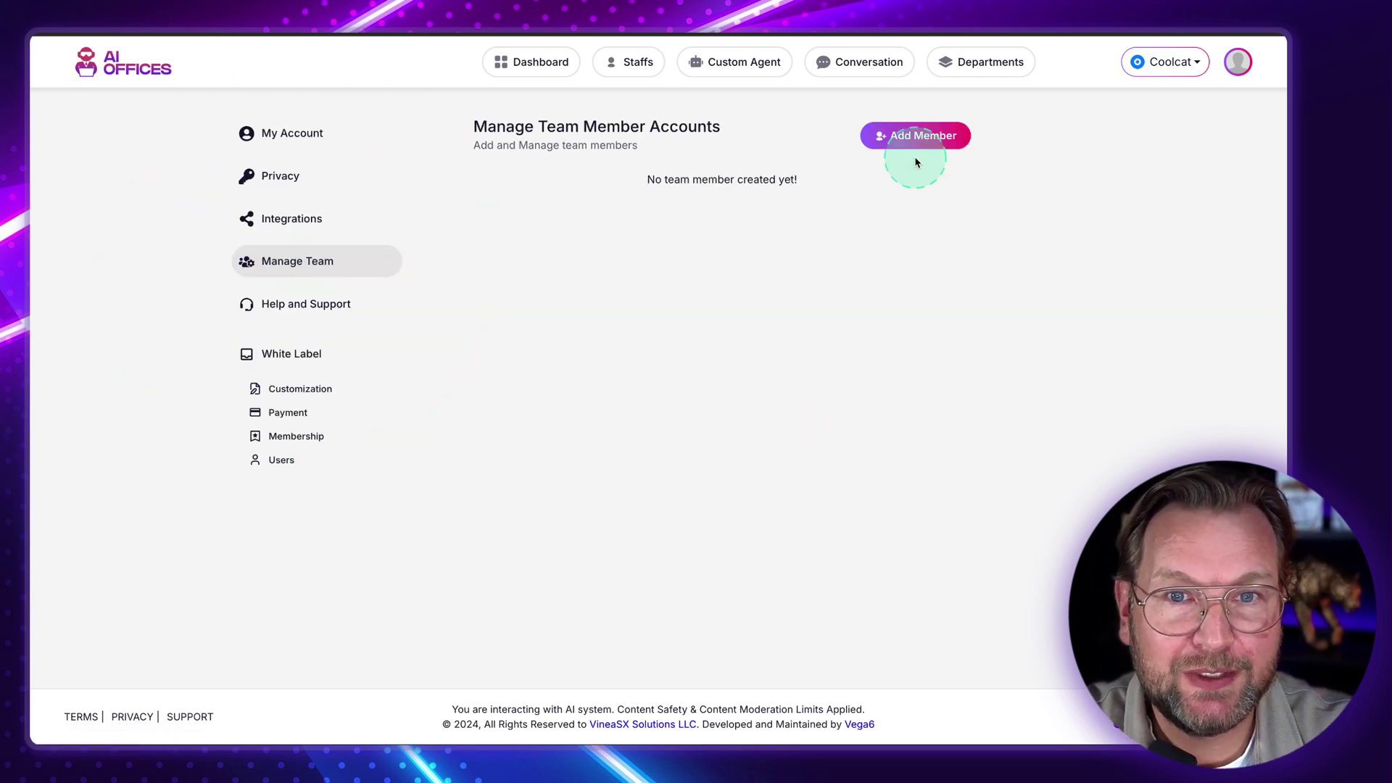
{"action": "left_click", "coordinate": [926, 135]}
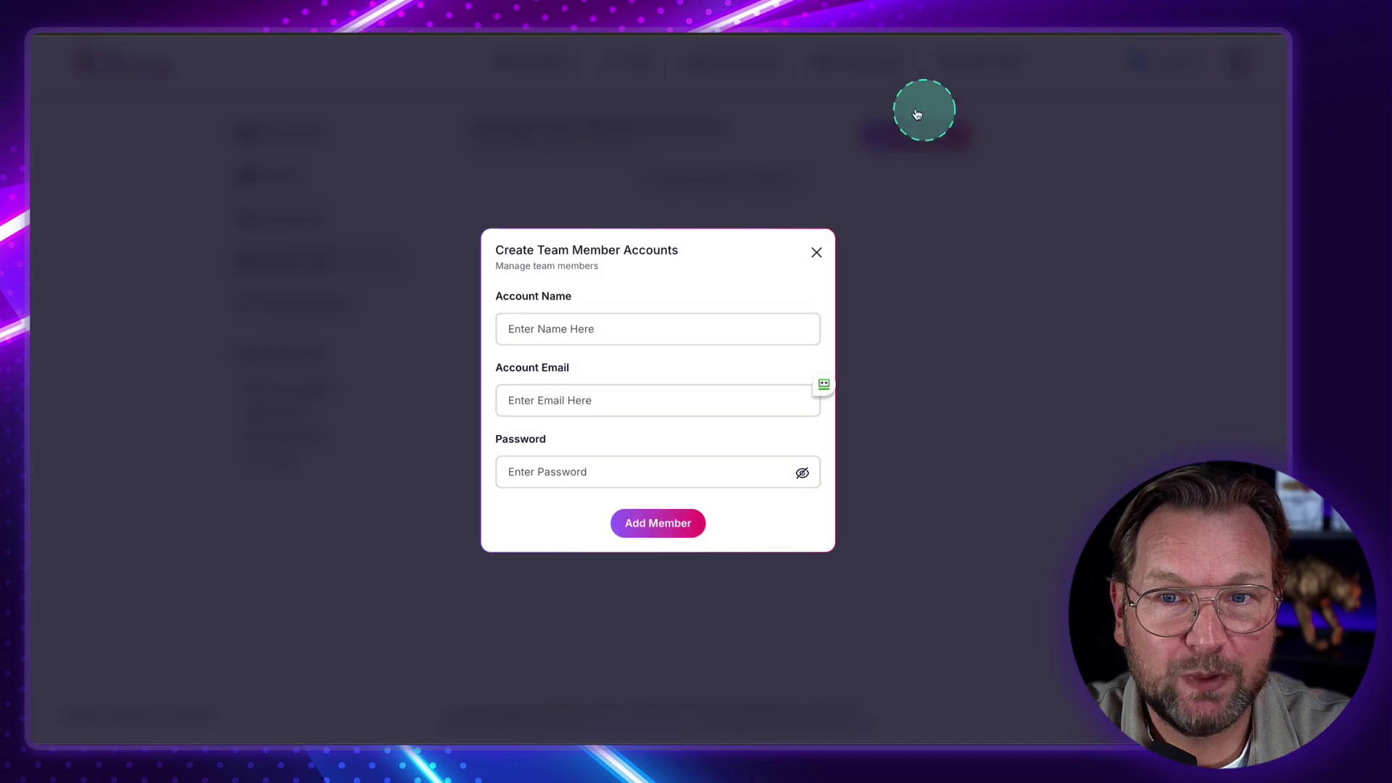
{"action": "left_click", "coordinate": [814, 250]}
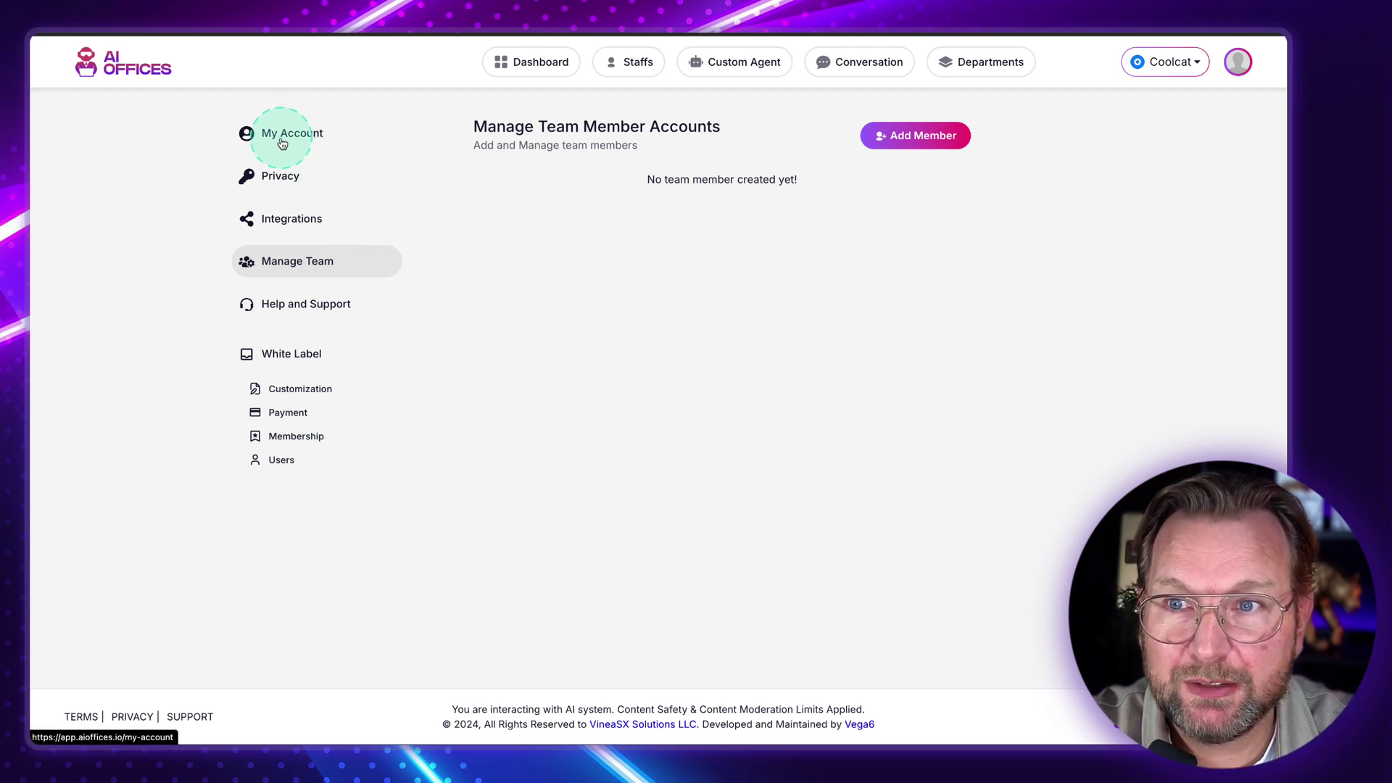
Scroll through the Privacy and Integrations settings, then open Help and Support.
{"action": "left_click", "coordinate": [275, 177]}
{"action": "scroll", "coordinate": [466, 297], "scroll_direction": "down", "scroll_amount": 3}
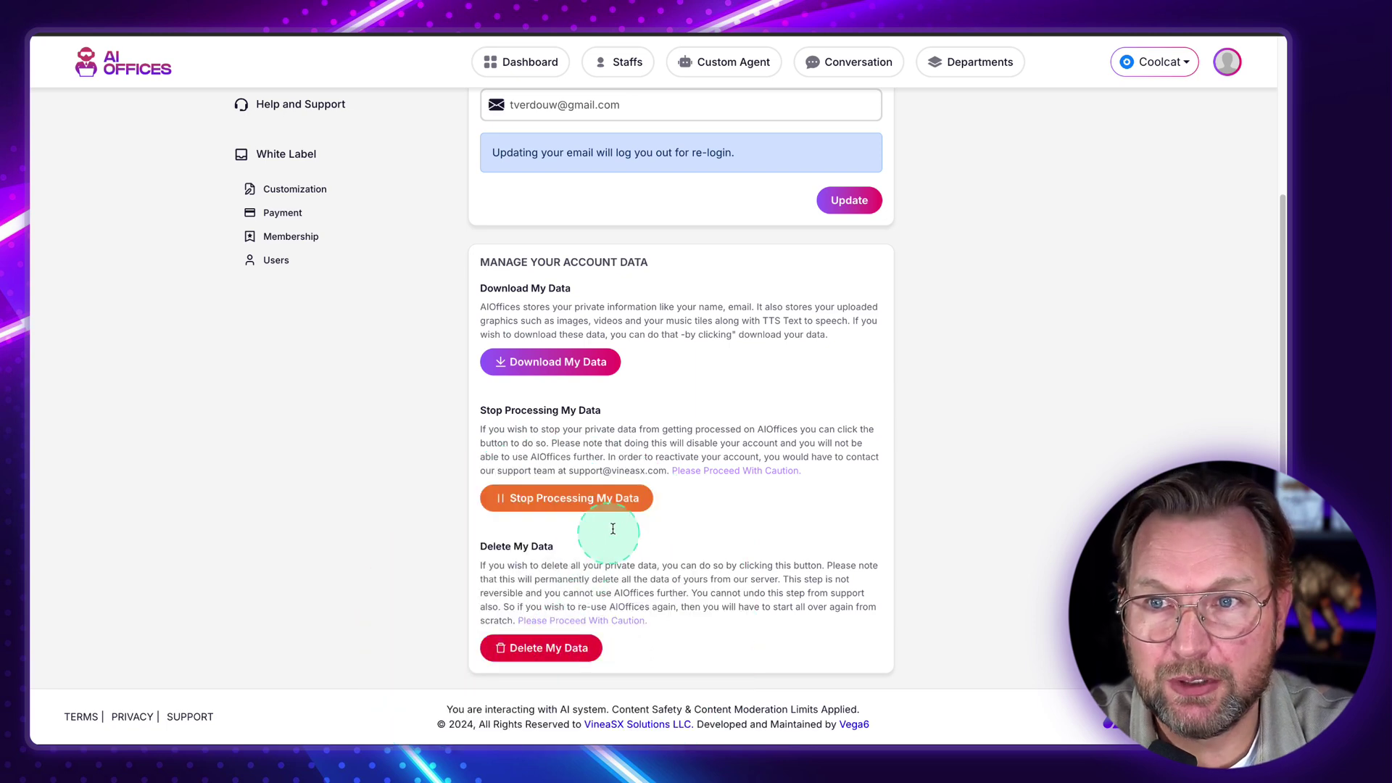
{"action": "scroll", "coordinate": [613, 529], "scroll_direction": "up", "scroll_amount": 3}
{"action": "left_click", "coordinate": [288, 217]}
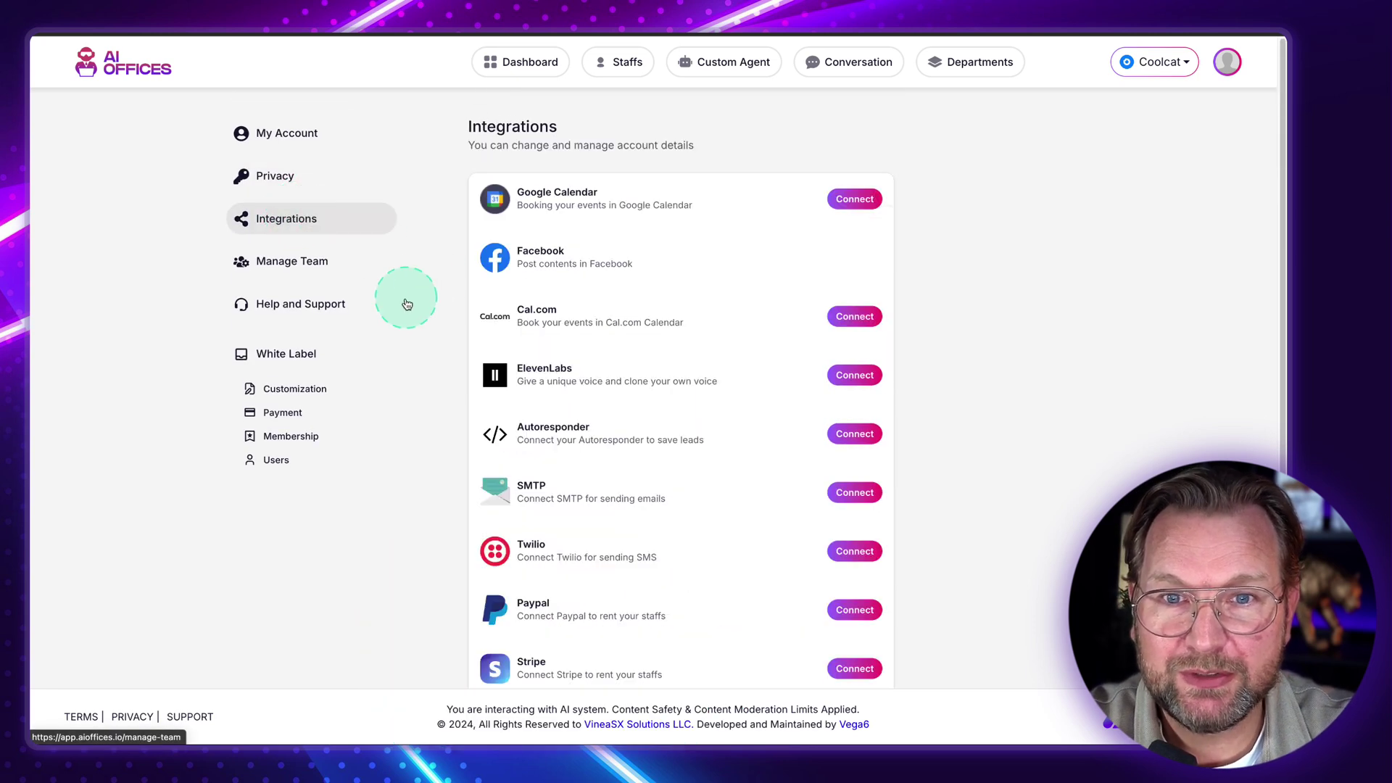
{"action": "scroll", "coordinate": [407, 305], "scroll_direction": "down", "scroll_amount": 1}
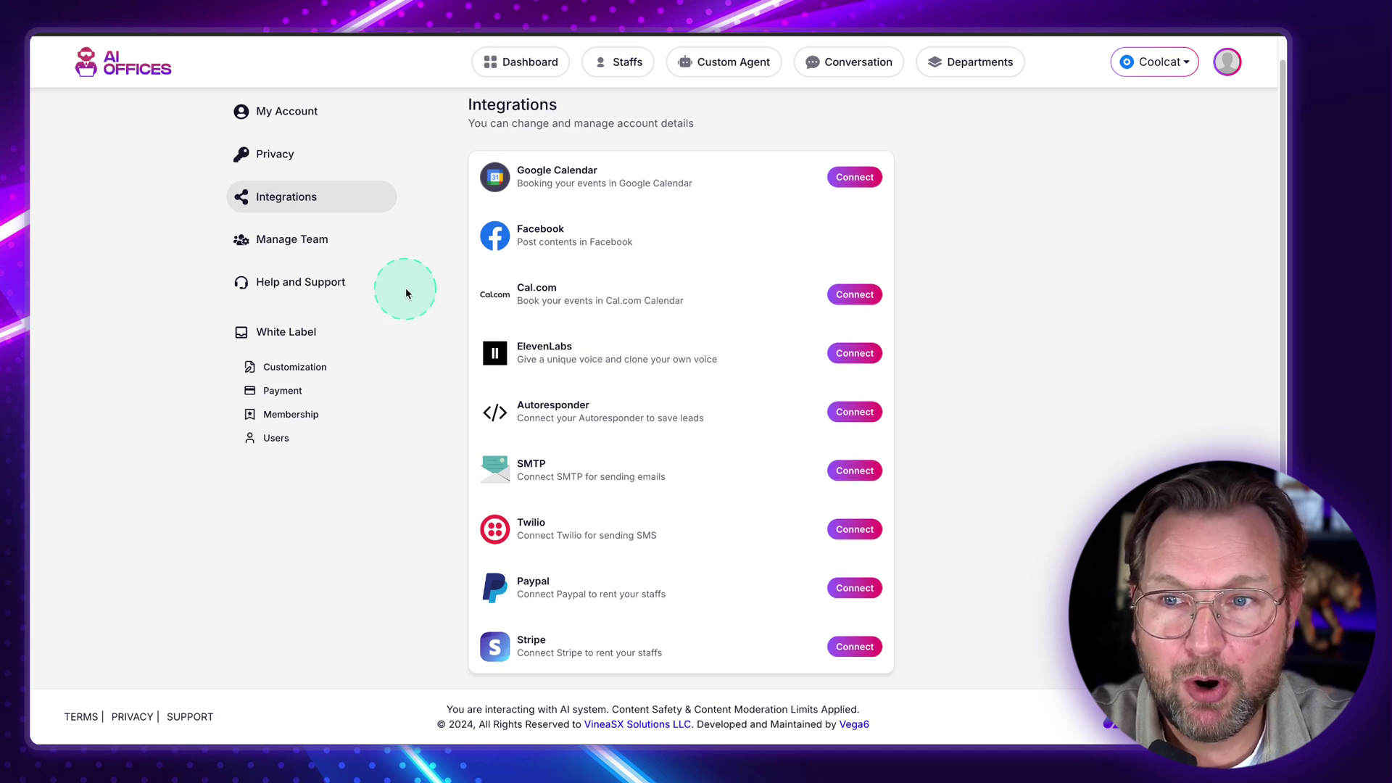
{"action": "left_click", "coordinate": [303, 287]}
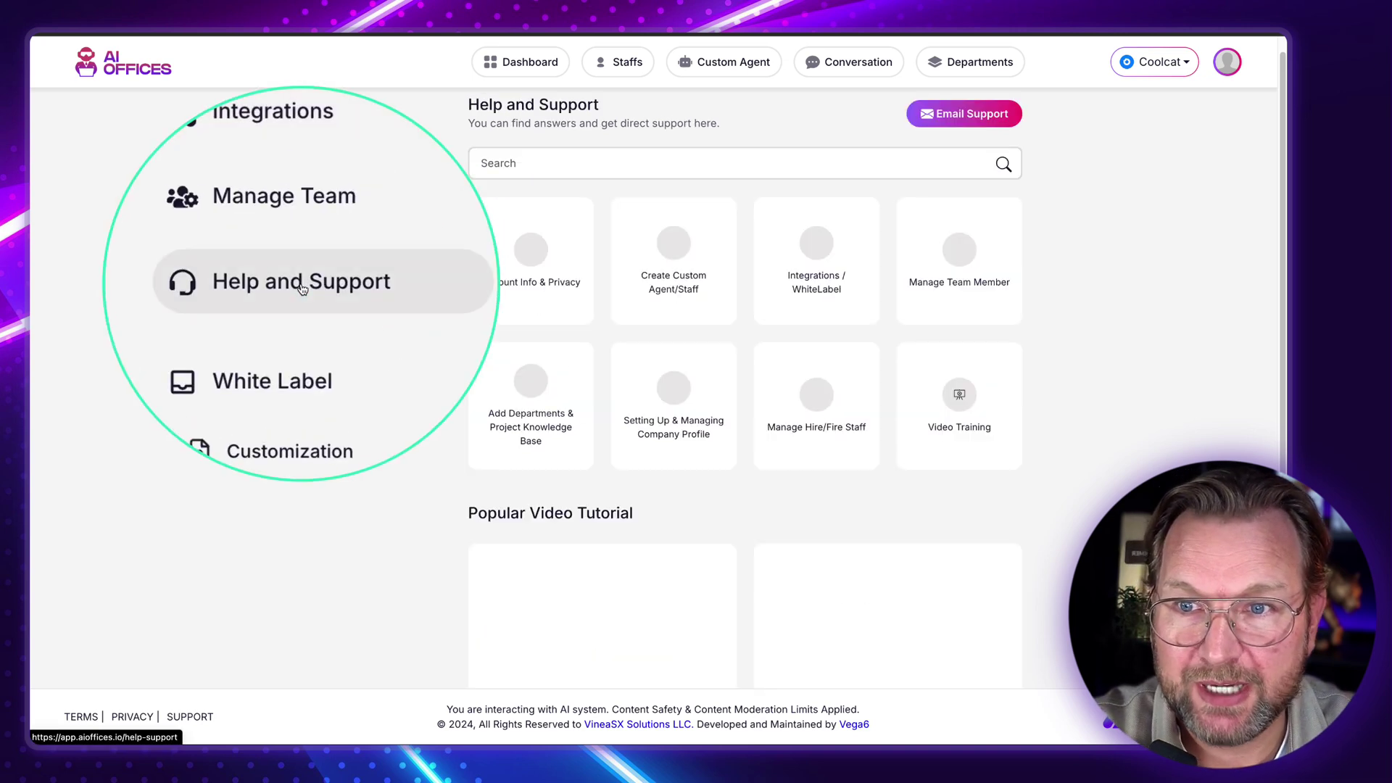
Browse the popular video tutorials on Help and Support, then return to the Dashboard.
{"action": "scroll", "coordinate": [423, 367], "scroll_direction": "down", "scroll_amount": 3}
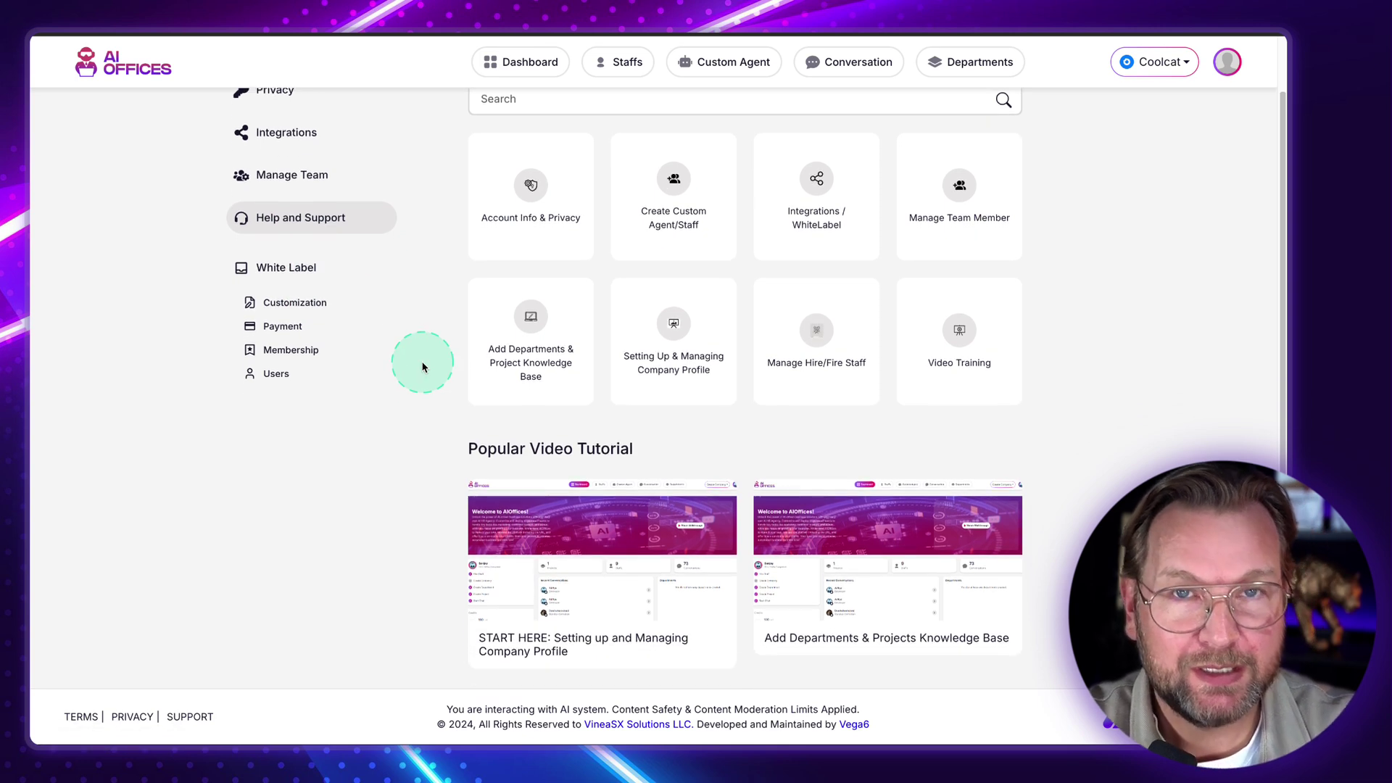
{"action": "scroll", "coordinate": [423, 367], "scroll_direction": "down", "scroll_amount": 3}
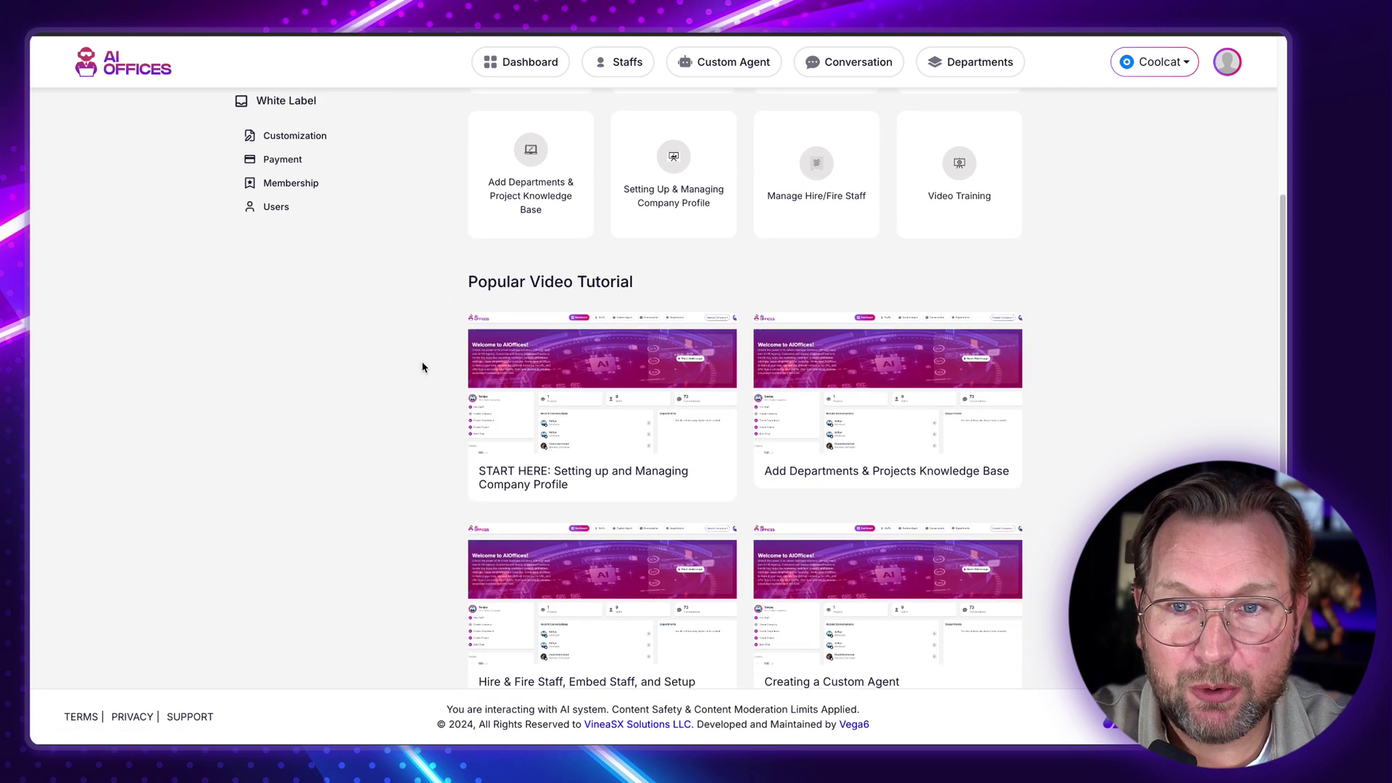
{"action": "scroll", "coordinate": [423, 368], "scroll_direction": "down", "scroll_amount": 2}
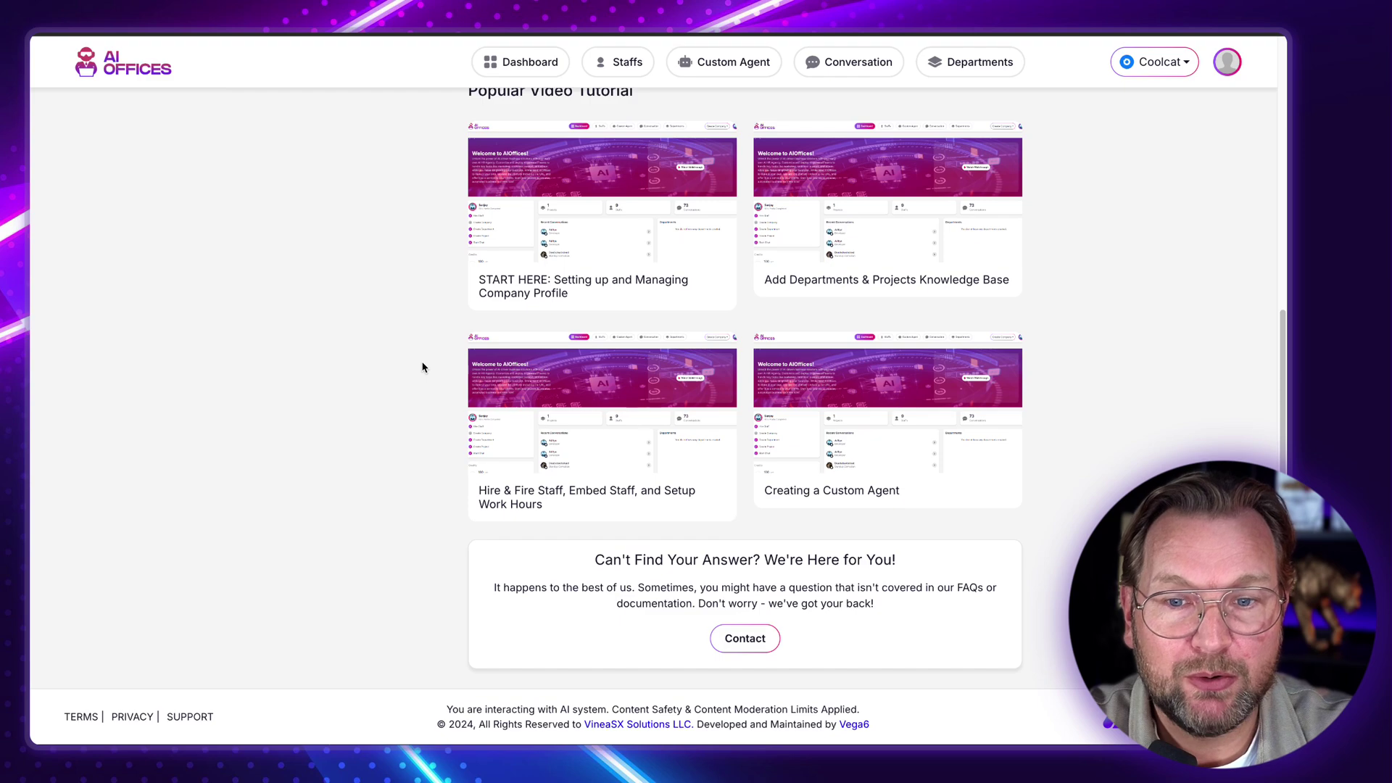
{"action": "scroll", "coordinate": [423, 368], "scroll_direction": "up", "scroll_amount": 5}
{"action": "scroll", "coordinate": [423, 368], "scroll_direction": "up", "scroll_amount": 2}
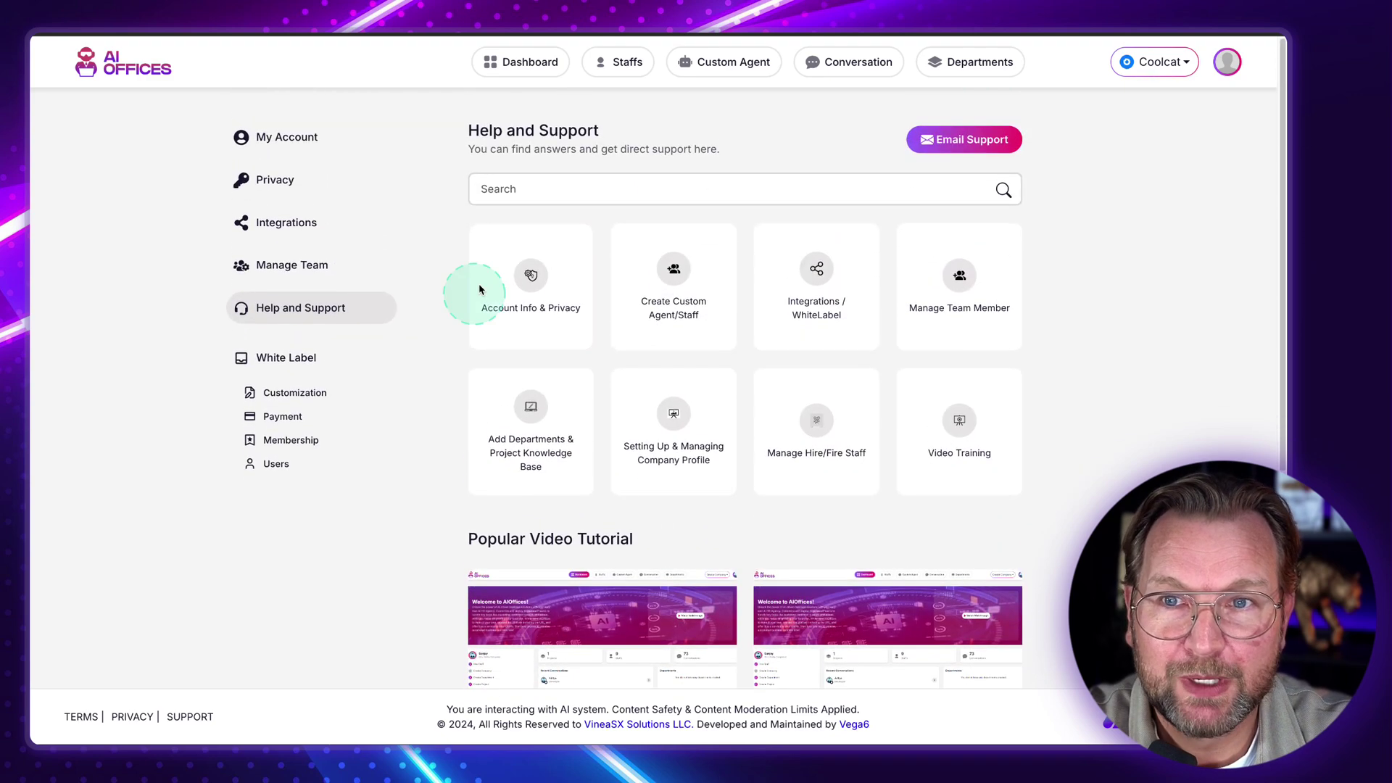
{"action": "left_click", "coordinate": [513, 73]}
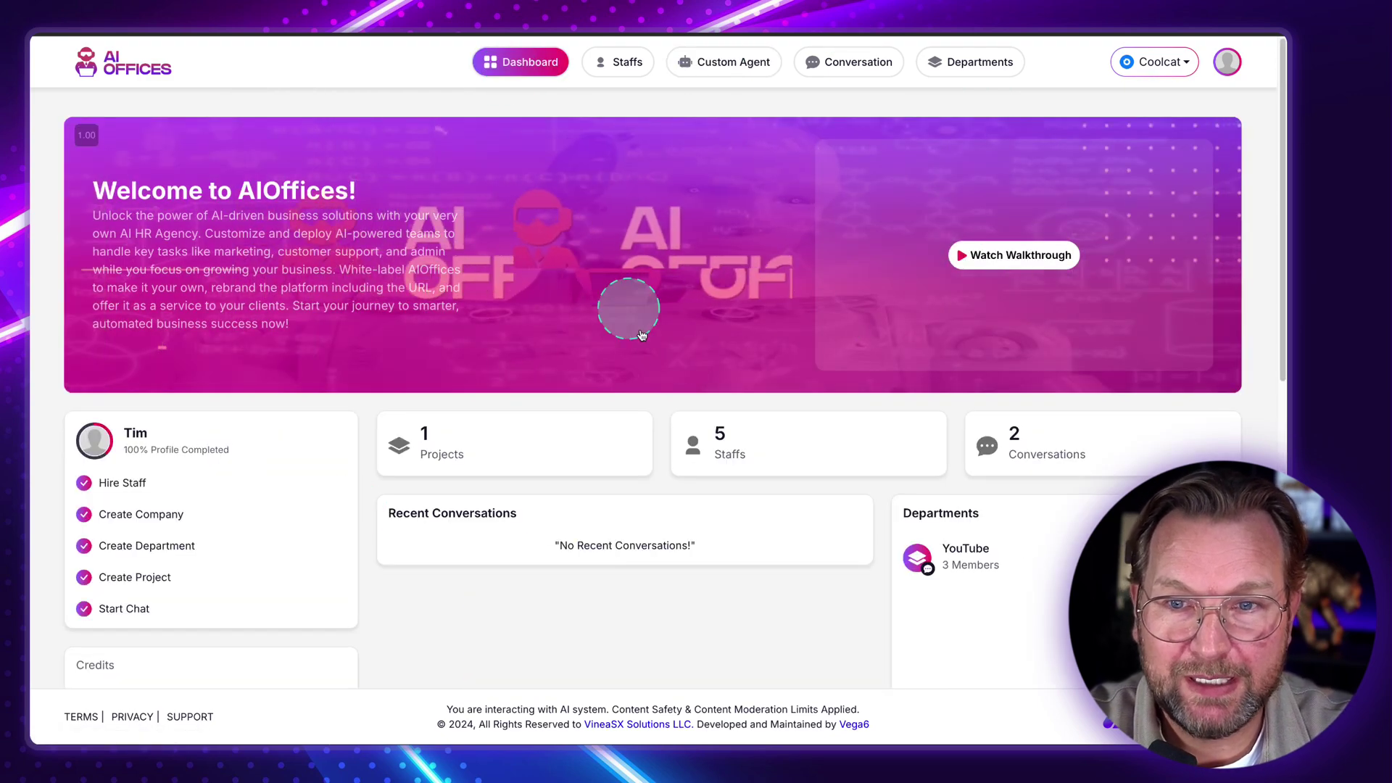
{"action": "scroll", "coordinate": [725, 350], "scroll_direction": "down", "scroll_amount": 3}
{"action": "scroll", "coordinate": [725, 350], "scroll_direction": "up", "scroll_amount": 3}
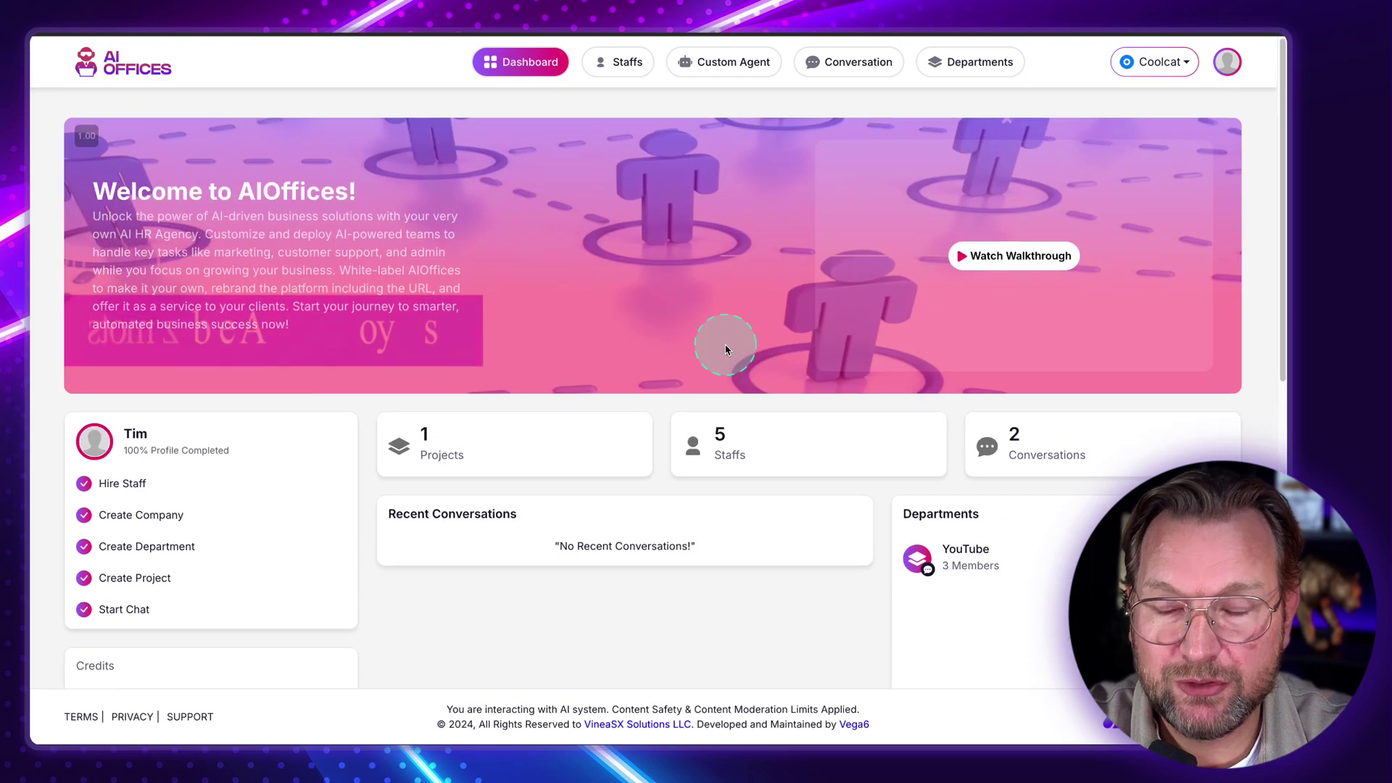